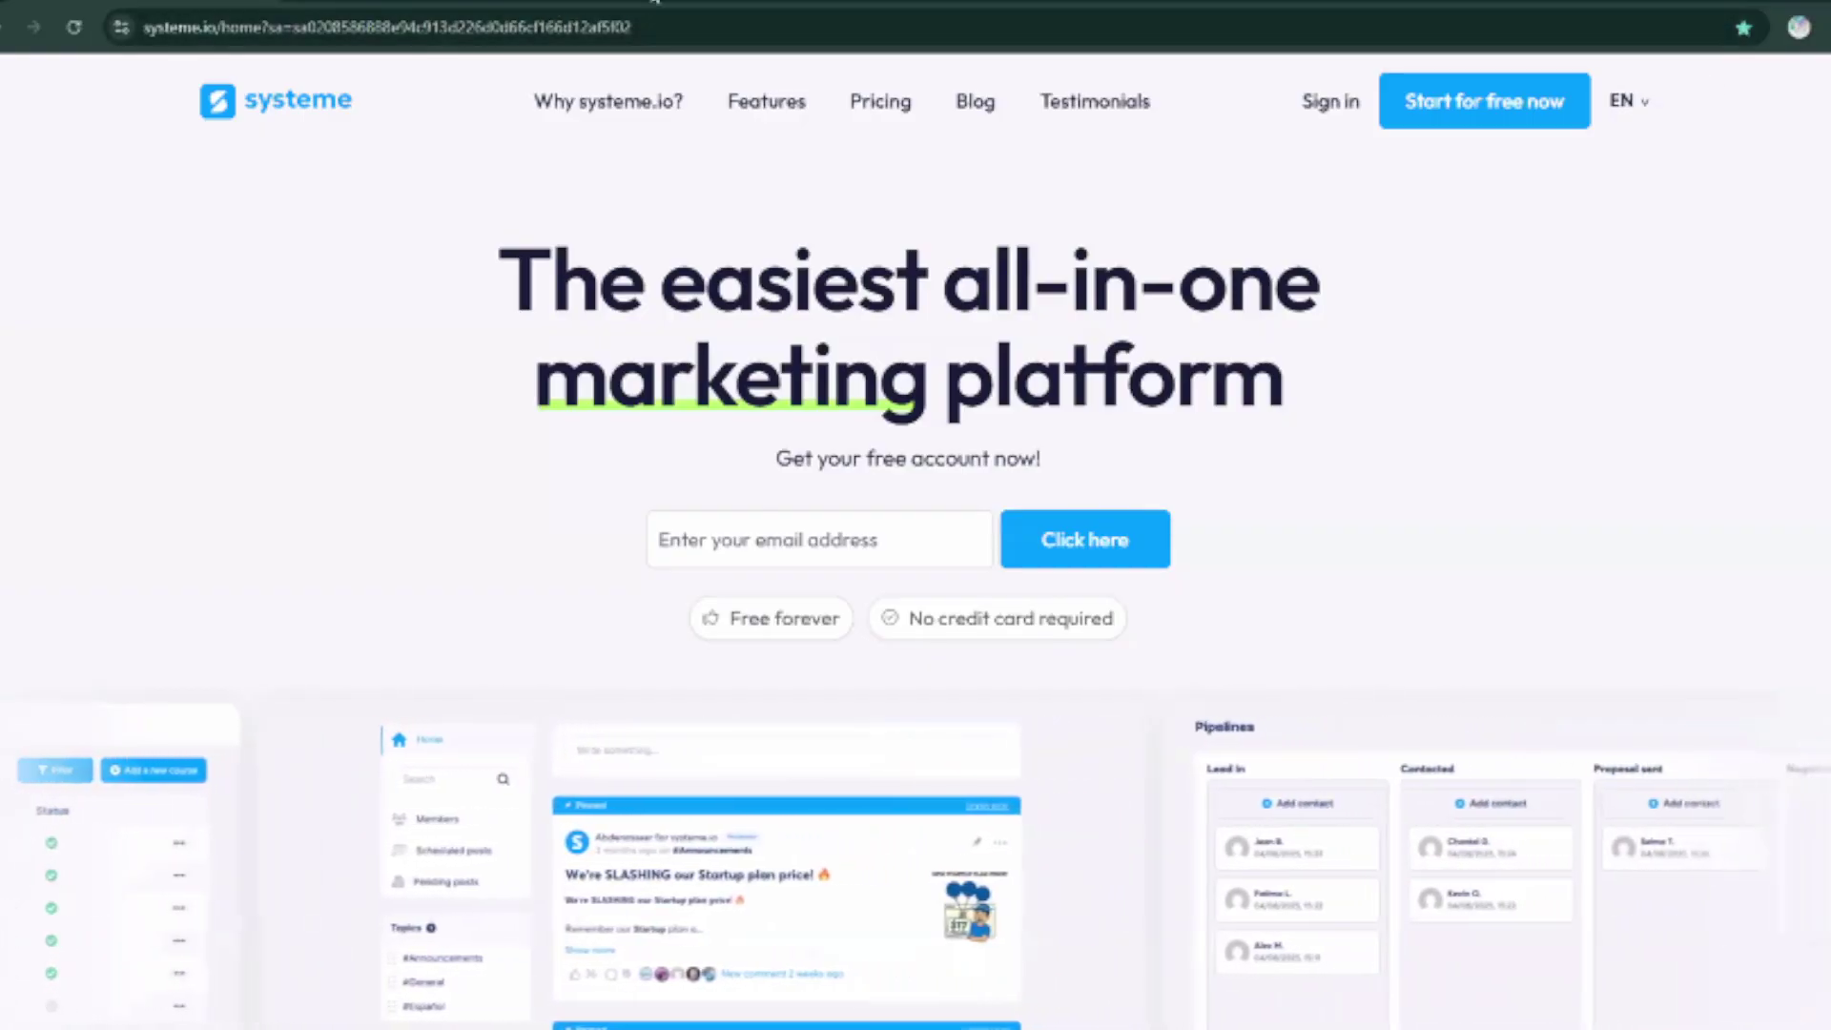
# Go to the Pricing page from the top navigation of the systeme.io home page.
pyautogui.click(895, 110)
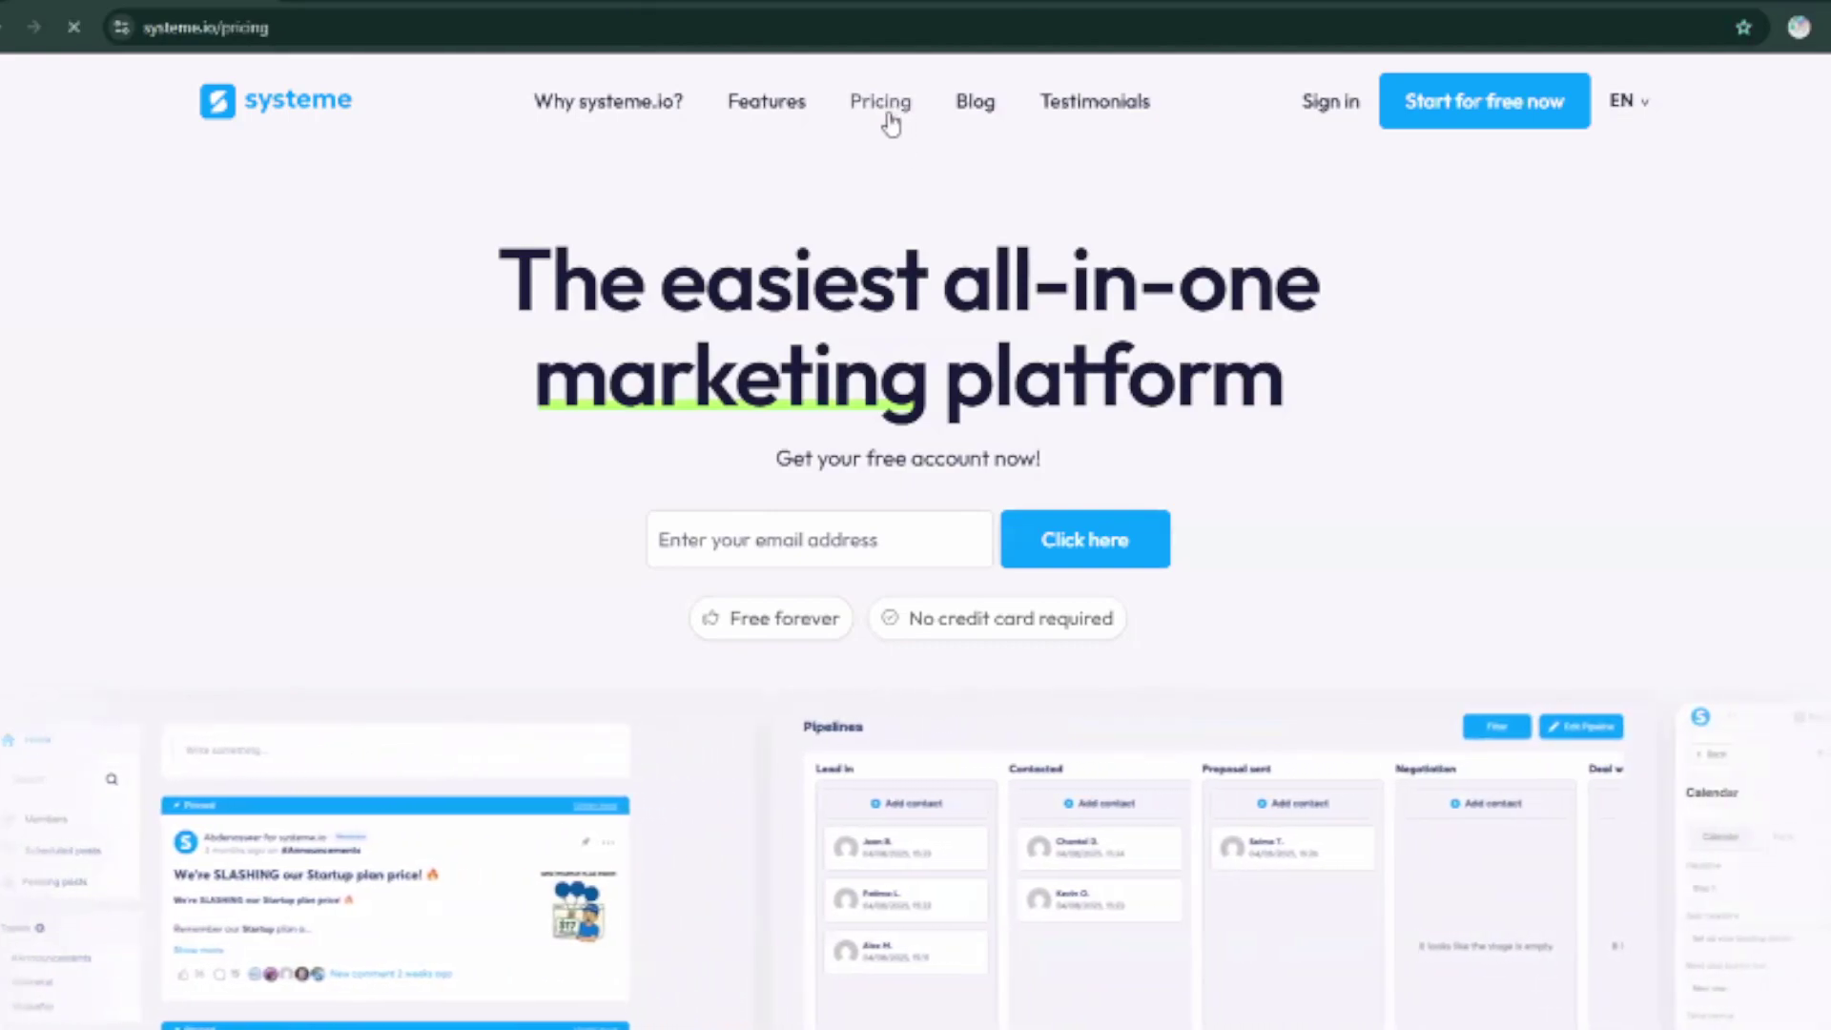
# Review the four 'Choose your plan' cards and zoom the page out with Ctrl+minus.
pyautogui.scroll(-1, 474, 360)
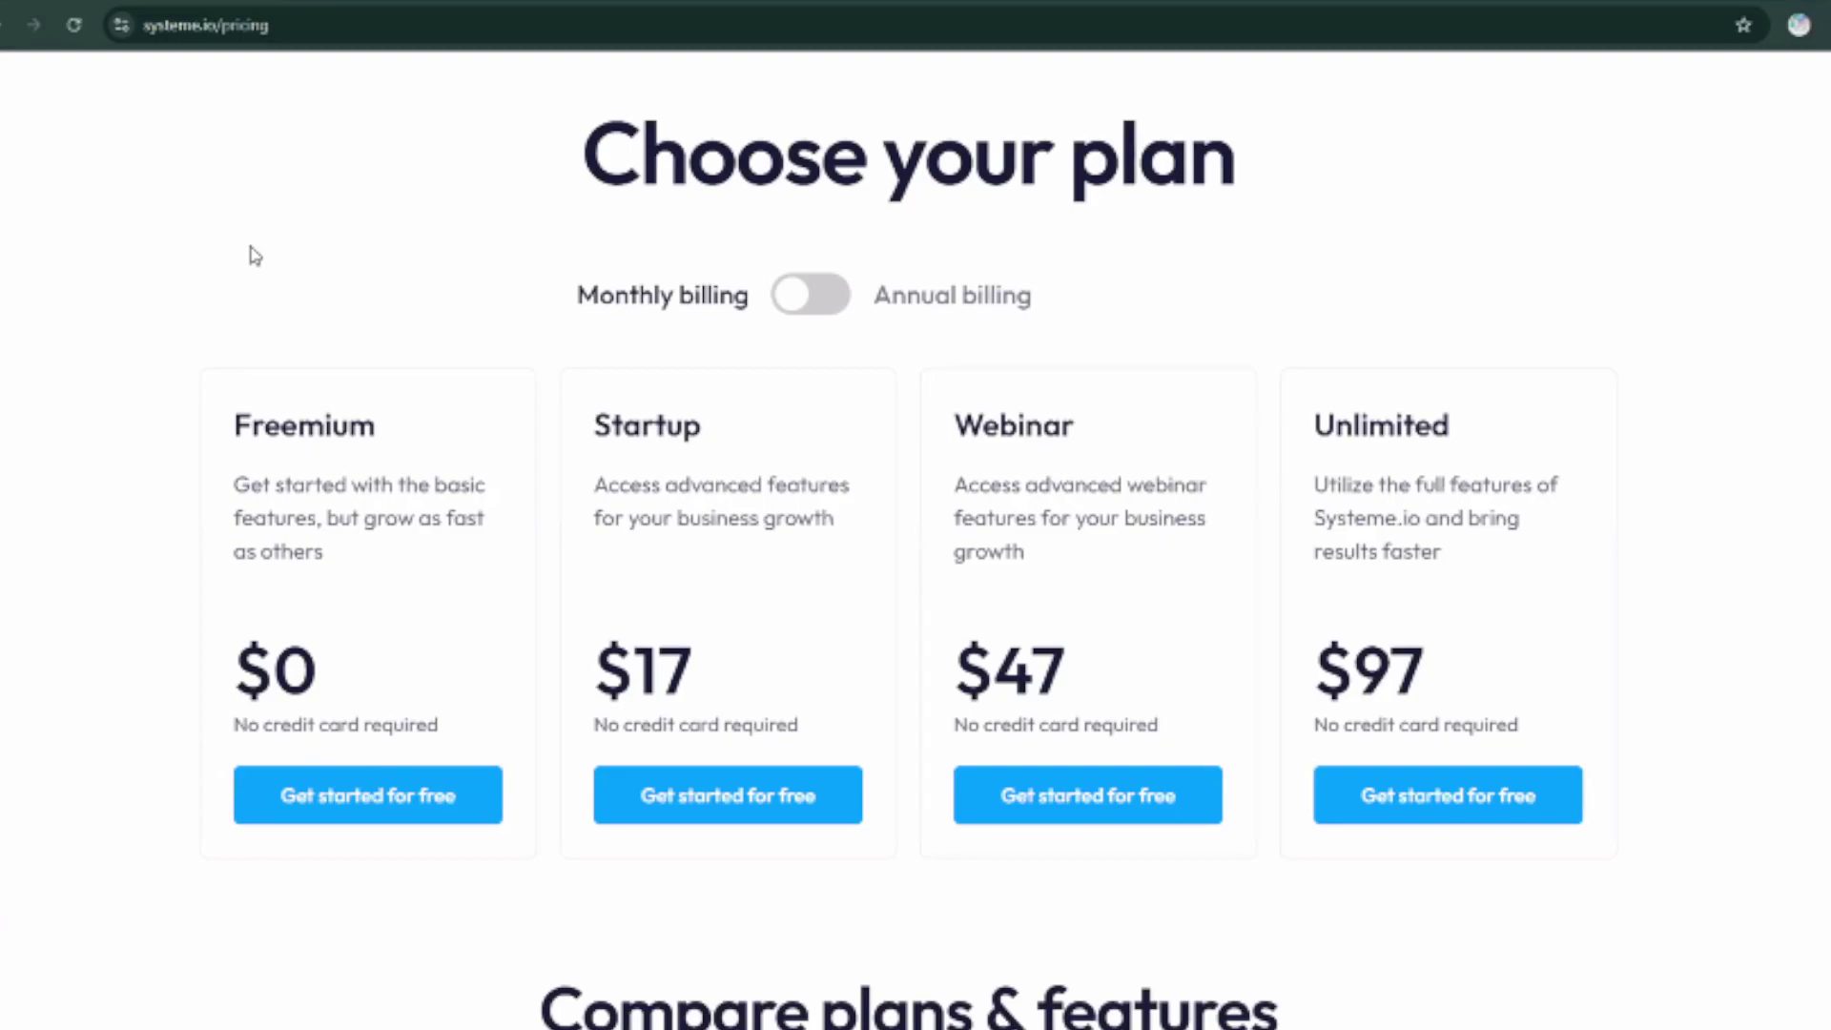
pyautogui.scroll(-1, 474, 315)
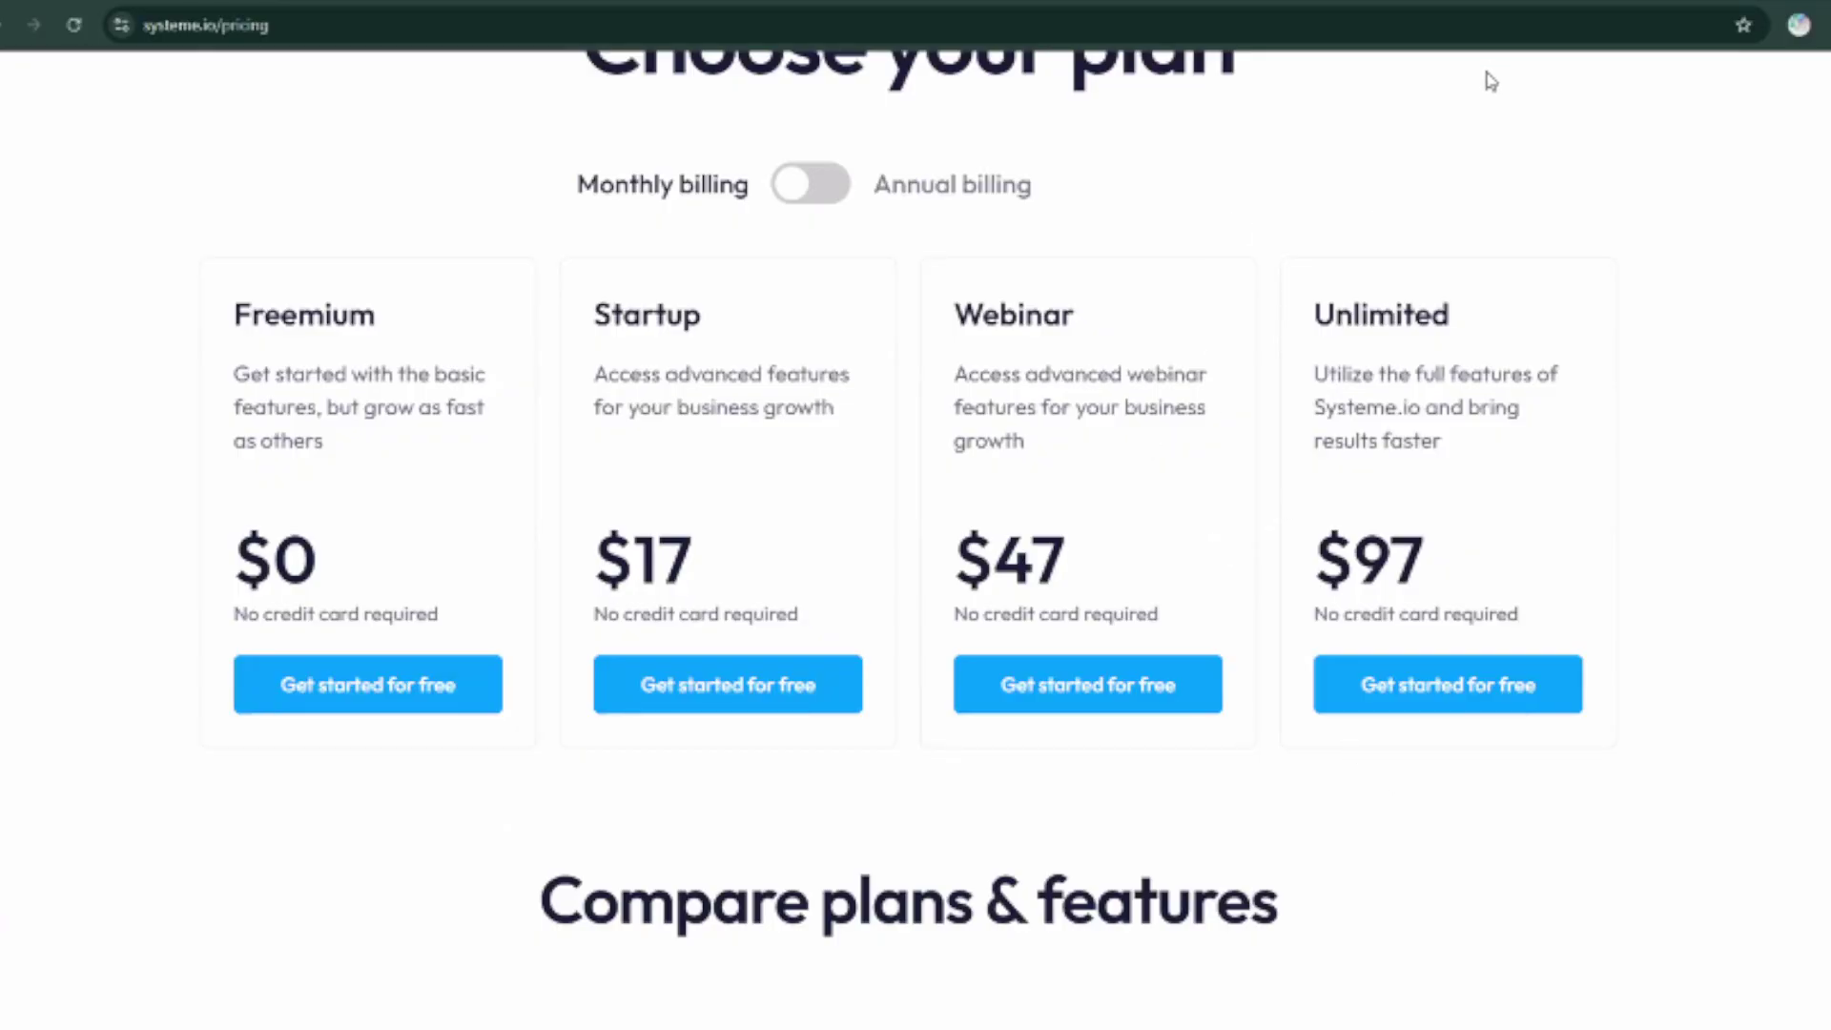
pyautogui.scroll(-5, 1038, 446)
pyautogui.scroll(-5, 1038, 447)
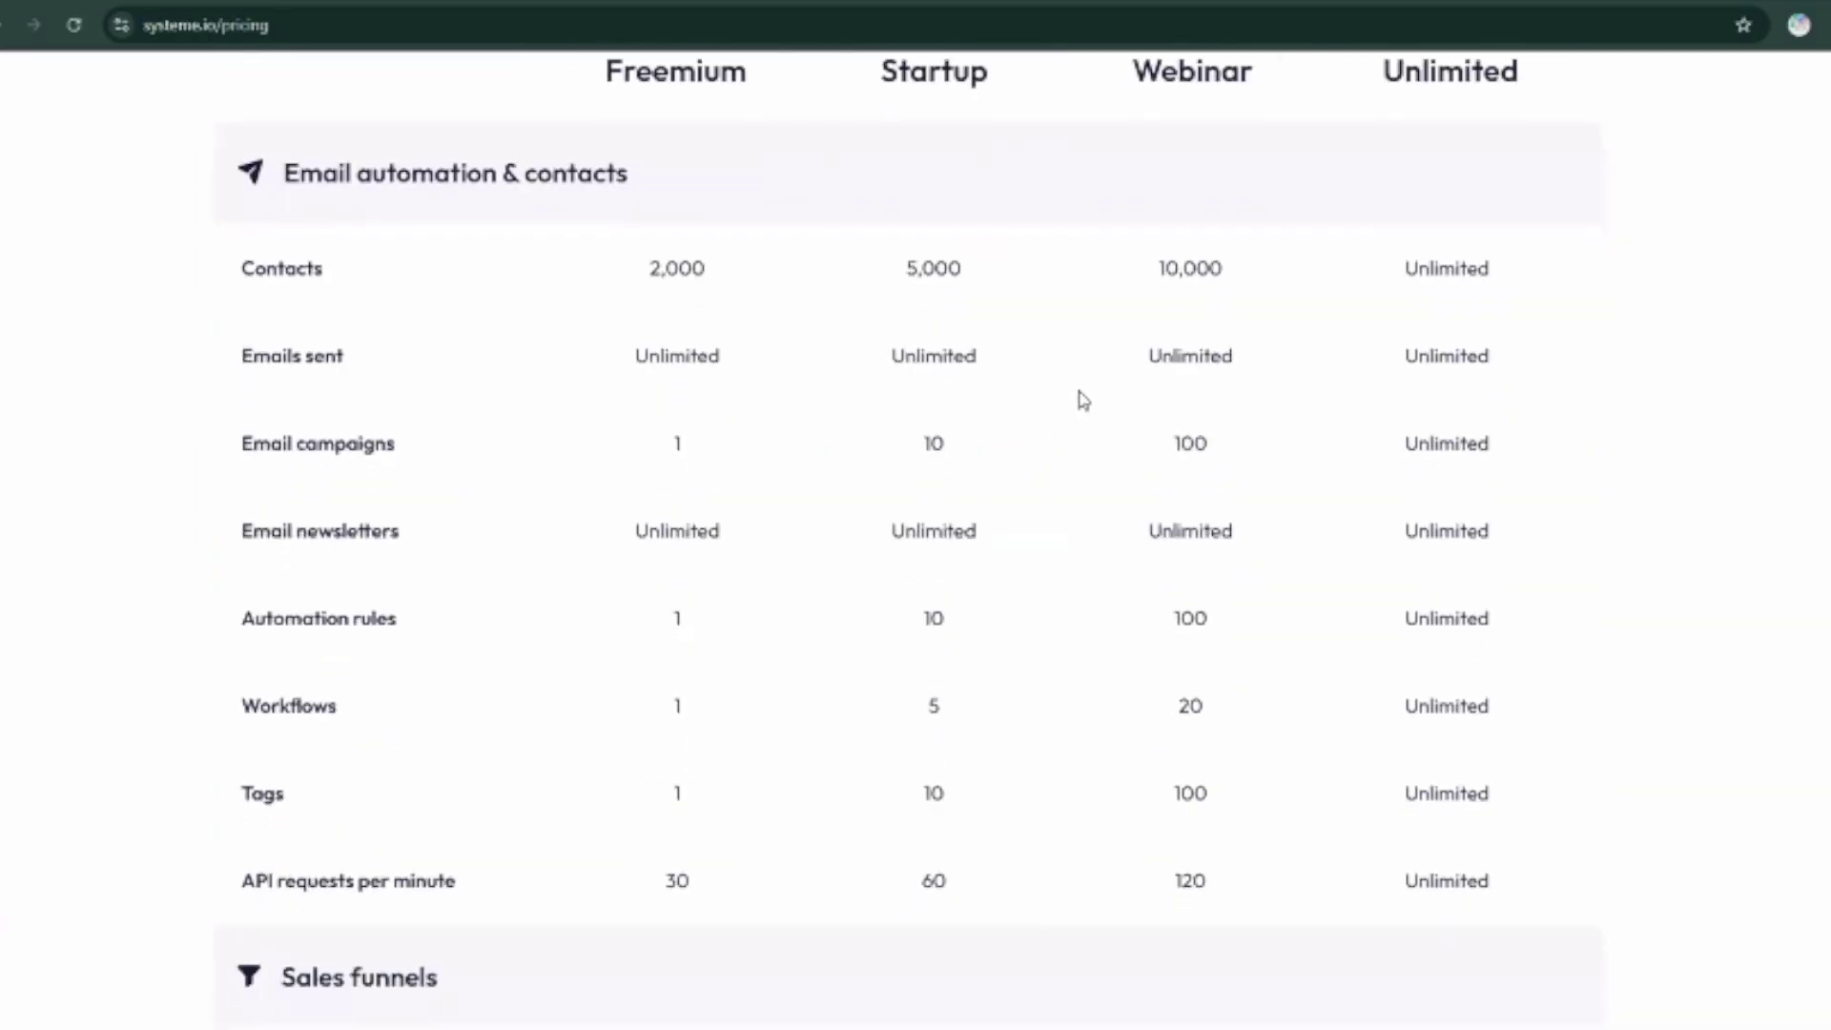
pyautogui.hotkey('ctrl', '-')
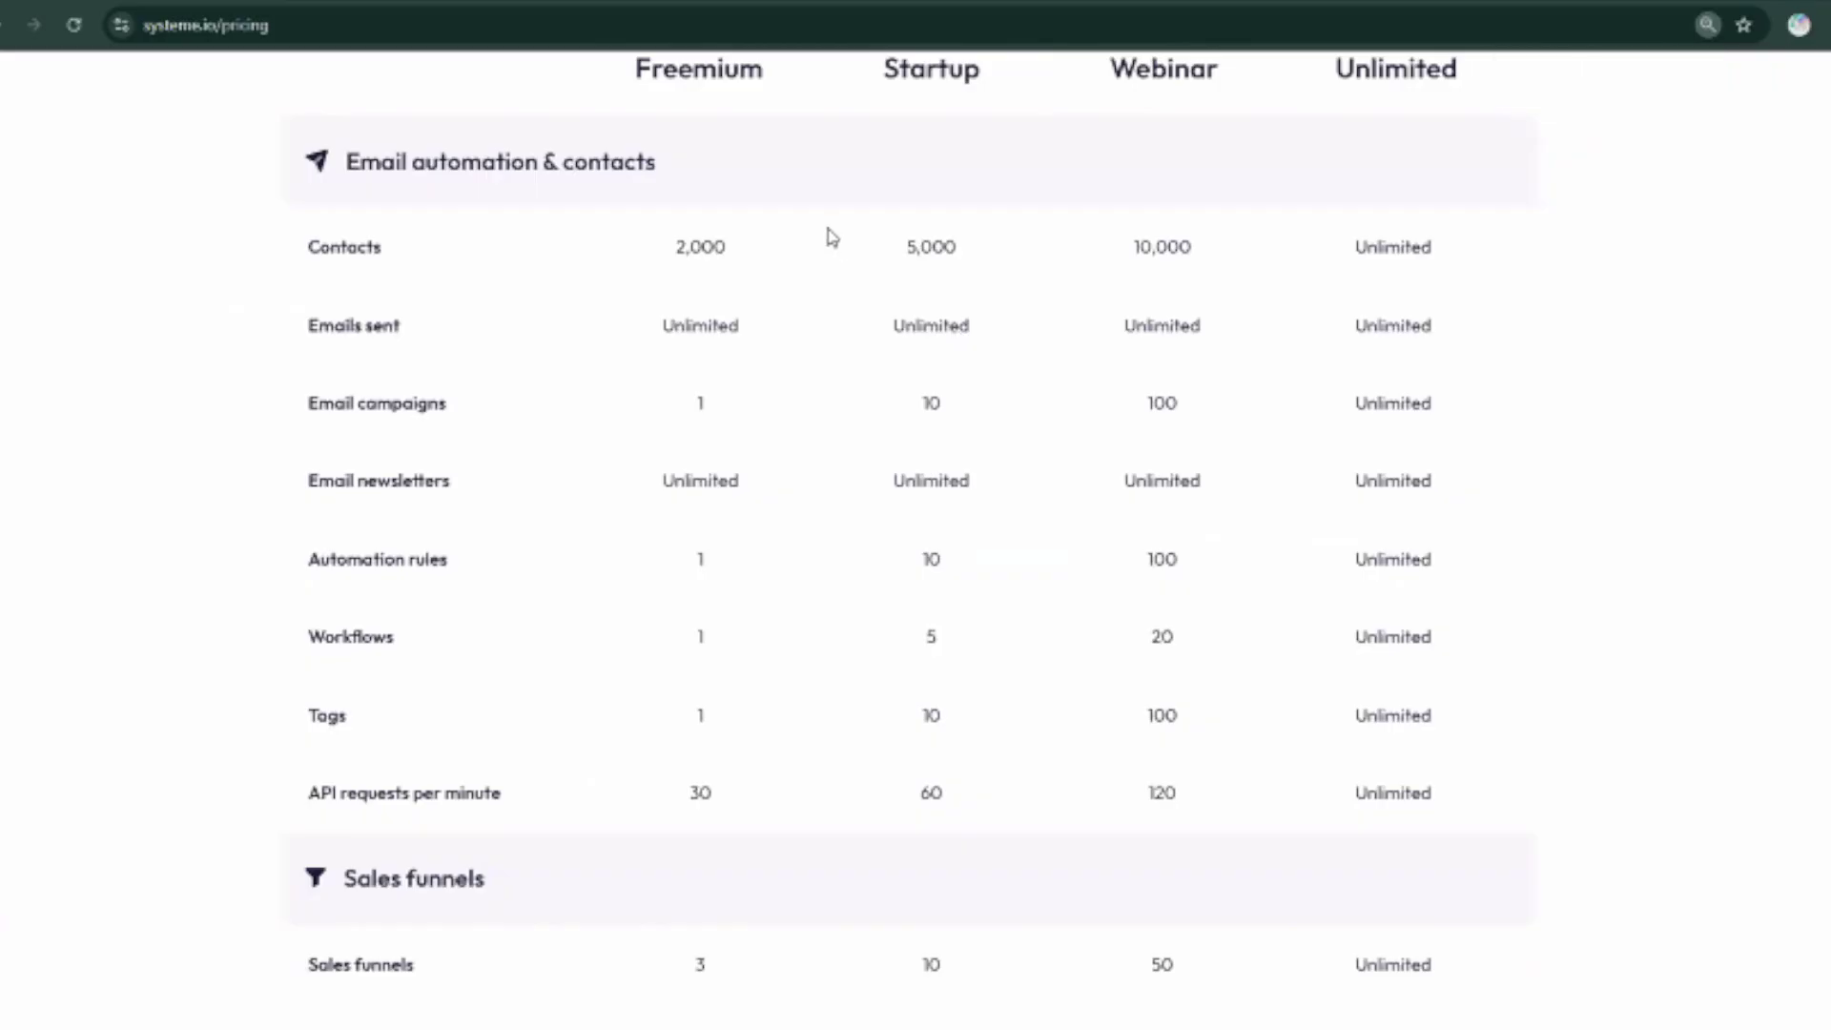
# Read through the 'Compare plans & features' table, then go to the Sign in page.
pyautogui.scroll(1, 754, 210)
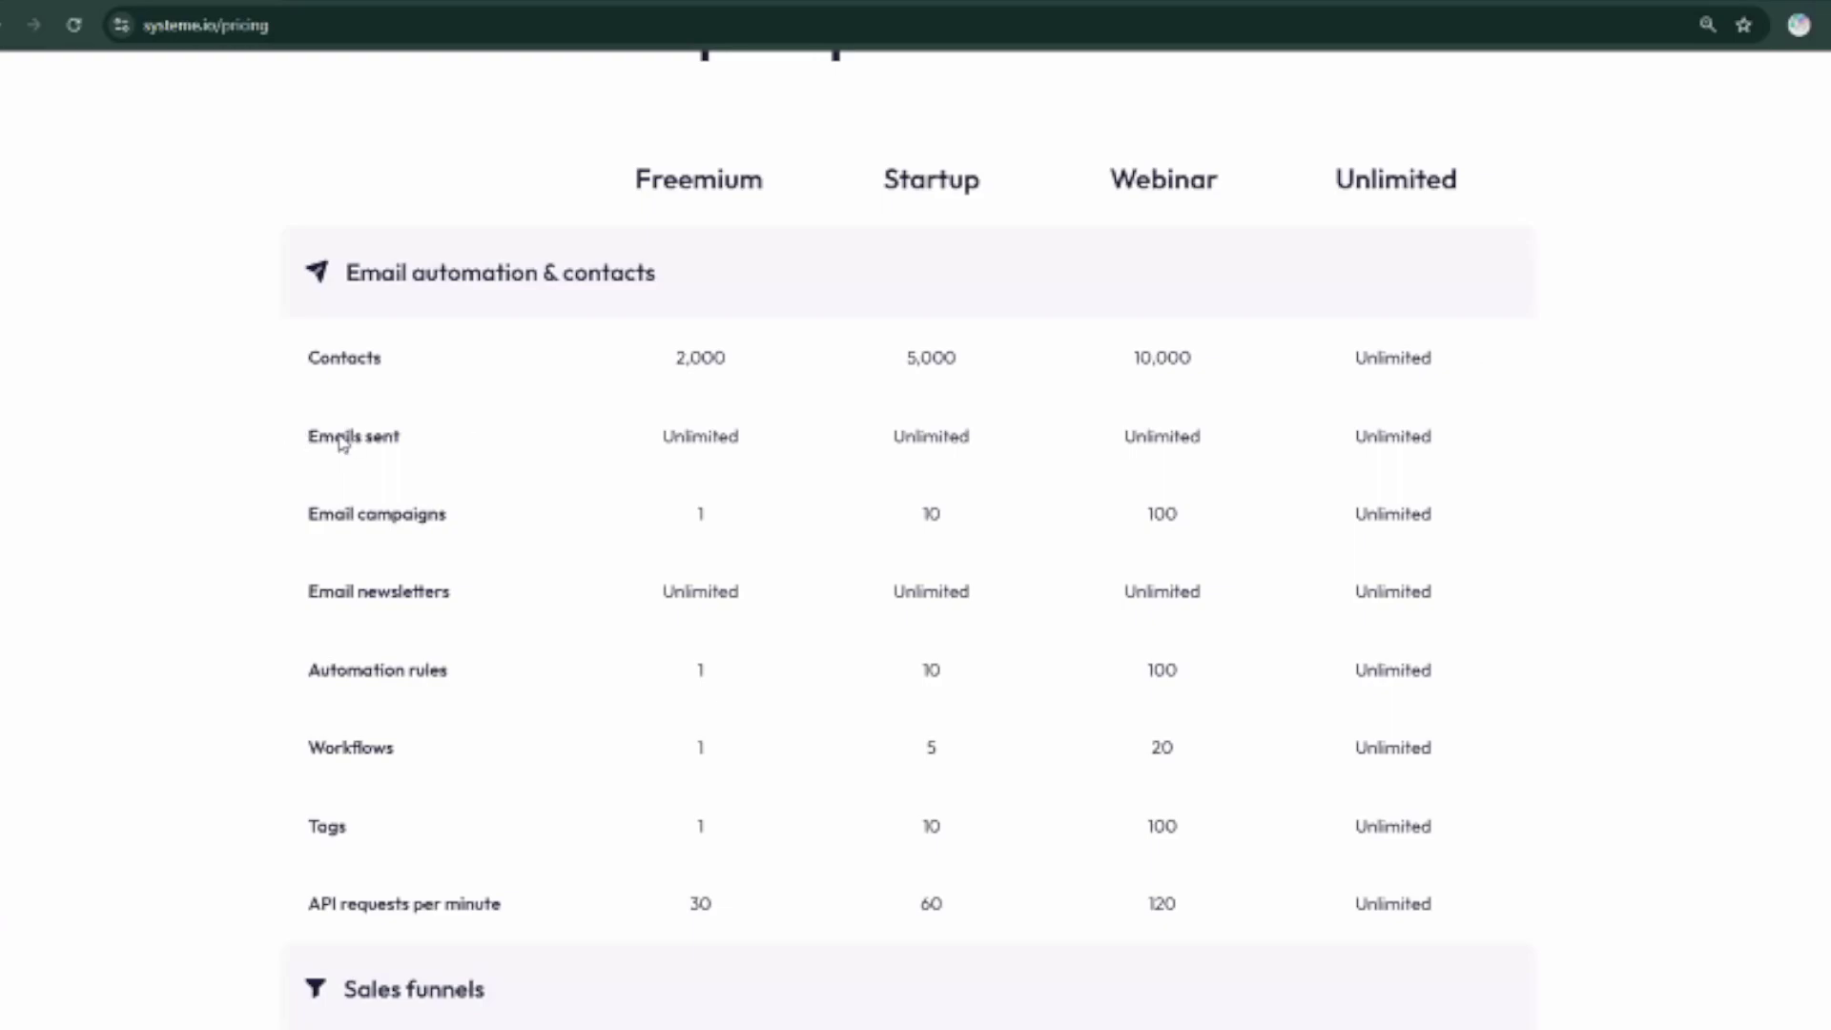
pyautogui.scroll(-1, 568, 438)
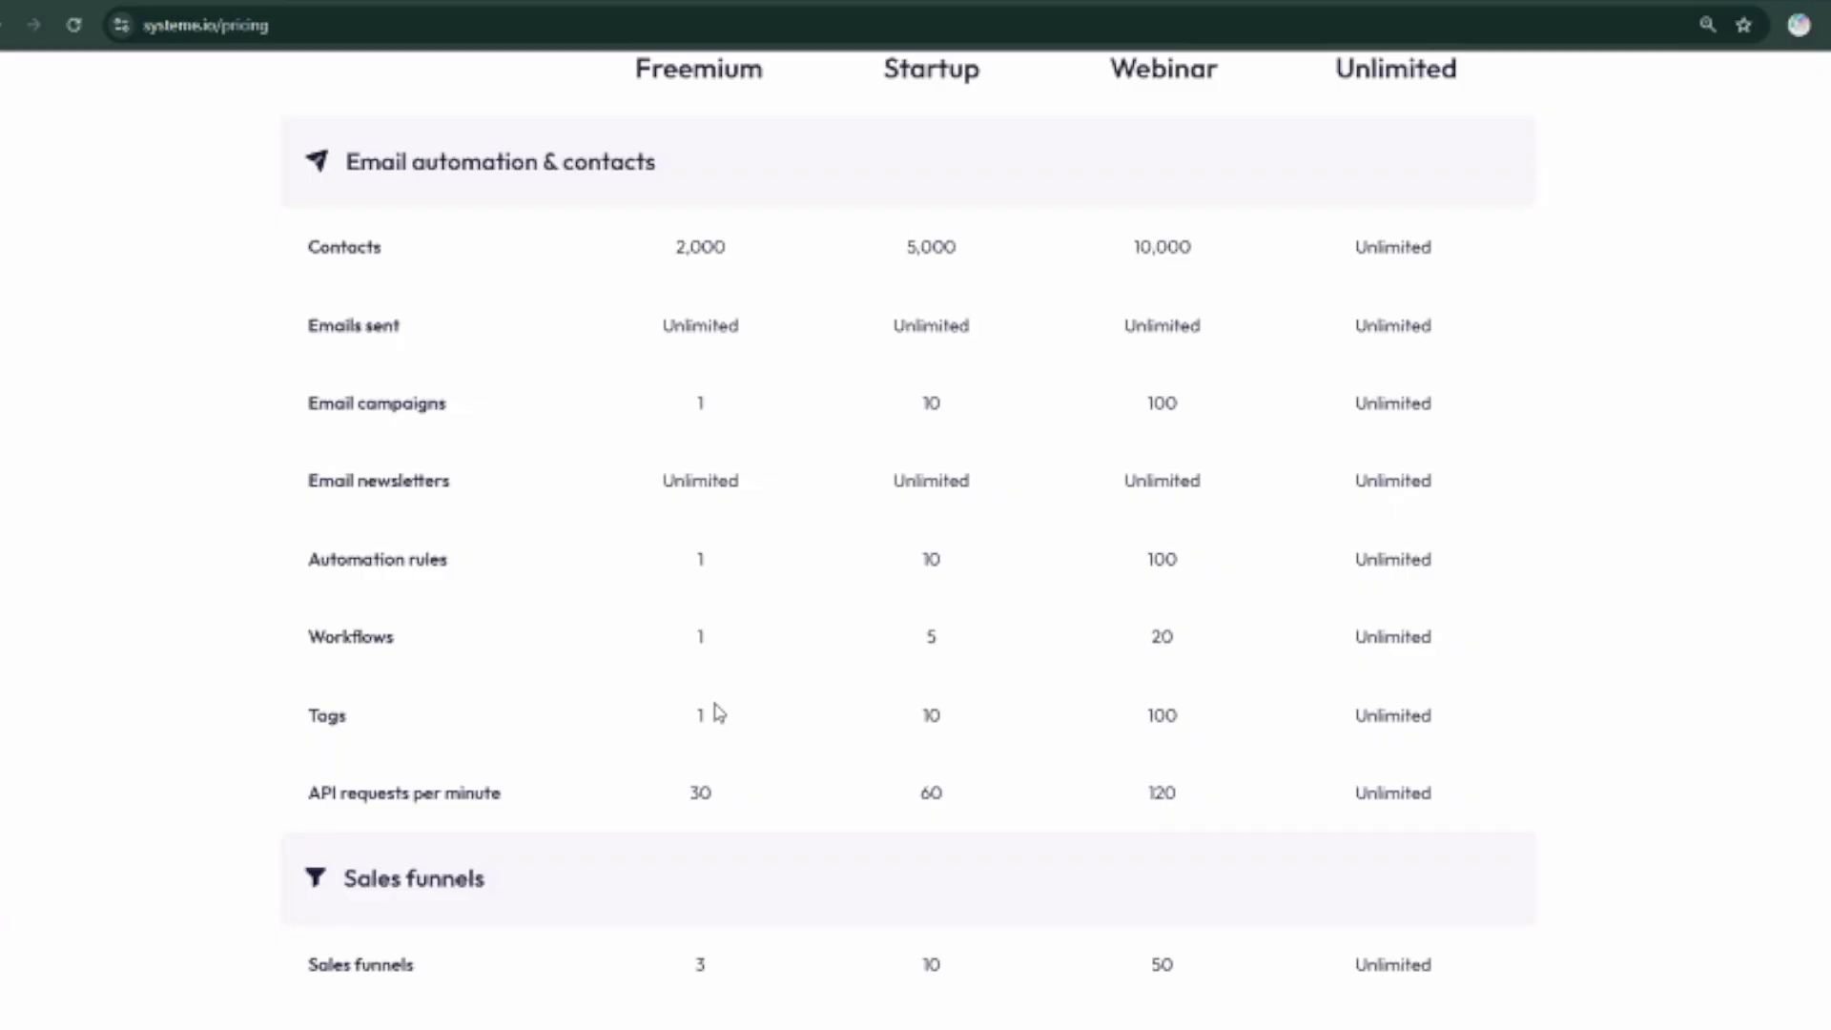
pyautogui.scroll(-1, 718, 711)
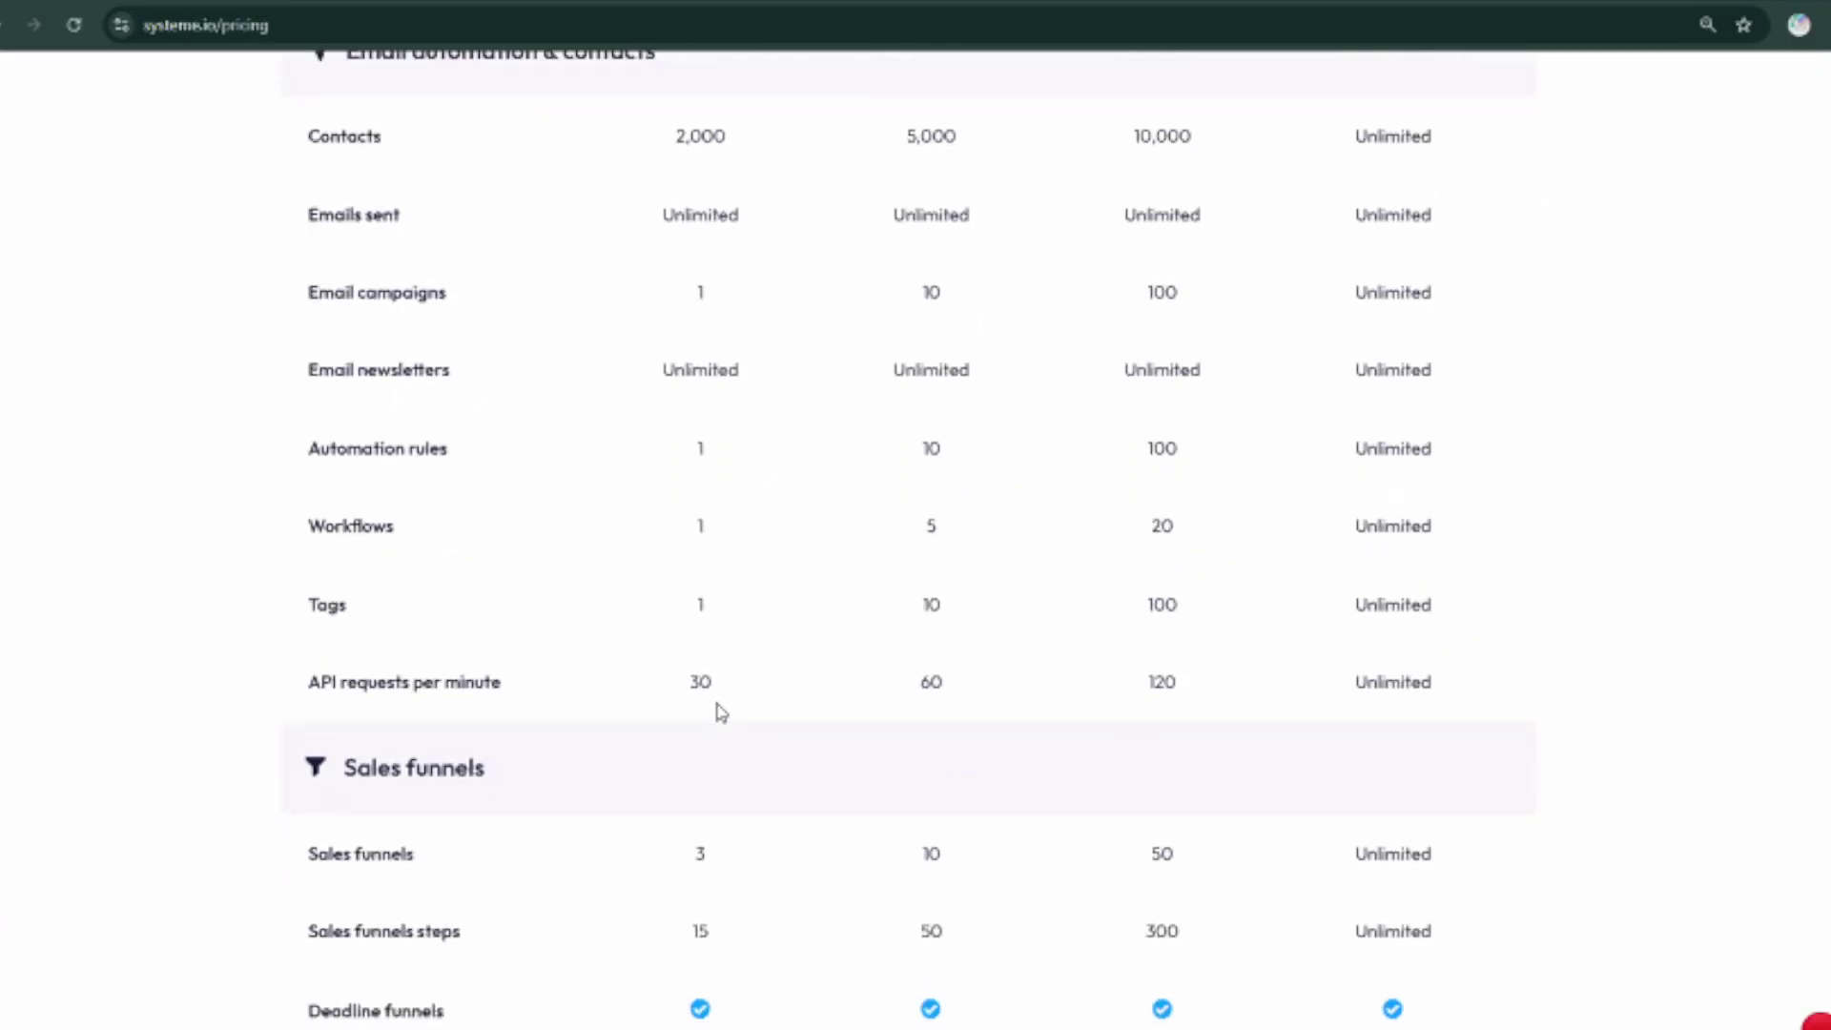
pyautogui.scroll(-2, 722, 696)
pyautogui.scroll(-1, 728, 679)
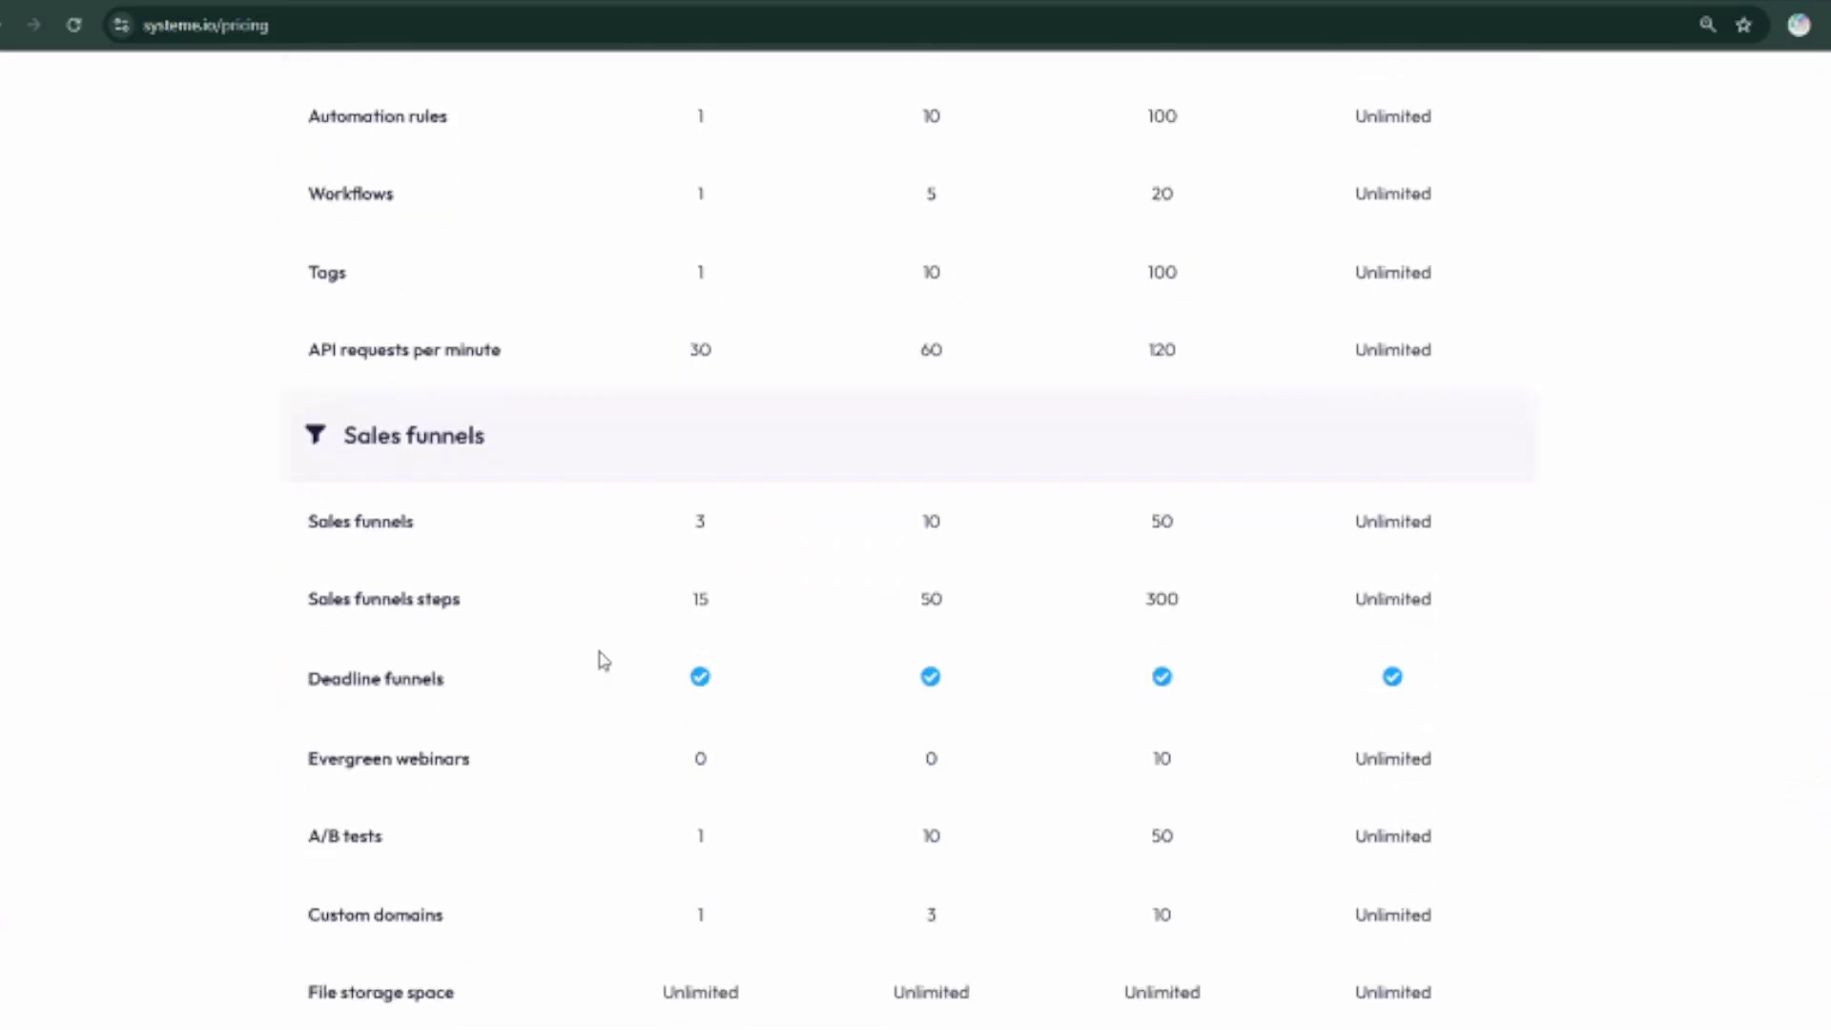
pyautogui.scroll(-1, 599, 630)
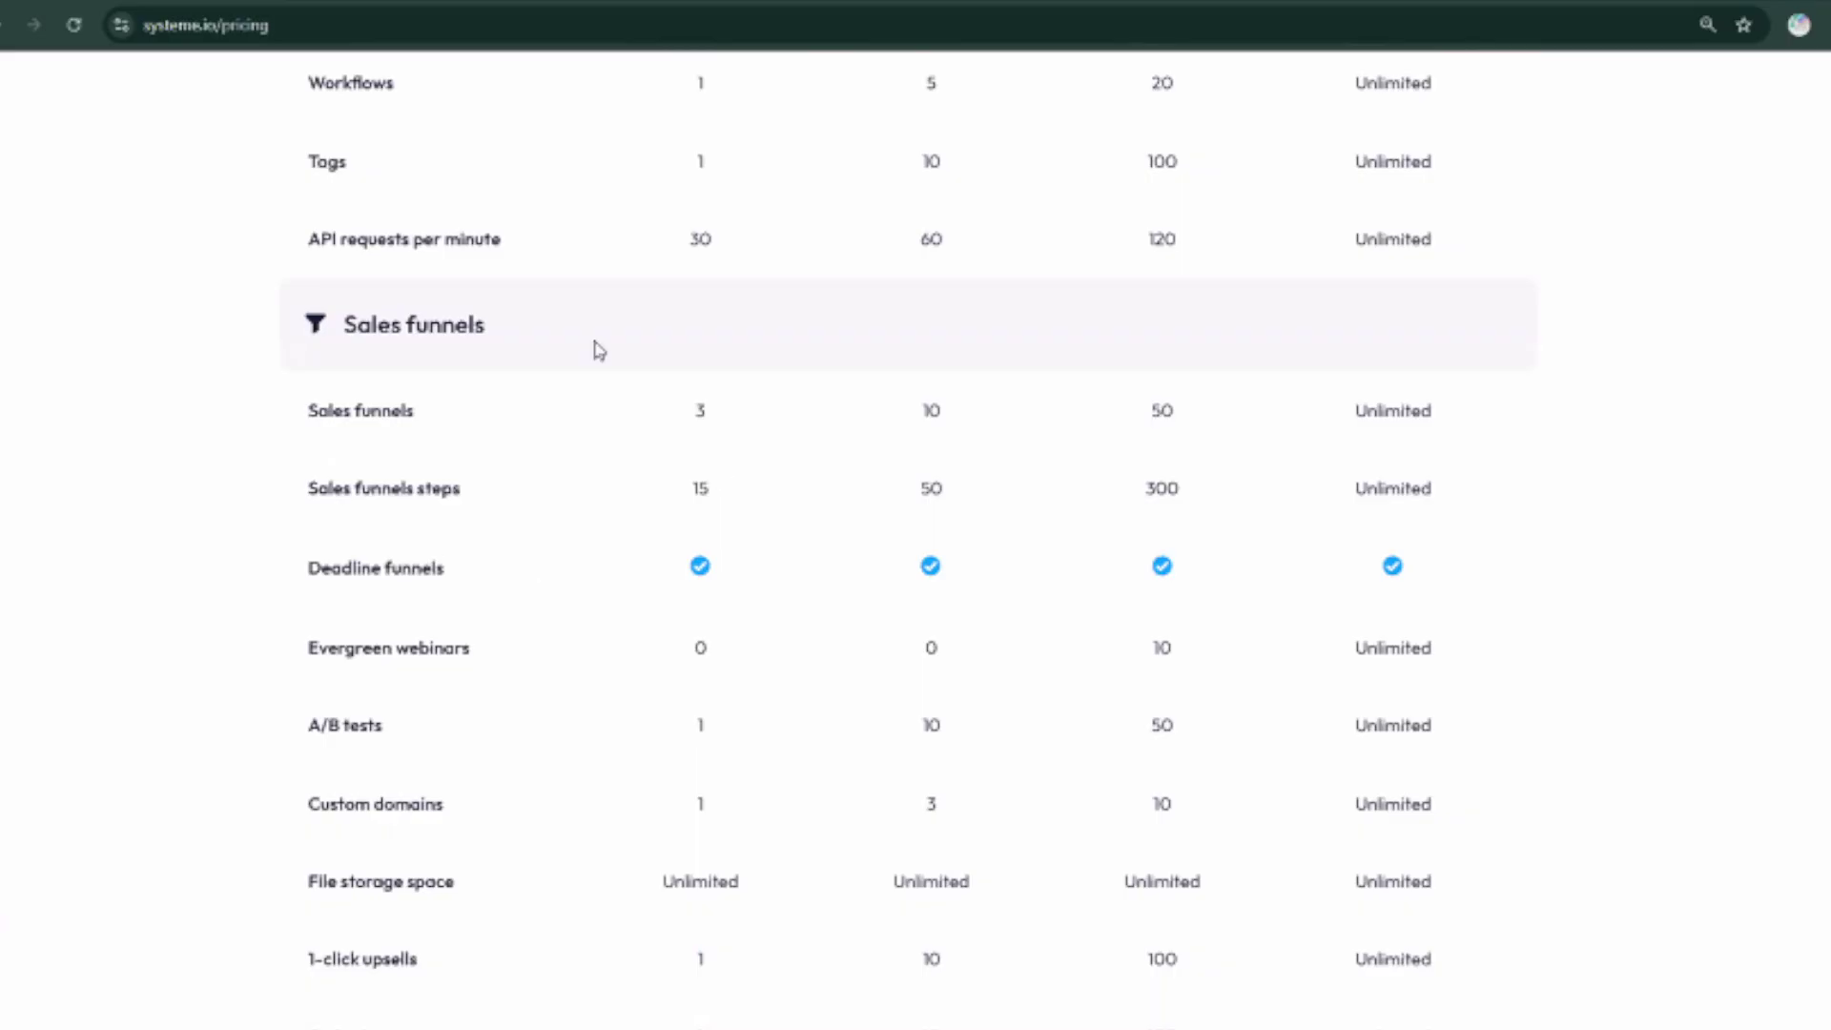
pyautogui.scroll(-12, 706, 763)
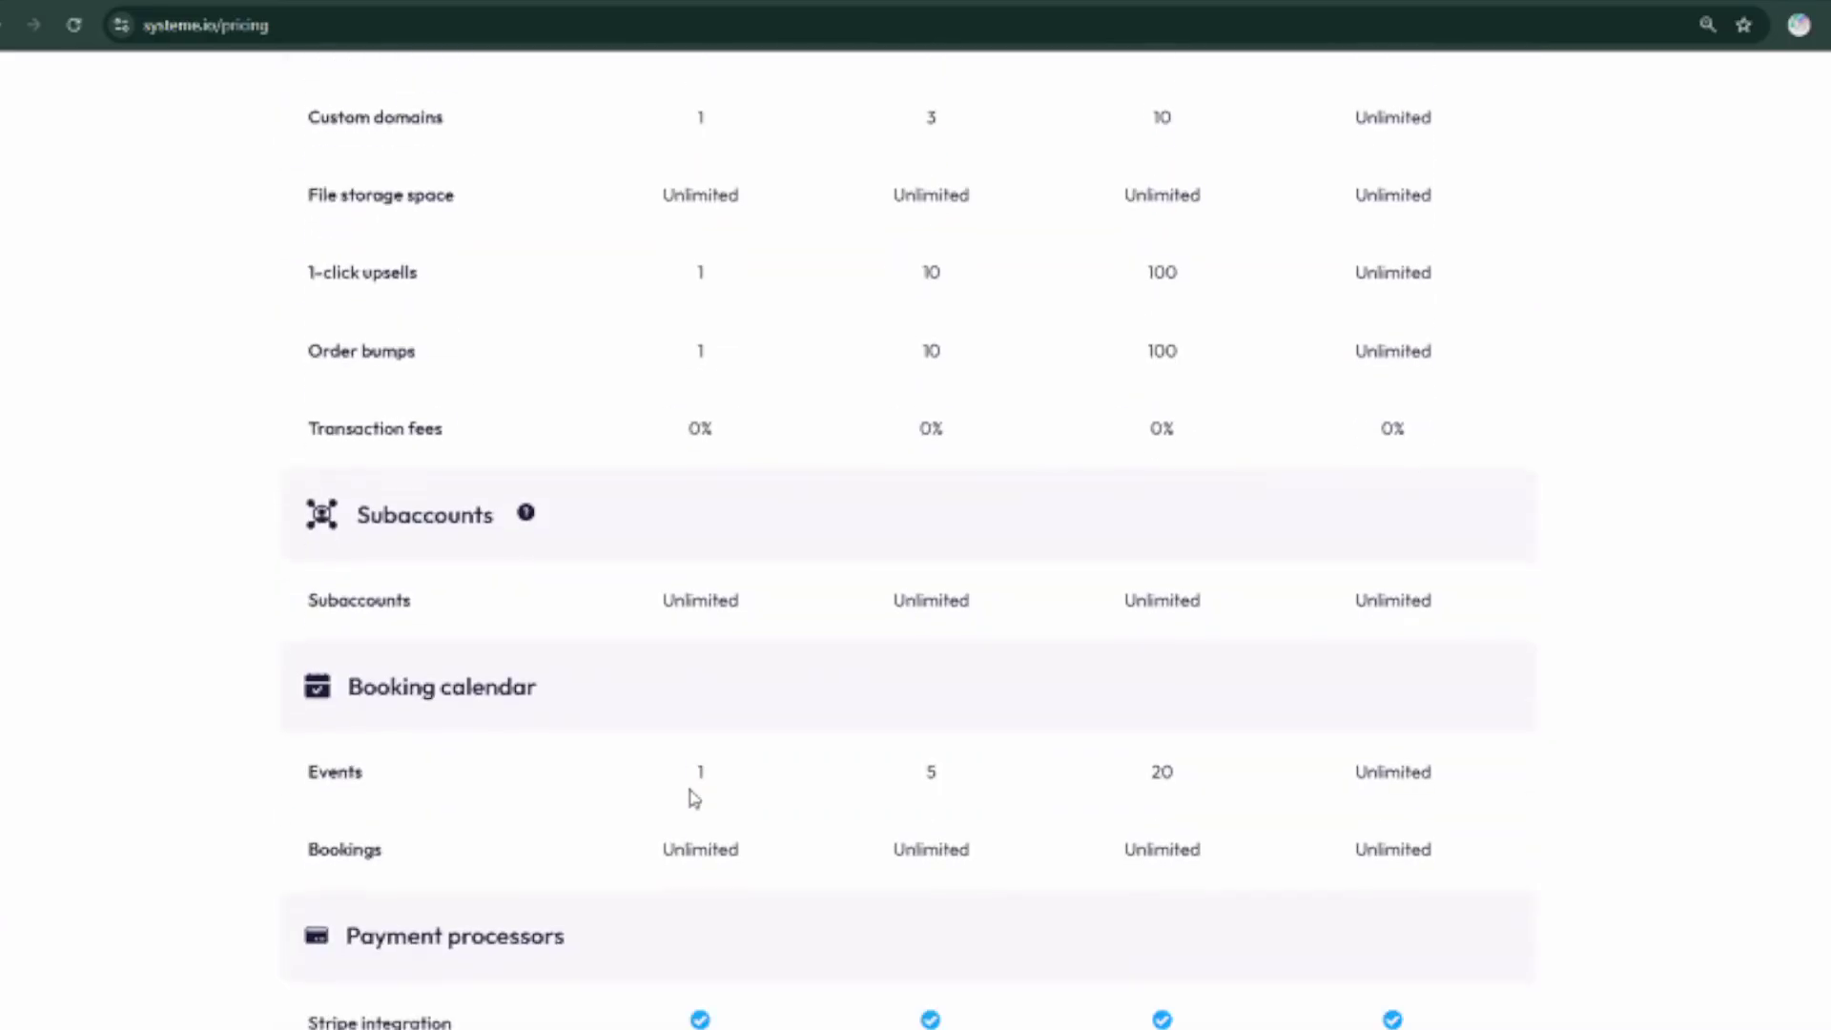
pyautogui.scroll(20, 695, 793)
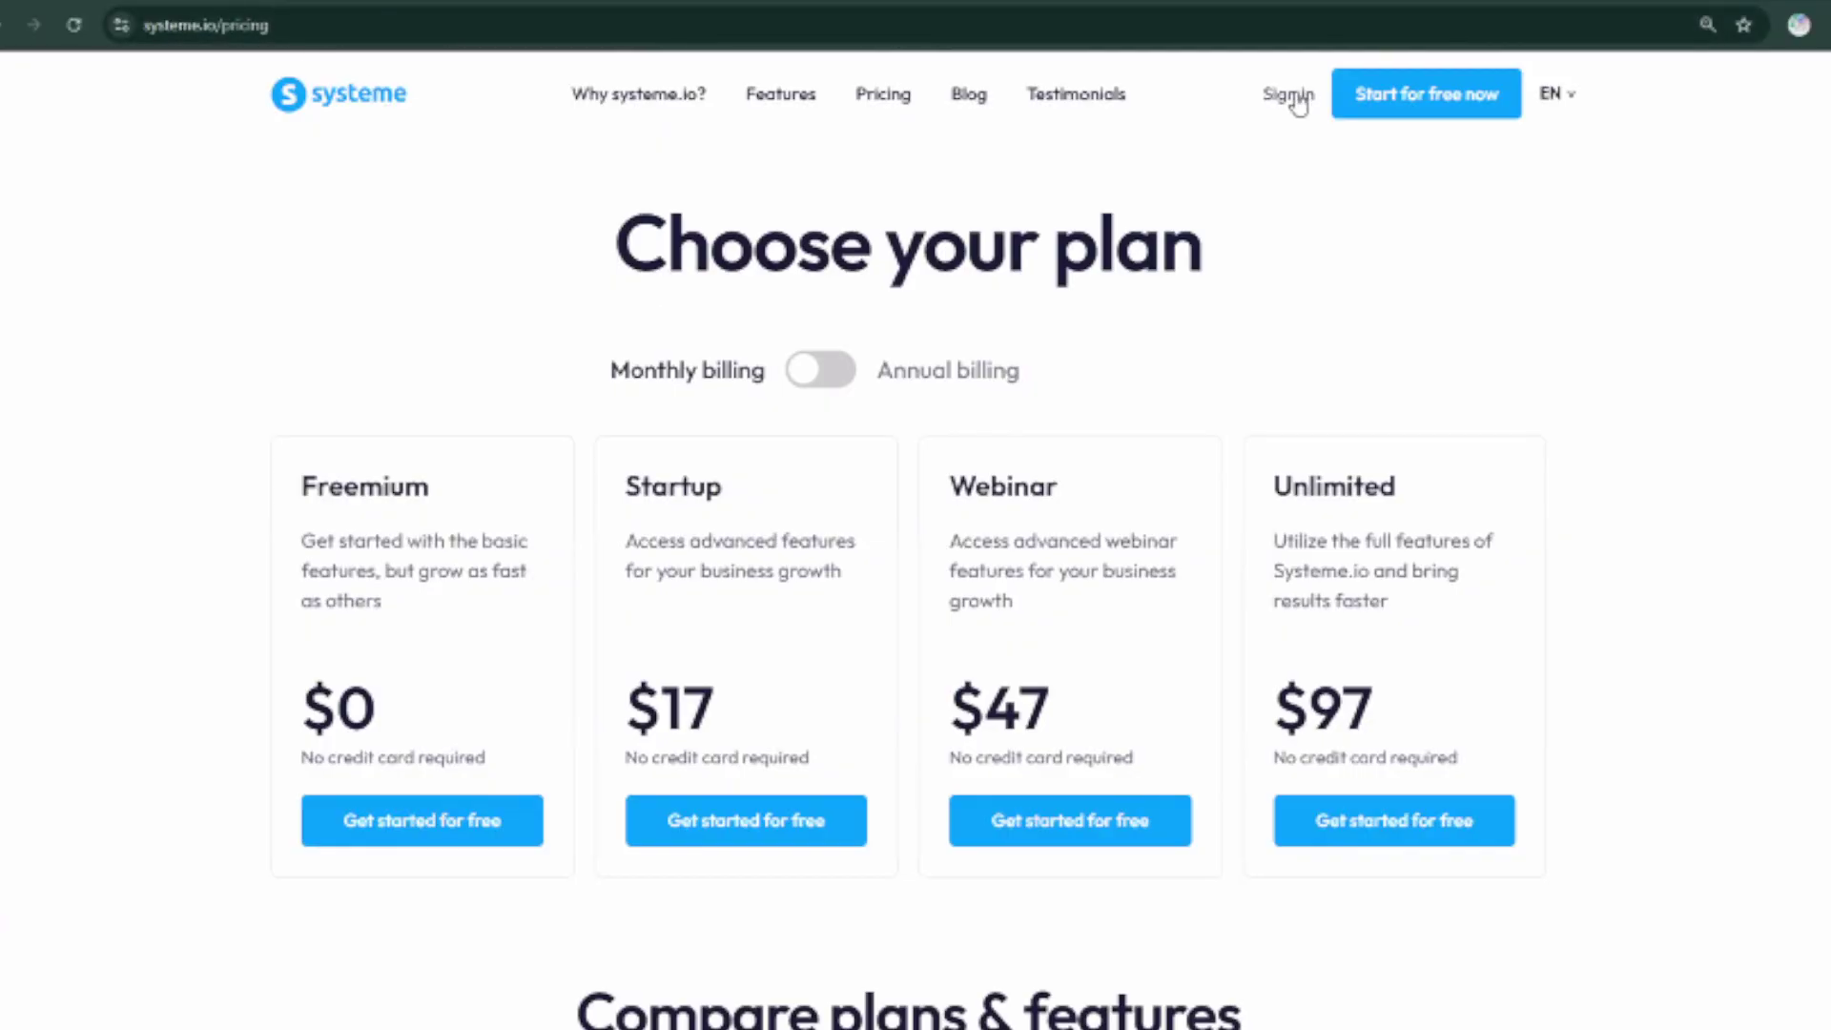
pyautogui.click(1298, 100)
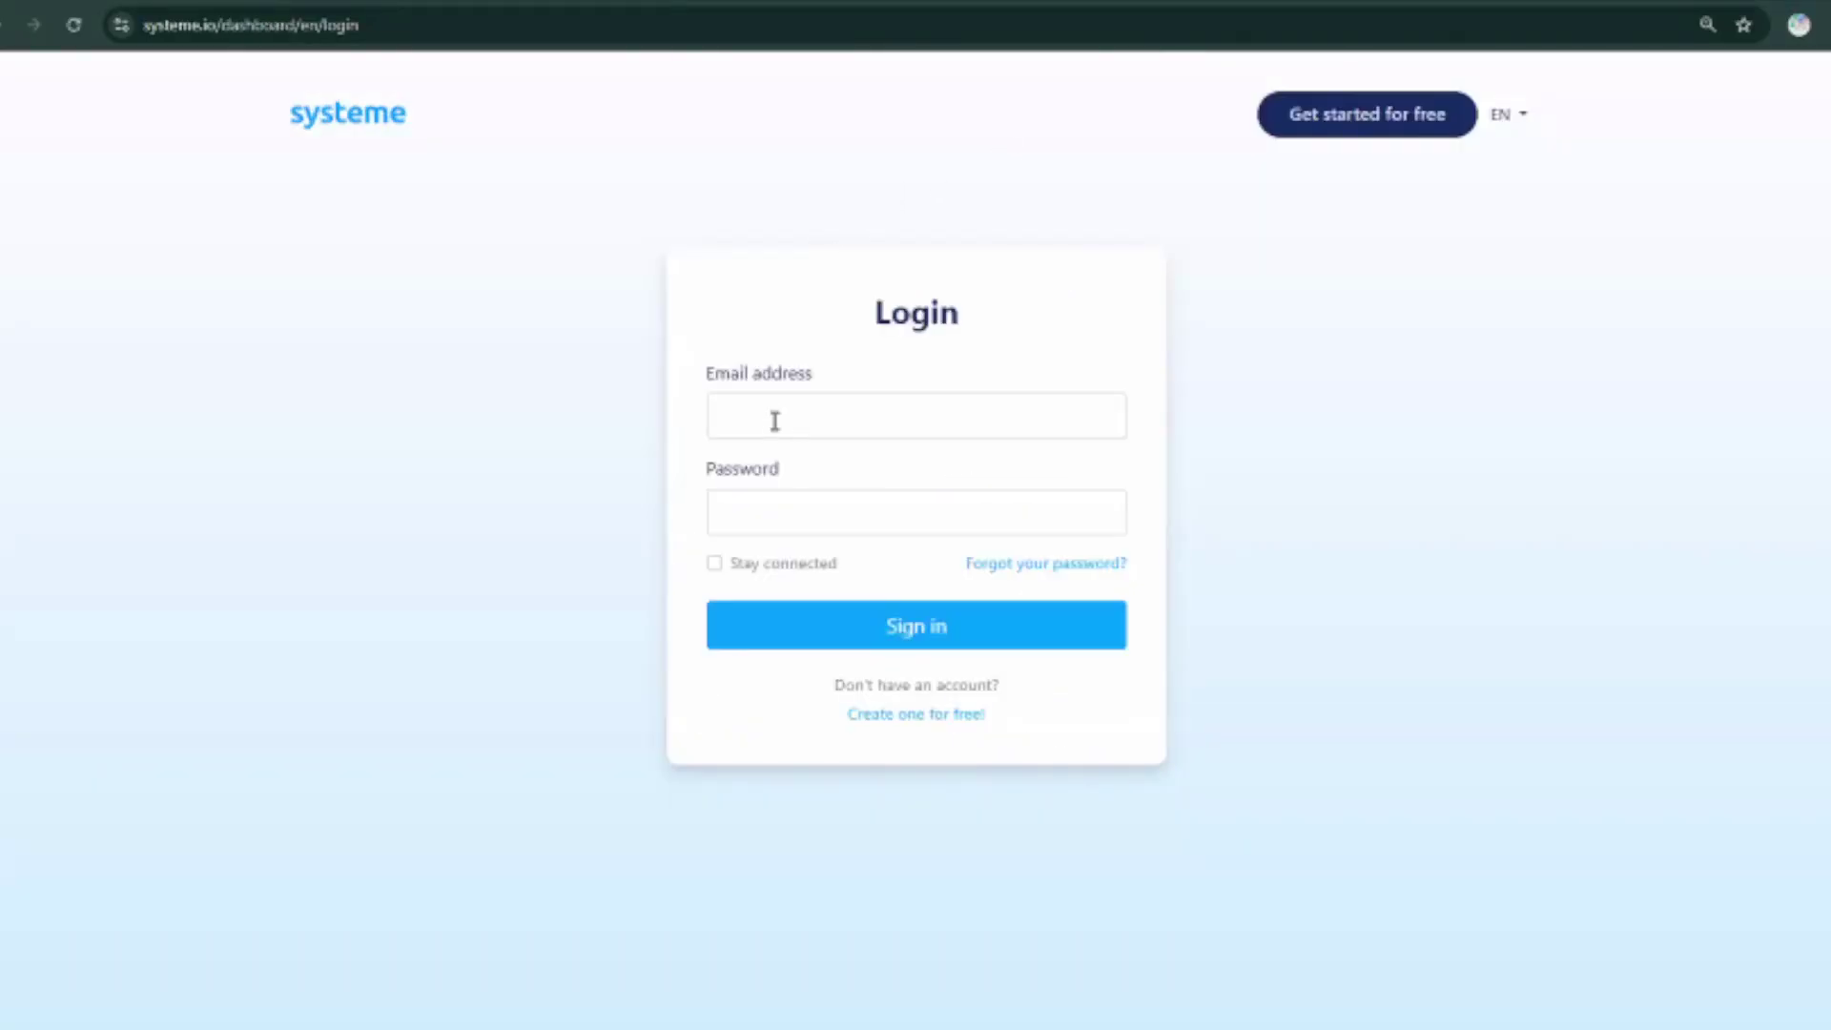
# Leave the Email and Password fields blank and follow 'Create one for free!' to registration.
pyautogui.click(775, 422)
pyautogui.click(776, 521)
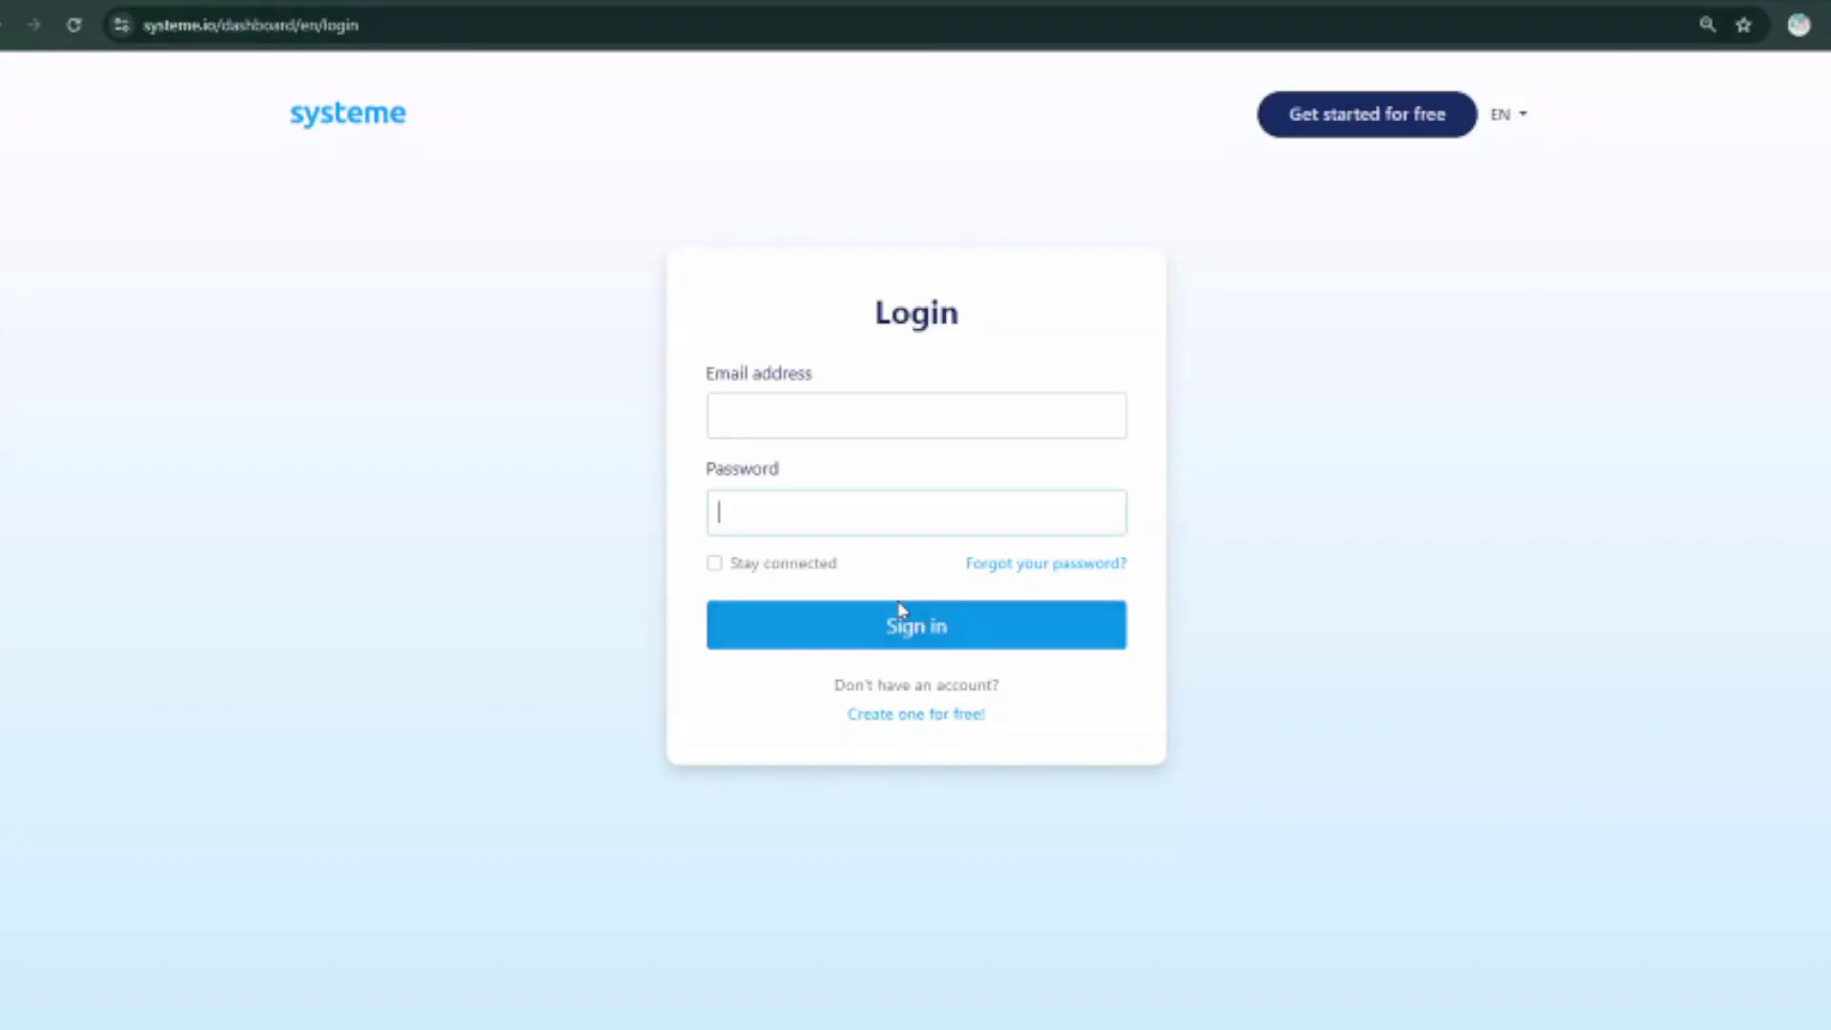
pyautogui.click(847, 406)
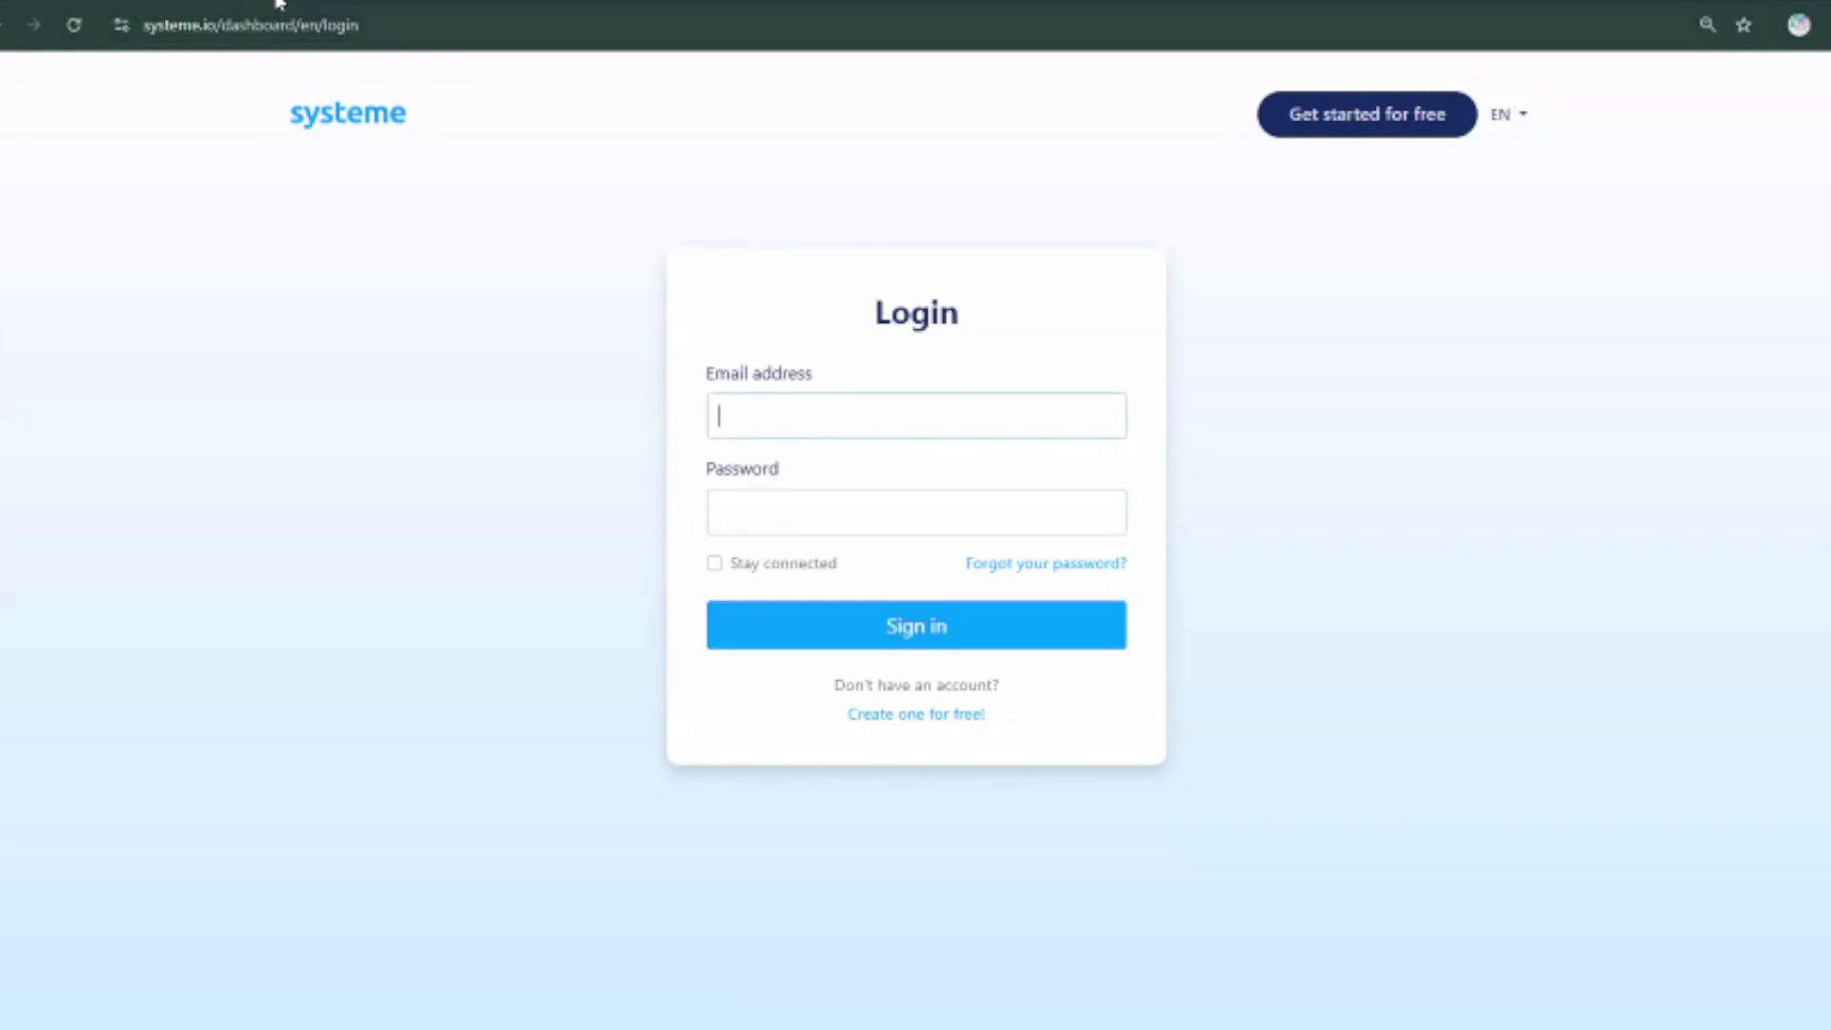
pyautogui.click(1799, 25)
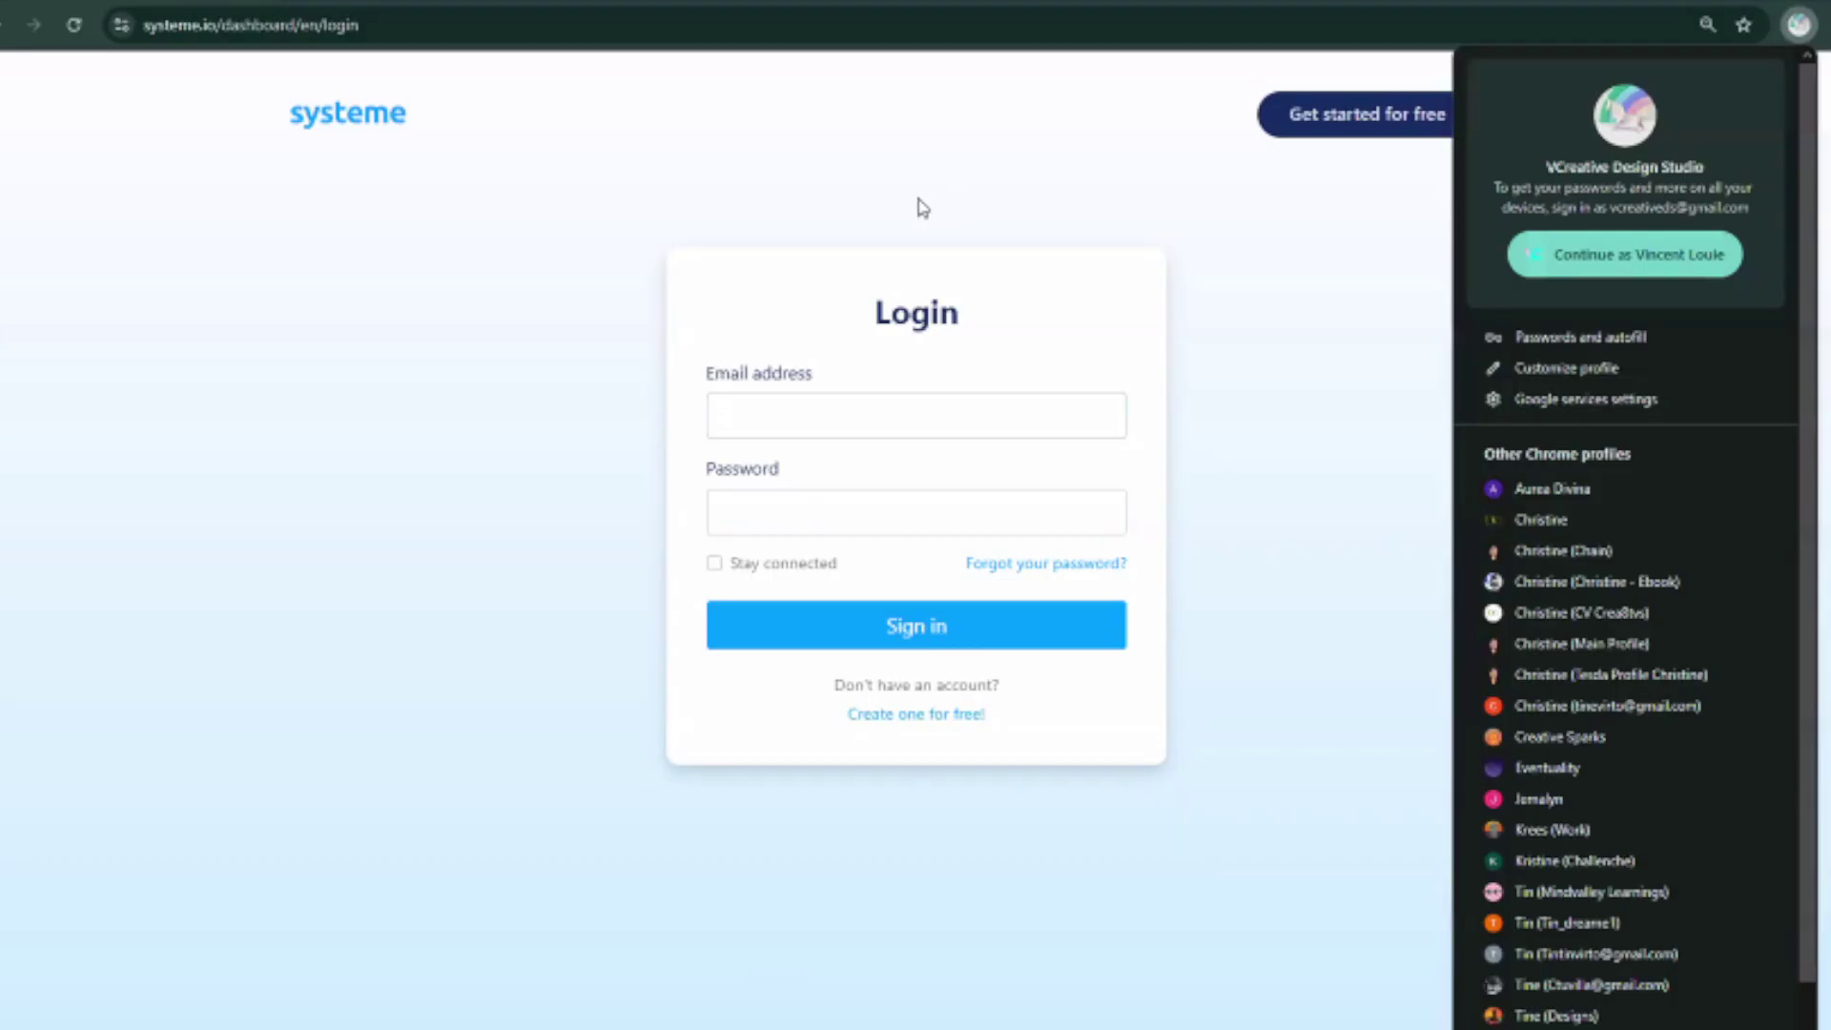
pyautogui.click(795, 422)
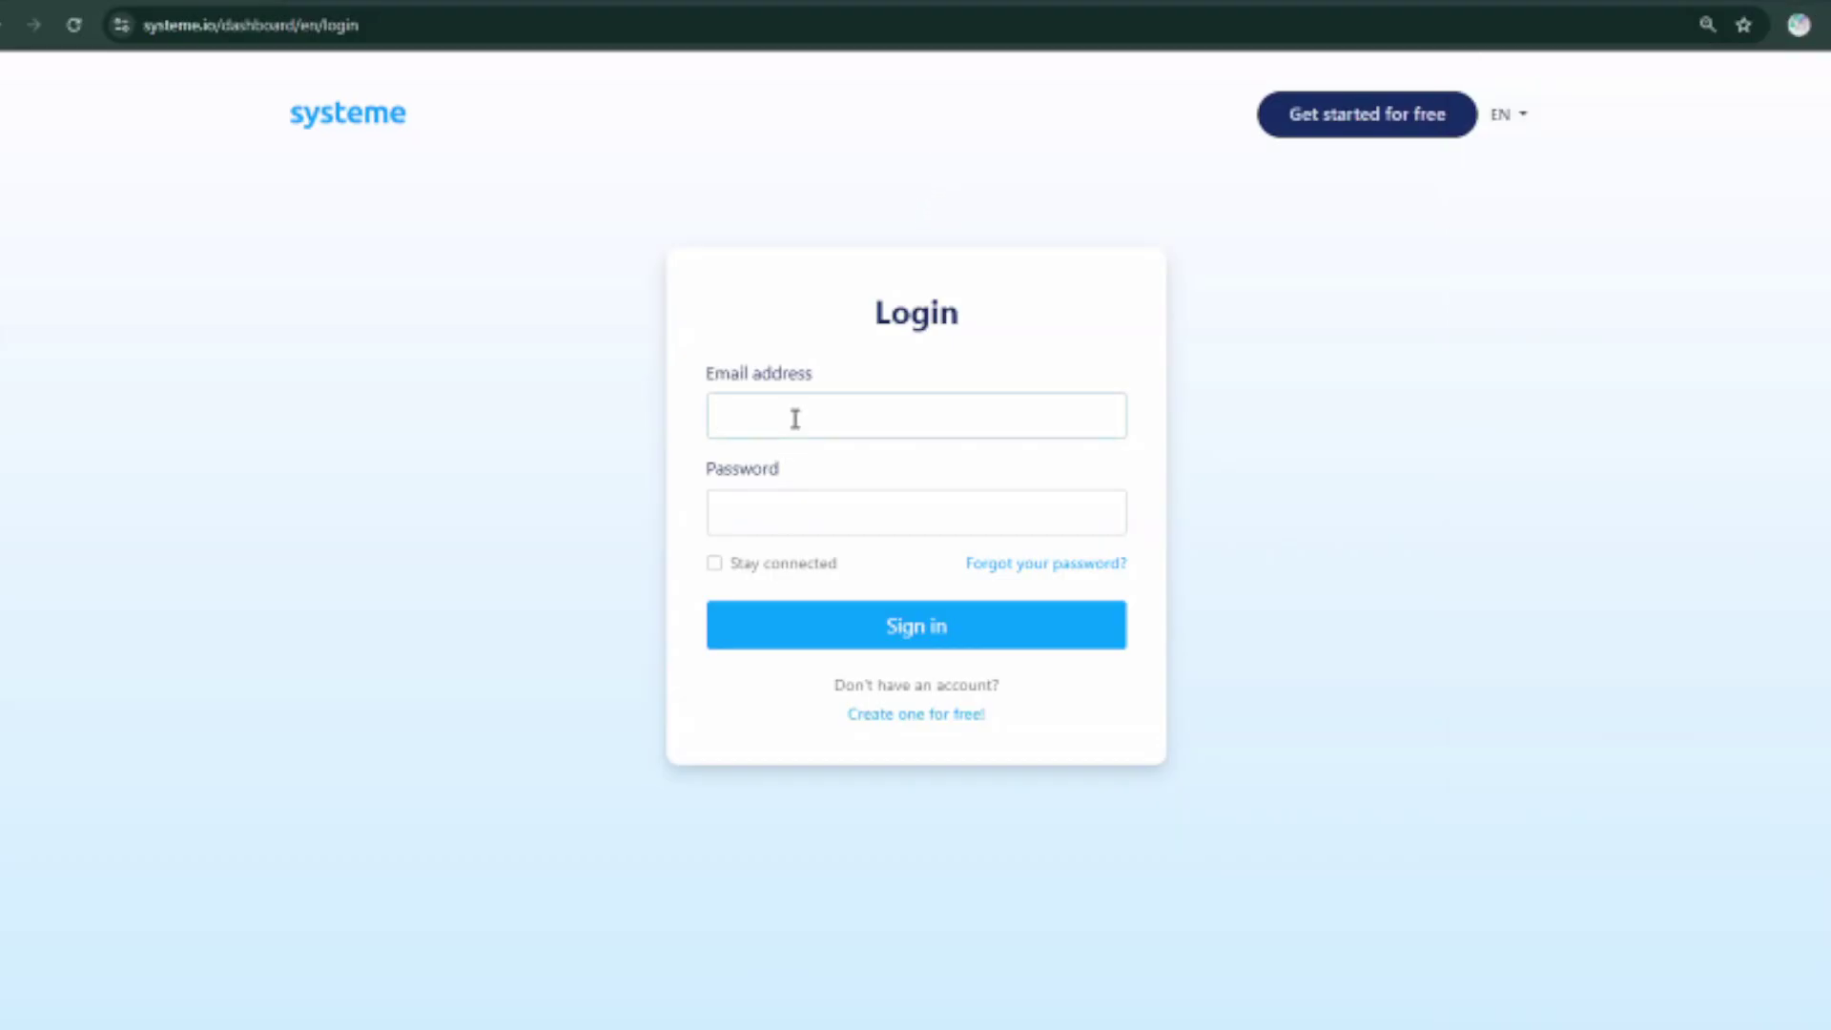
pyautogui.click(924, 722)
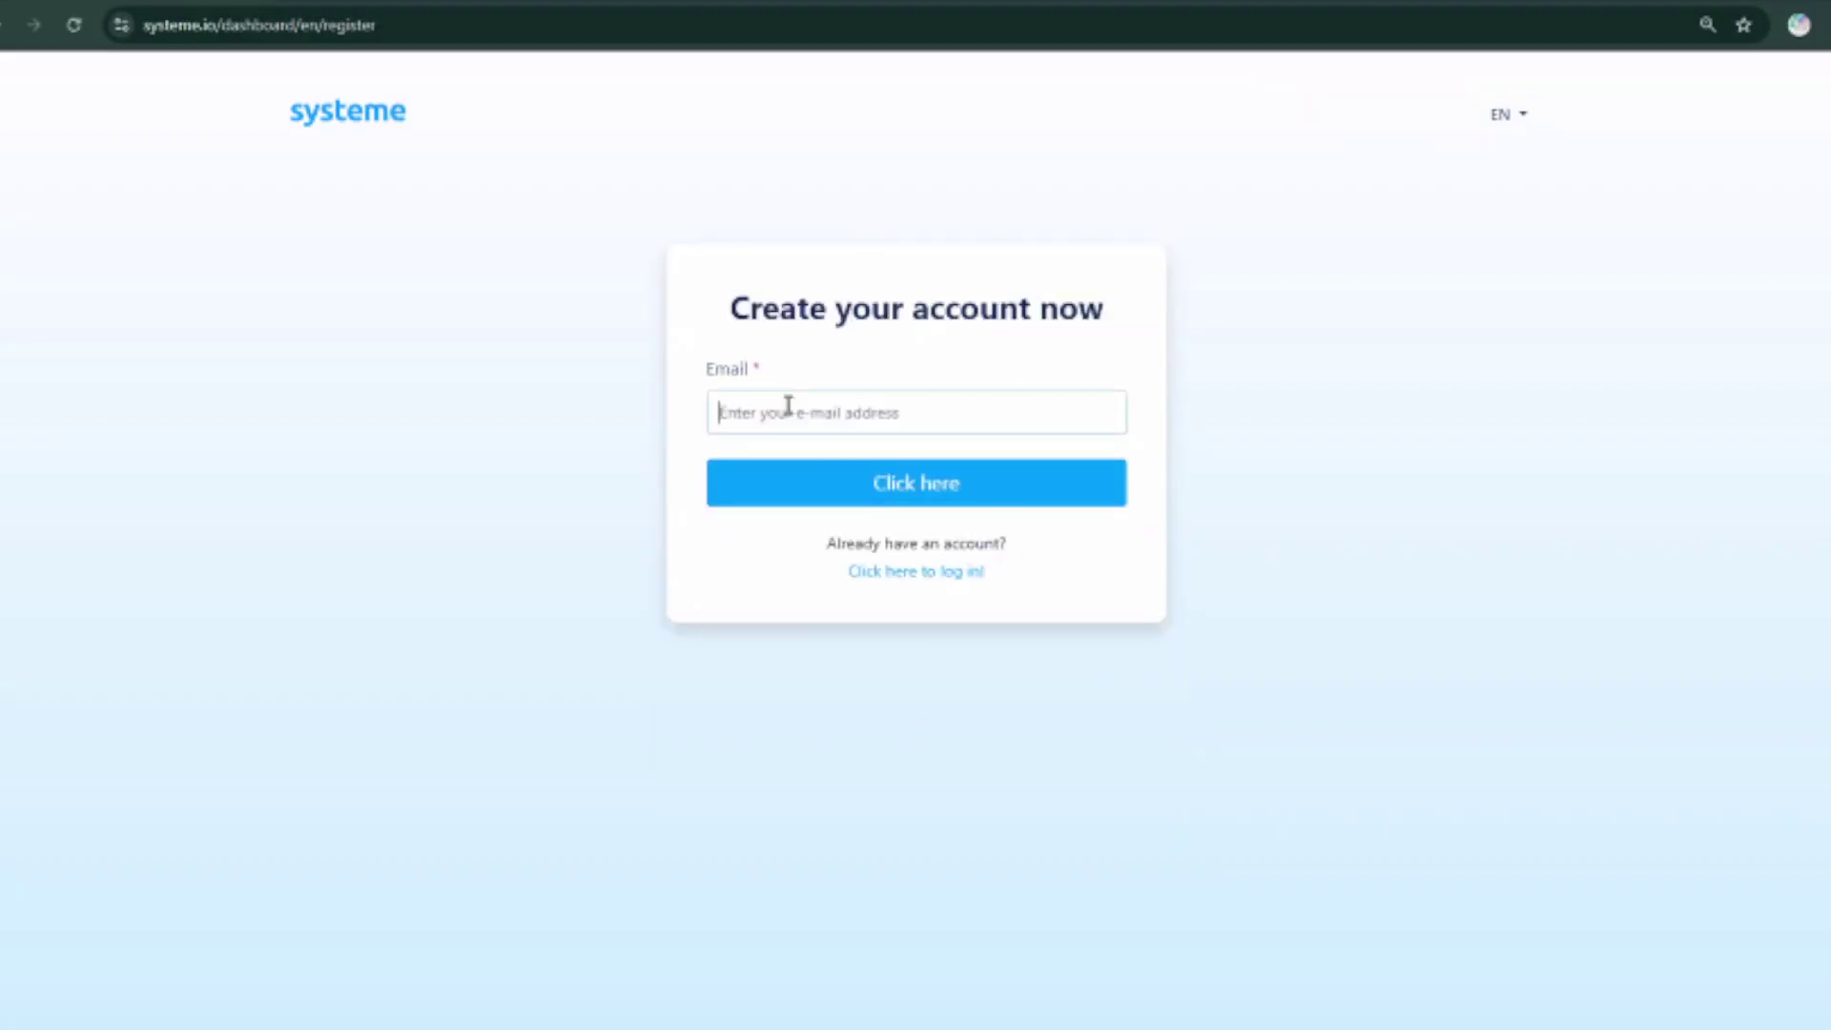
# Enter the user's e-mail address in the sign-up Email field, with the browser in full screen.
pyautogui.press('F11')
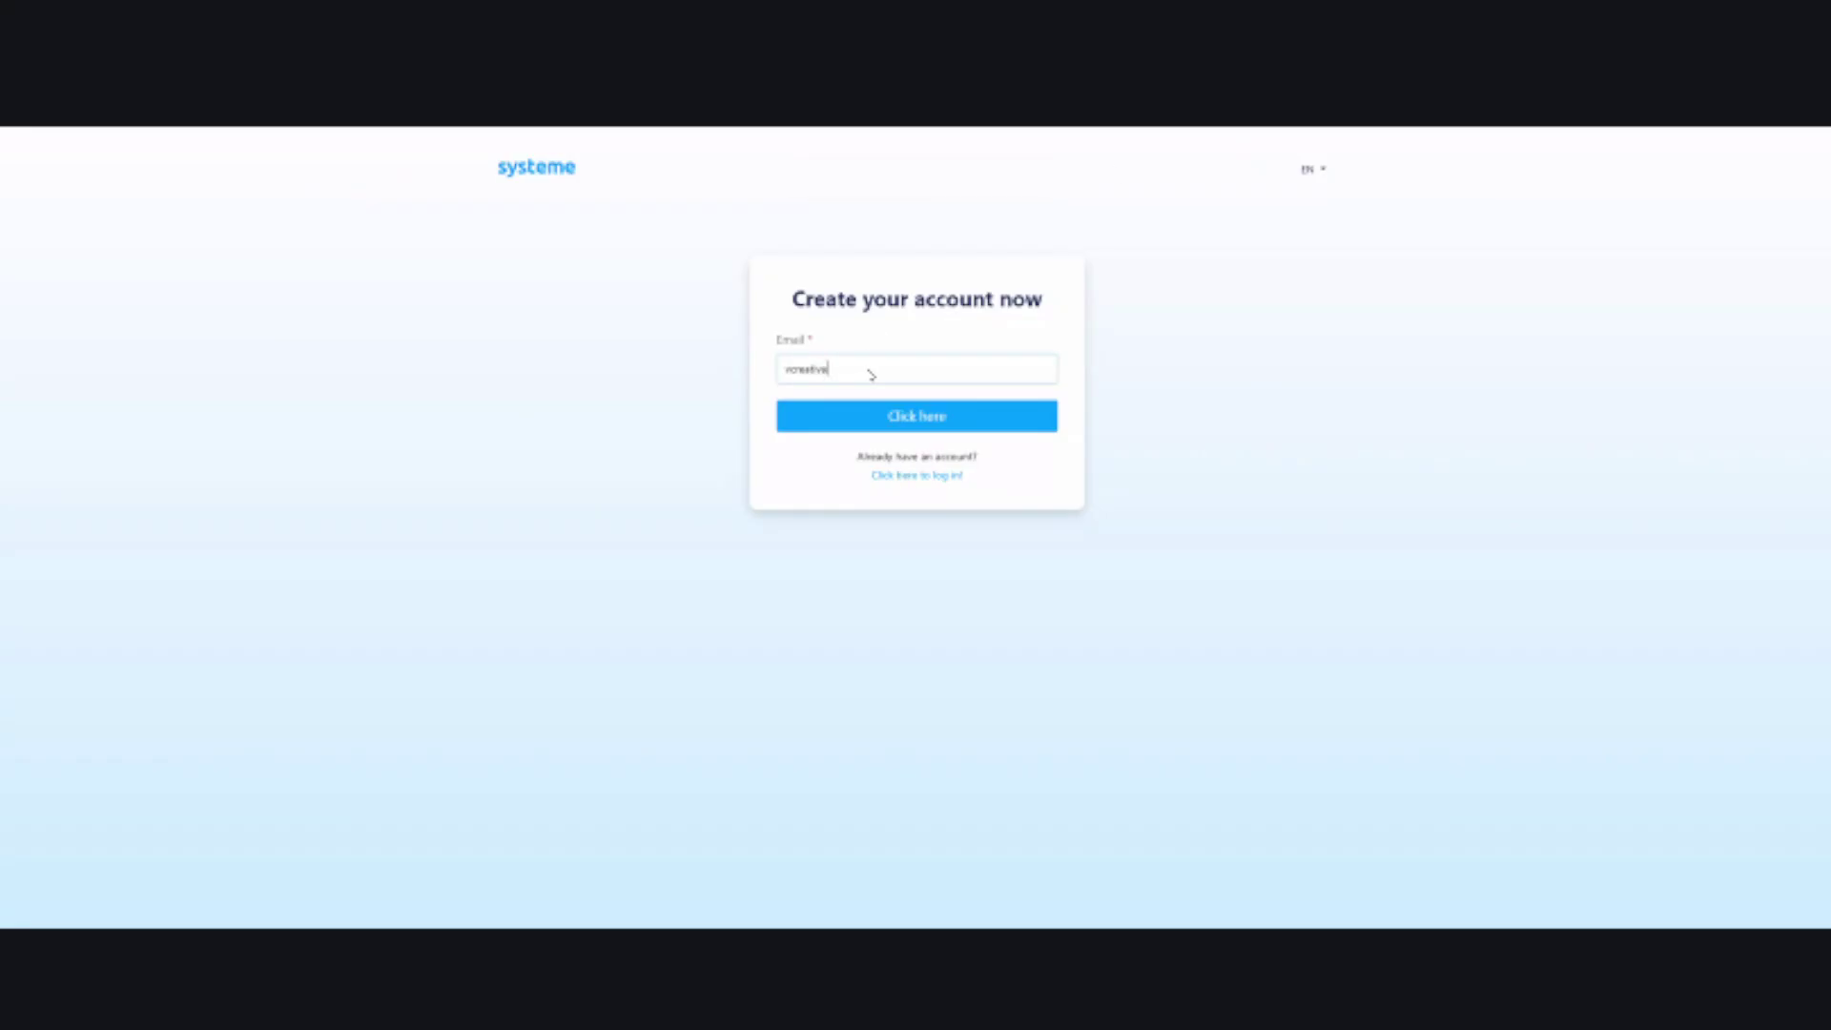
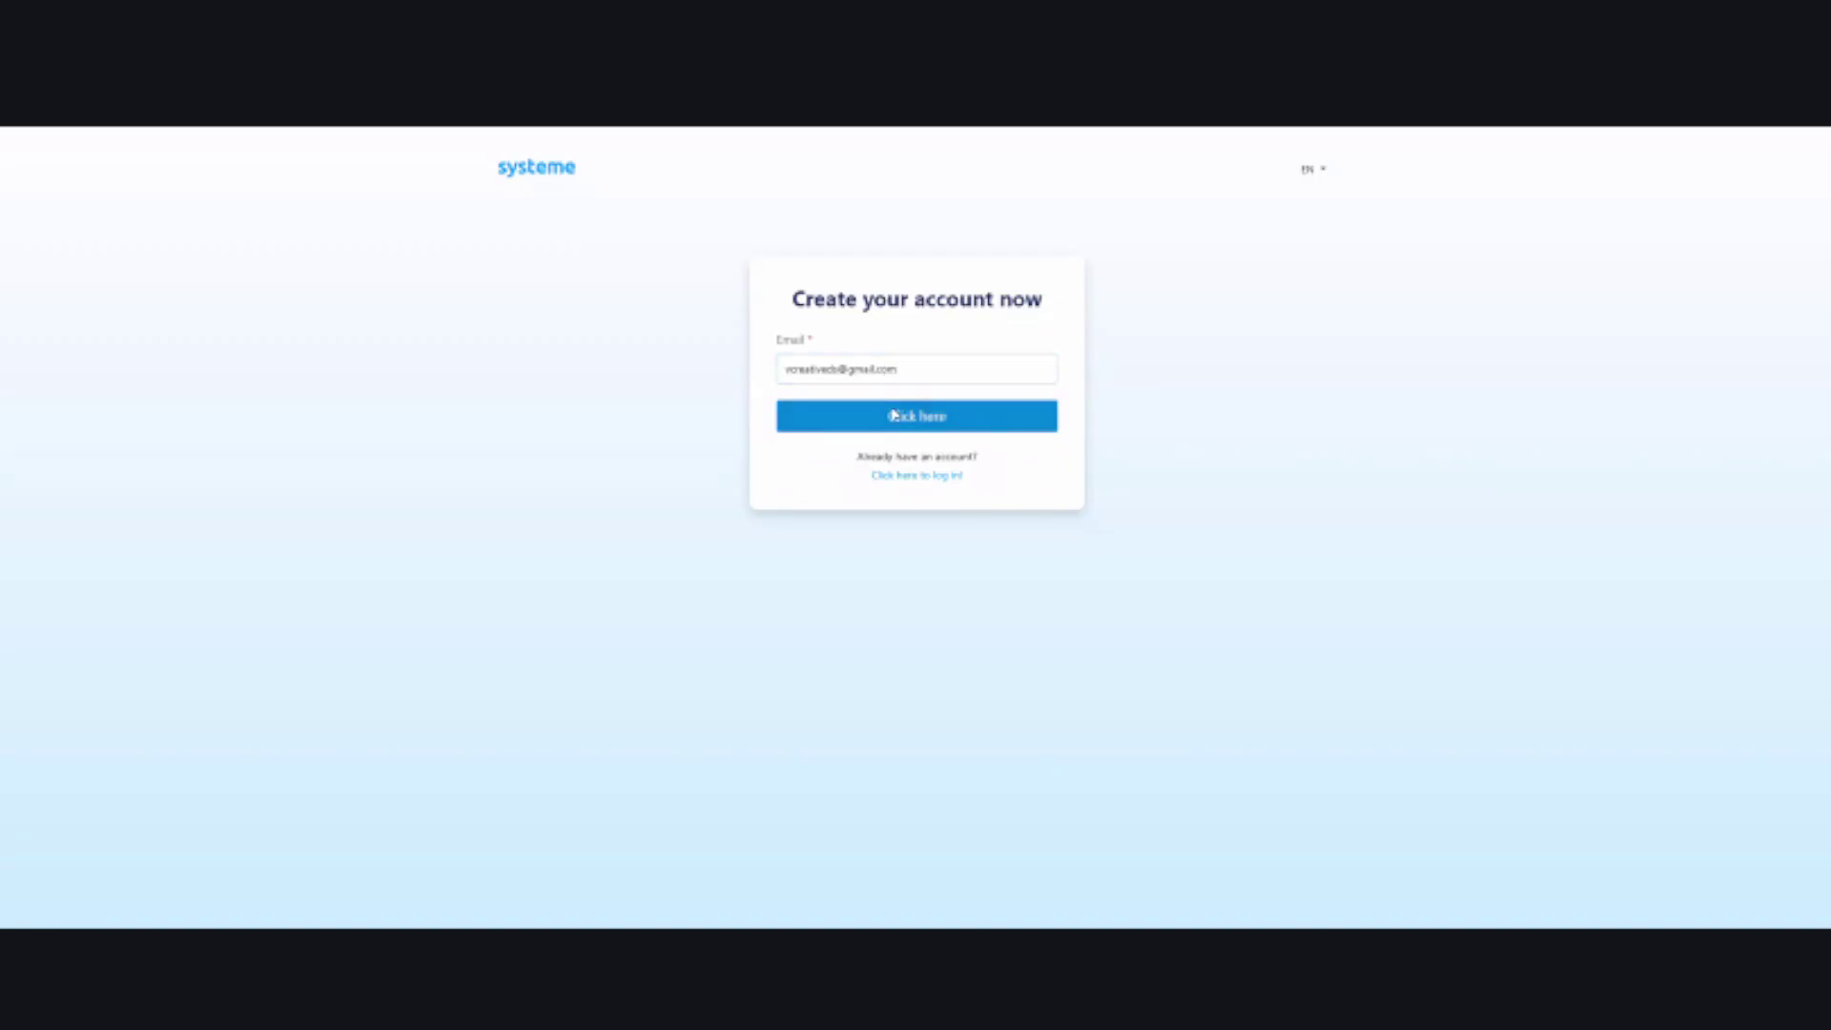
# Submit the e-mail to trigger the verification message, then start a new browser tab.
pyautogui.click(888, 416)
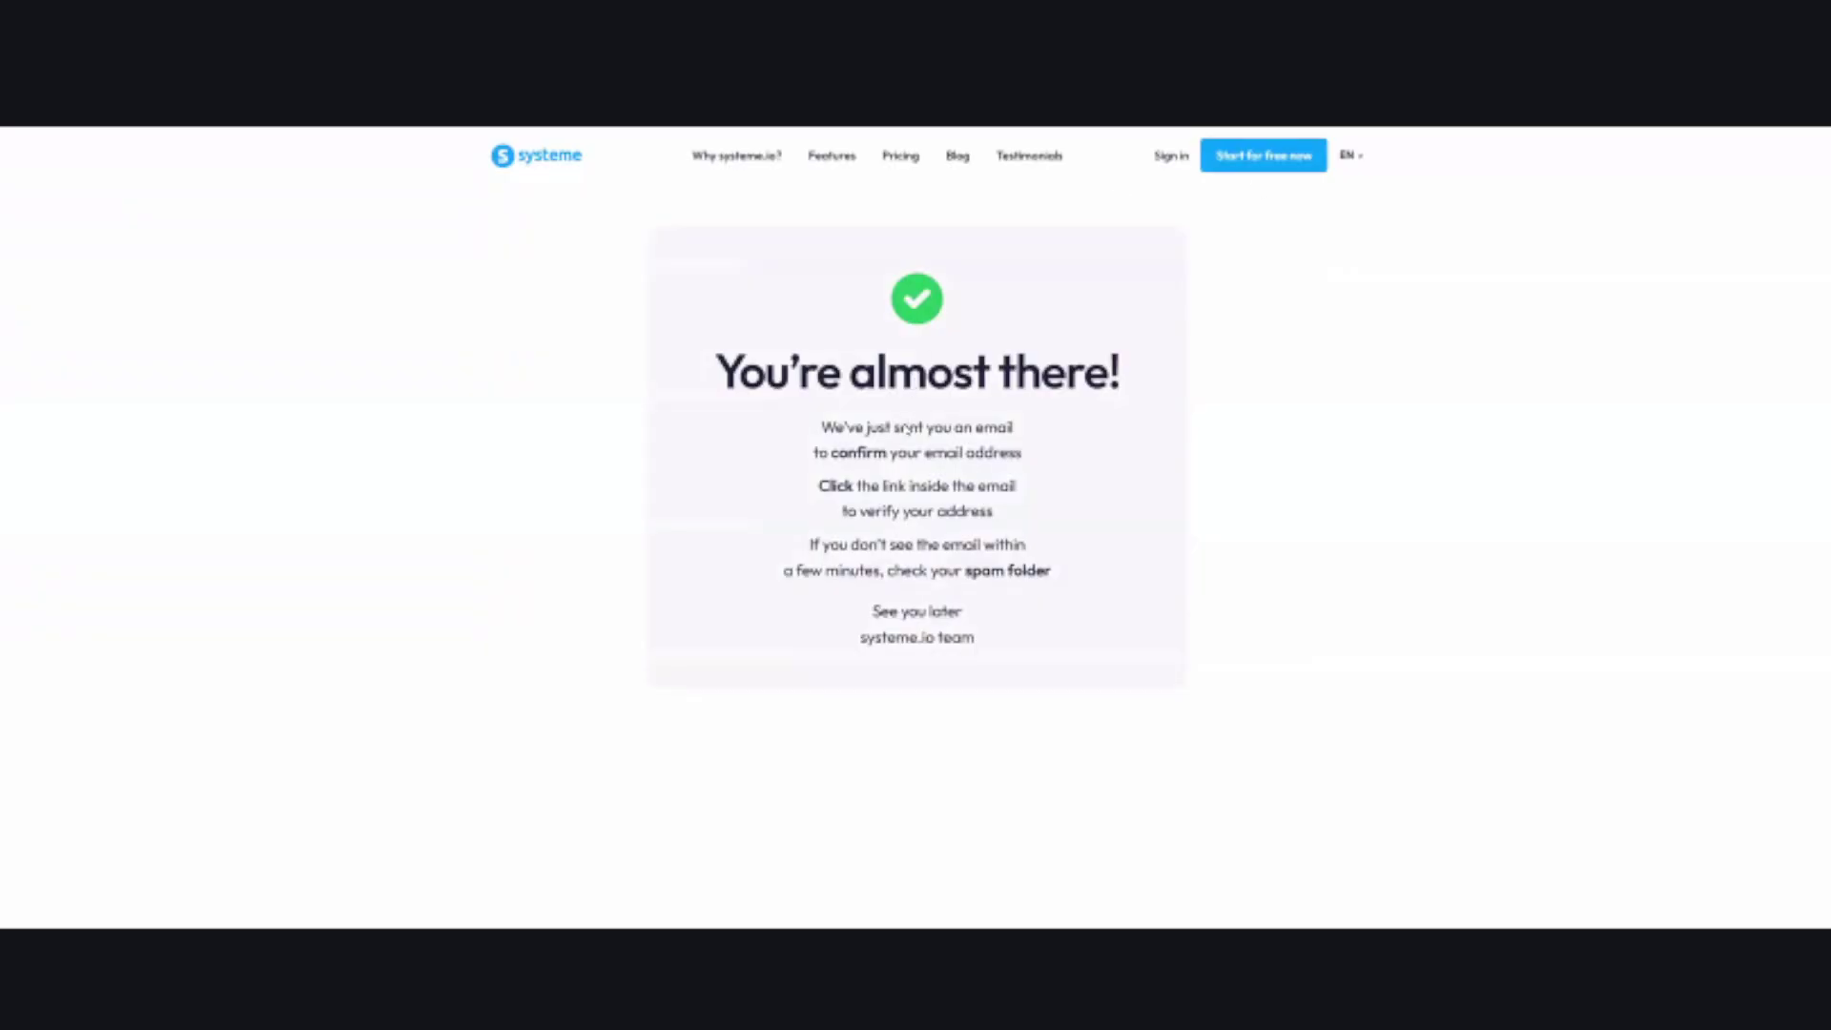
pyautogui.click(925, 183)
pyautogui.hotkey('ctrl', 't')
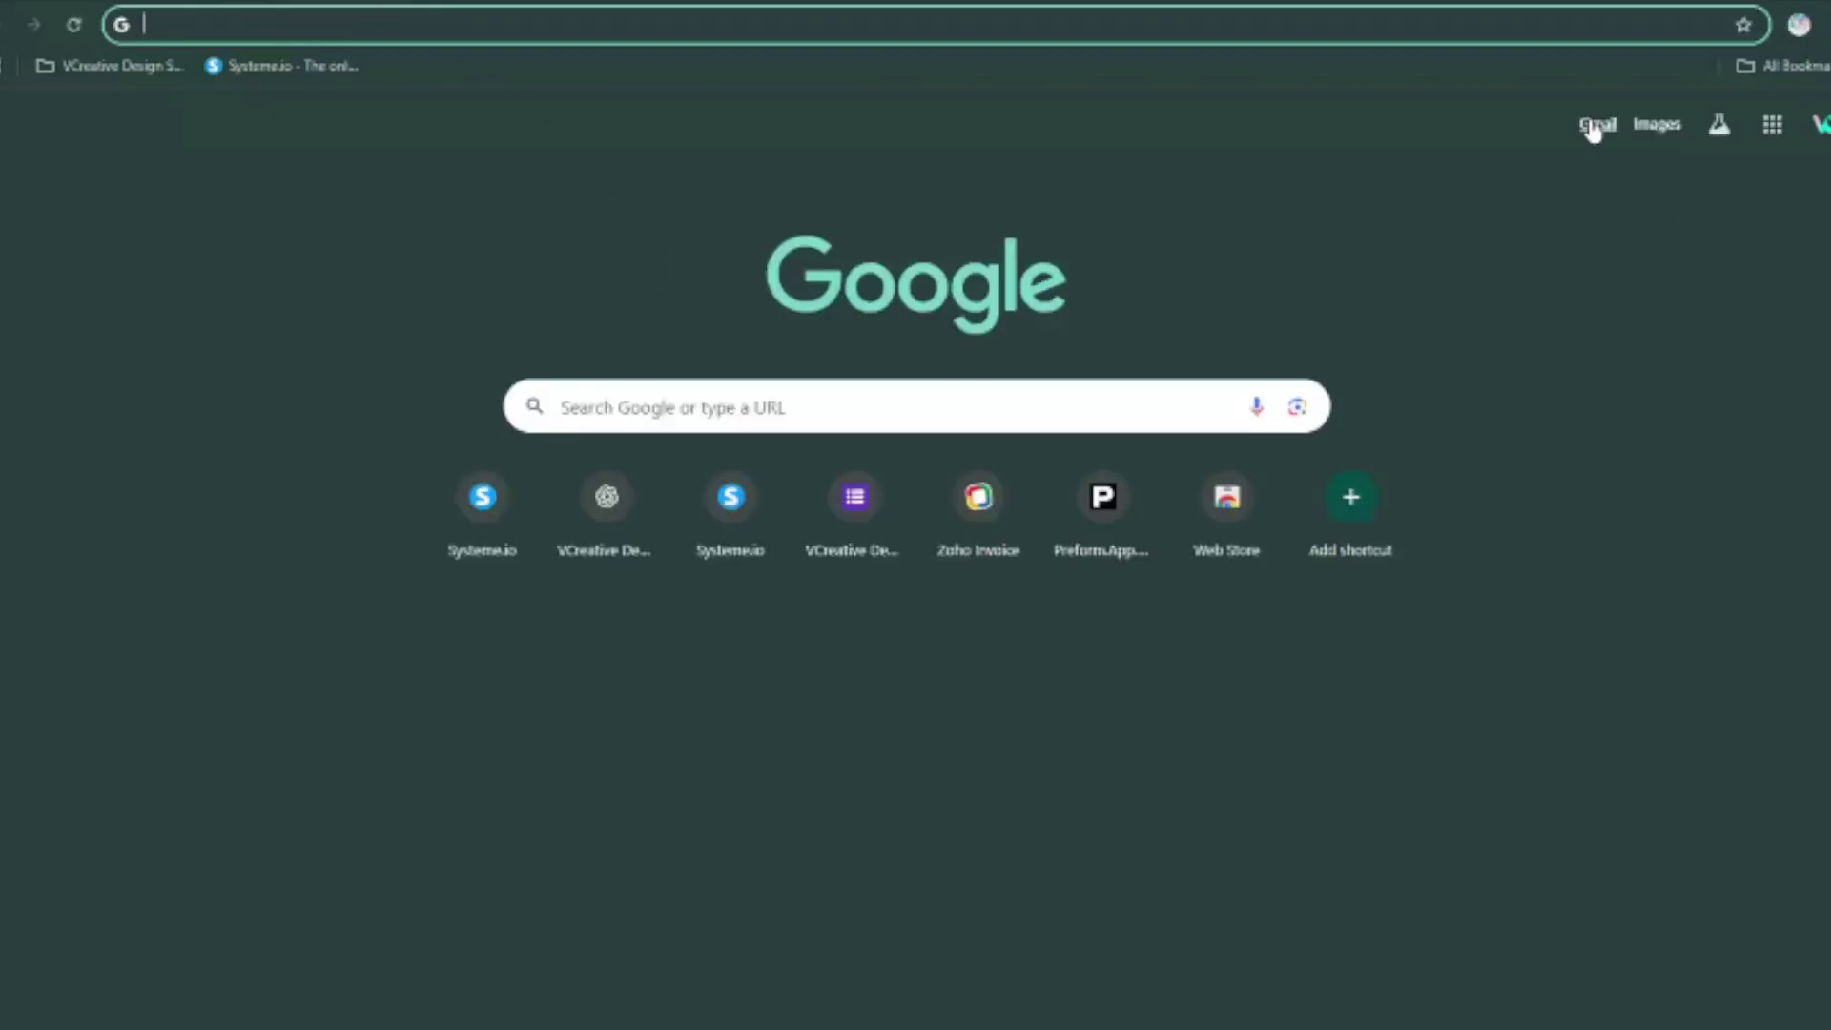
# In Gmail, open Systeme.io's 'Confirm your email address' message and follow its confirmation link.
pyautogui.click(1593, 124)
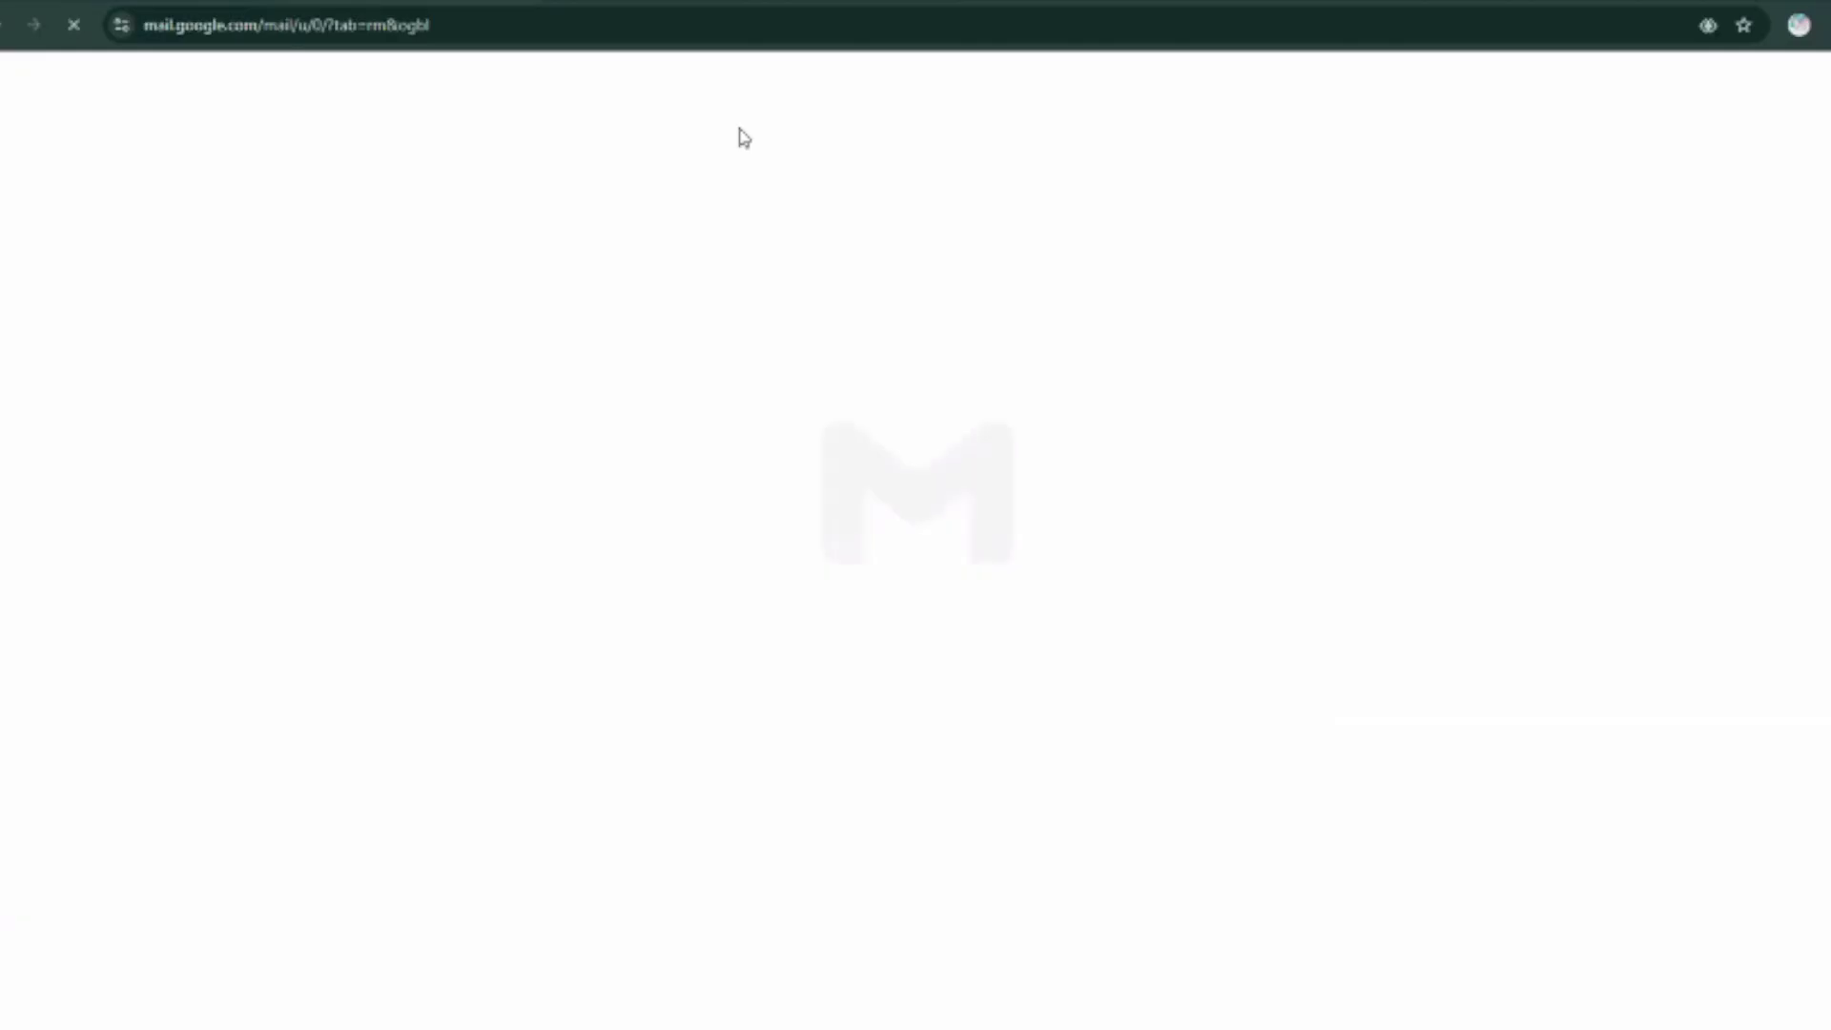
pyautogui.click(416, 438)
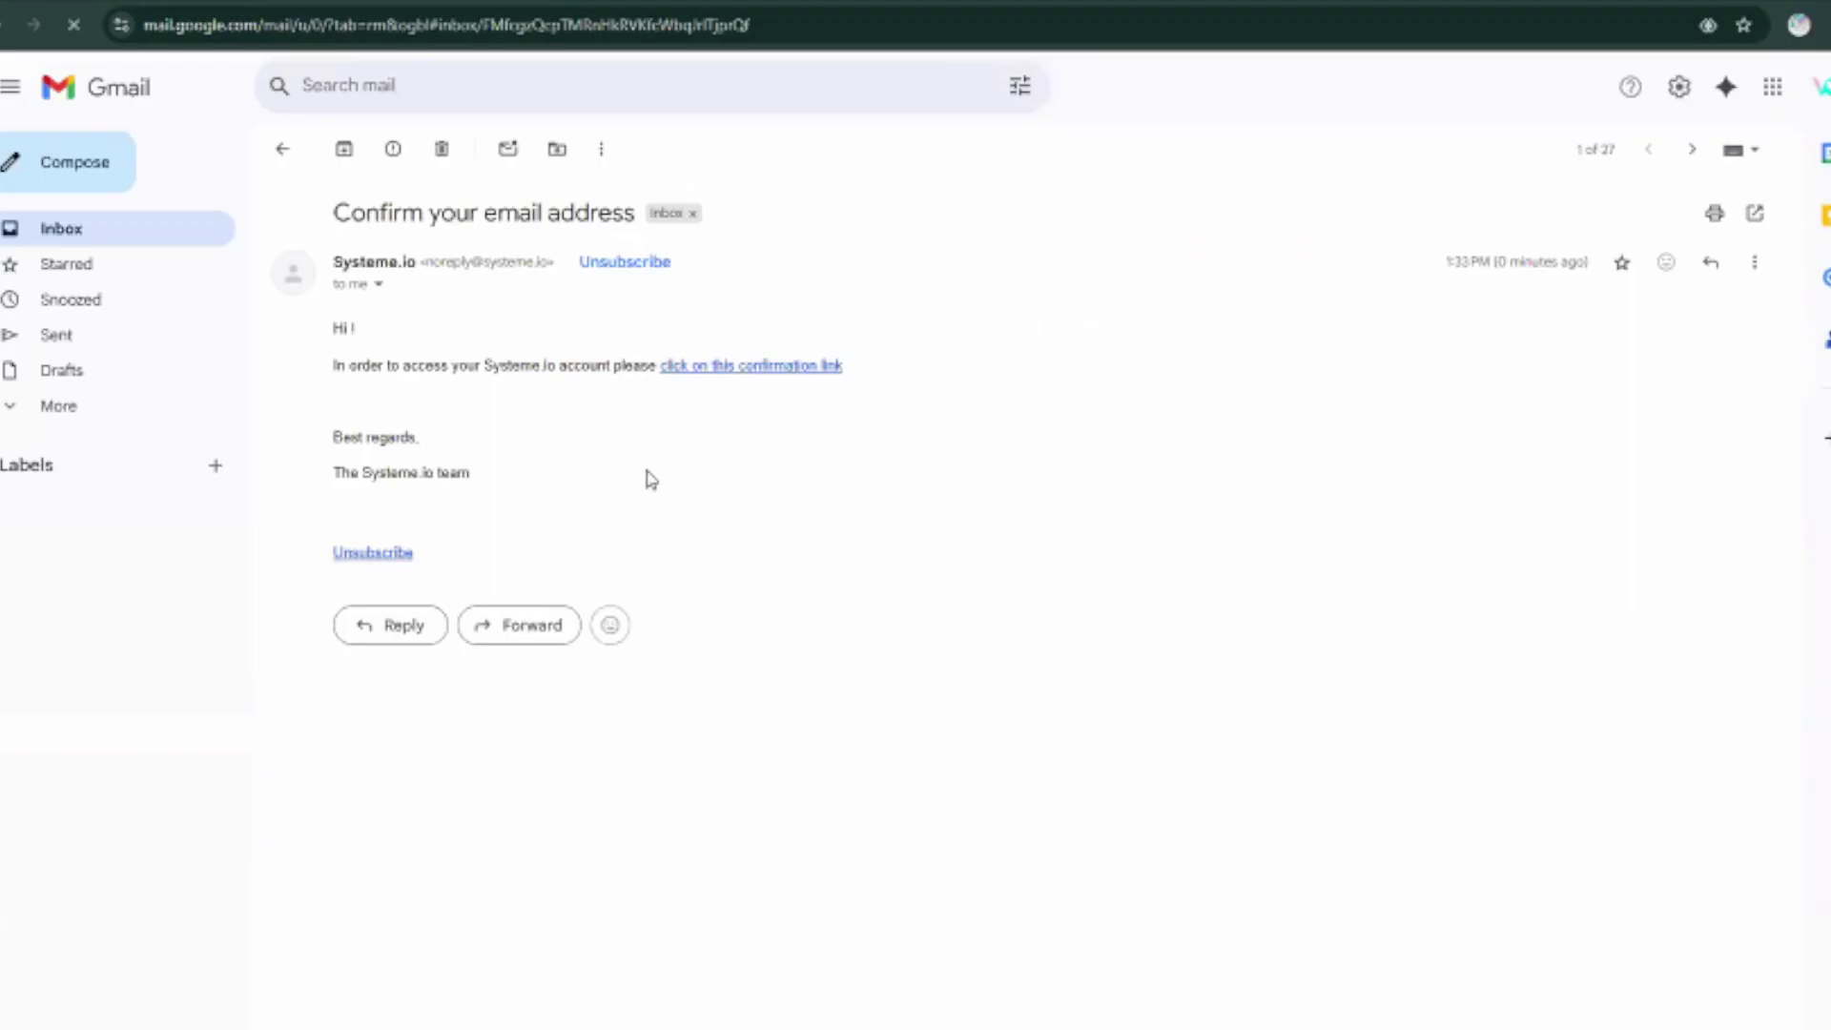
pyautogui.click(792, 366)
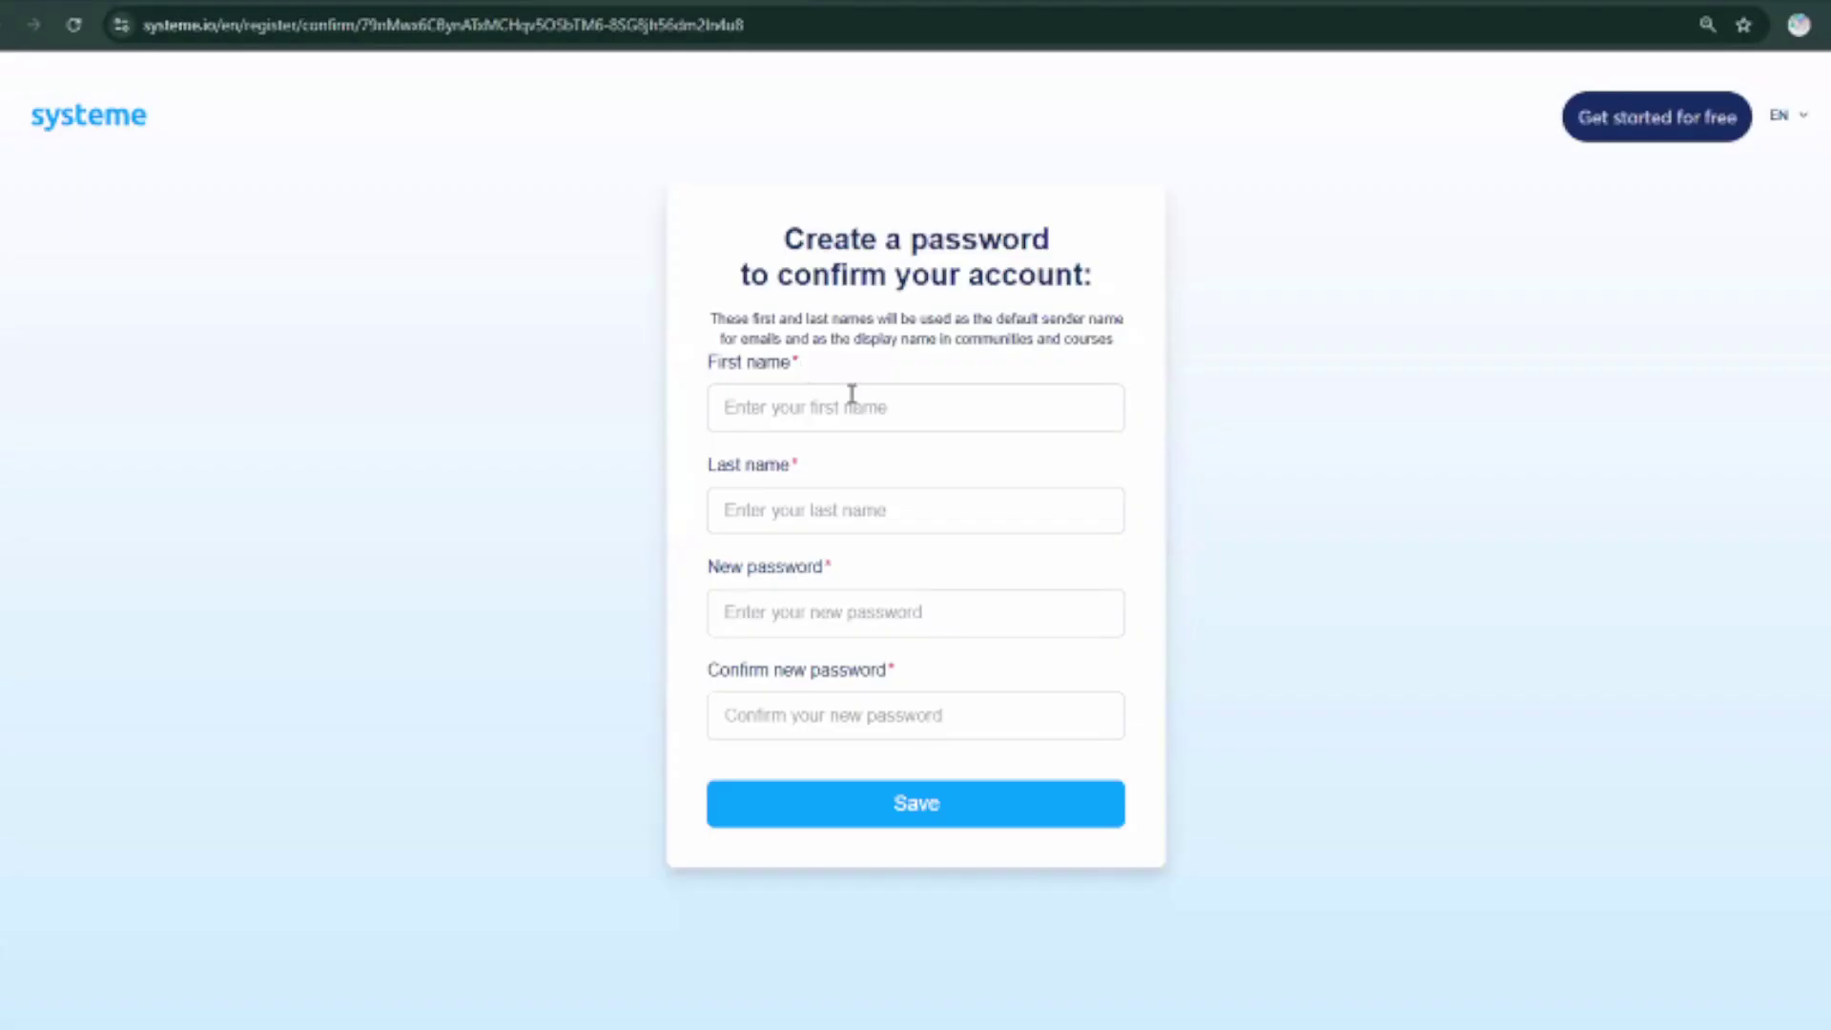
# Put the cursor in the First name field of the Create a password form.
pyautogui.click(845, 396)
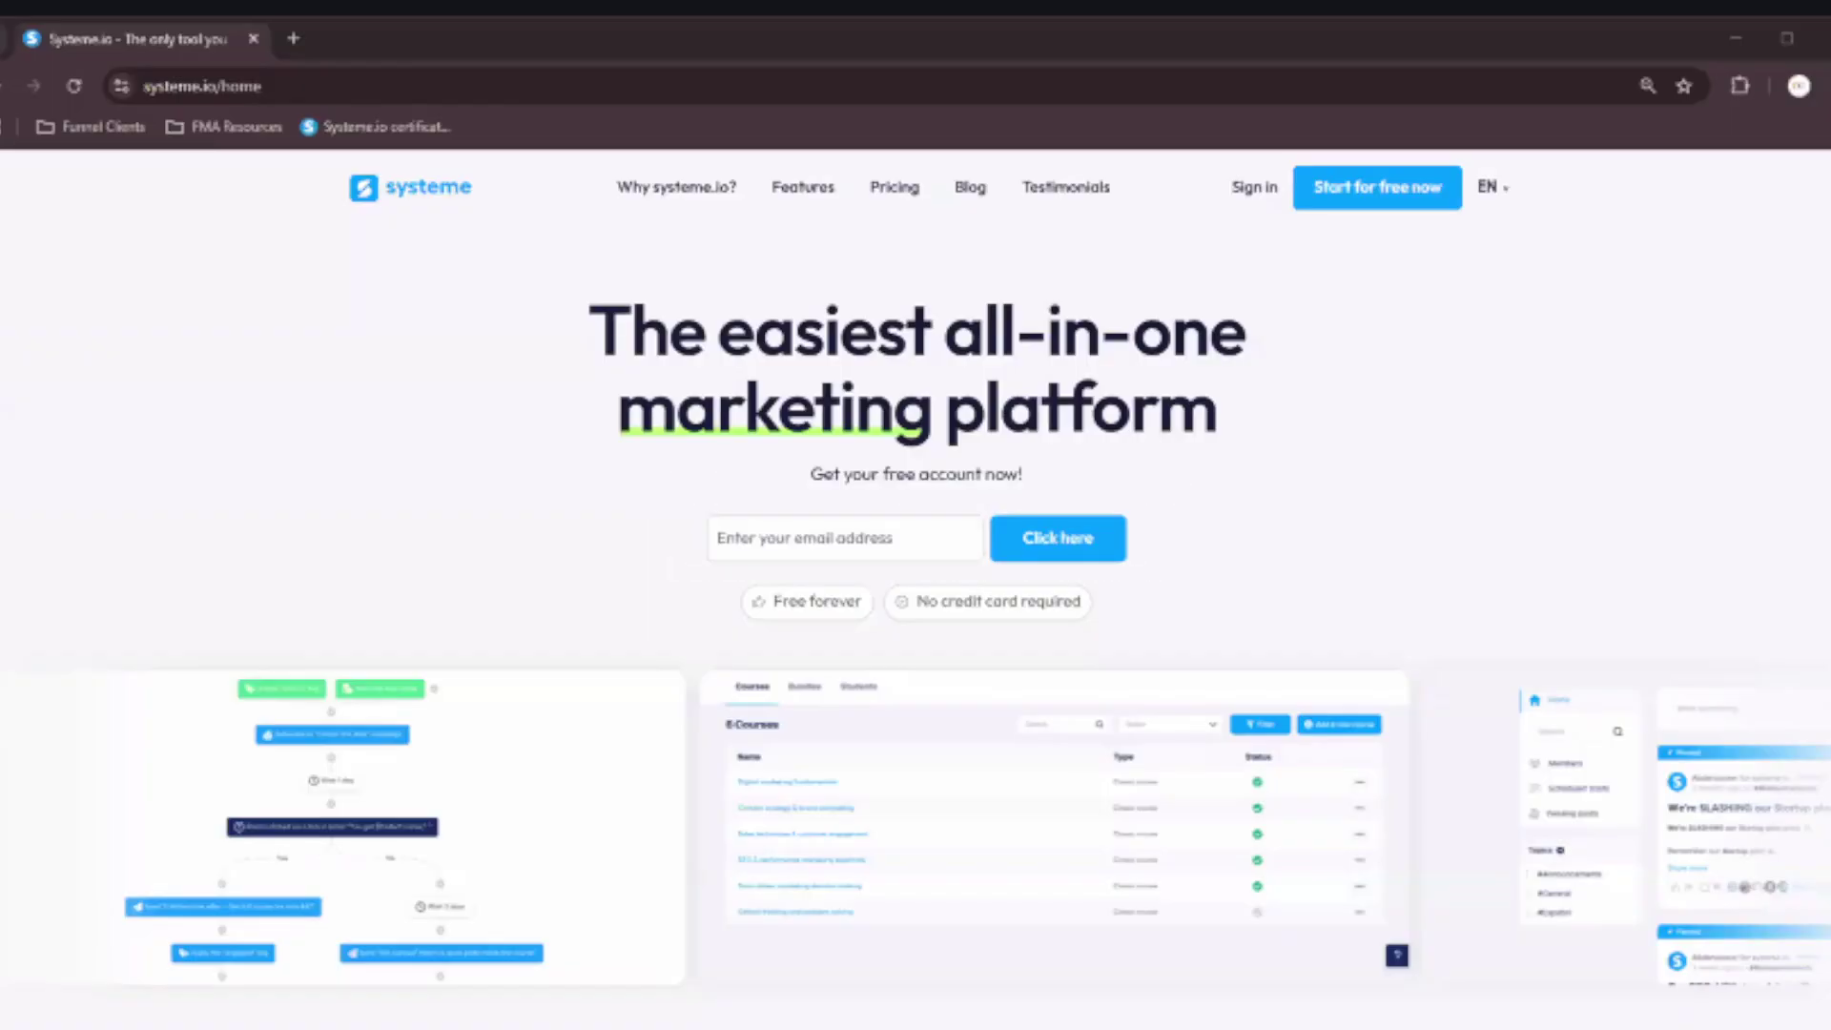
# Sign in with the autofilled credentials and reach the Dashboard menu.
pyautogui.click(1253, 138)
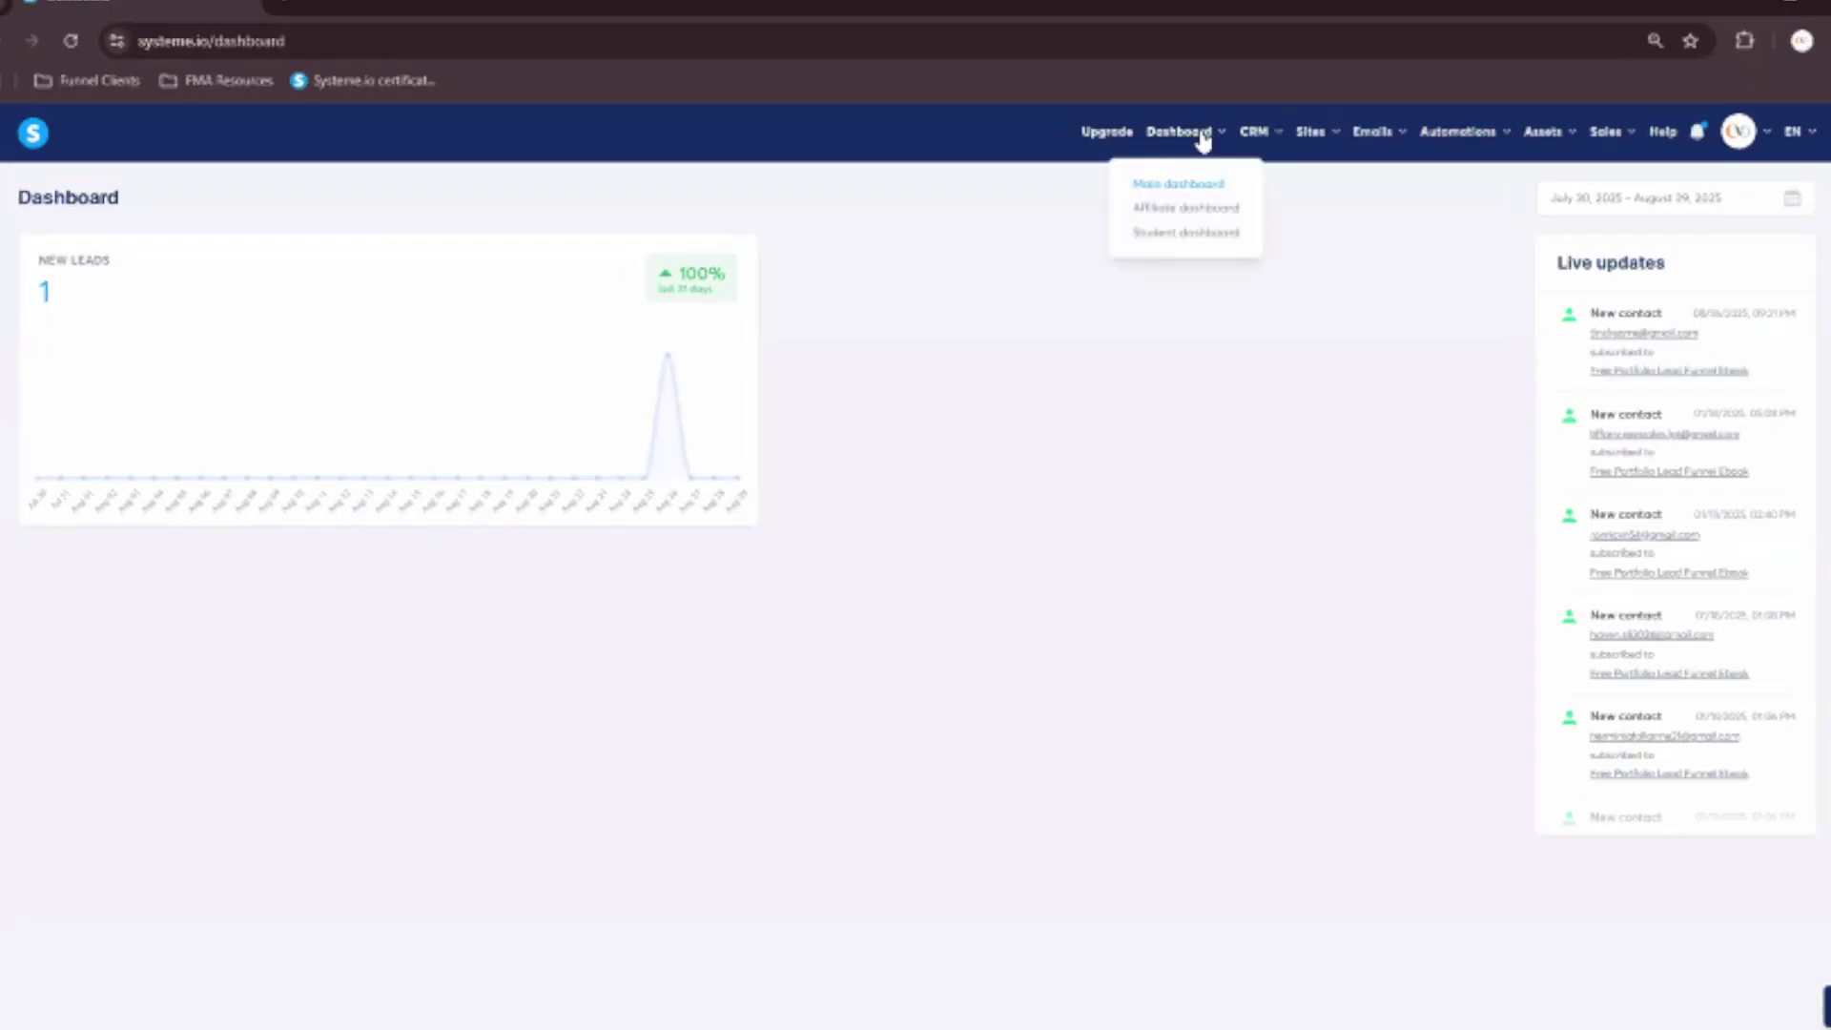
pyautogui.moveTo(1174, 140)
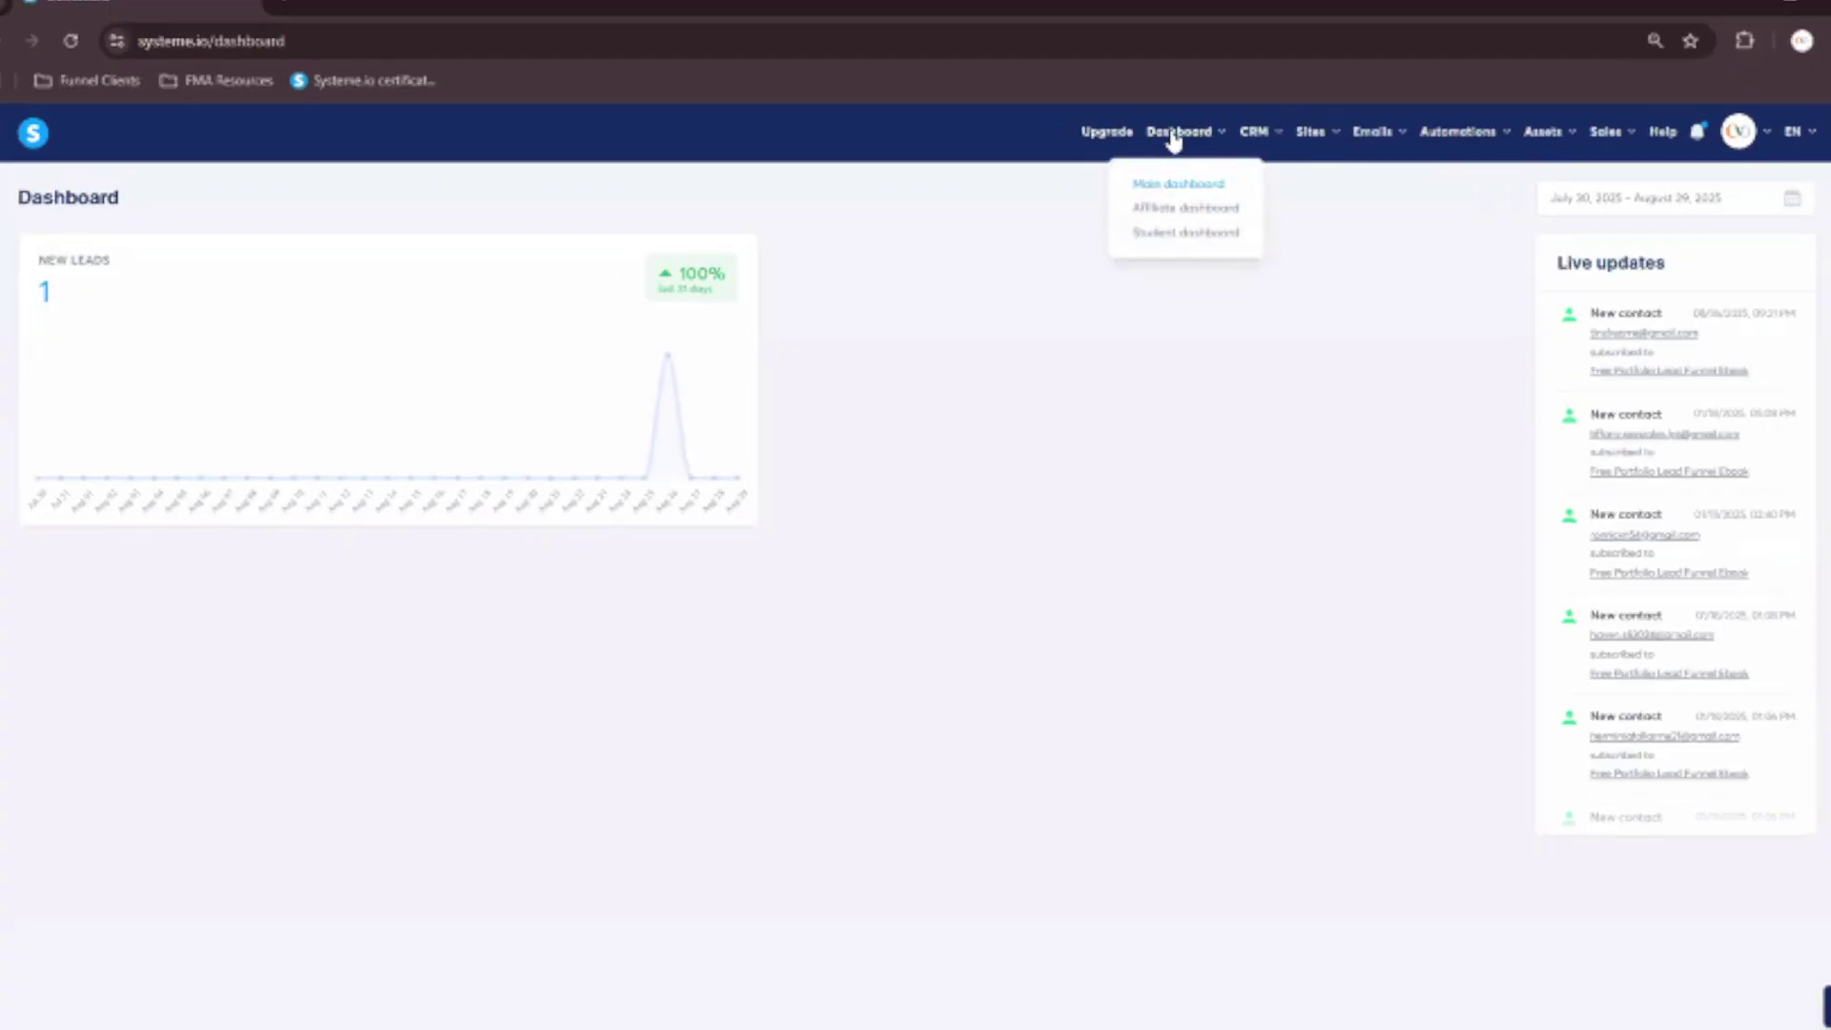
pyautogui.click(1174, 211)
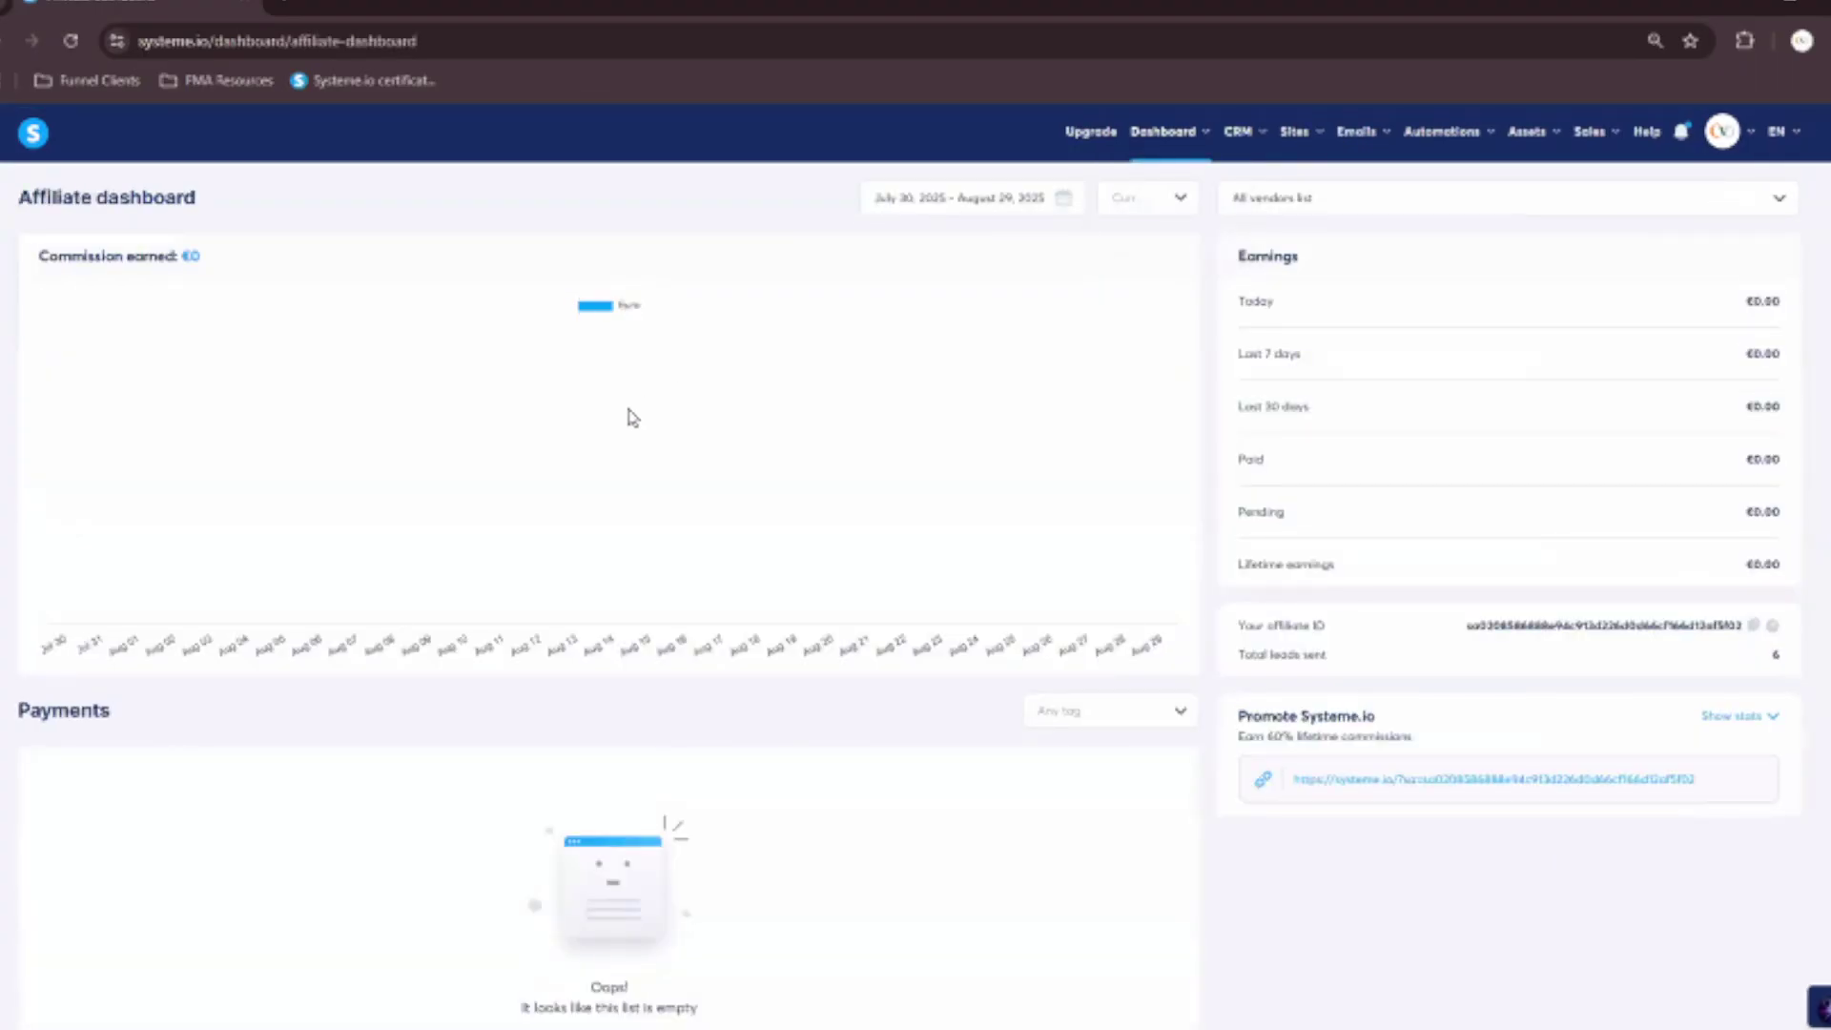
pyautogui.scroll(-5, 633, 417)
pyautogui.scroll(-4, 632, 420)
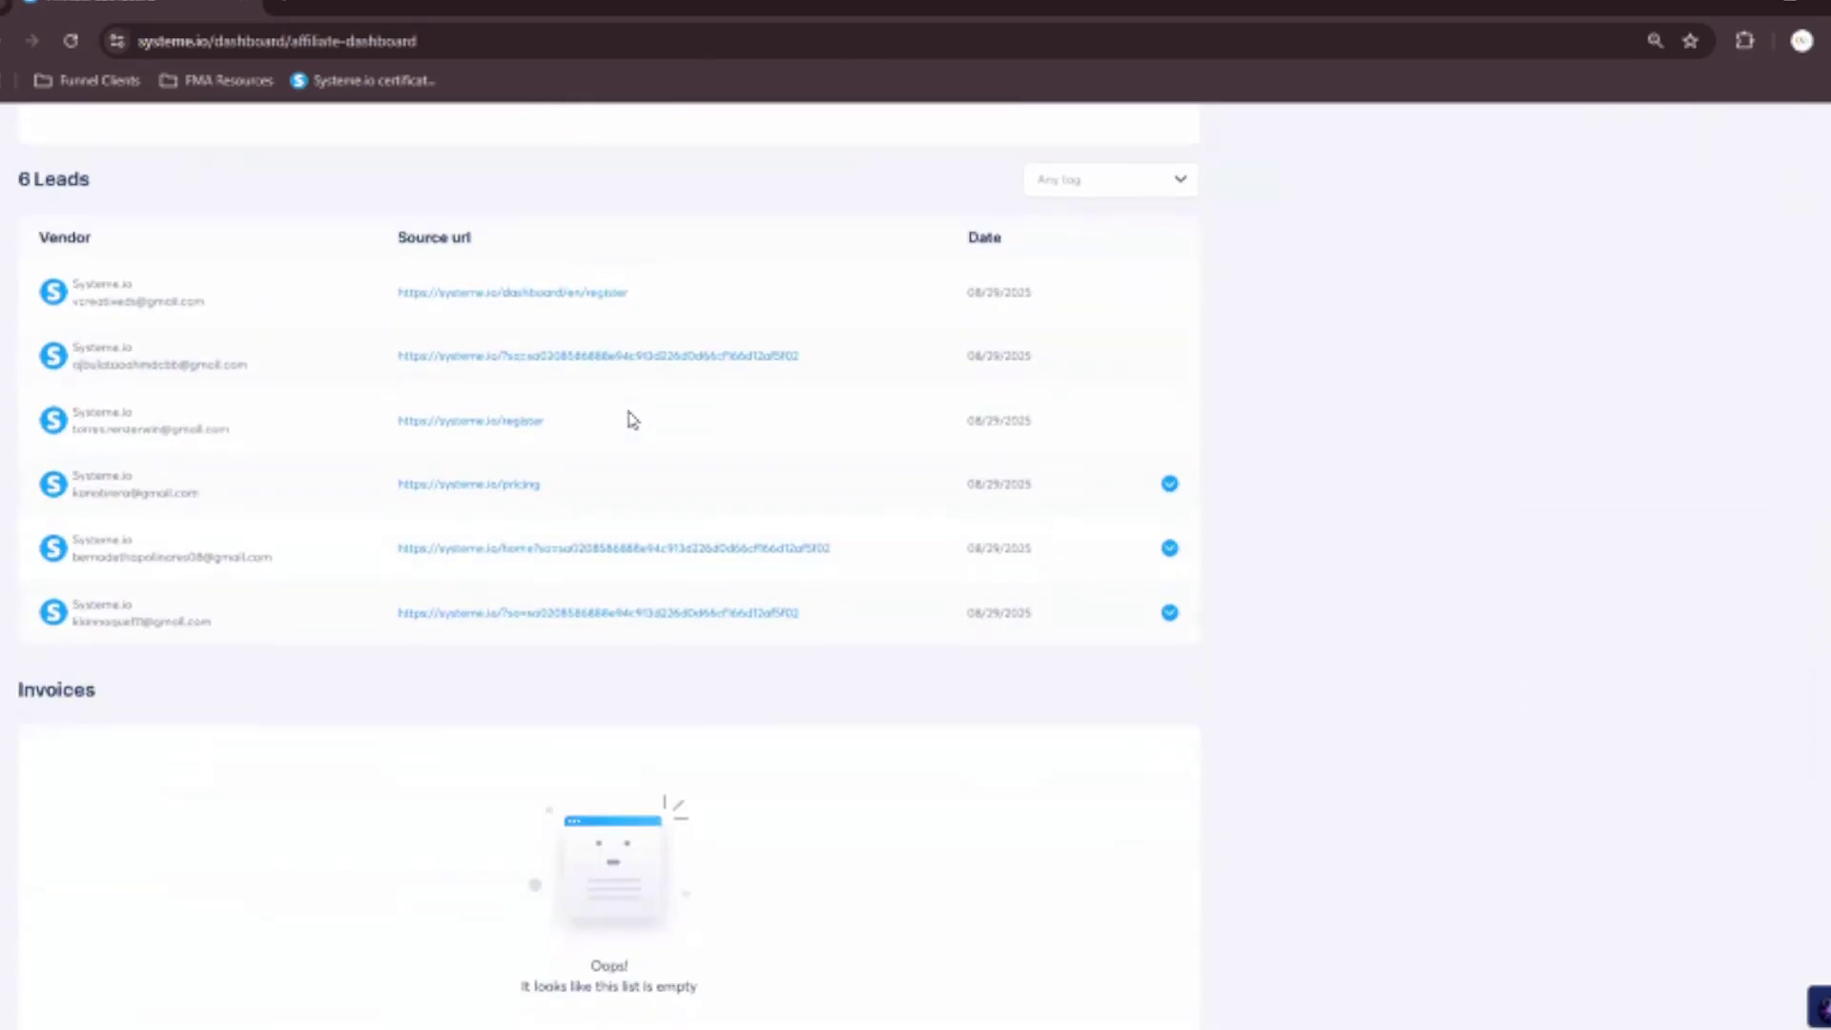
pyautogui.scroll(9, 632, 420)
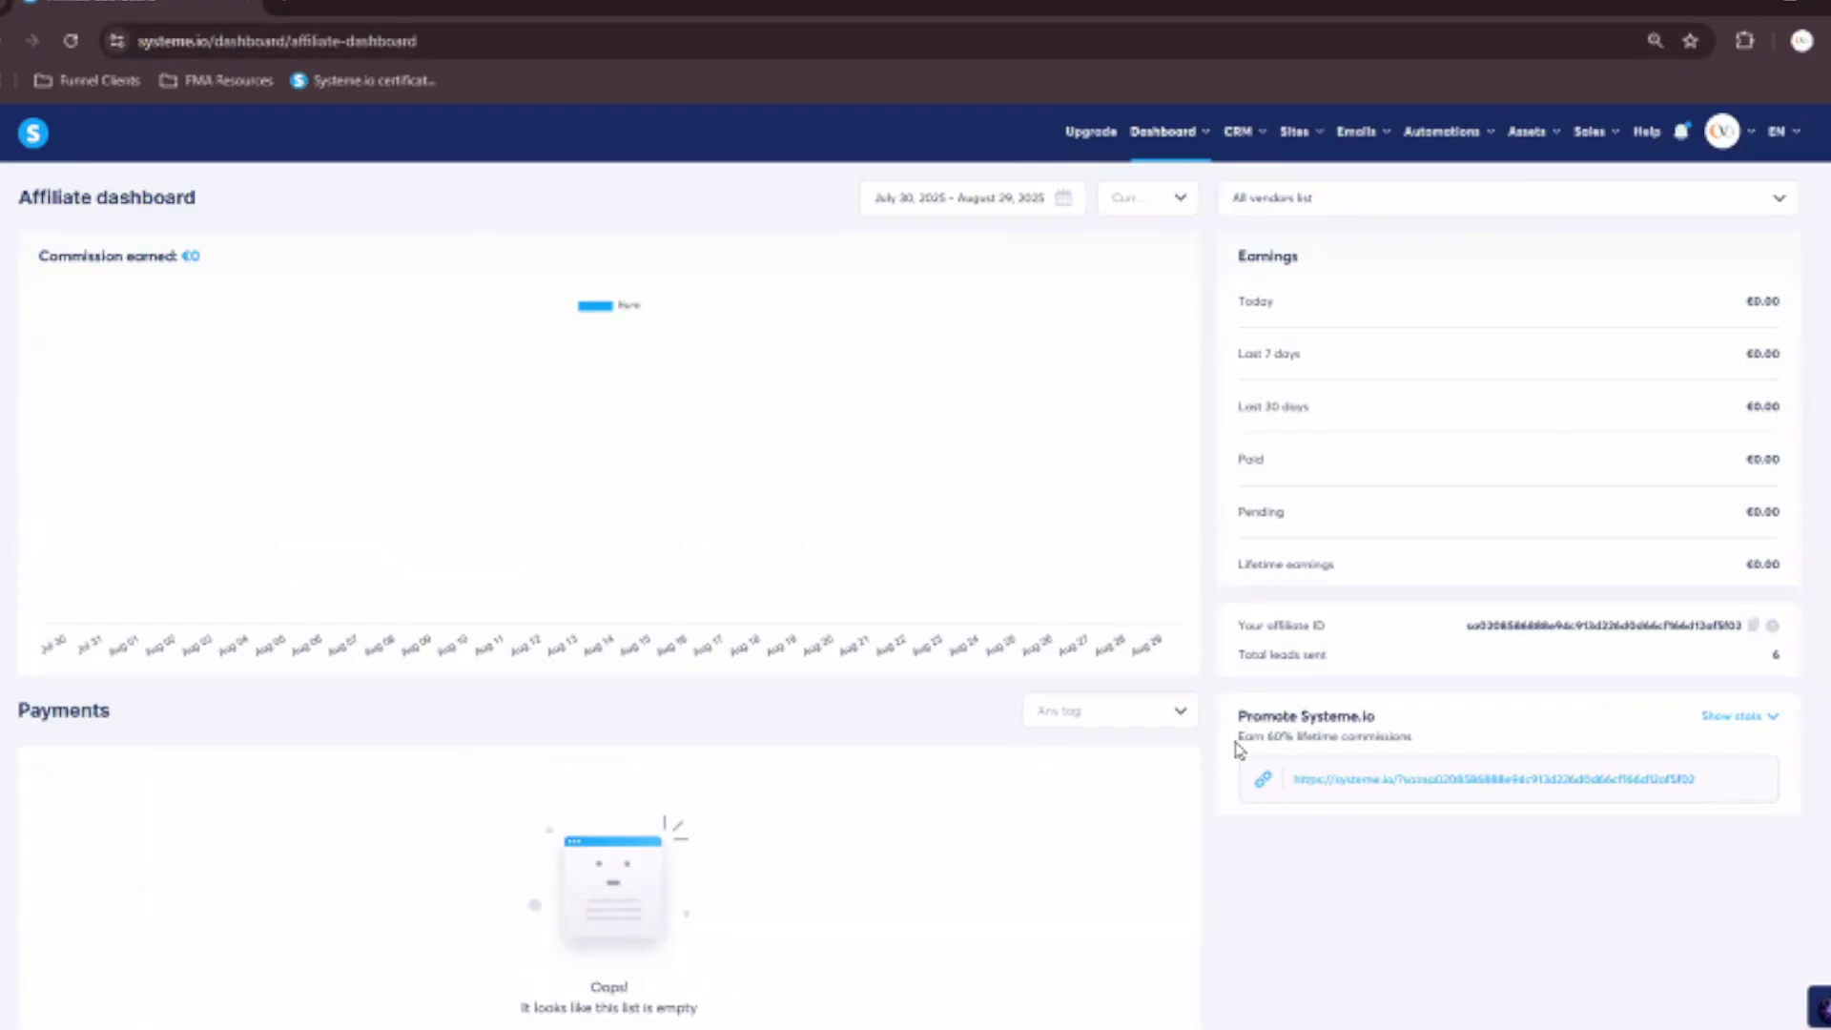
pyautogui.moveTo(1235, 742); pyautogui.dragTo(1442, 756)
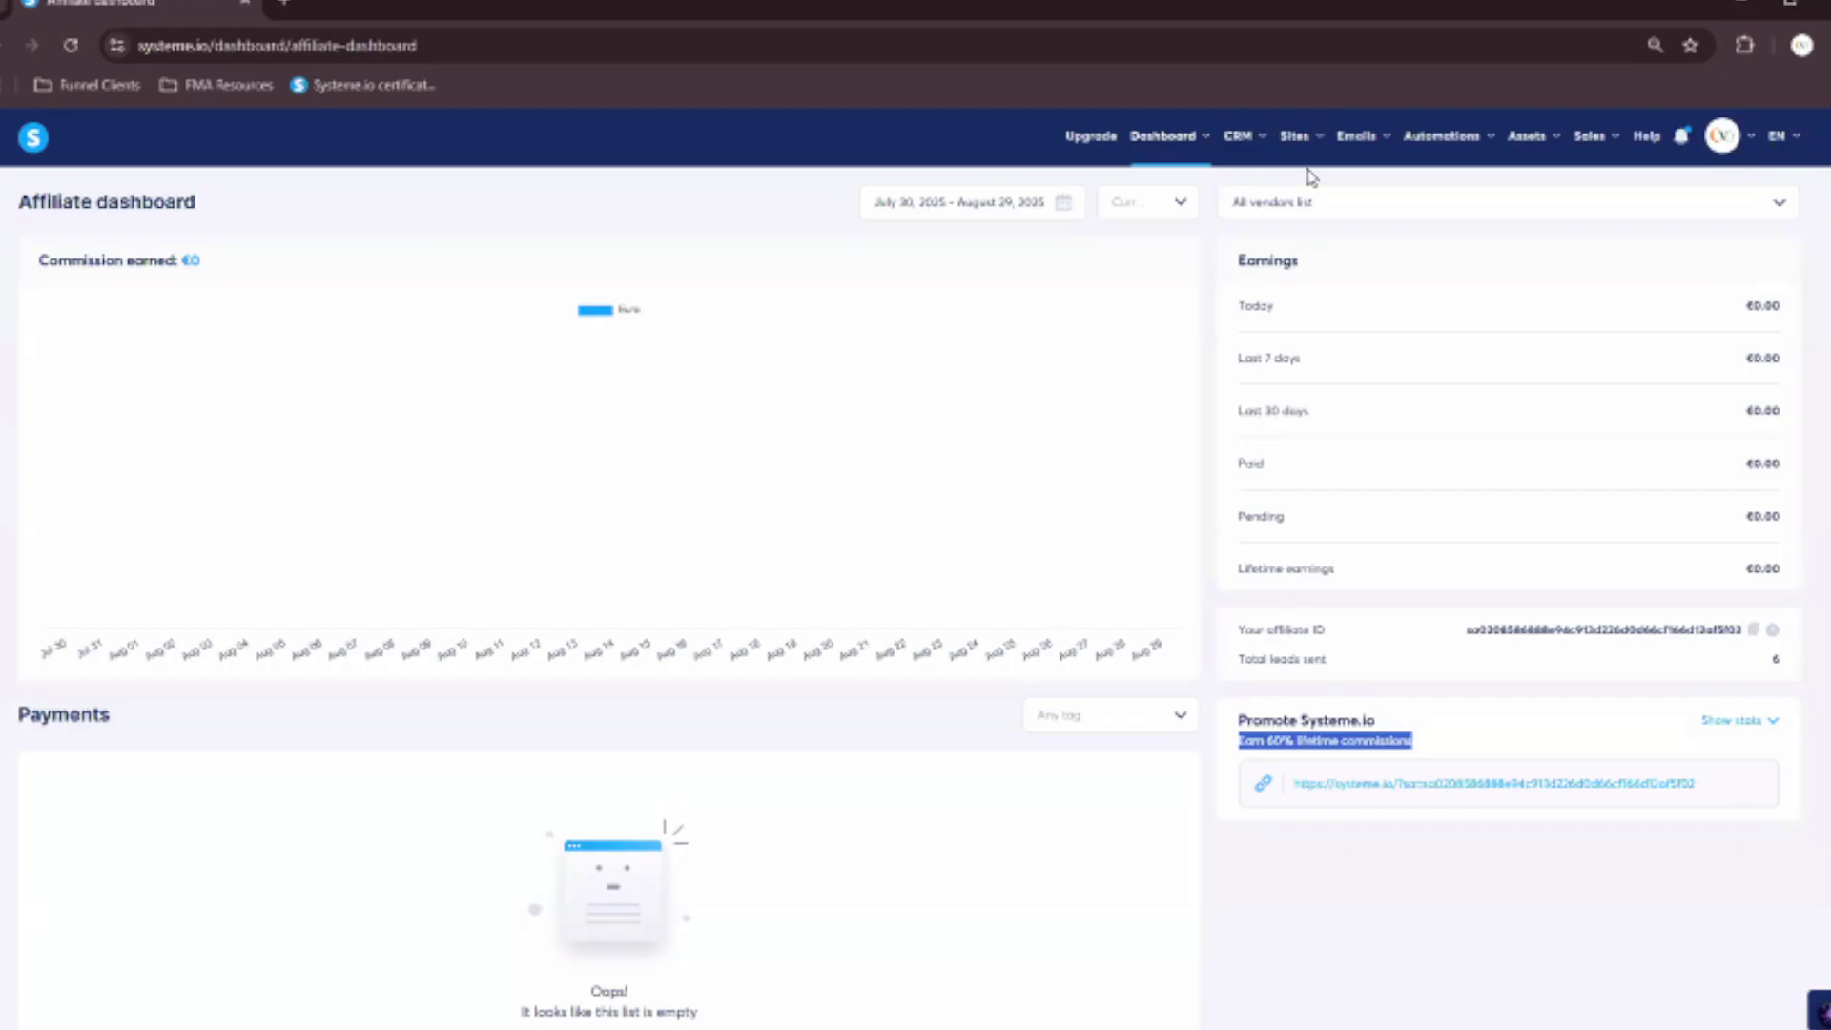
pyautogui.moveTo(1207, 148)
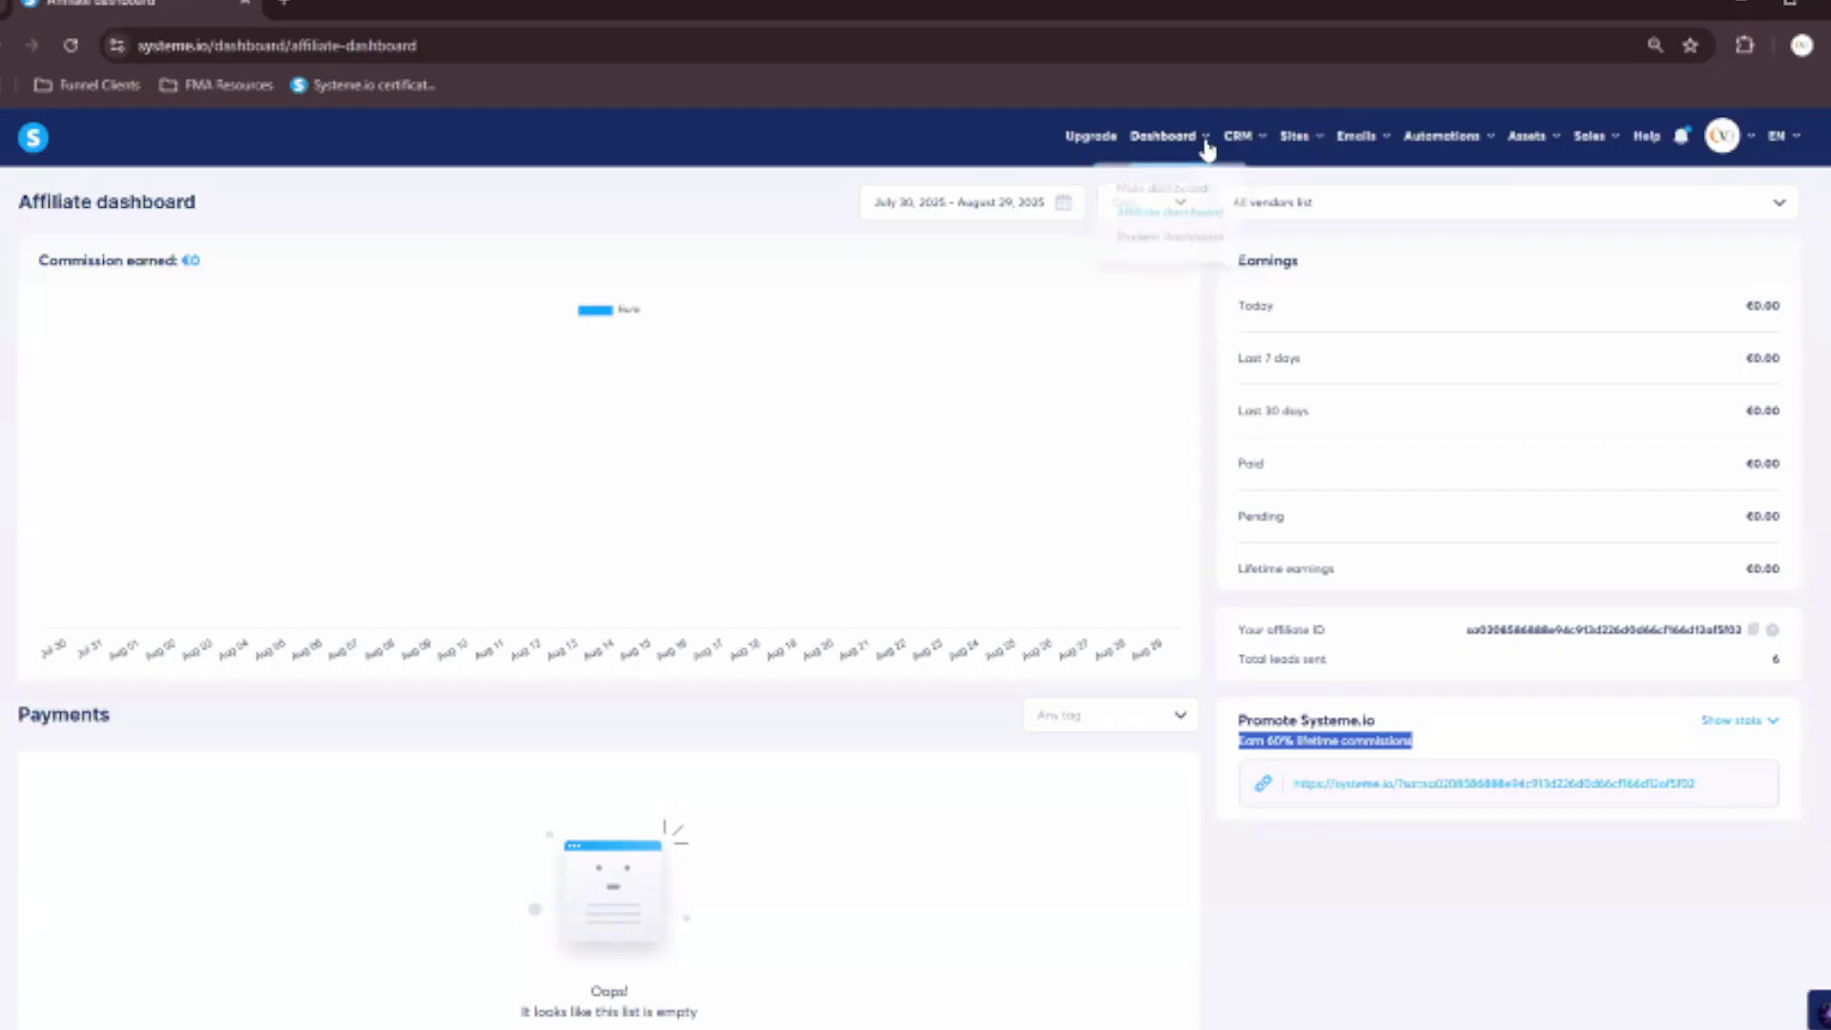
# Browse the Student dashboard's Communities and enrolled Courses, then return to the main Dashboard.
pyautogui.click(1205, 214)
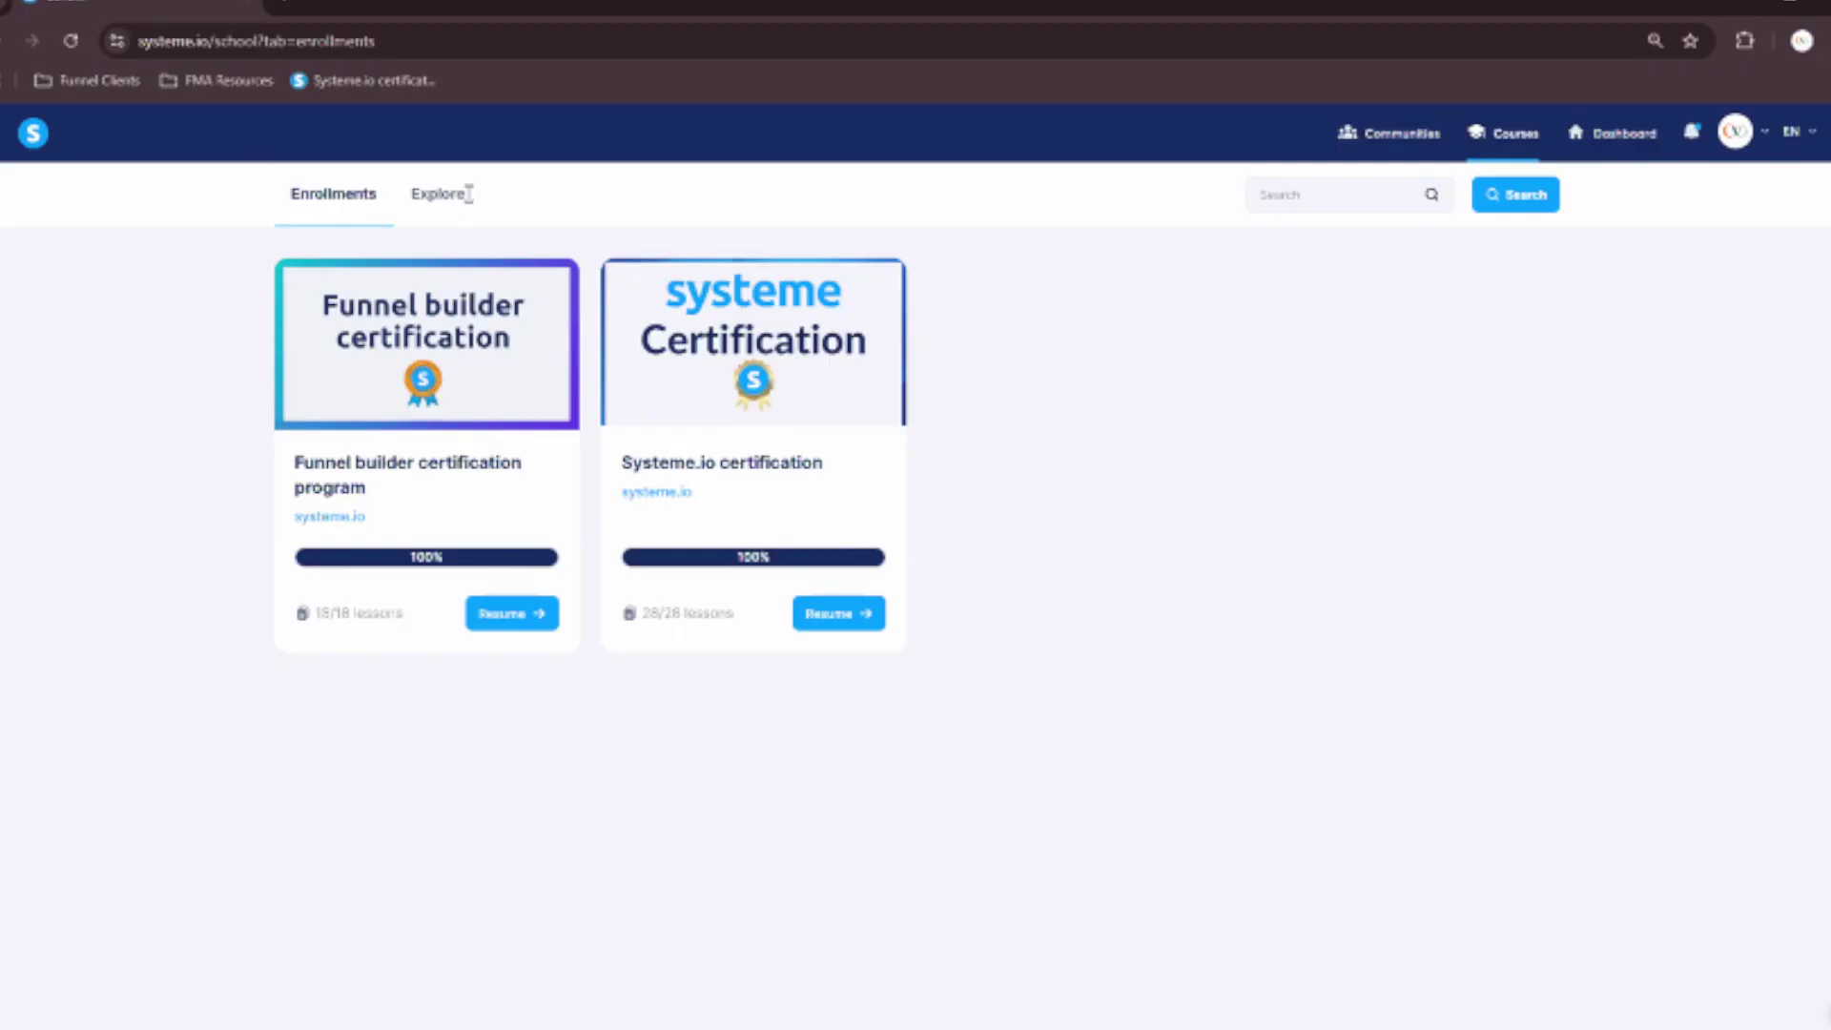
pyautogui.click(1399, 143)
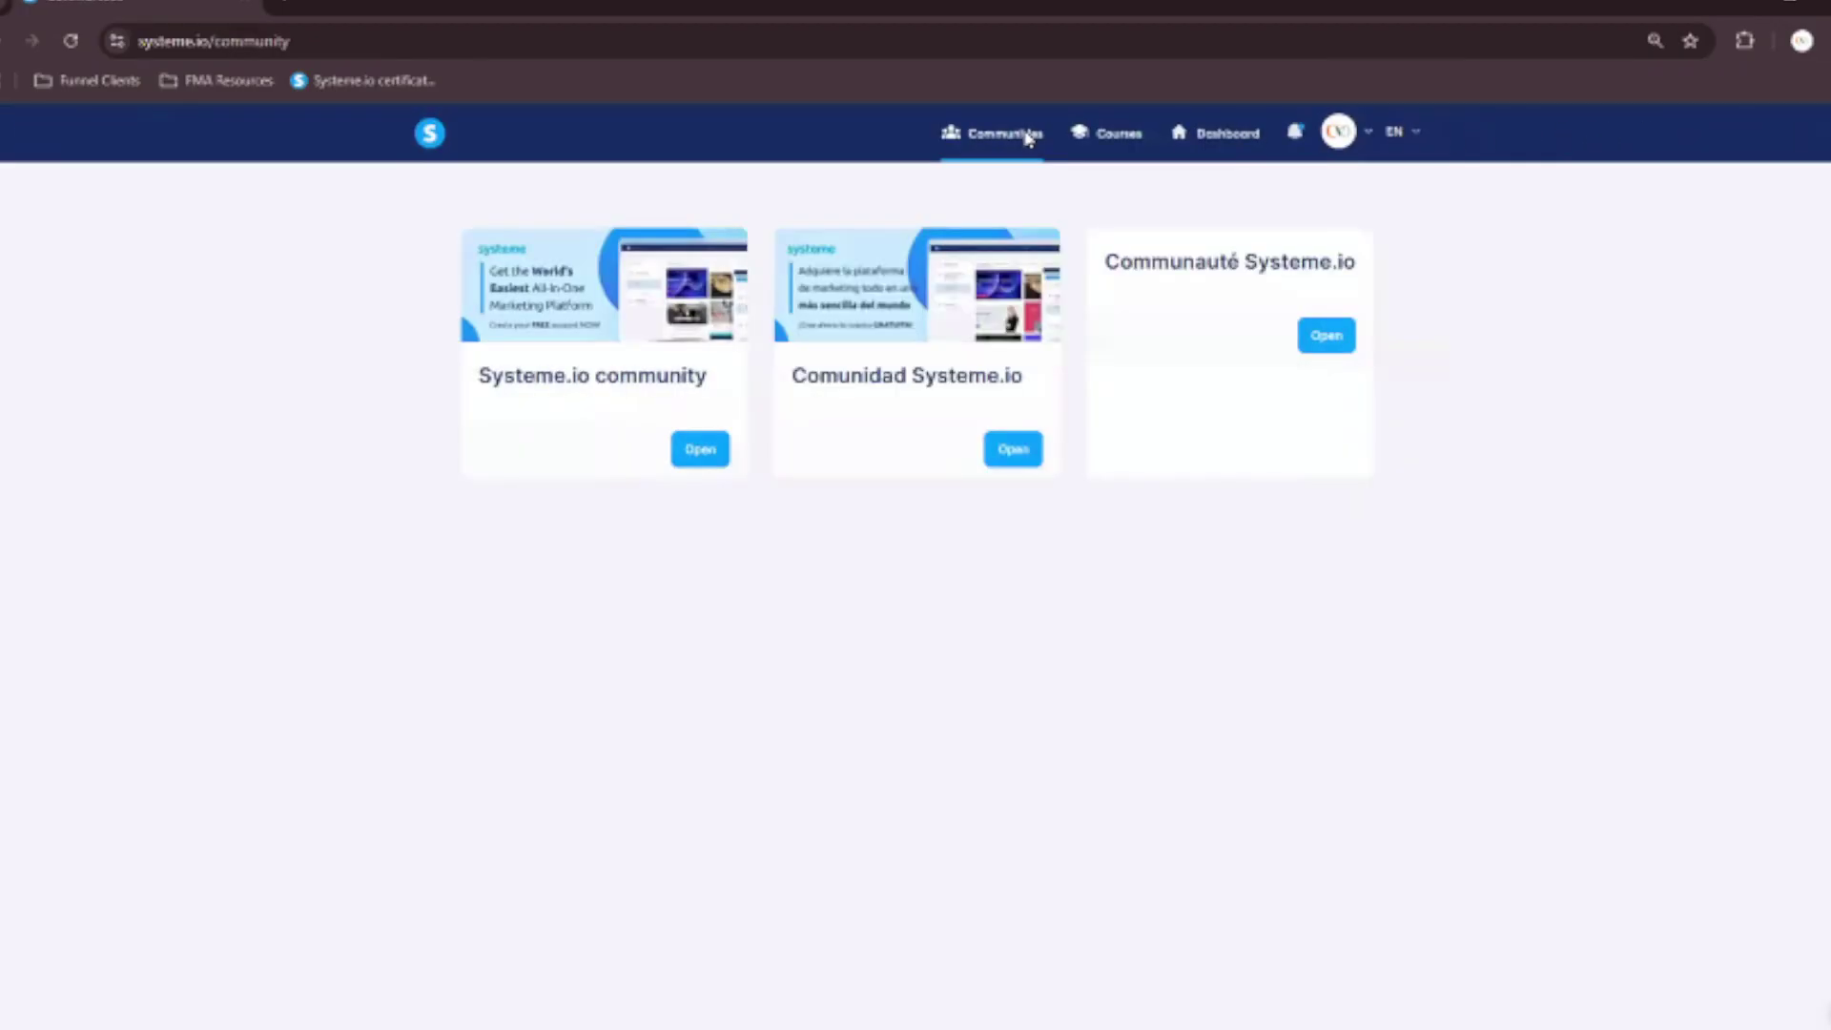
pyautogui.click(1116, 133)
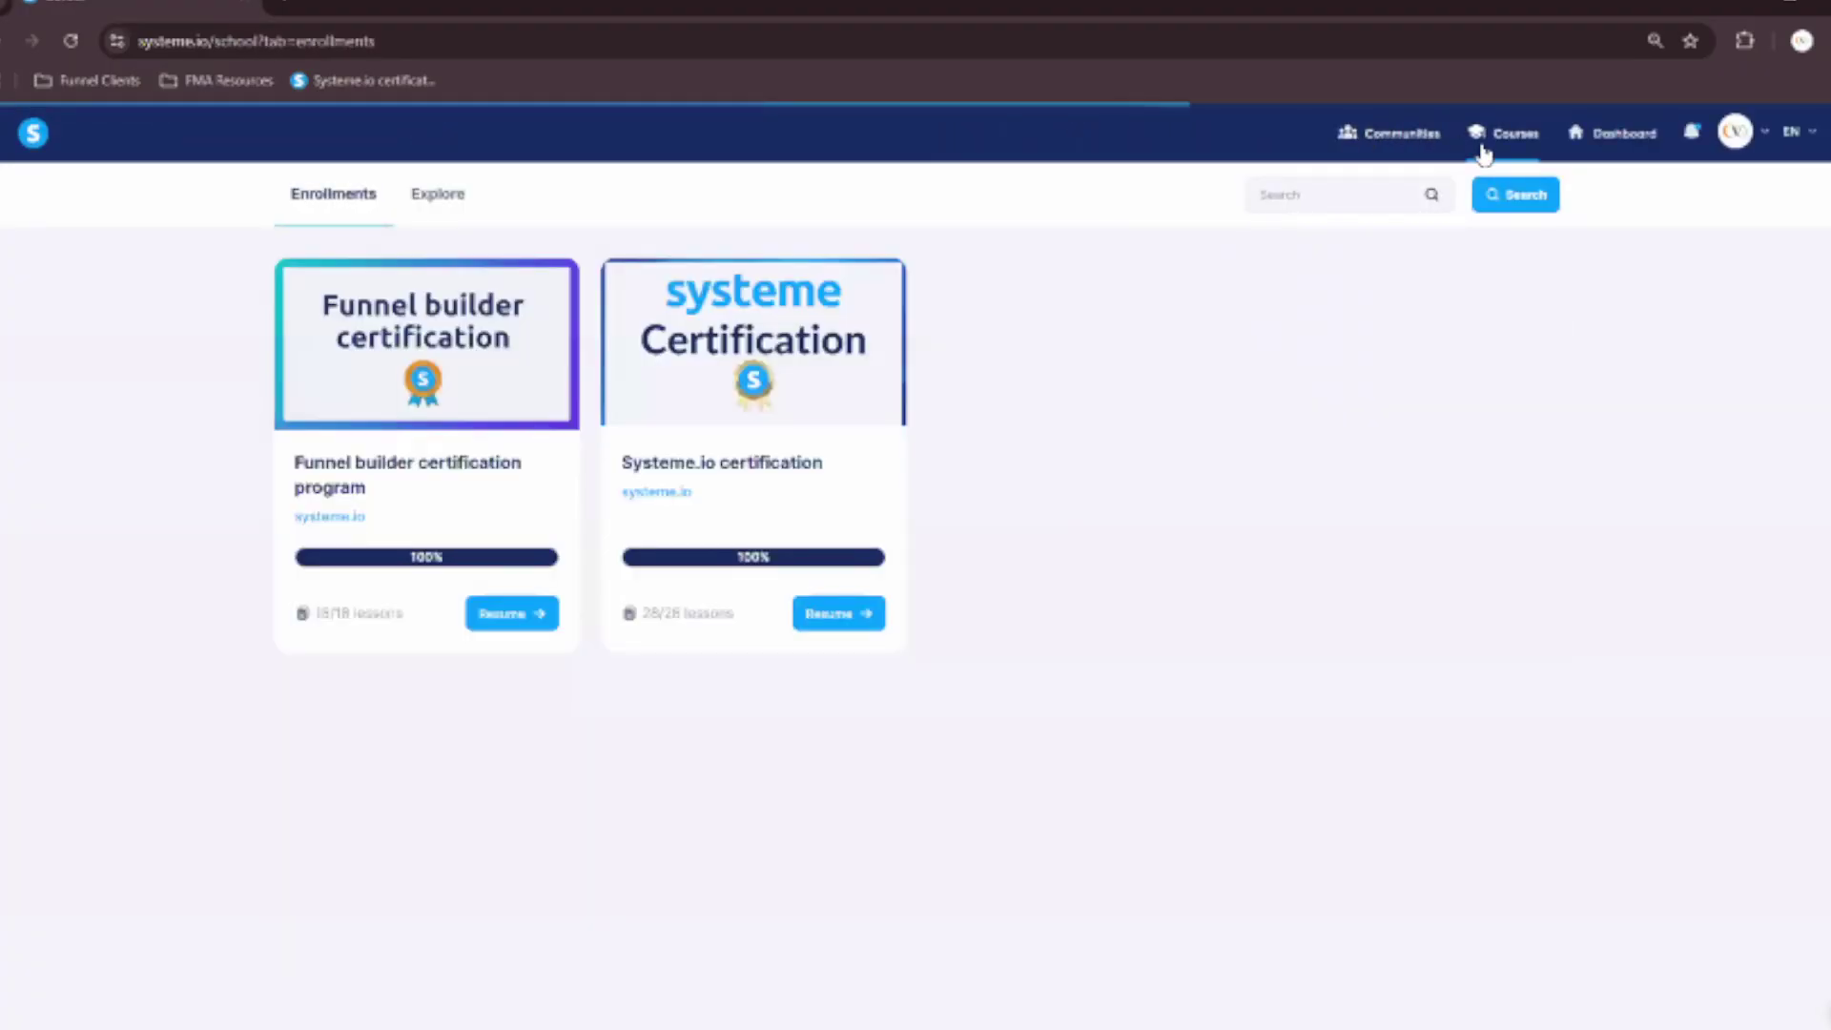
pyautogui.click(1648, 139)
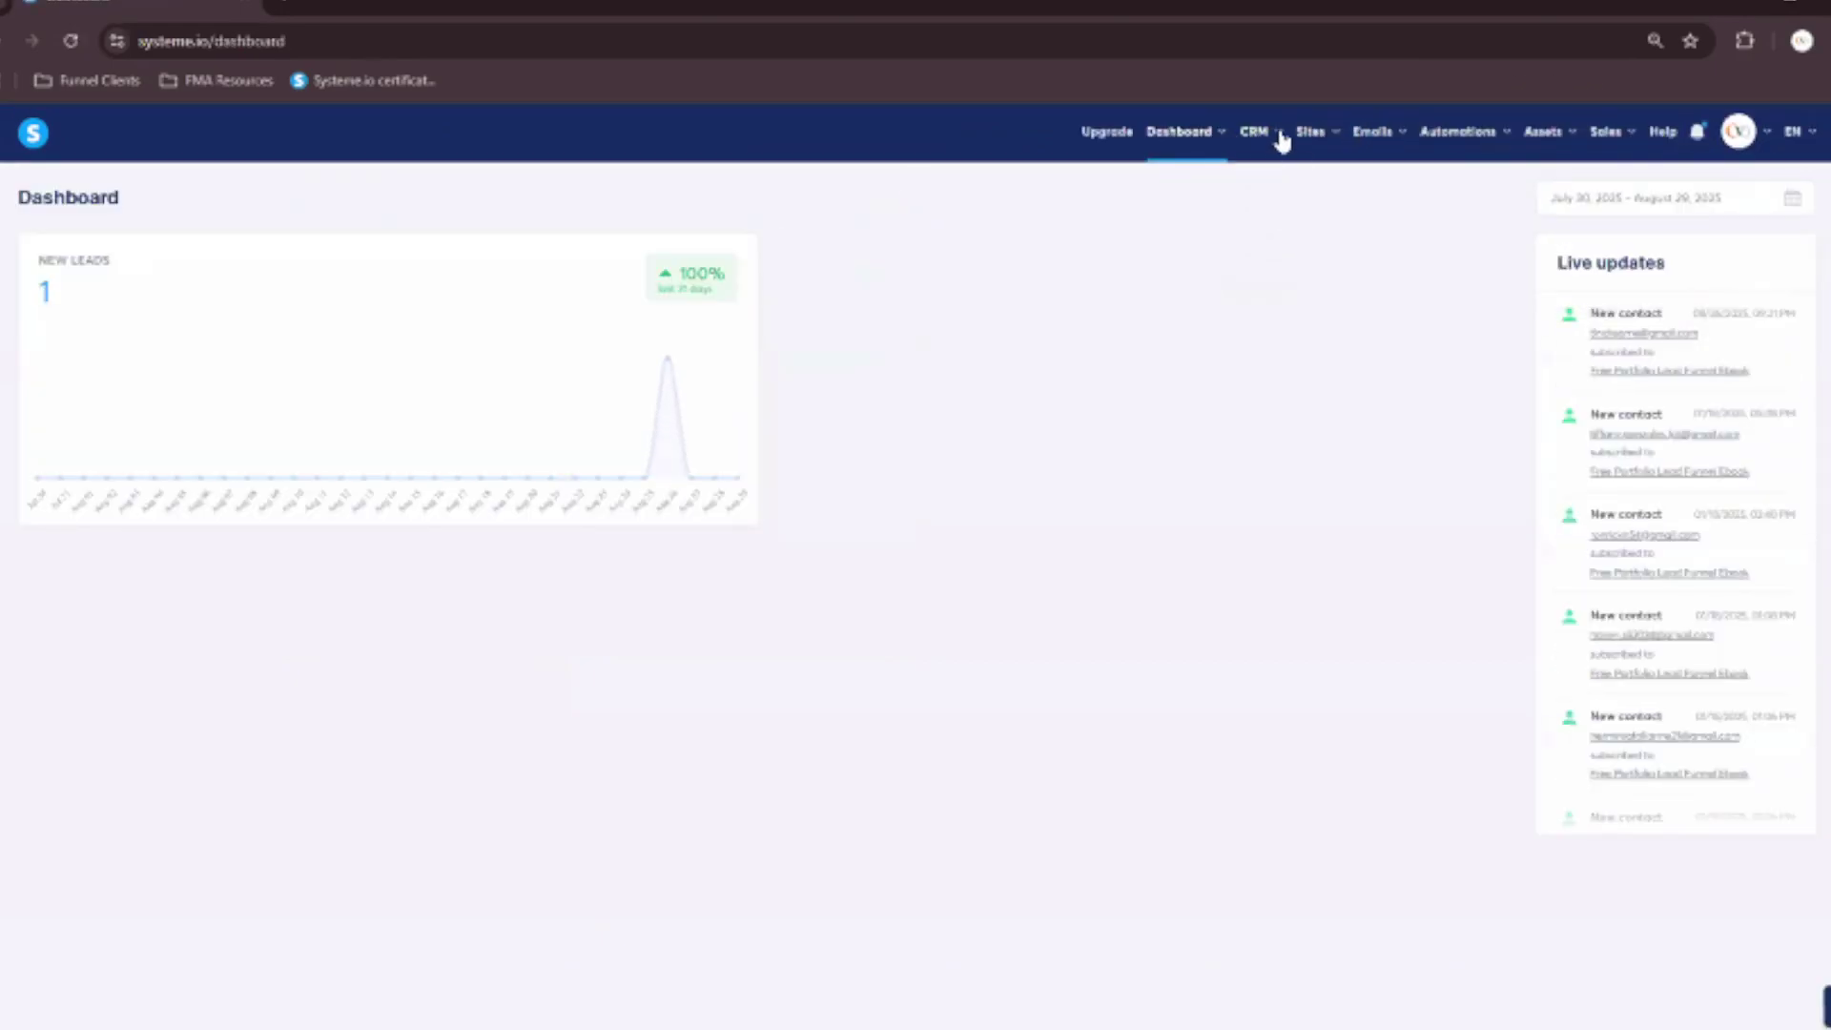
pyautogui.moveTo(1279, 139)
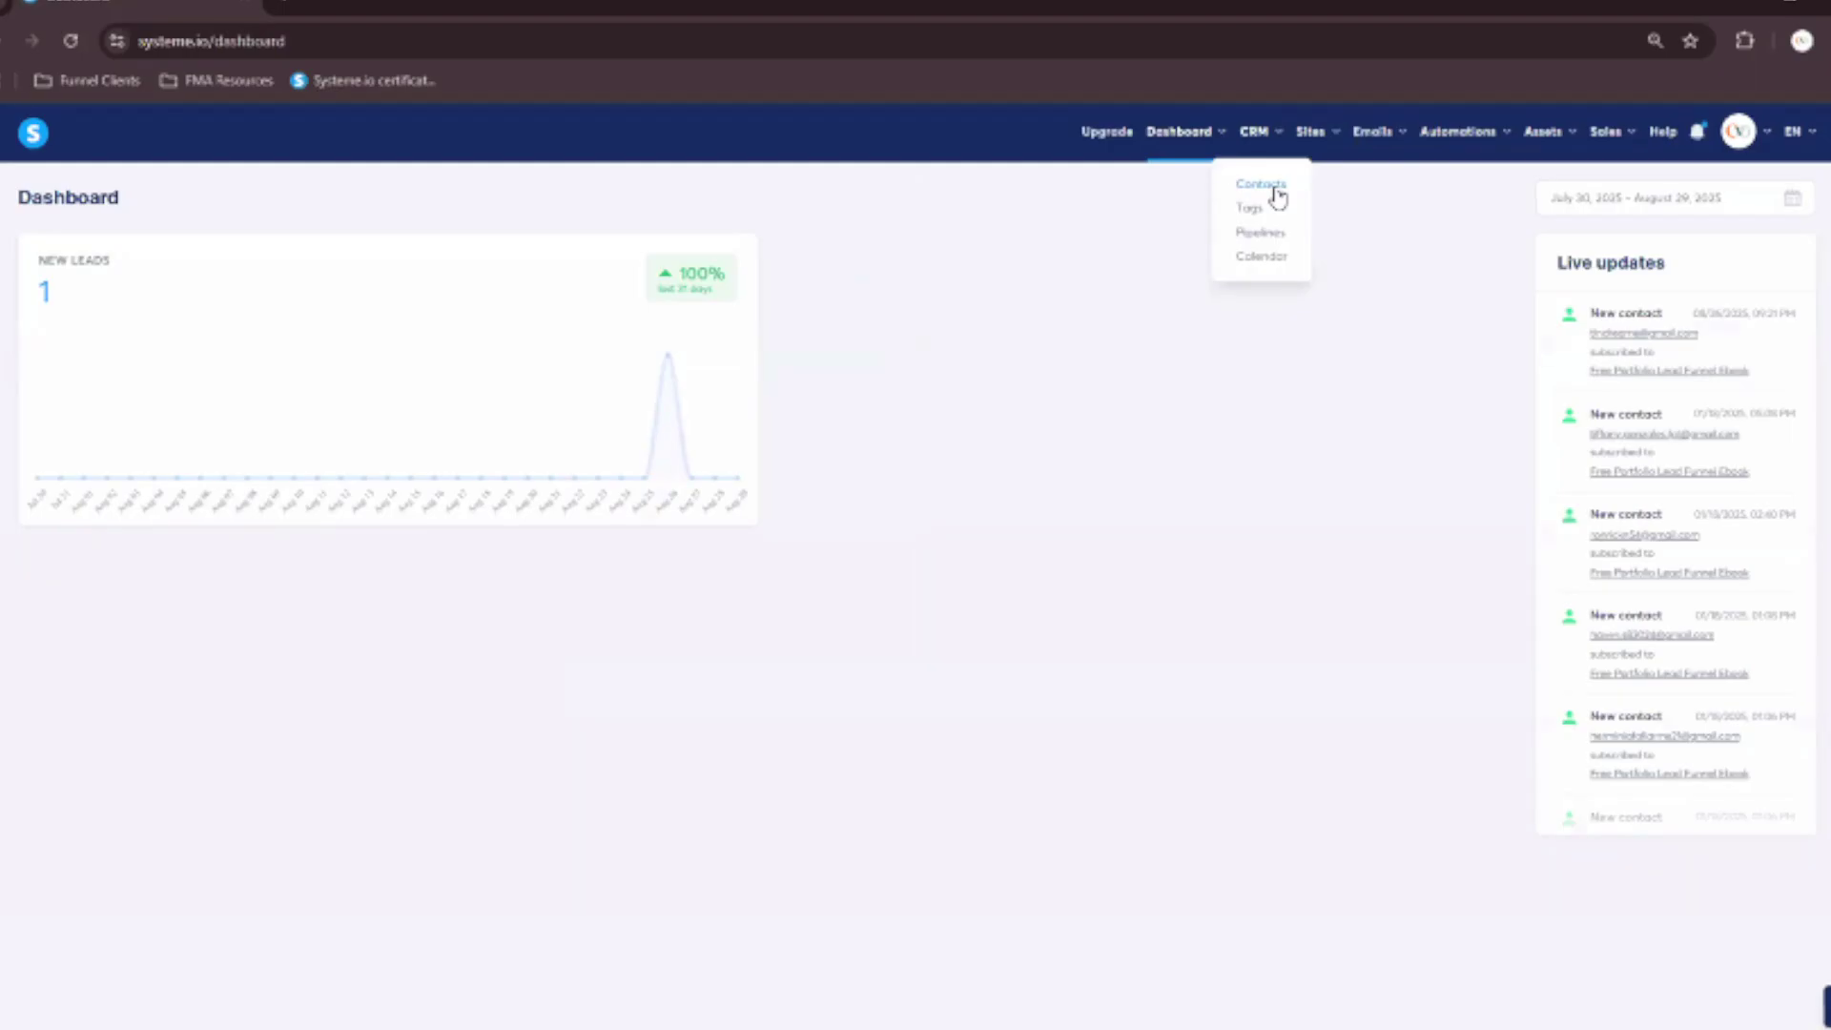
# View CRM Contacts, then CRM Tags with the Portfolio Ebook Subscribers tag, then CRM Pipelines.
pyautogui.click(1261, 184)
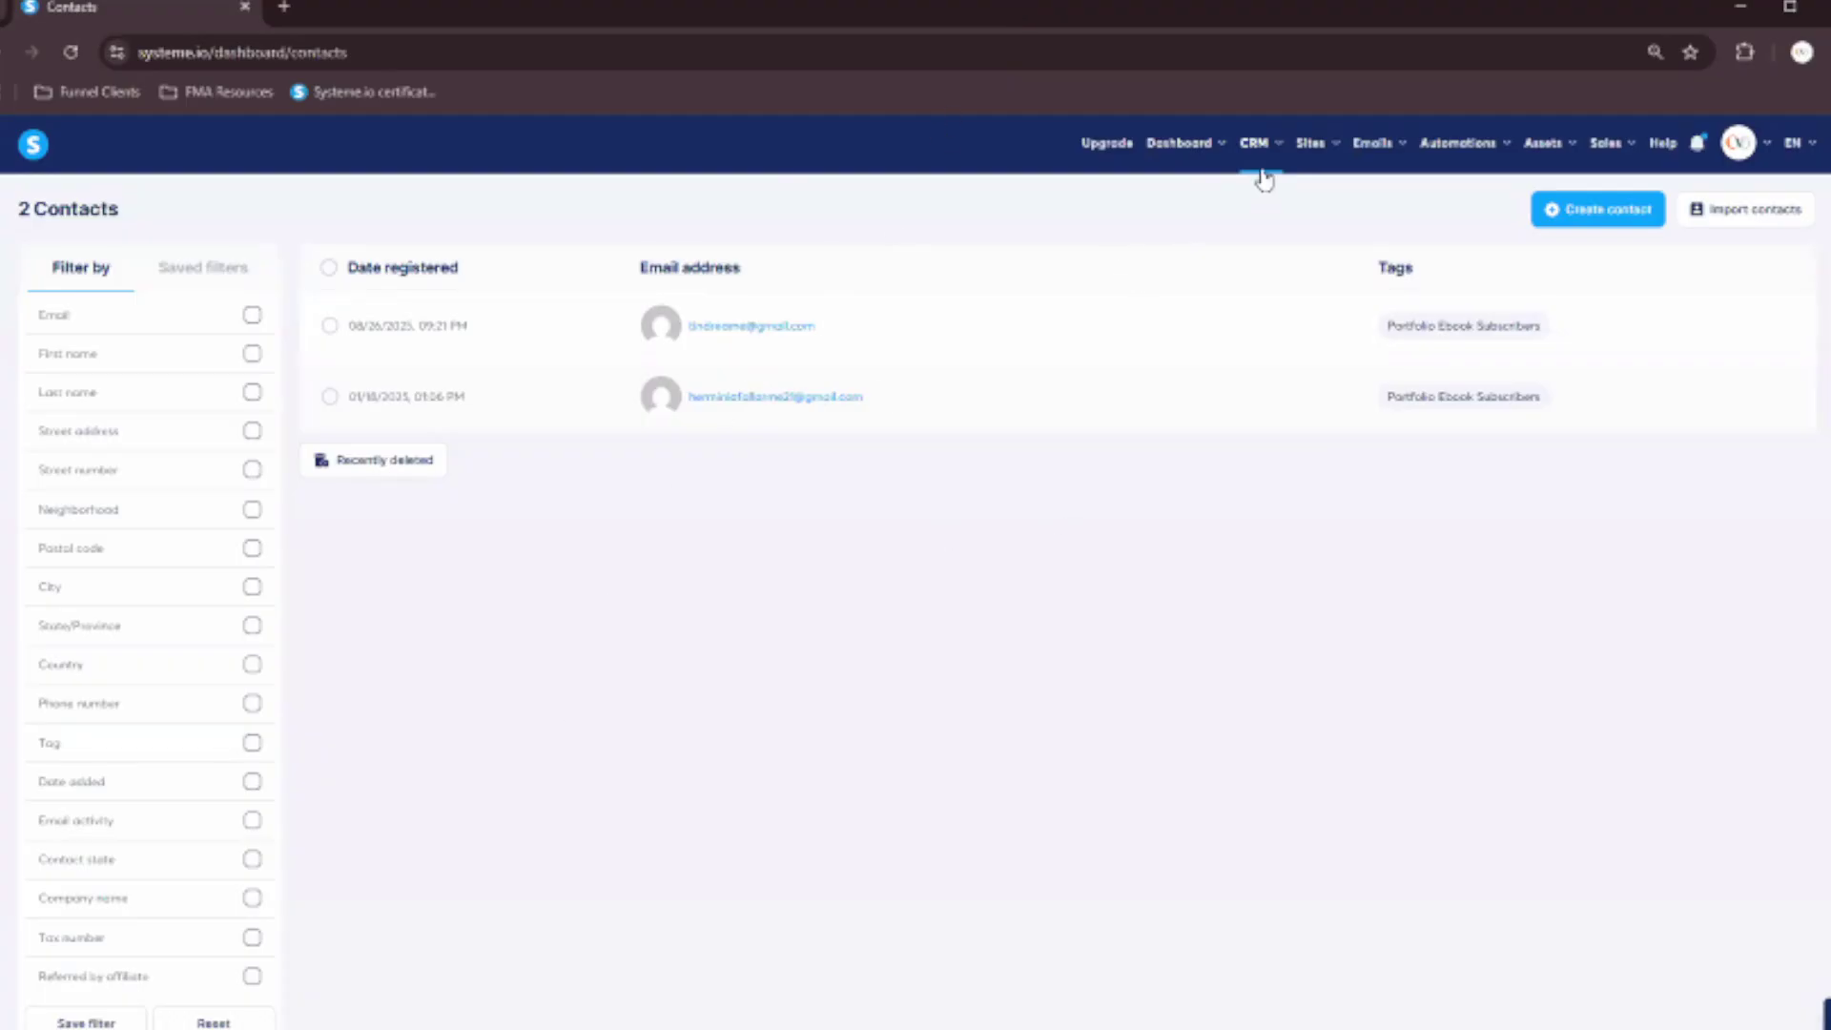
pyautogui.moveTo(1279, 152)
pyautogui.click(1257, 223)
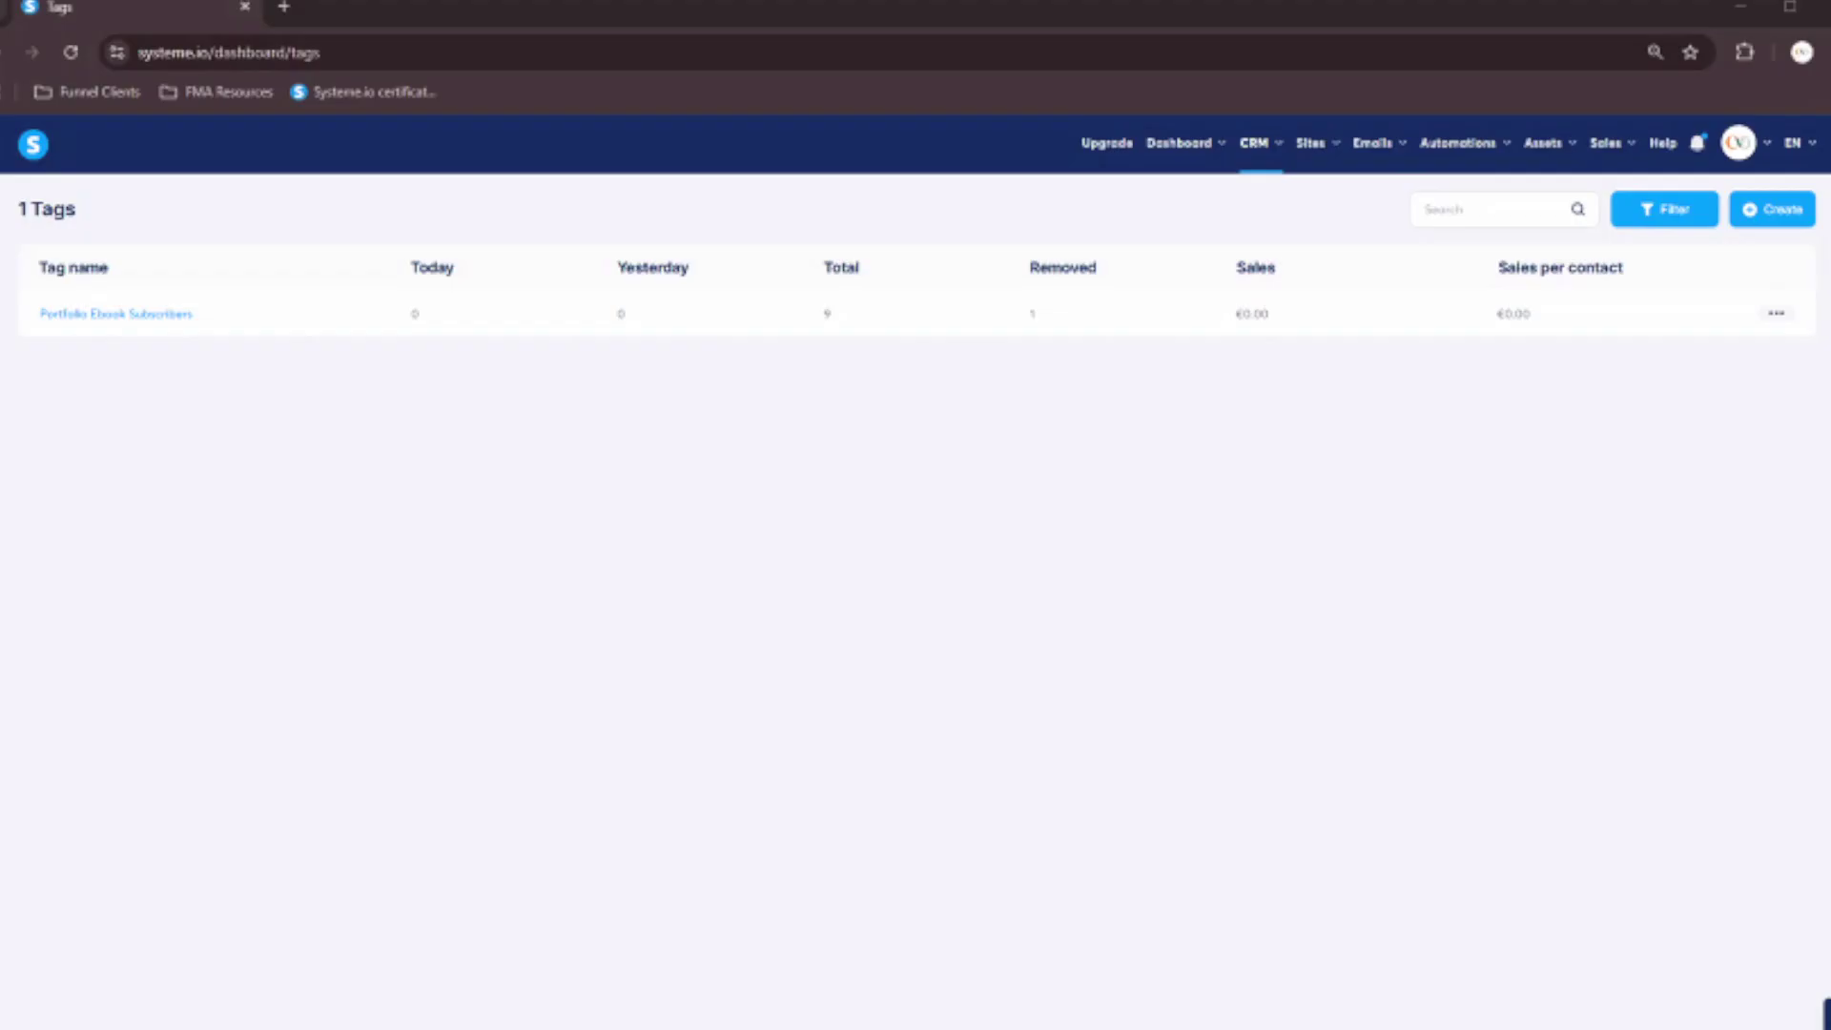
pyautogui.moveTo(1267, 156)
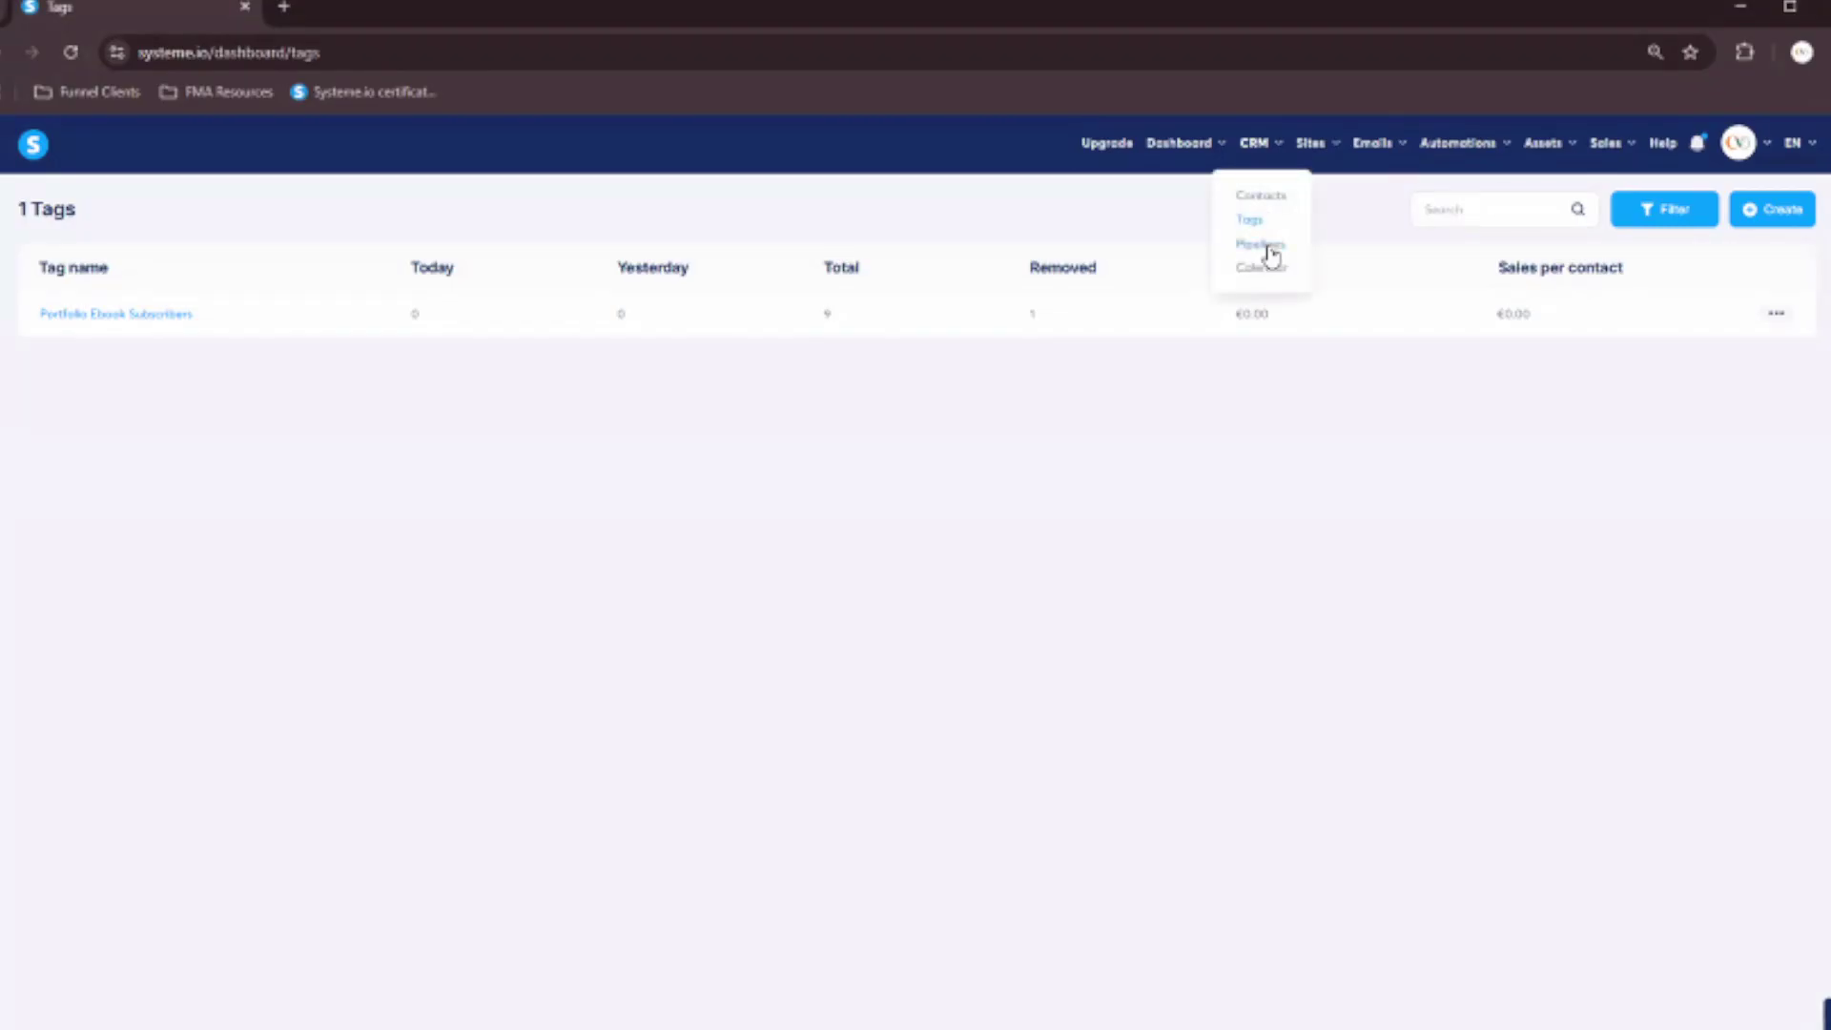
pyautogui.click(1261, 245)
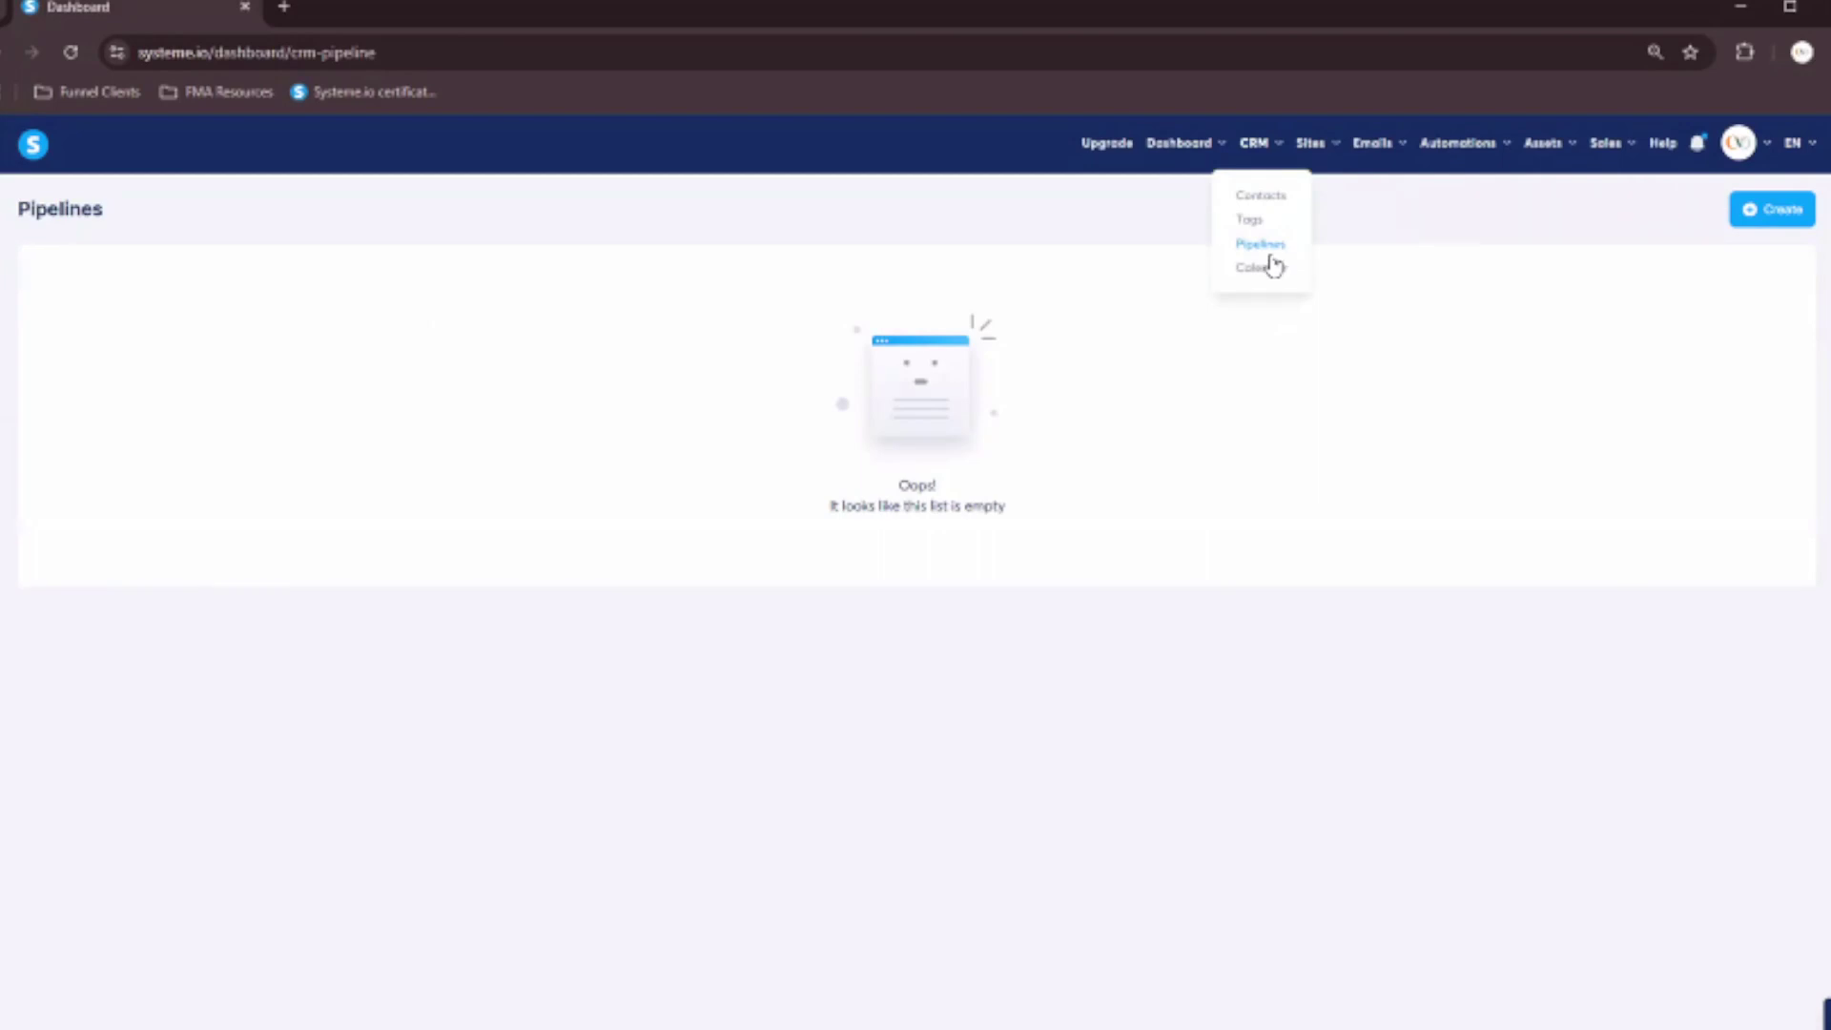
# Open CRM Calendar, check empty Bookings, and view Mon–Fri 10:00 AM–05:00 PM availability.
pyautogui.click(1261, 271)
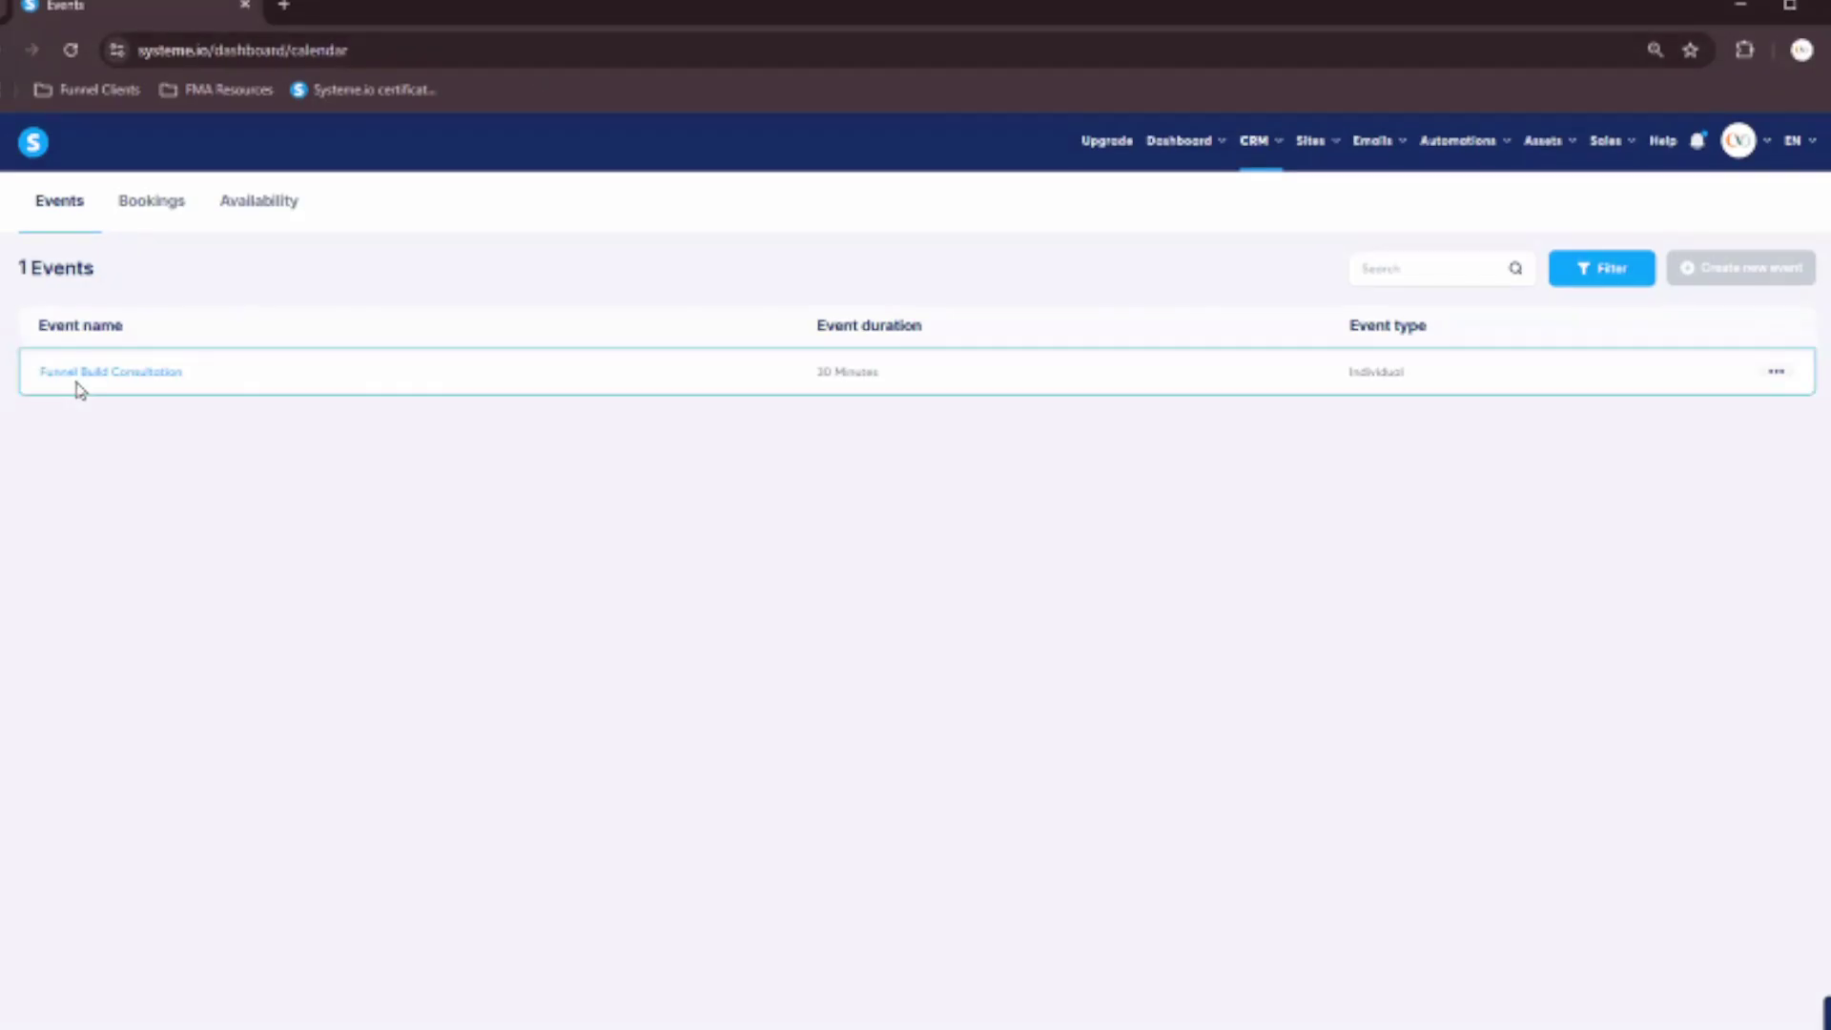
pyautogui.click(149, 212)
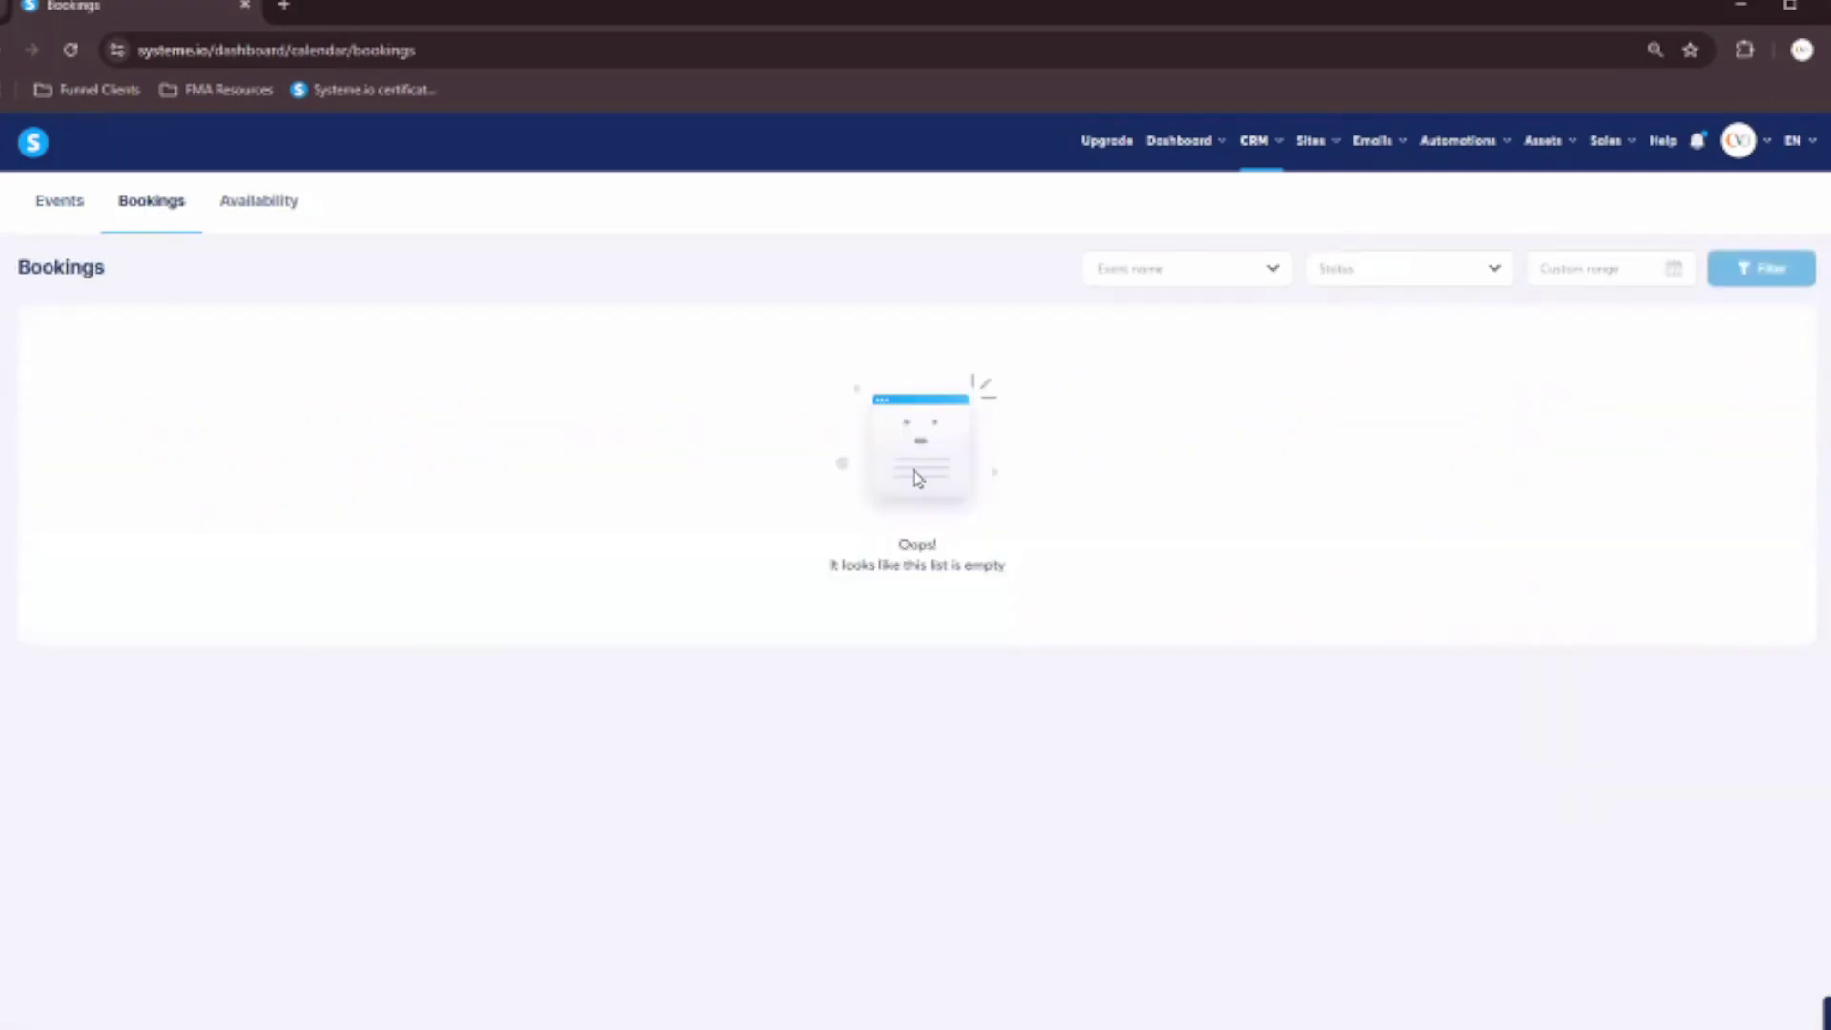
pyautogui.click(245, 218)
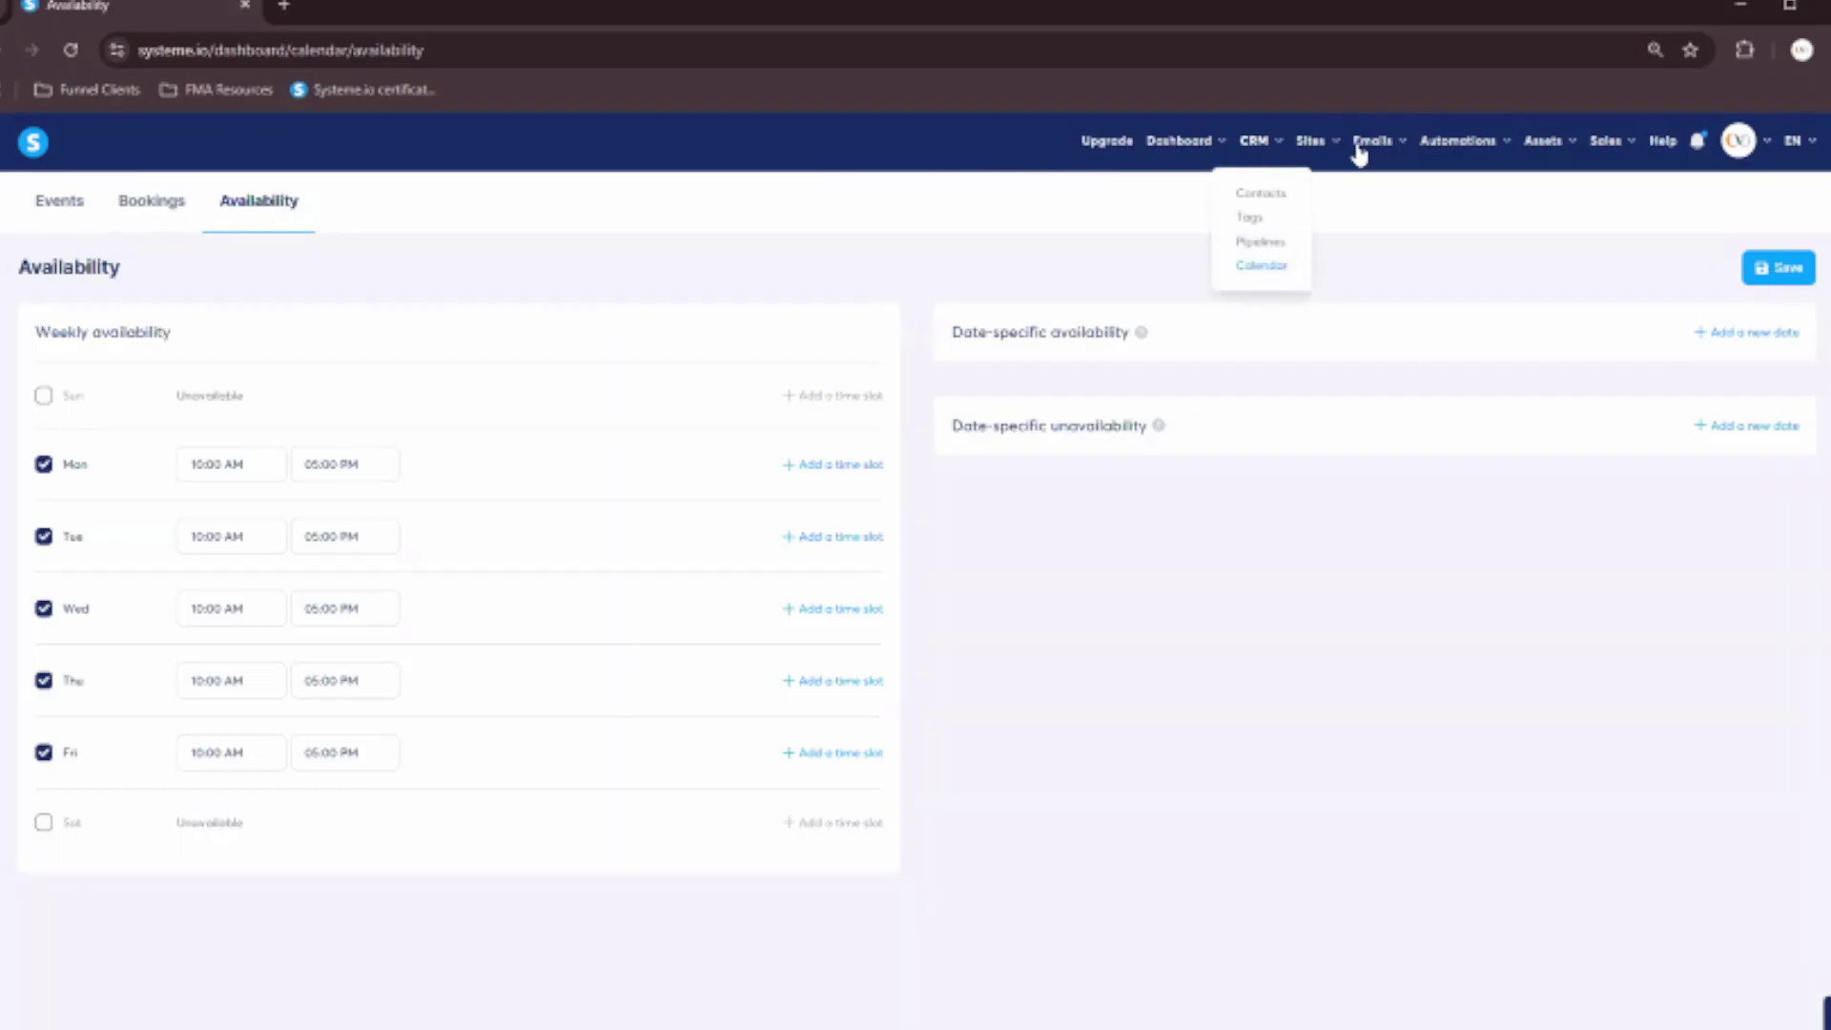
pyautogui.moveTo(1329, 151)
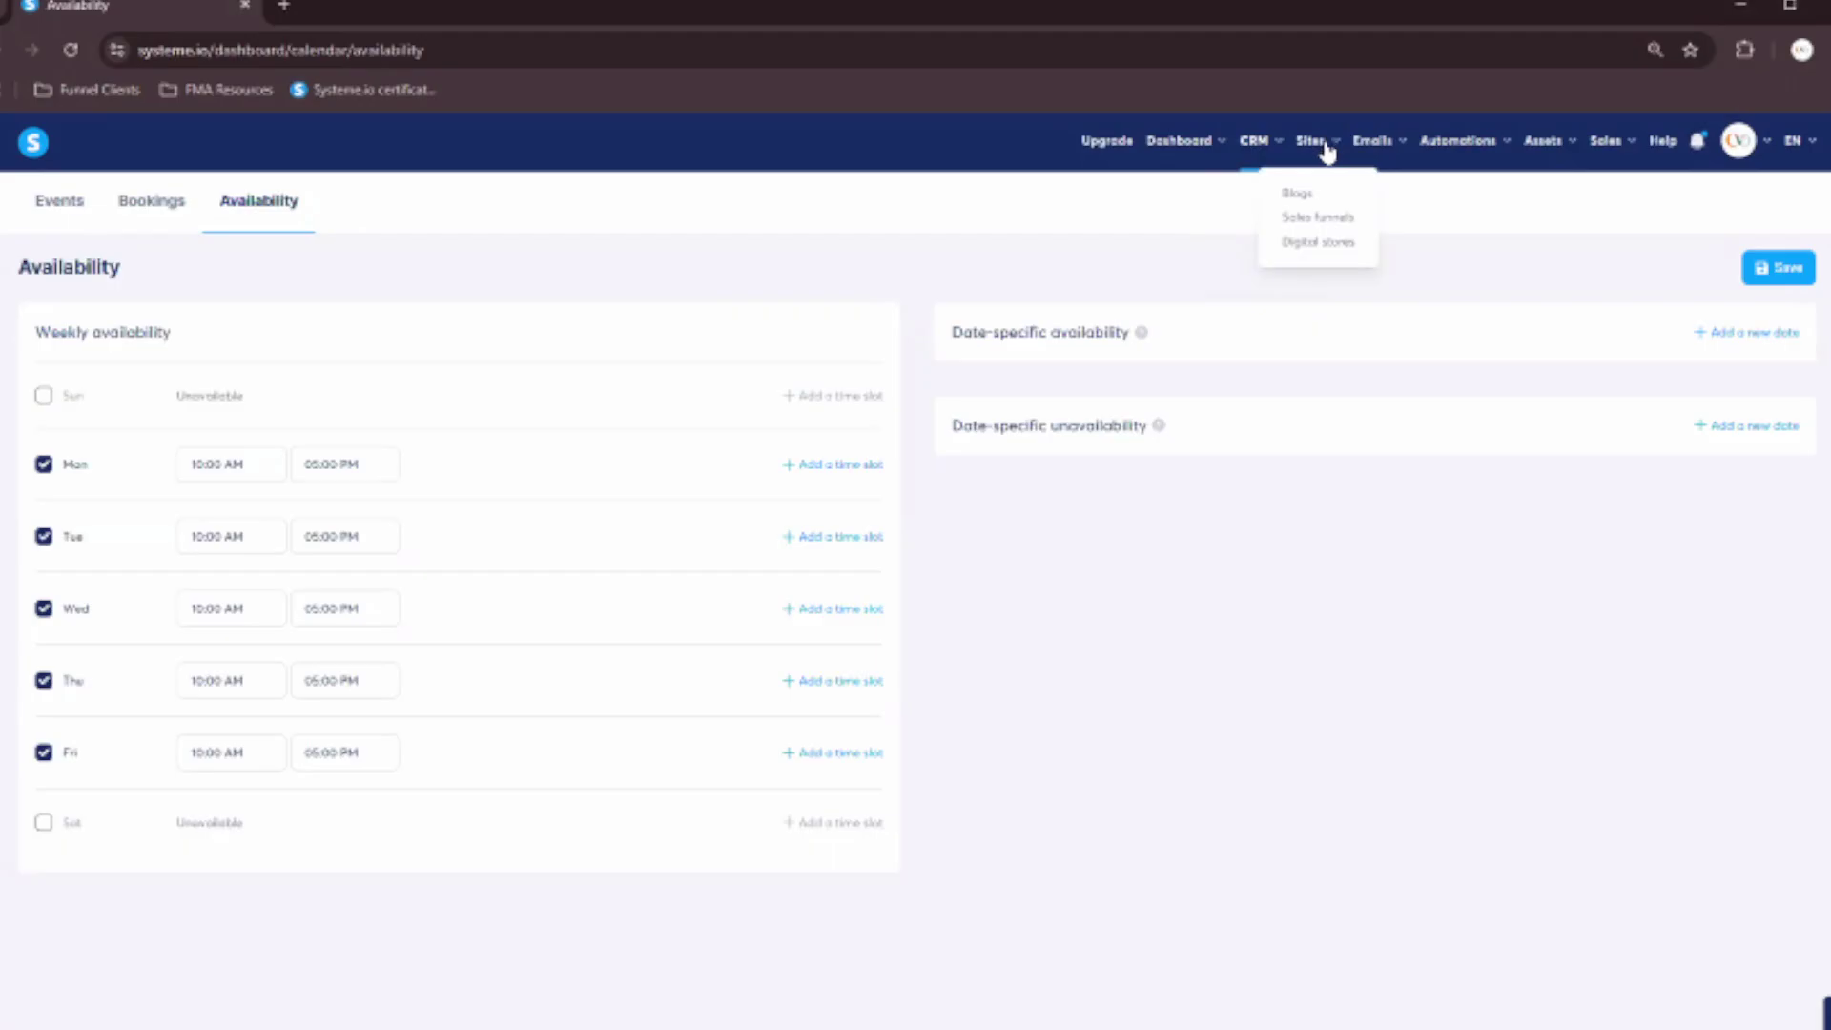
# Check the empty Blogs list, then open the Free Guide - Portfolio Guide Ebook funnel's thank-you step options.
pyautogui.click(1297, 195)
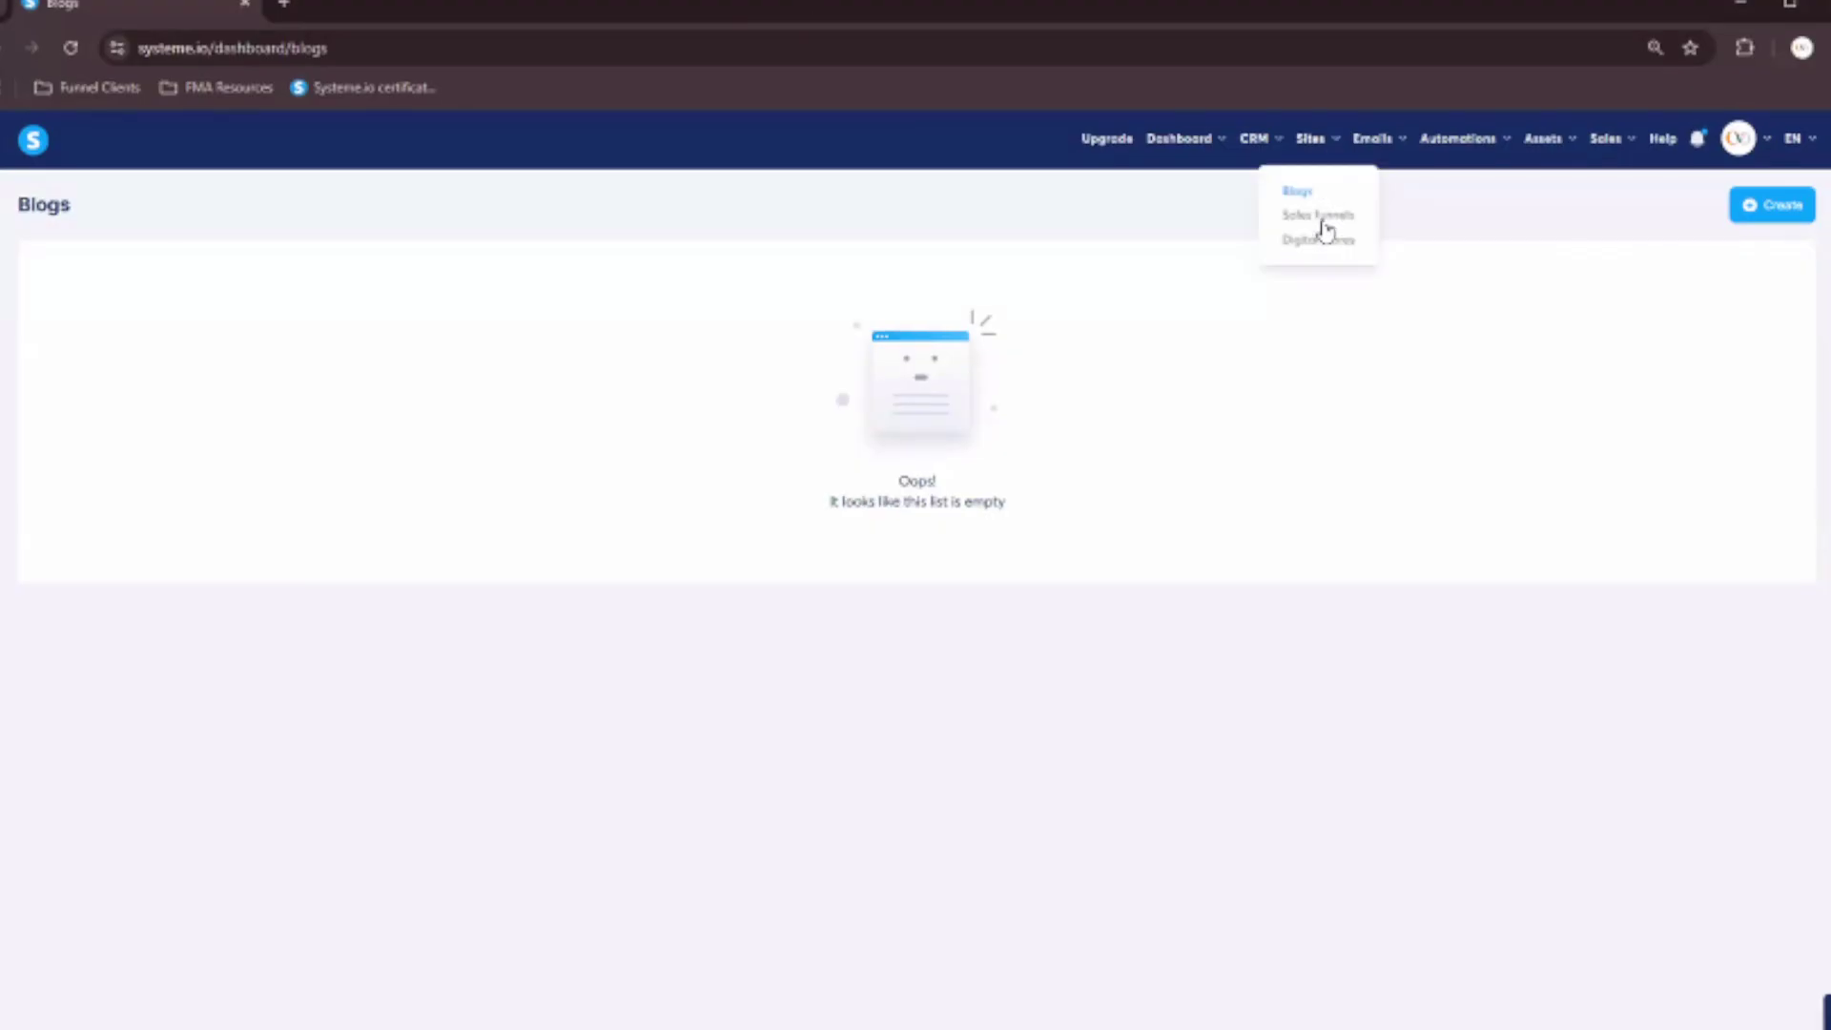
pyautogui.click(1321, 219)
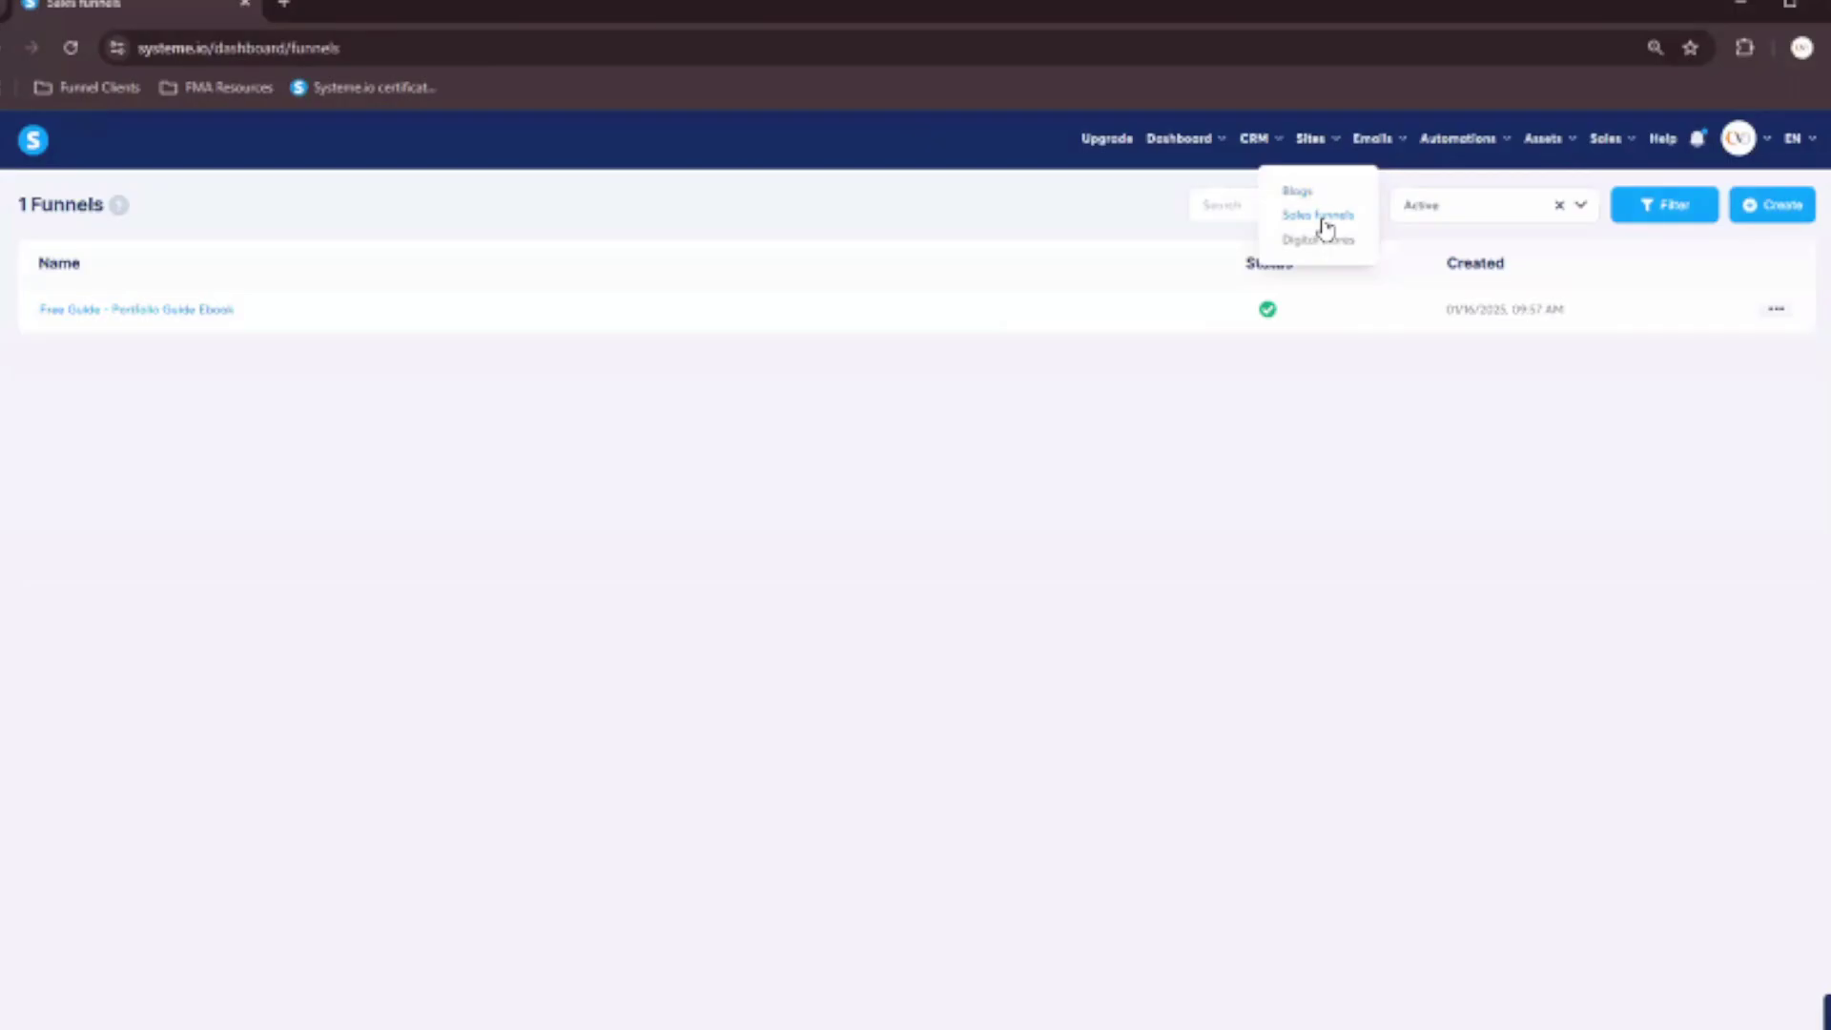
pyautogui.click(185, 311)
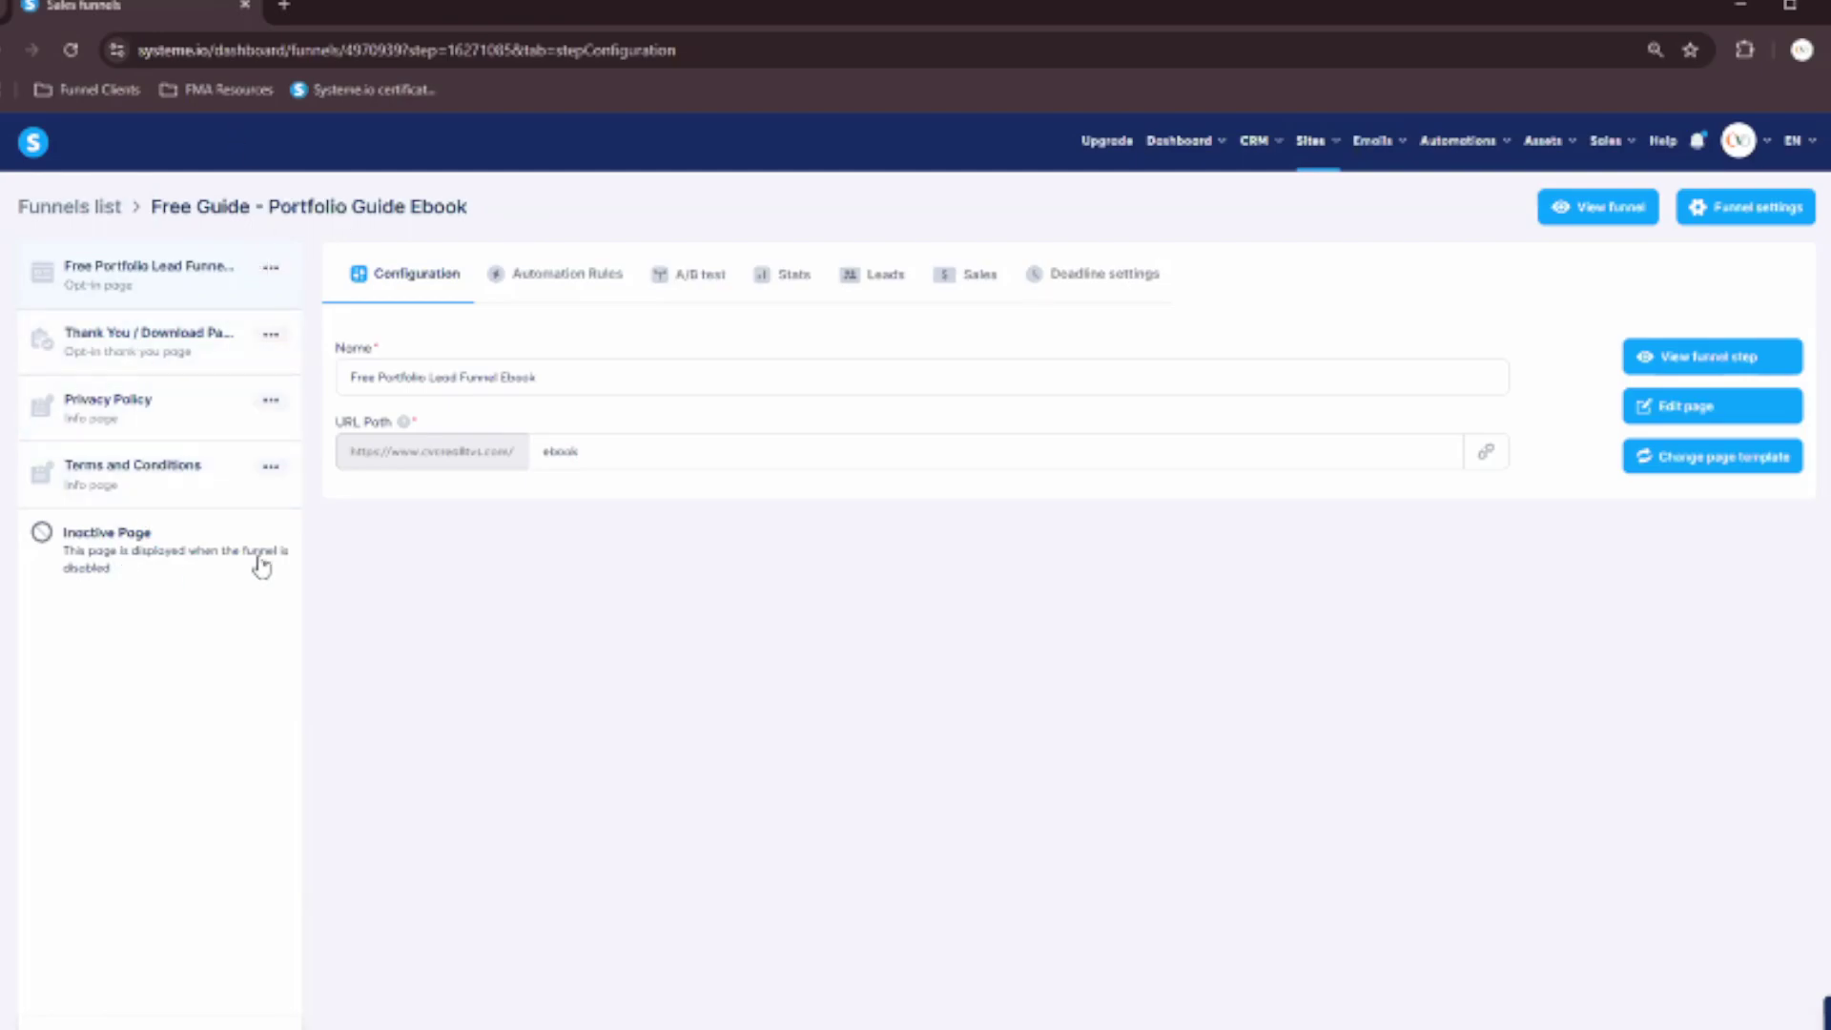
pyautogui.click(272, 342)
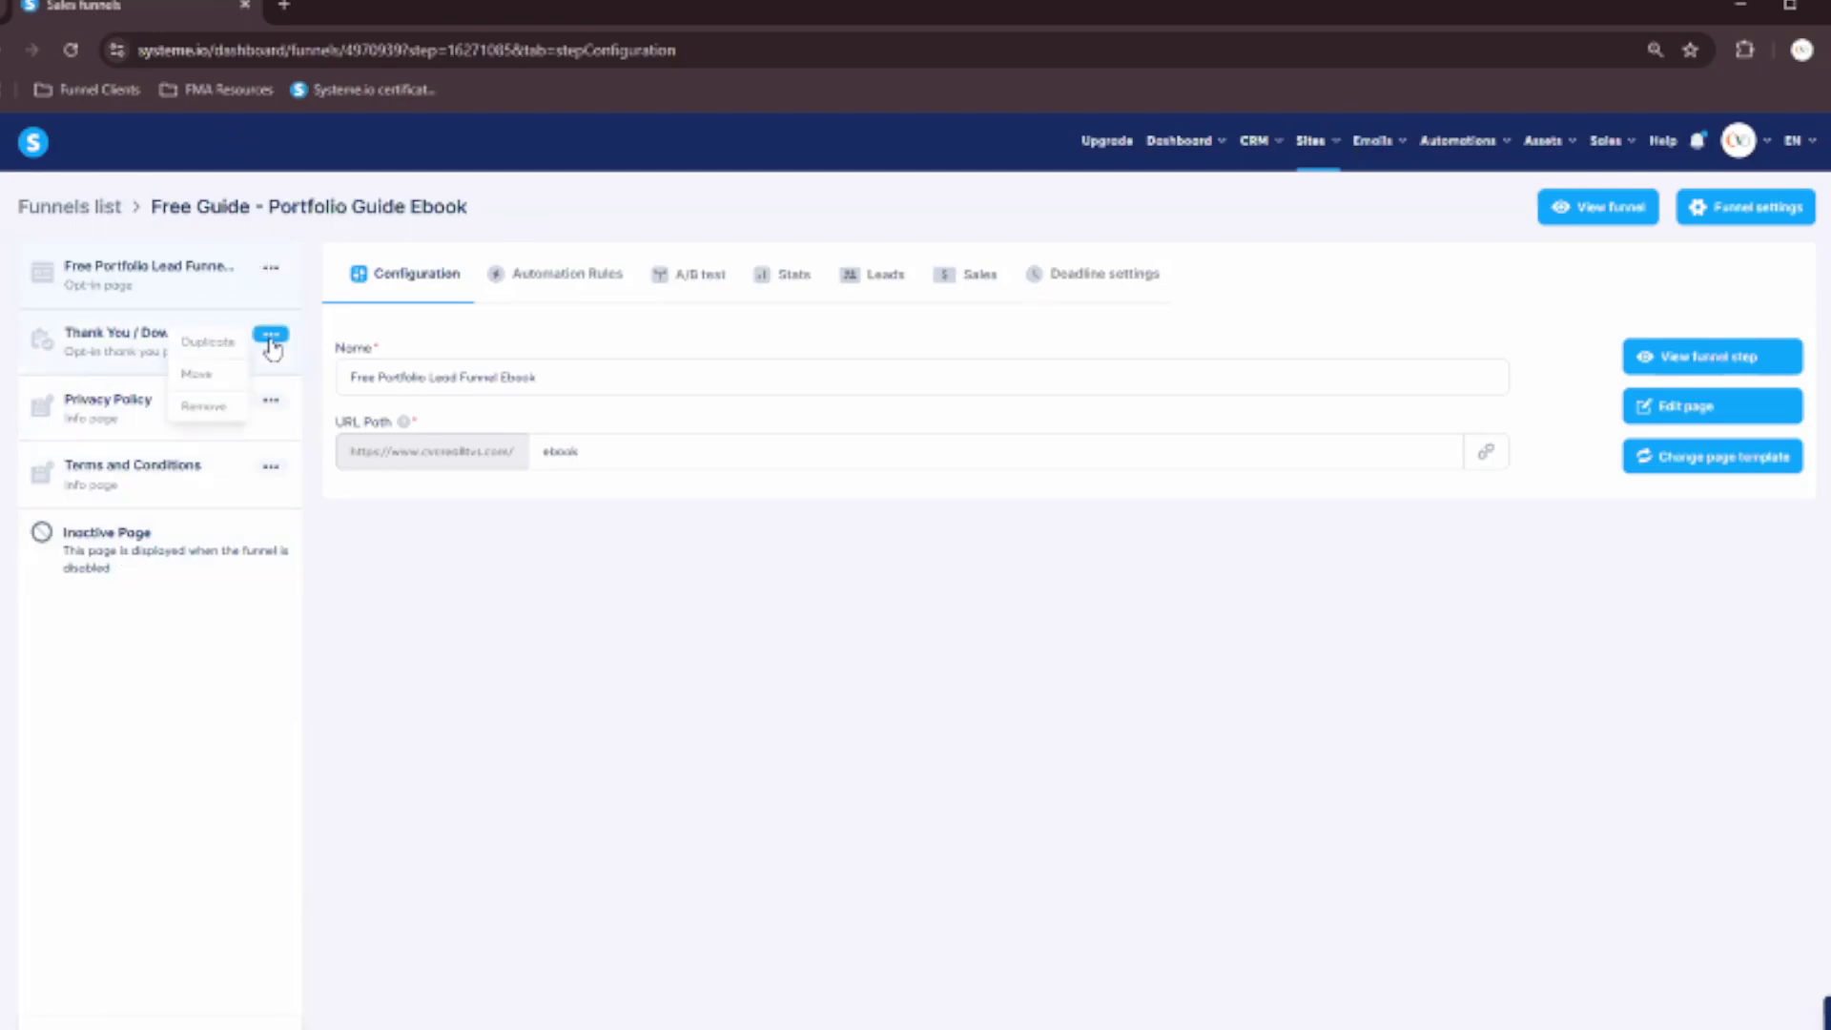
pyautogui.click(159, 274)
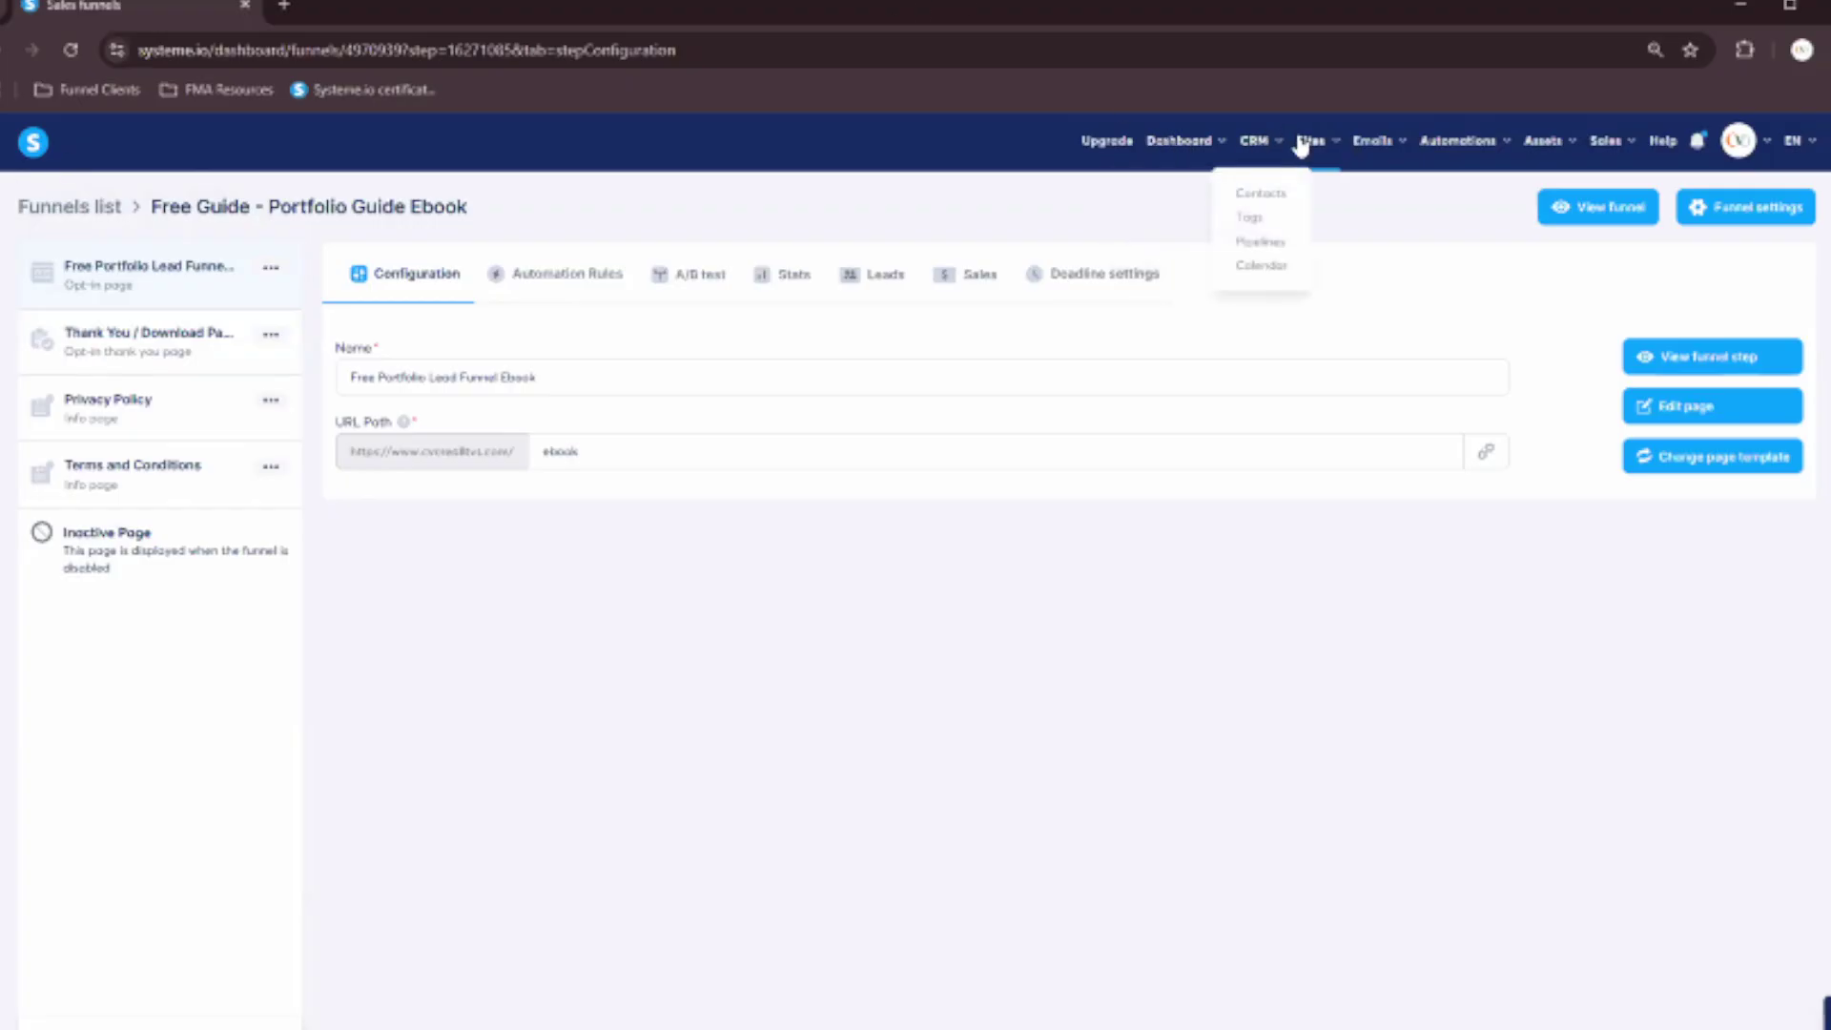
# Return to Sales funnels, then go to Digital stores and cancel creating a new store.
pyautogui.moveTo(1311, 141)
pyautogui.click(1317, 218)
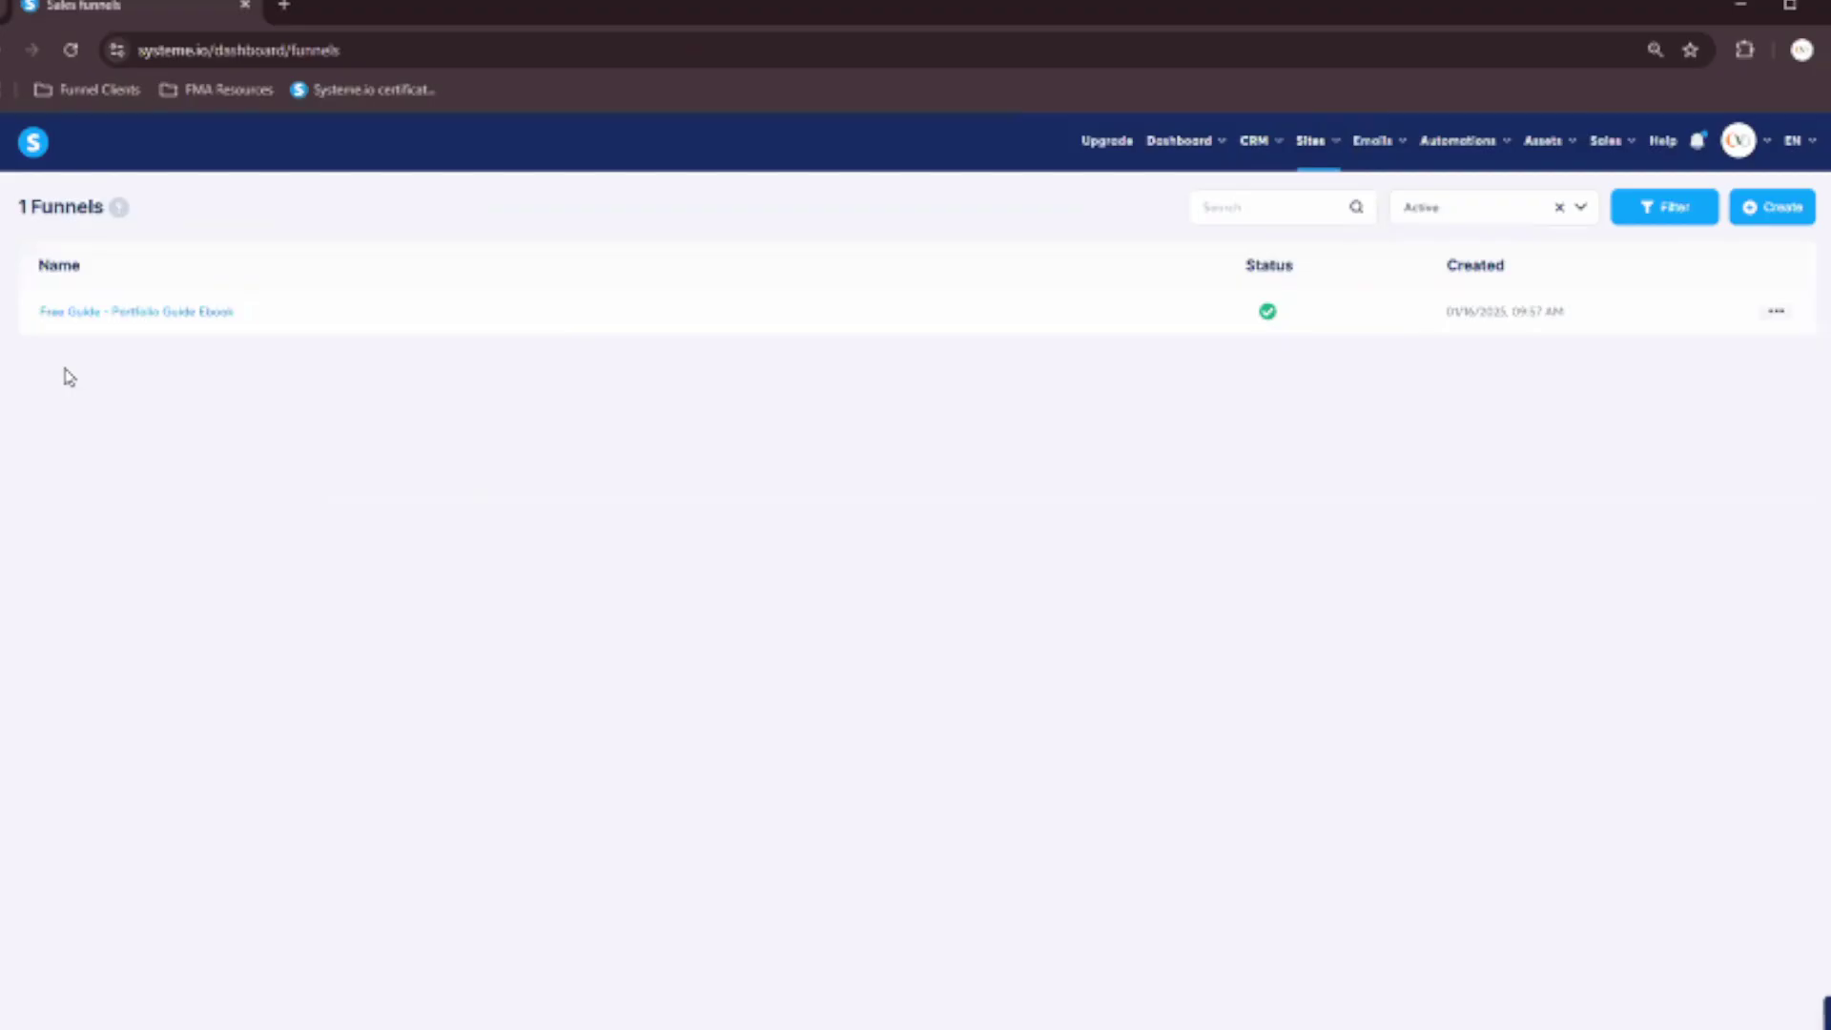
pyautogui.moveTo(1319, 146)
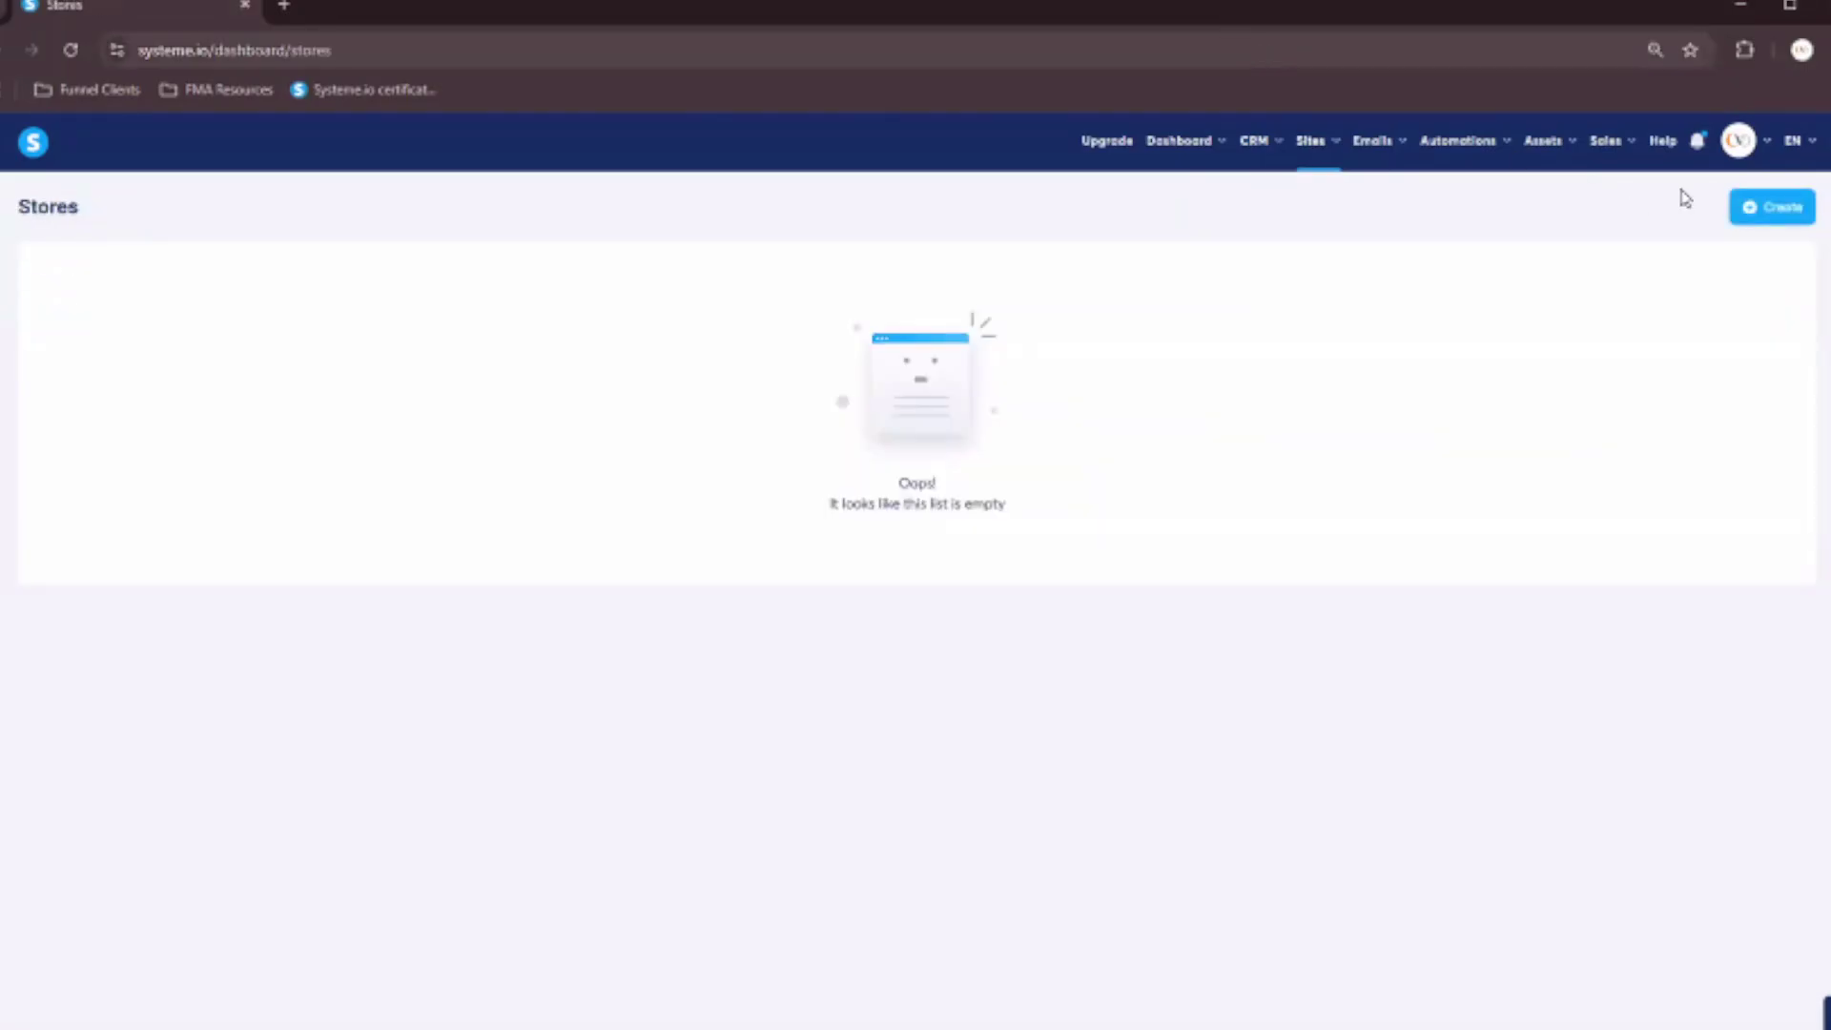
pyautogui.click(1753, 208)
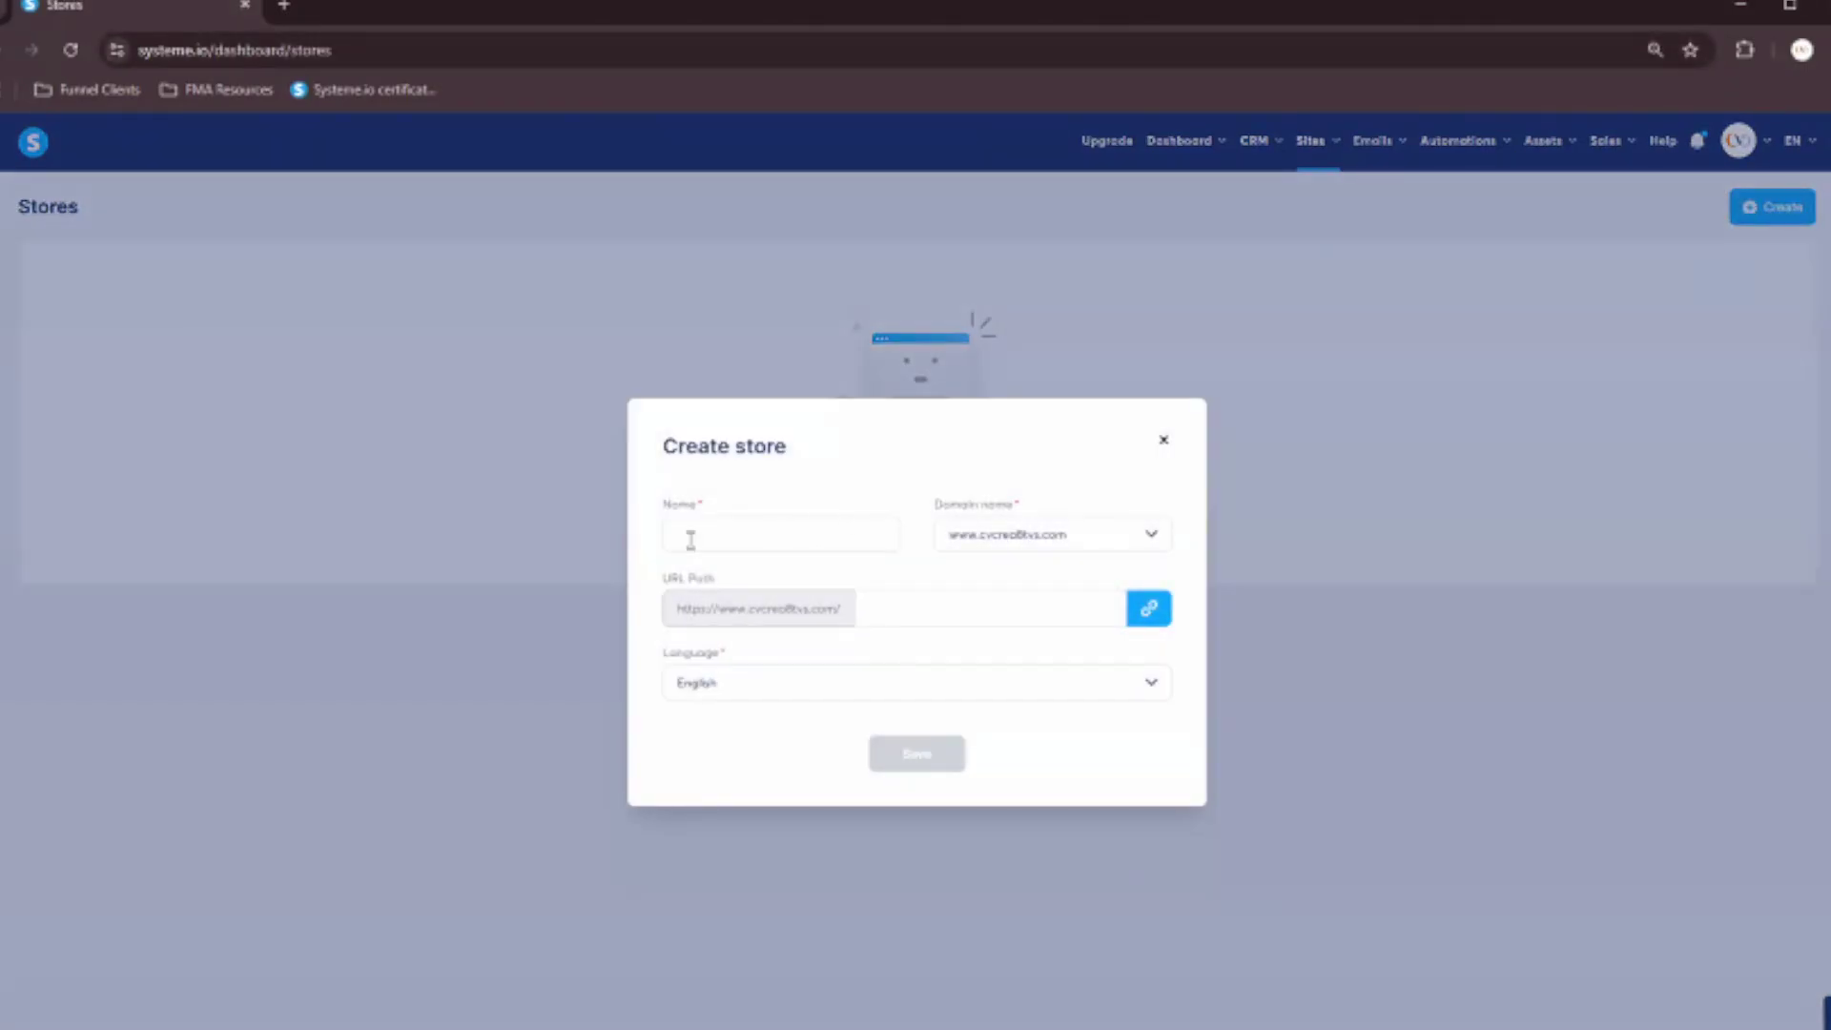
pyautogui.click(1163, 439)
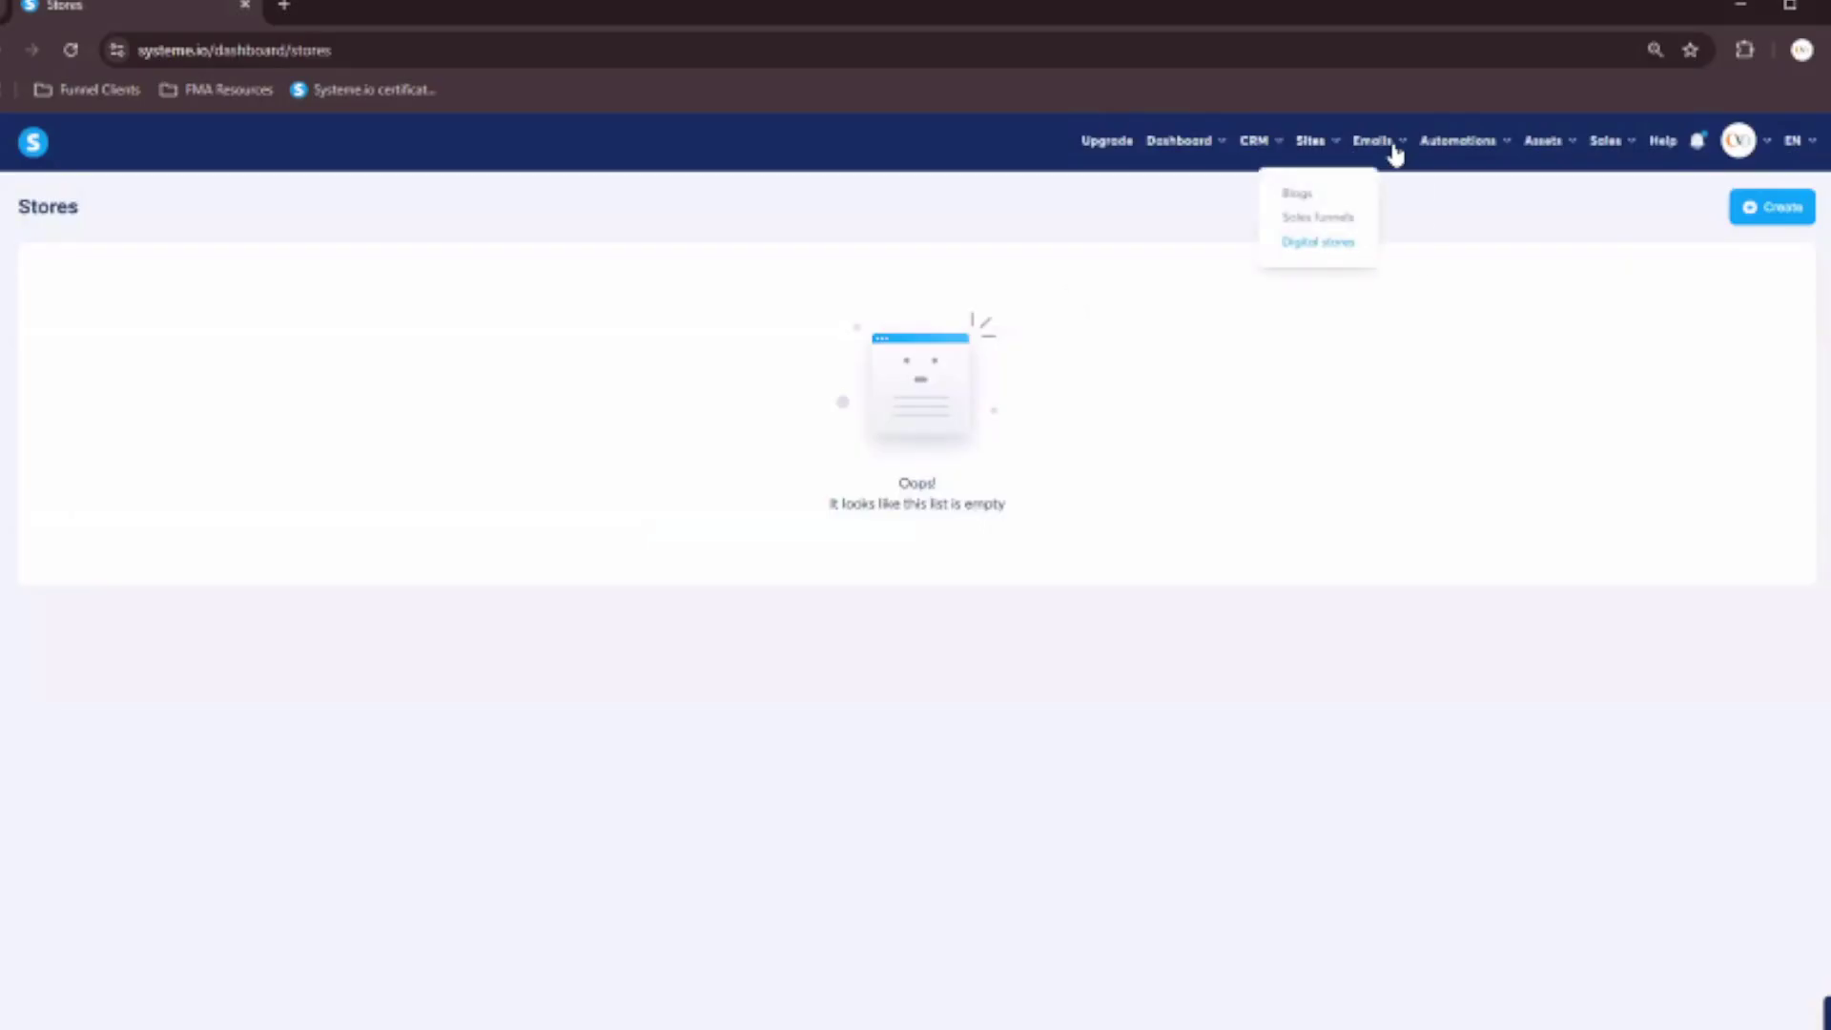
pyautogui.moveTo(1395, 152)
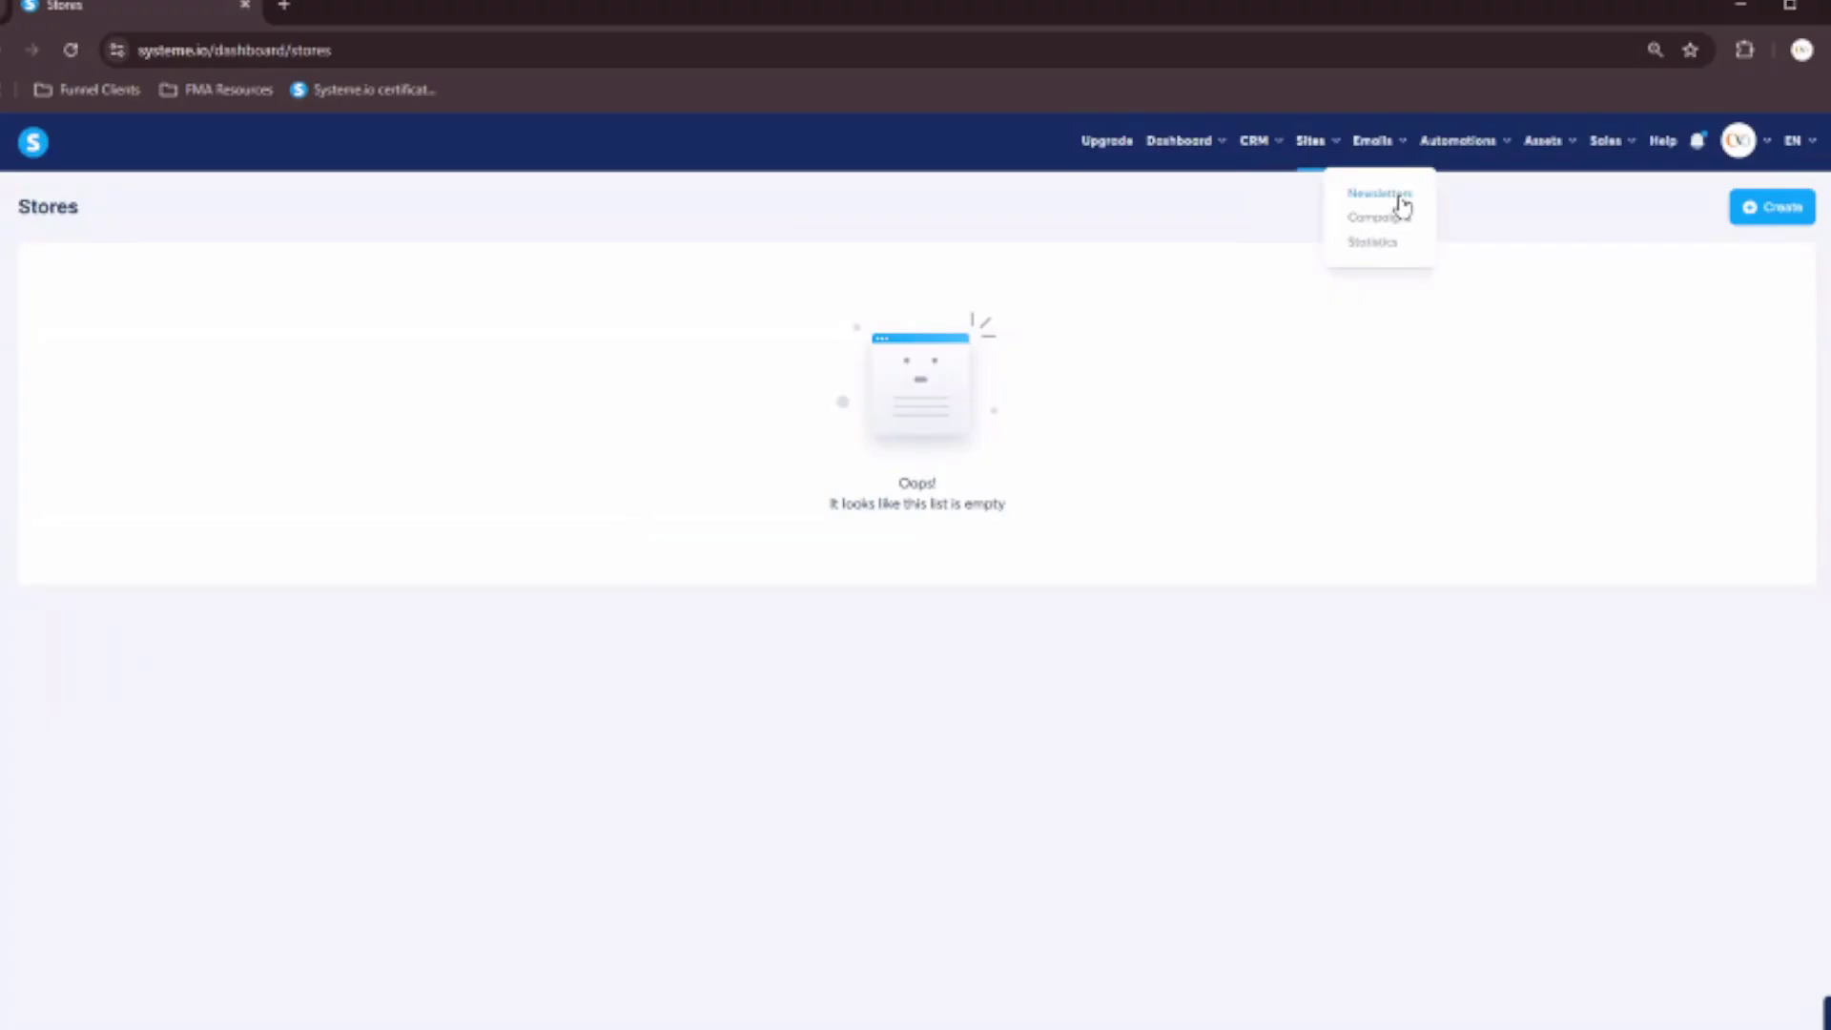
# Create a newsletter from the laptop-photo template with subject and sender name 76978.
pyautogui.click(1400, 198)
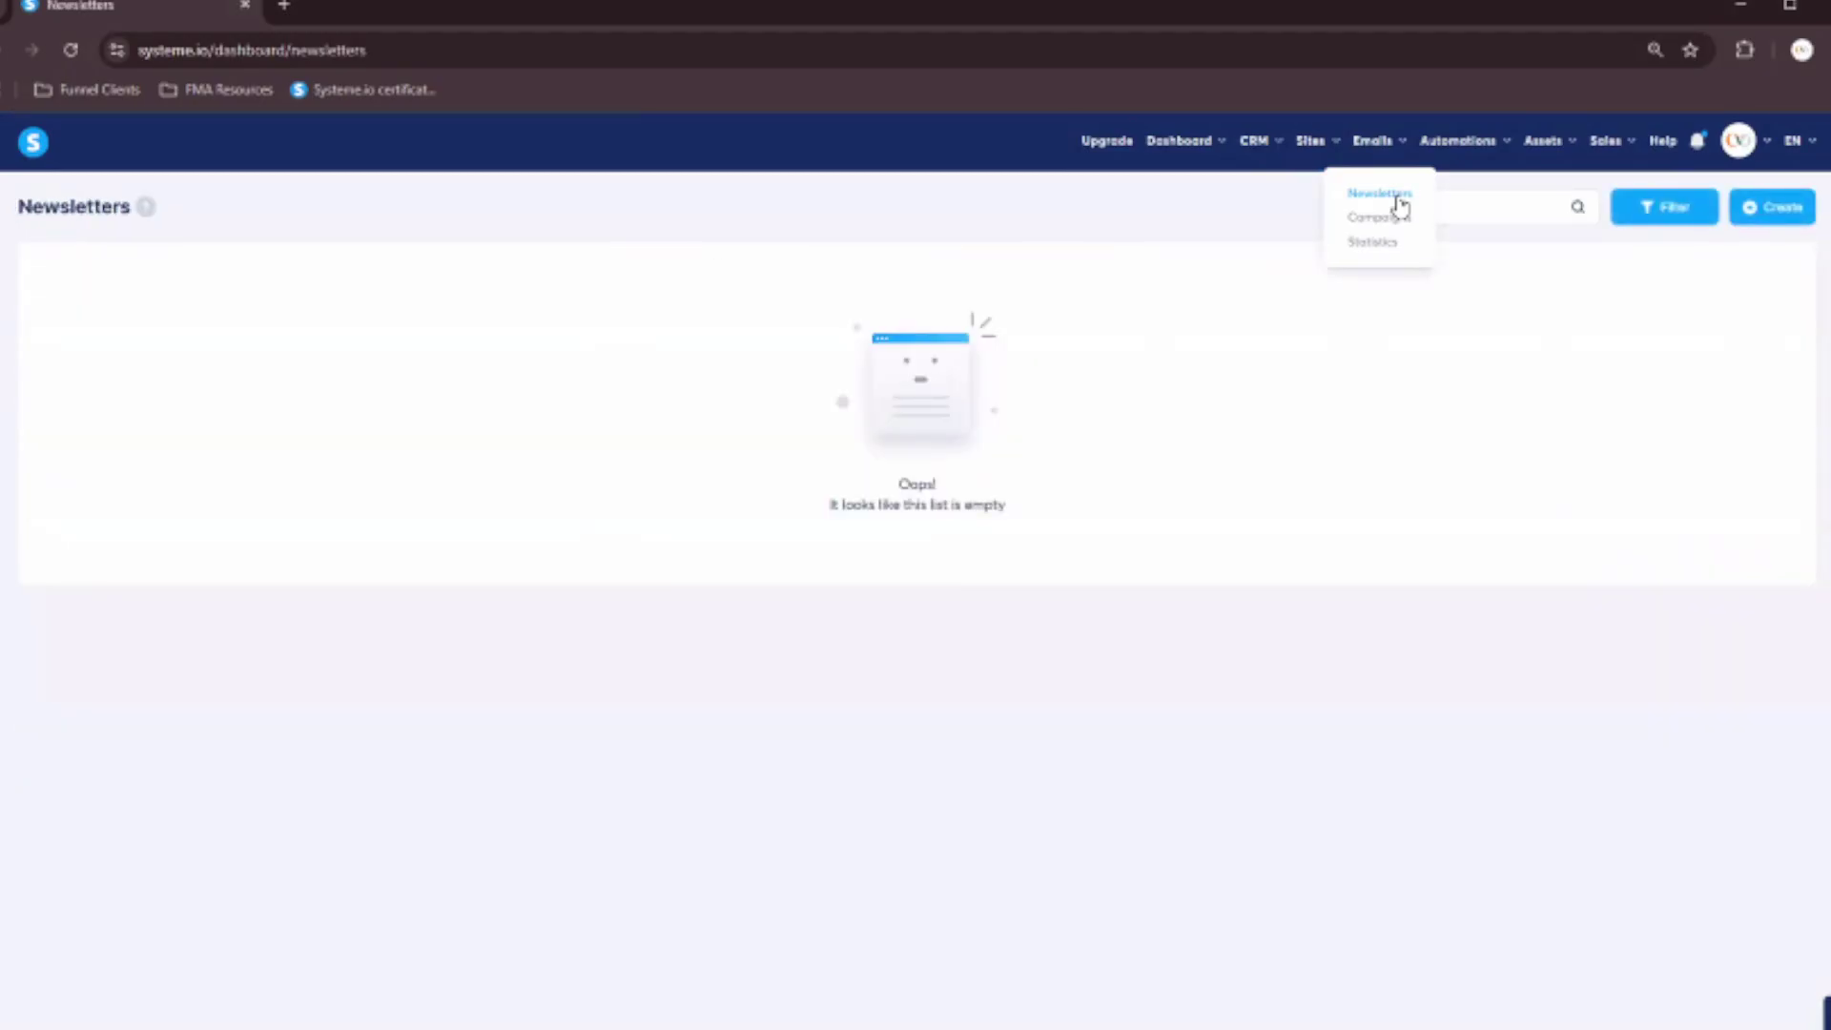
pyautogui.click(1795, 210)
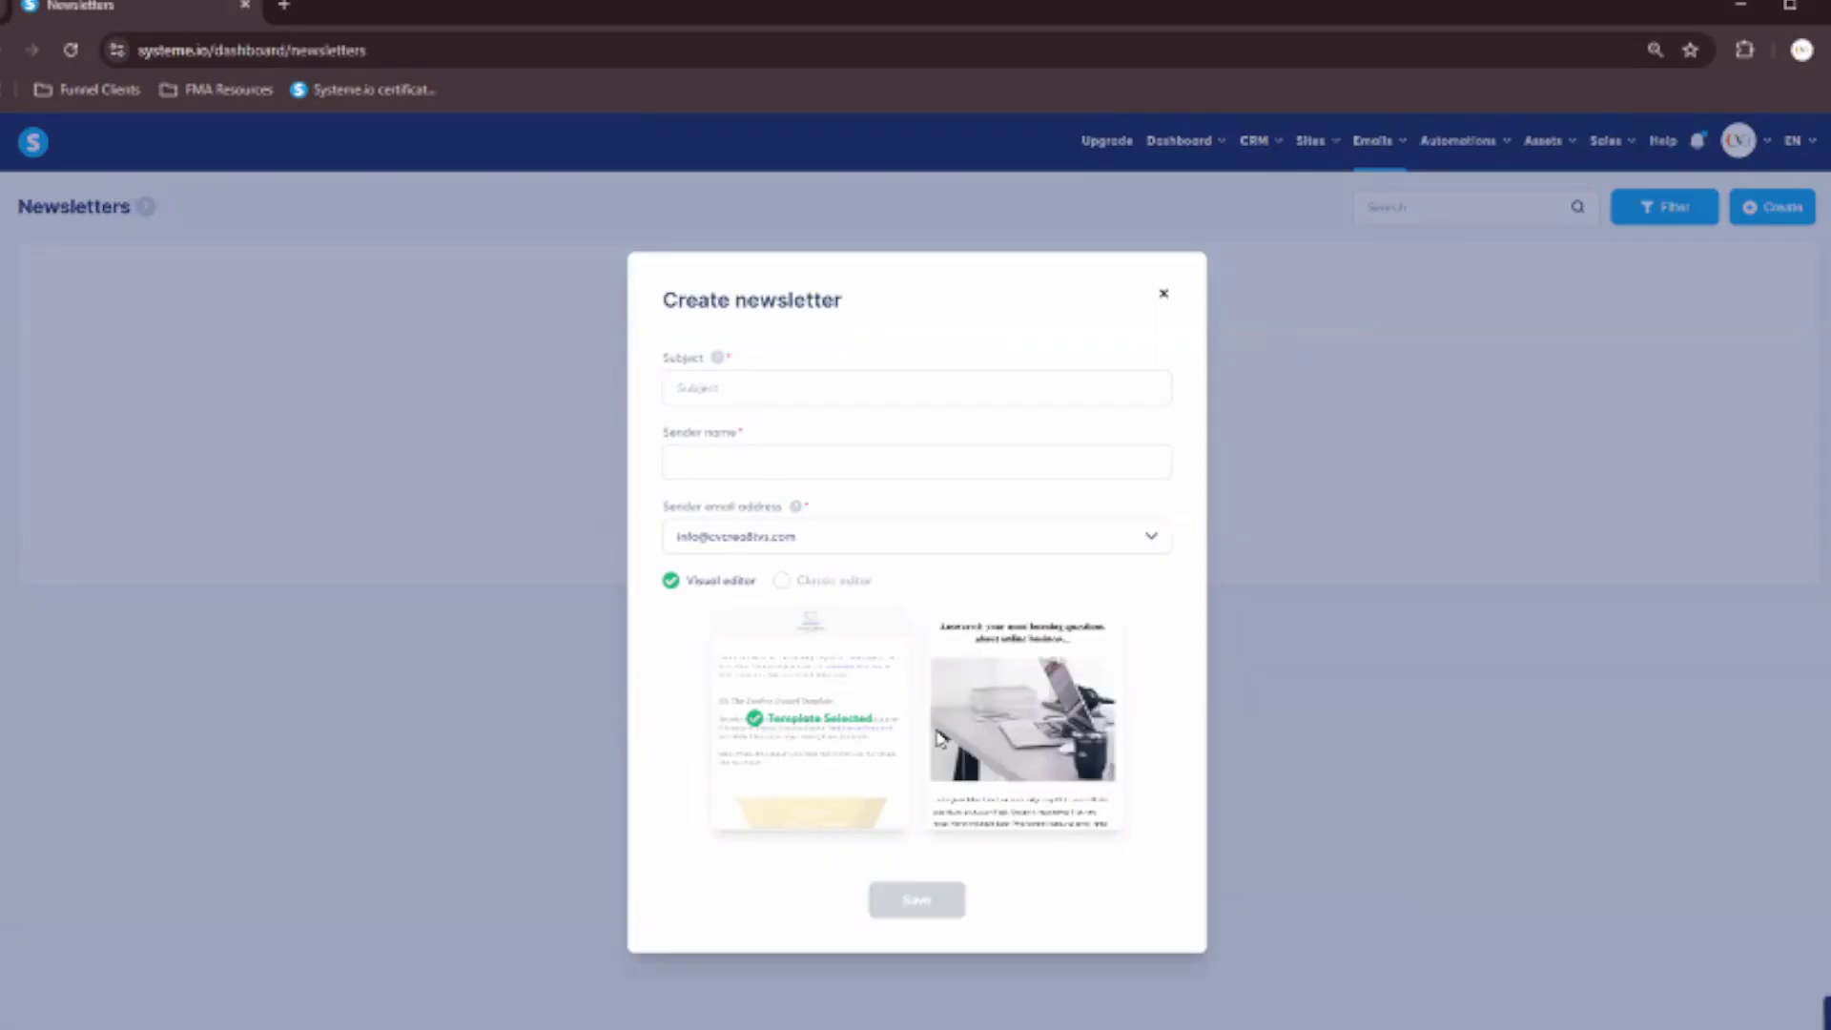
pyautogui.moveTo(952, 738)
pyautogui.click(1028, 721)
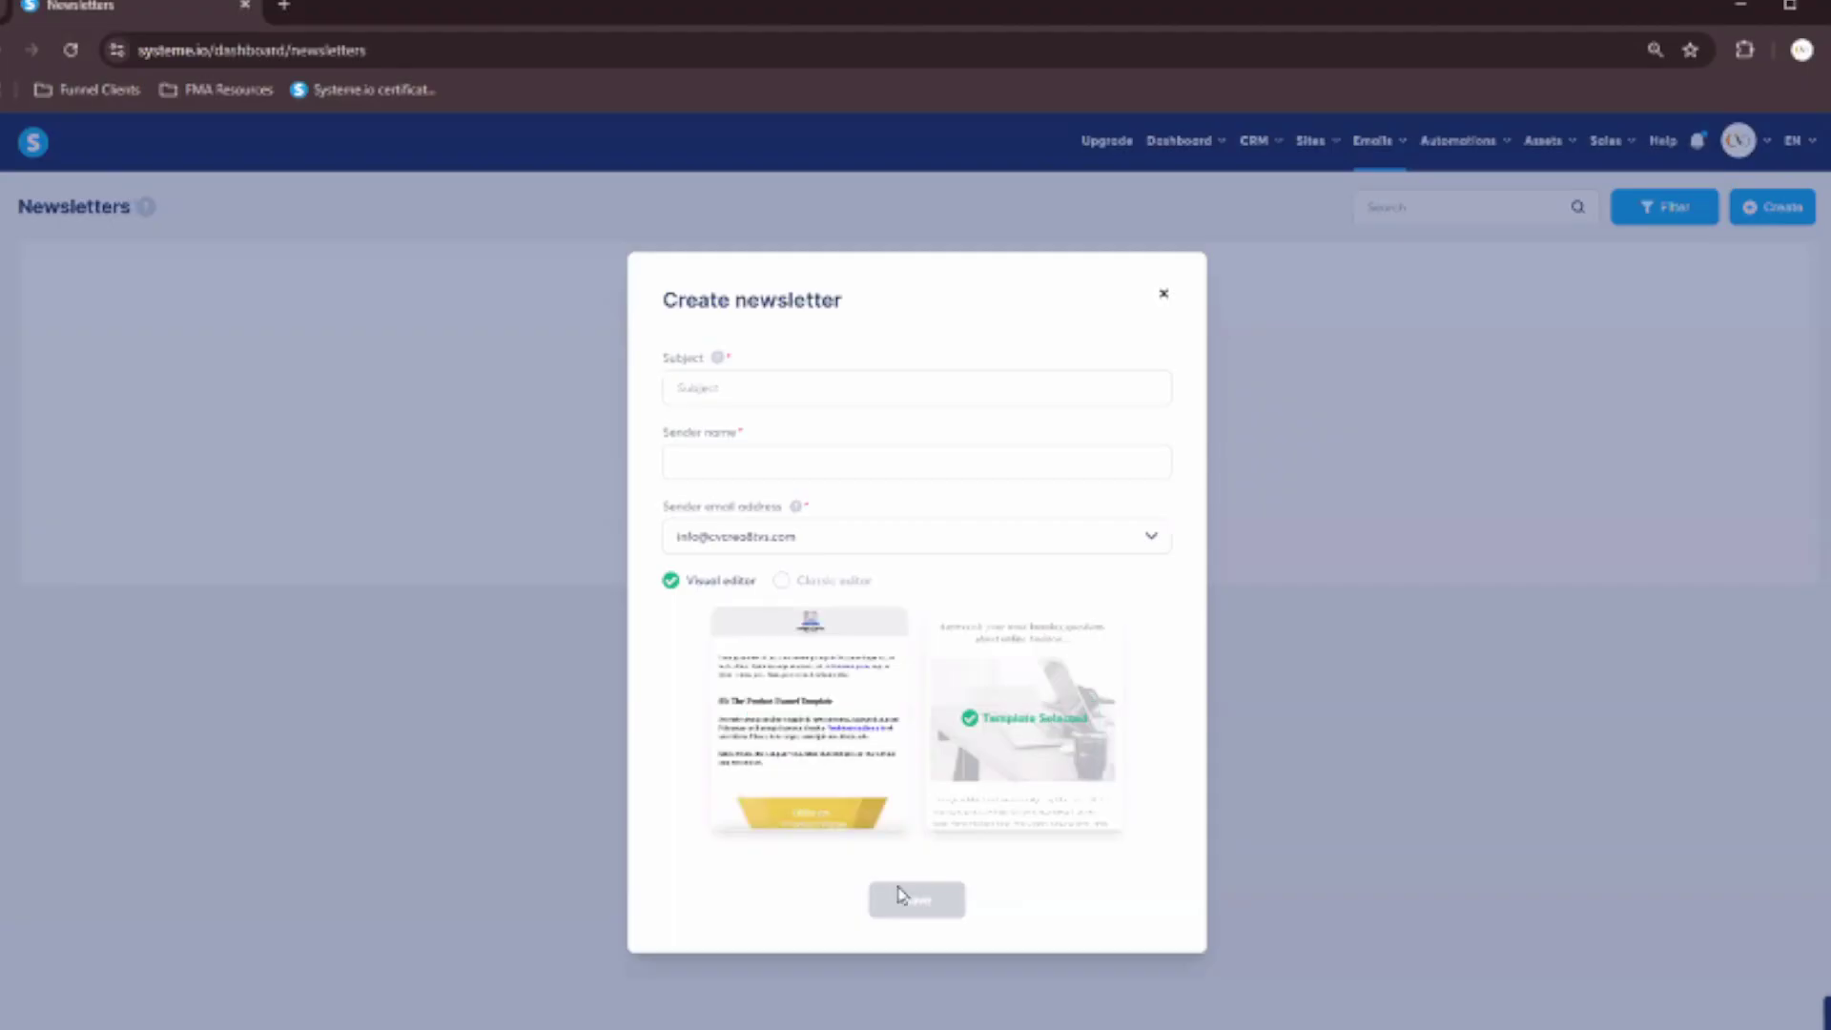
pyautogui.click(752, 388)
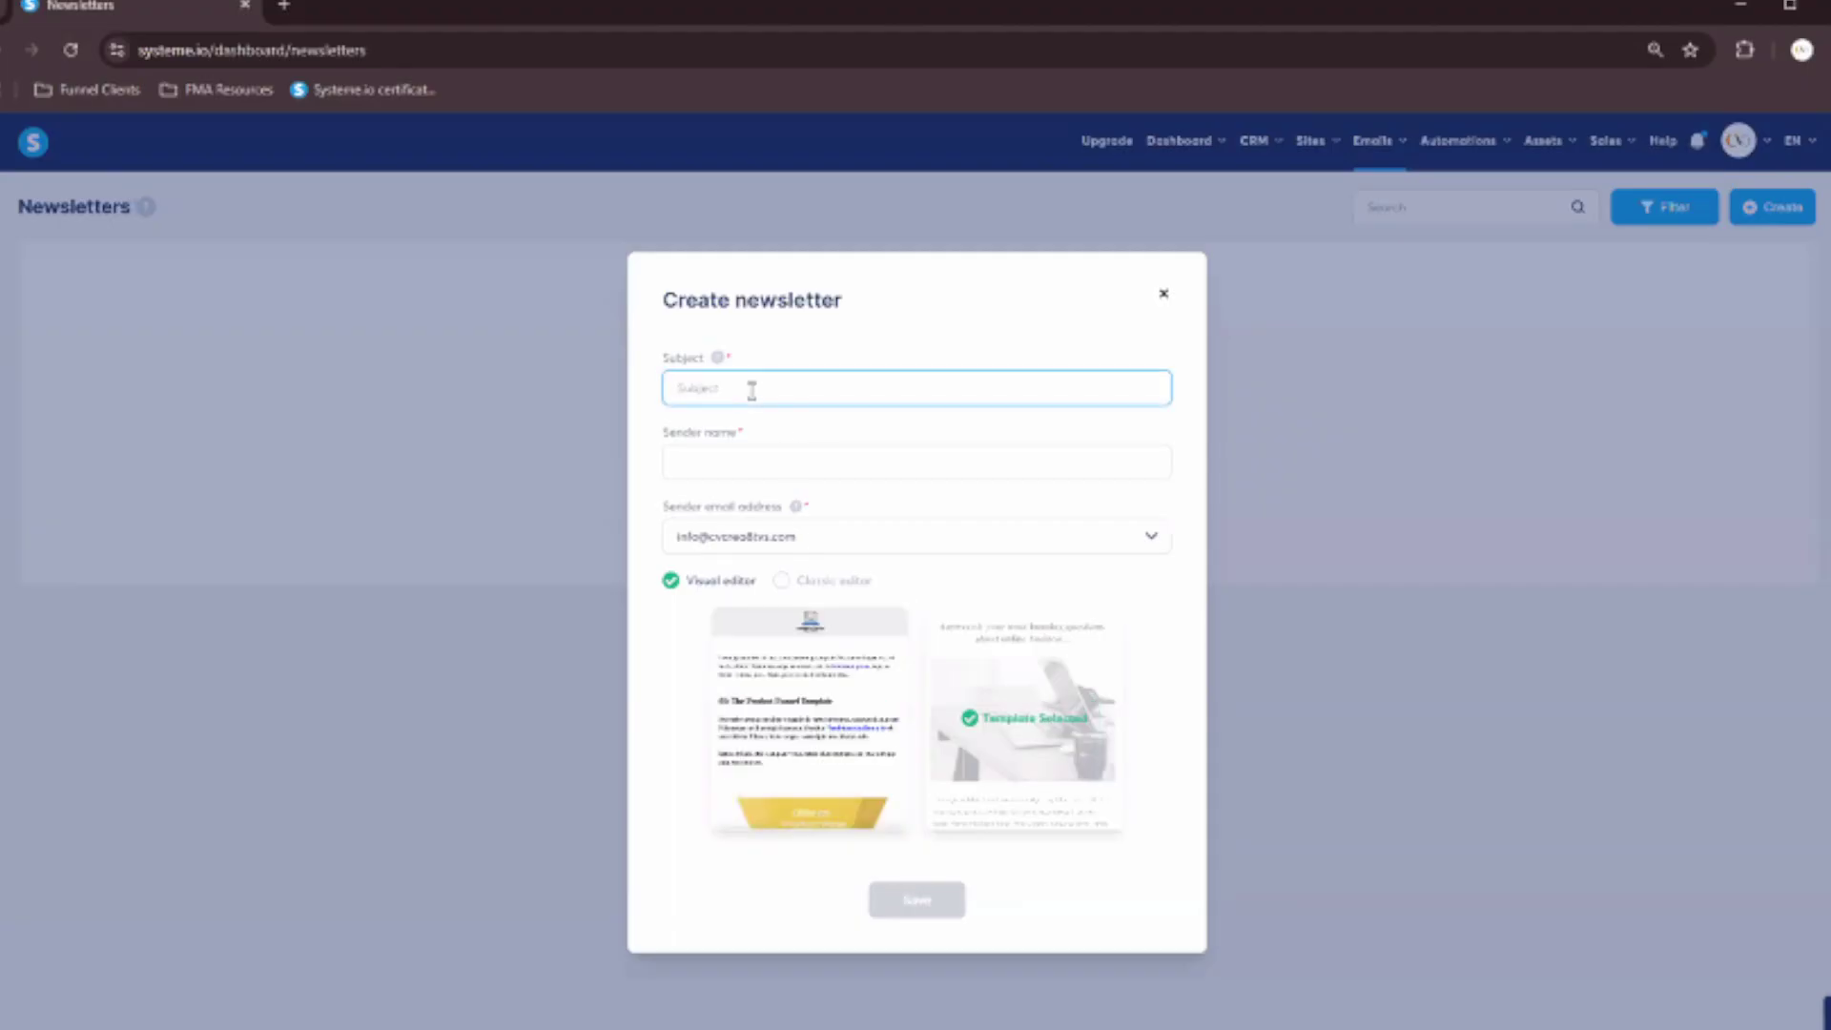
pyautogui.write('76978')
pyautogui.click(747, 462)
pyautogui.write('76978')
pyautogui.click(916, 906)
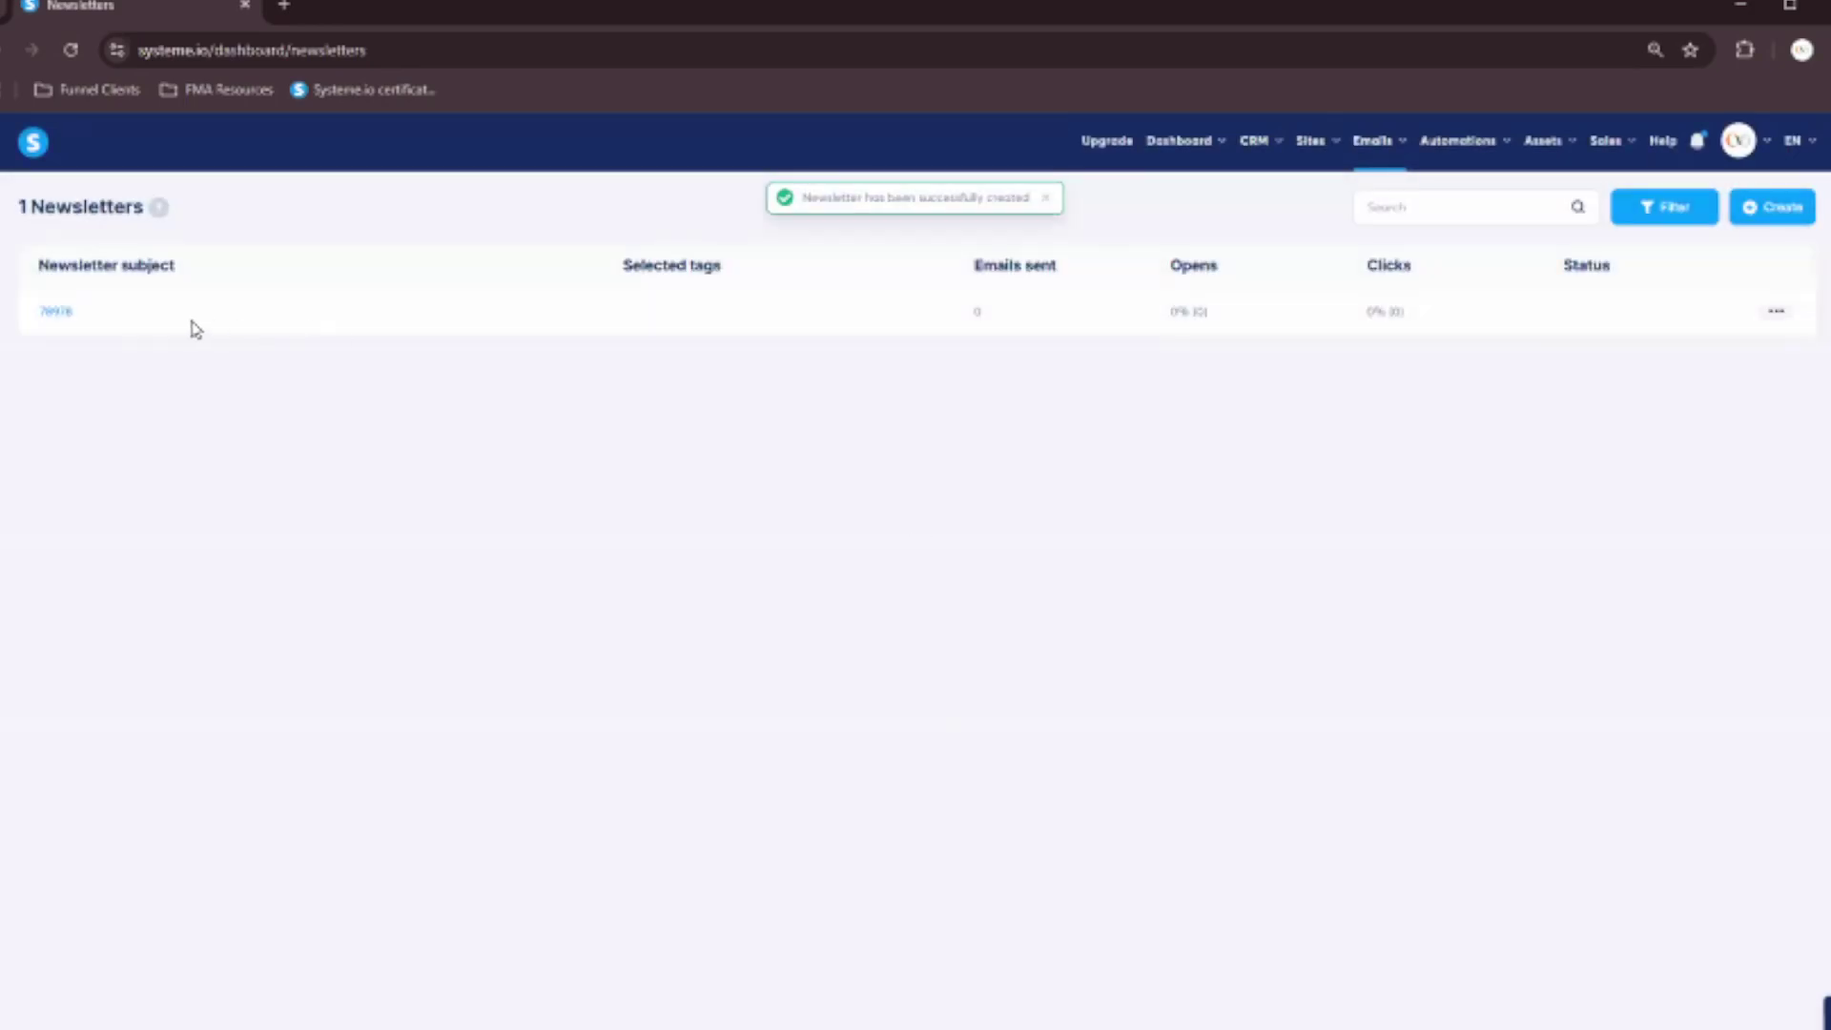
# Look over the new newsletter in the editor, then go to the email Campaigns list.
pyautogui.click(56, 312)
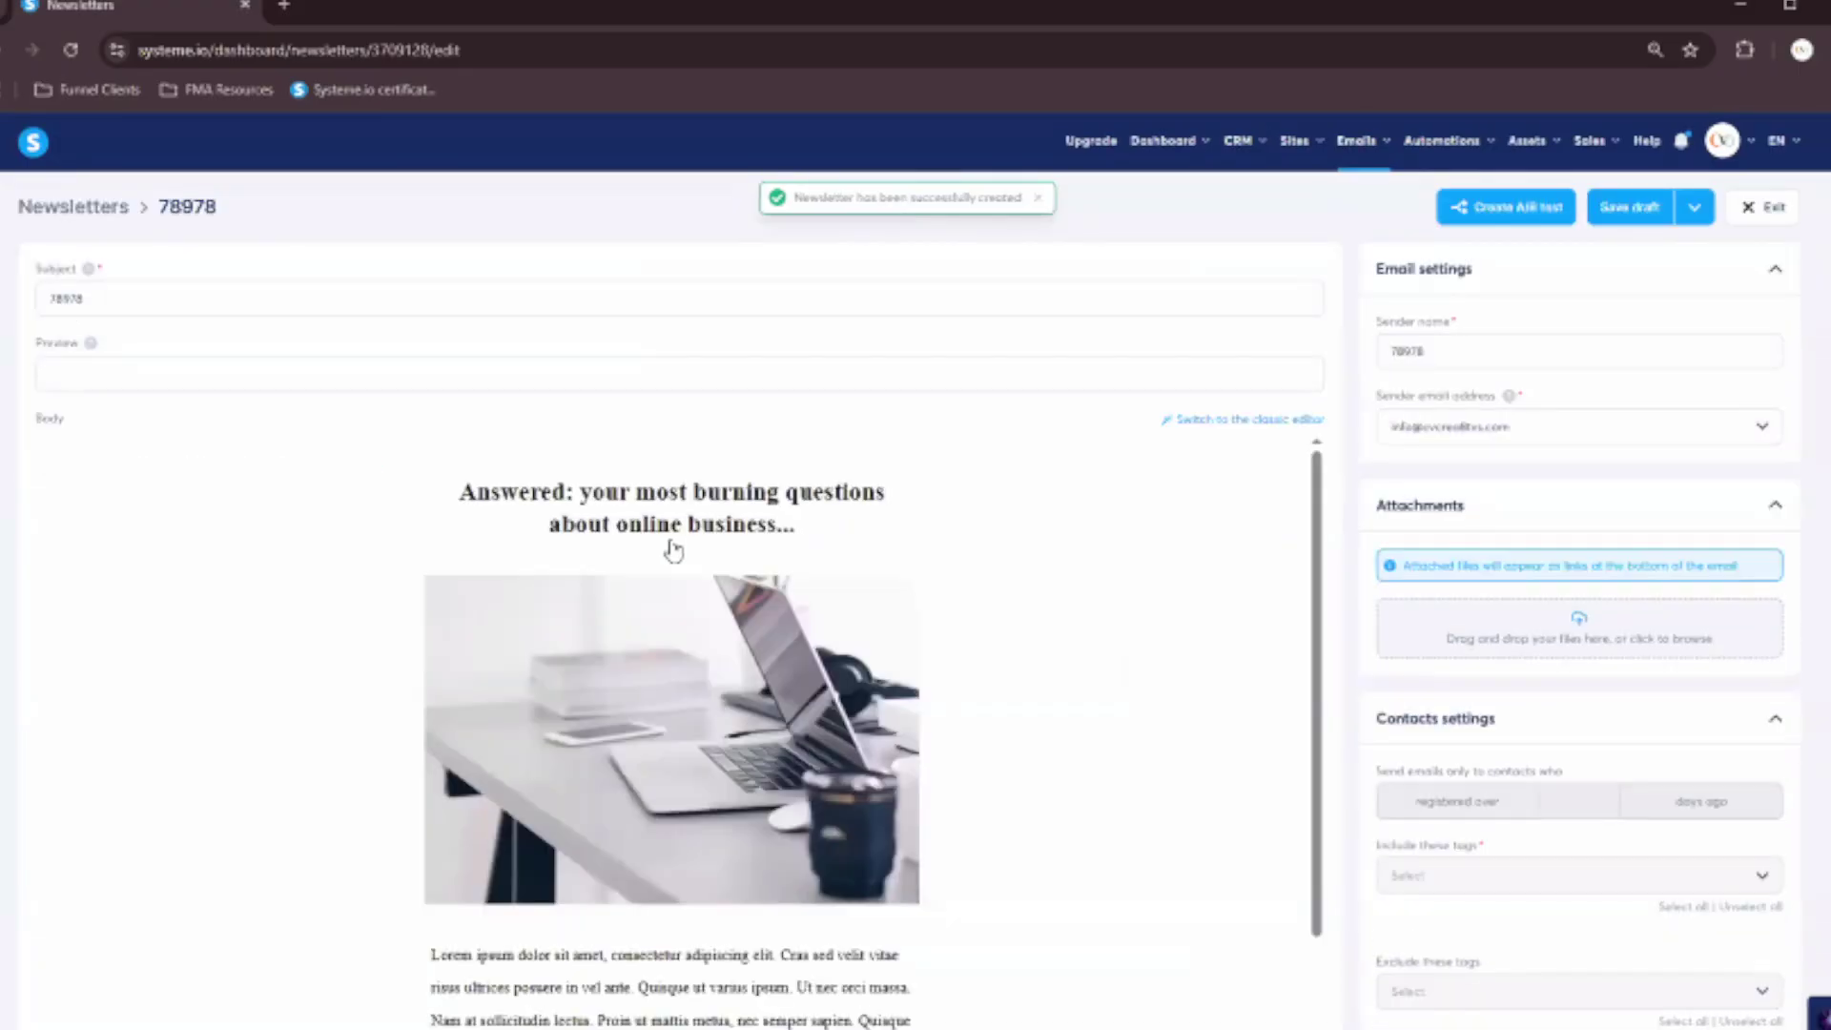
pyautogui.scroll(-7, 674, 543)
pyautogui.scroll(7, 768, 720)
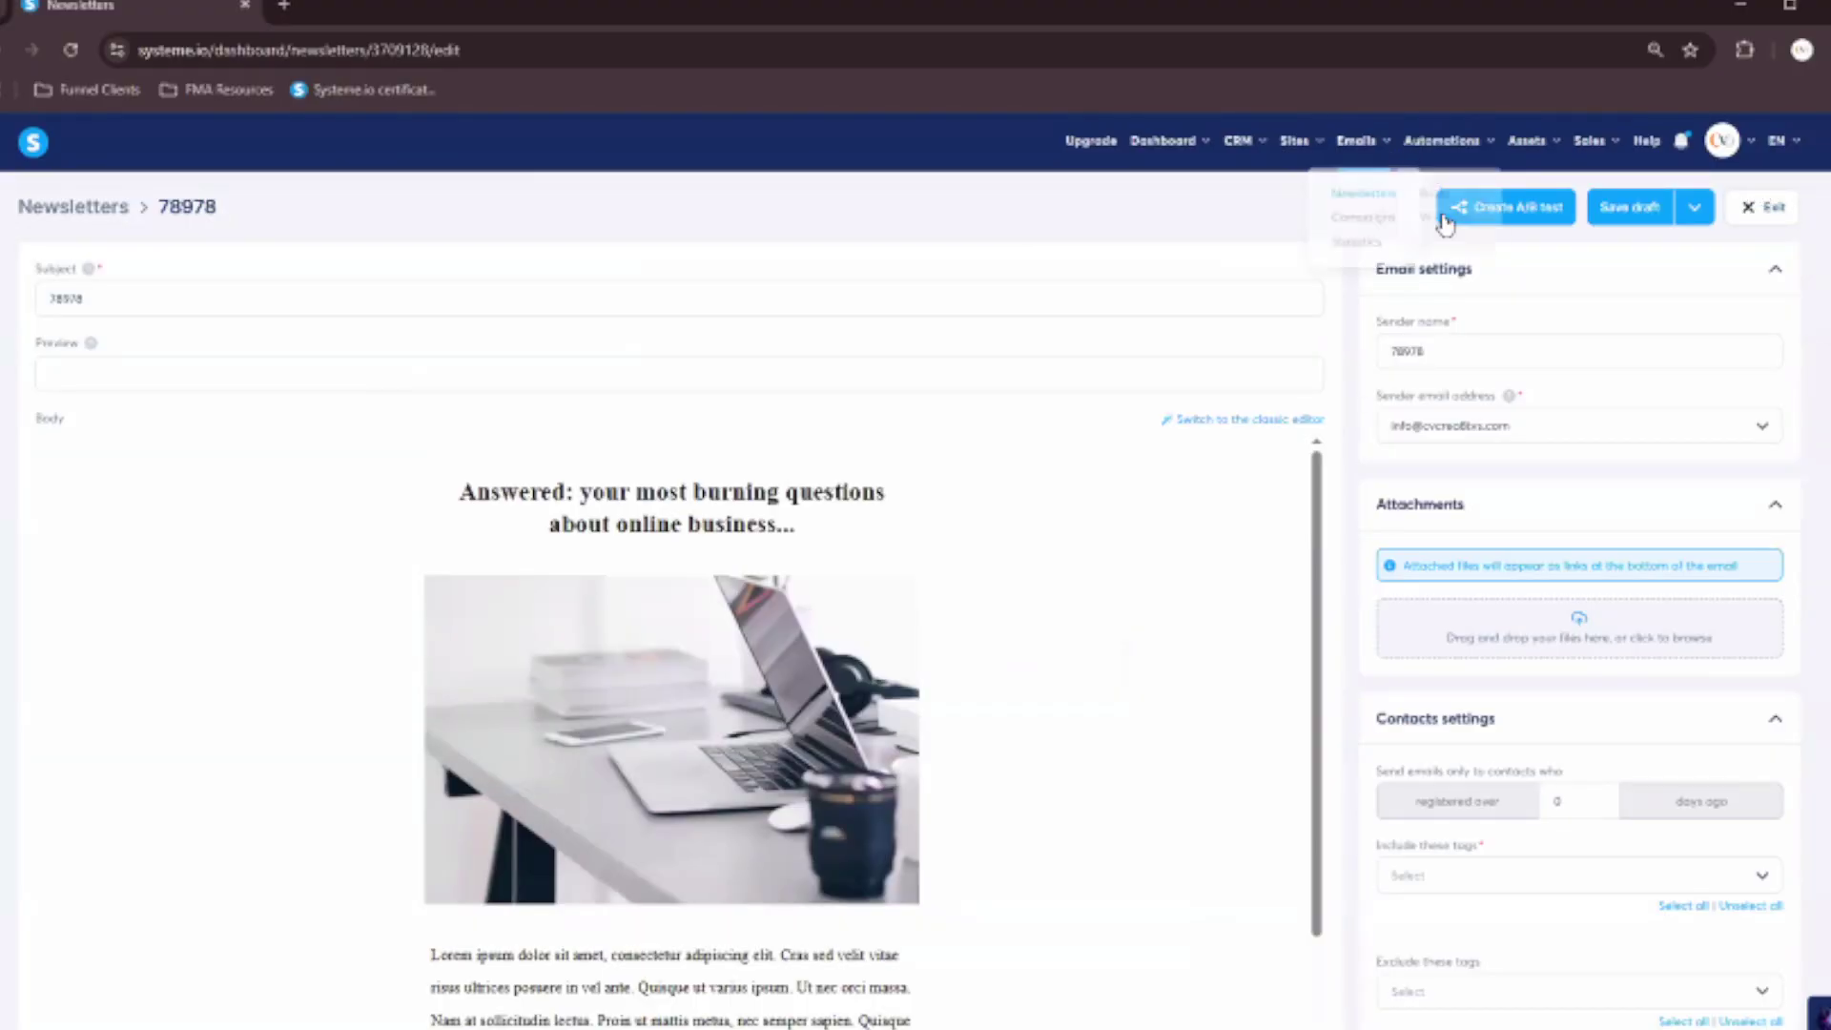
pyautogui.moveTo(1356, 143)
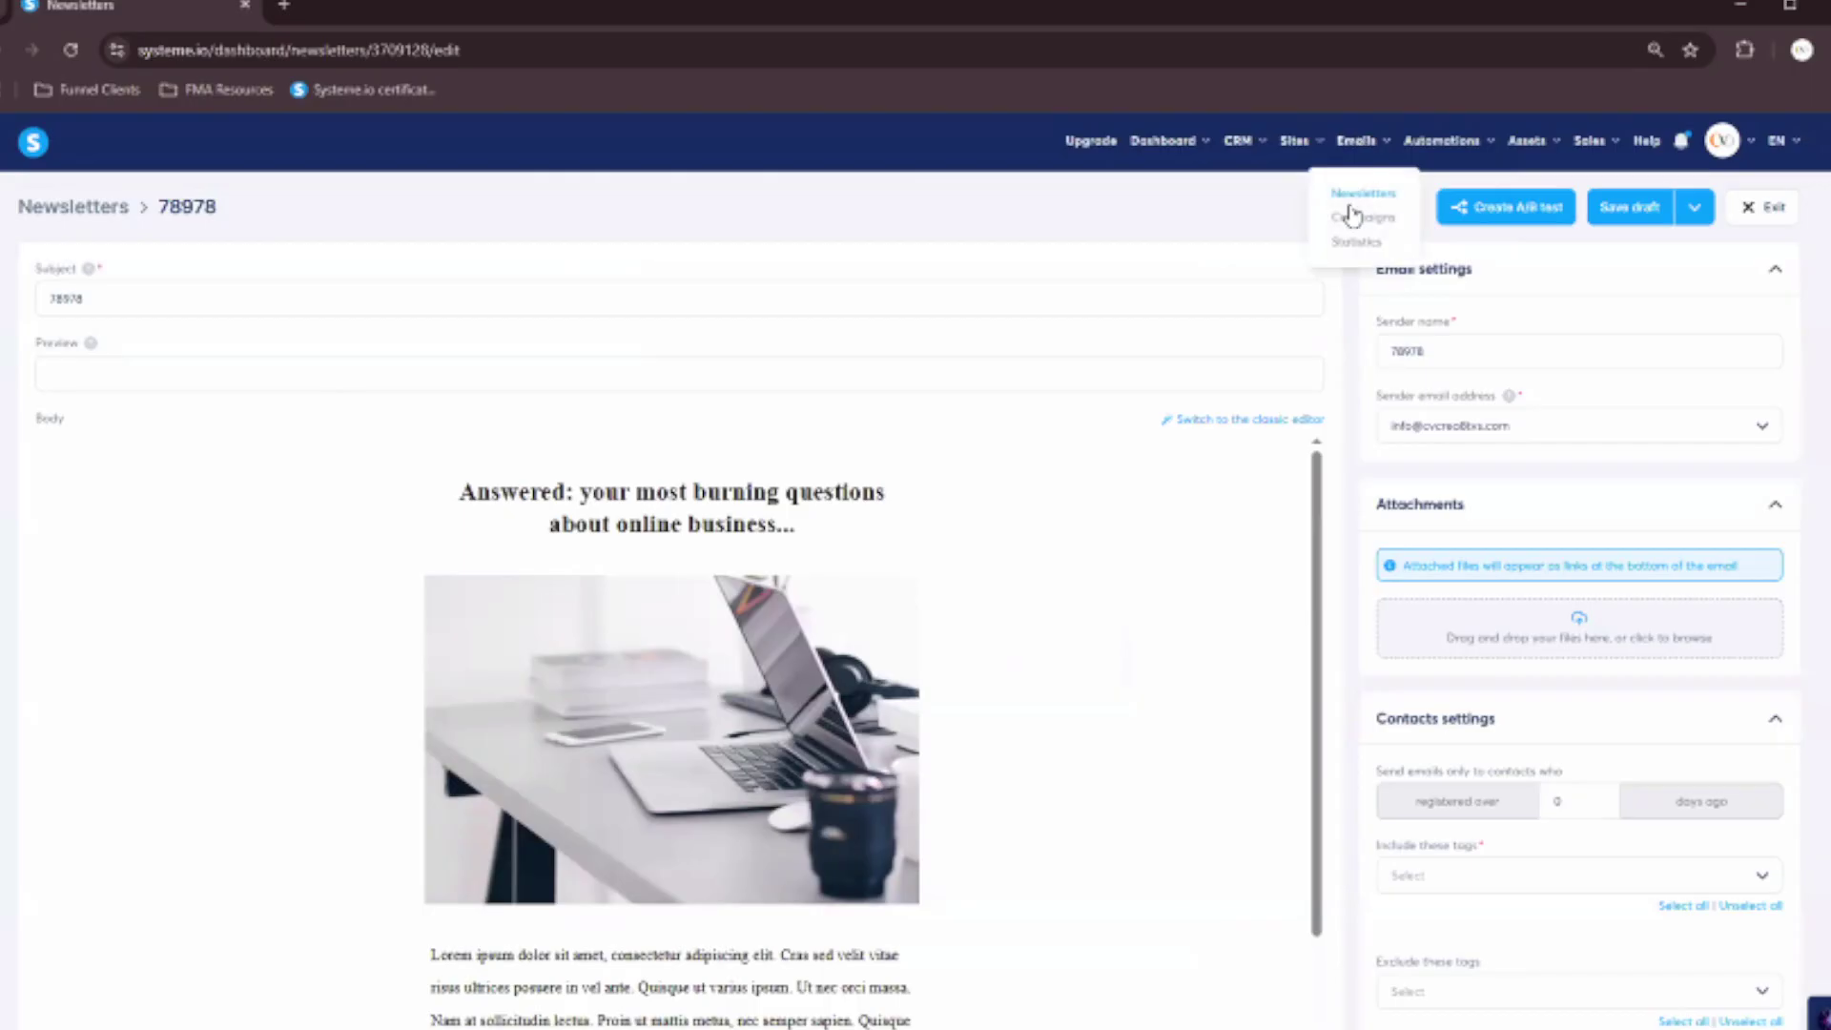
pyautogui.click(1352, 220)
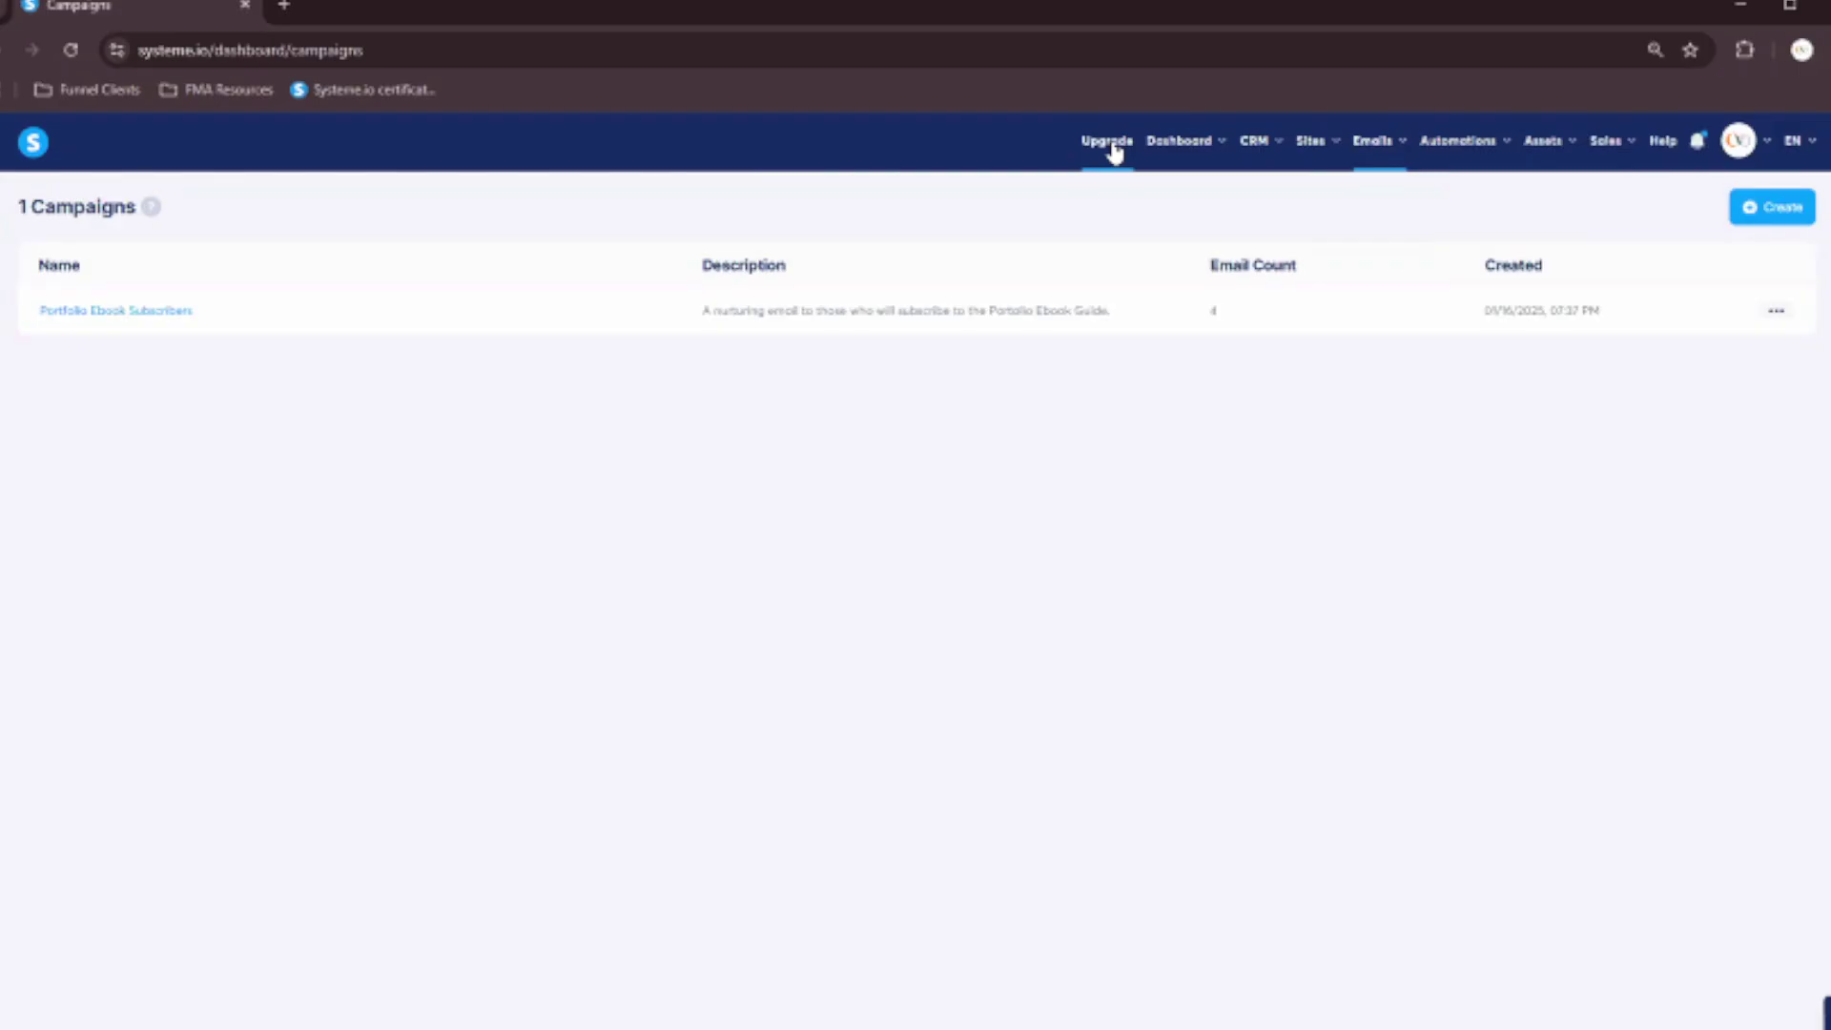
# Open Emails > Statistics and scroll through the sent, open, spam and bounce charts and Emails table.
pyautogui.moveTo(1390, 149)
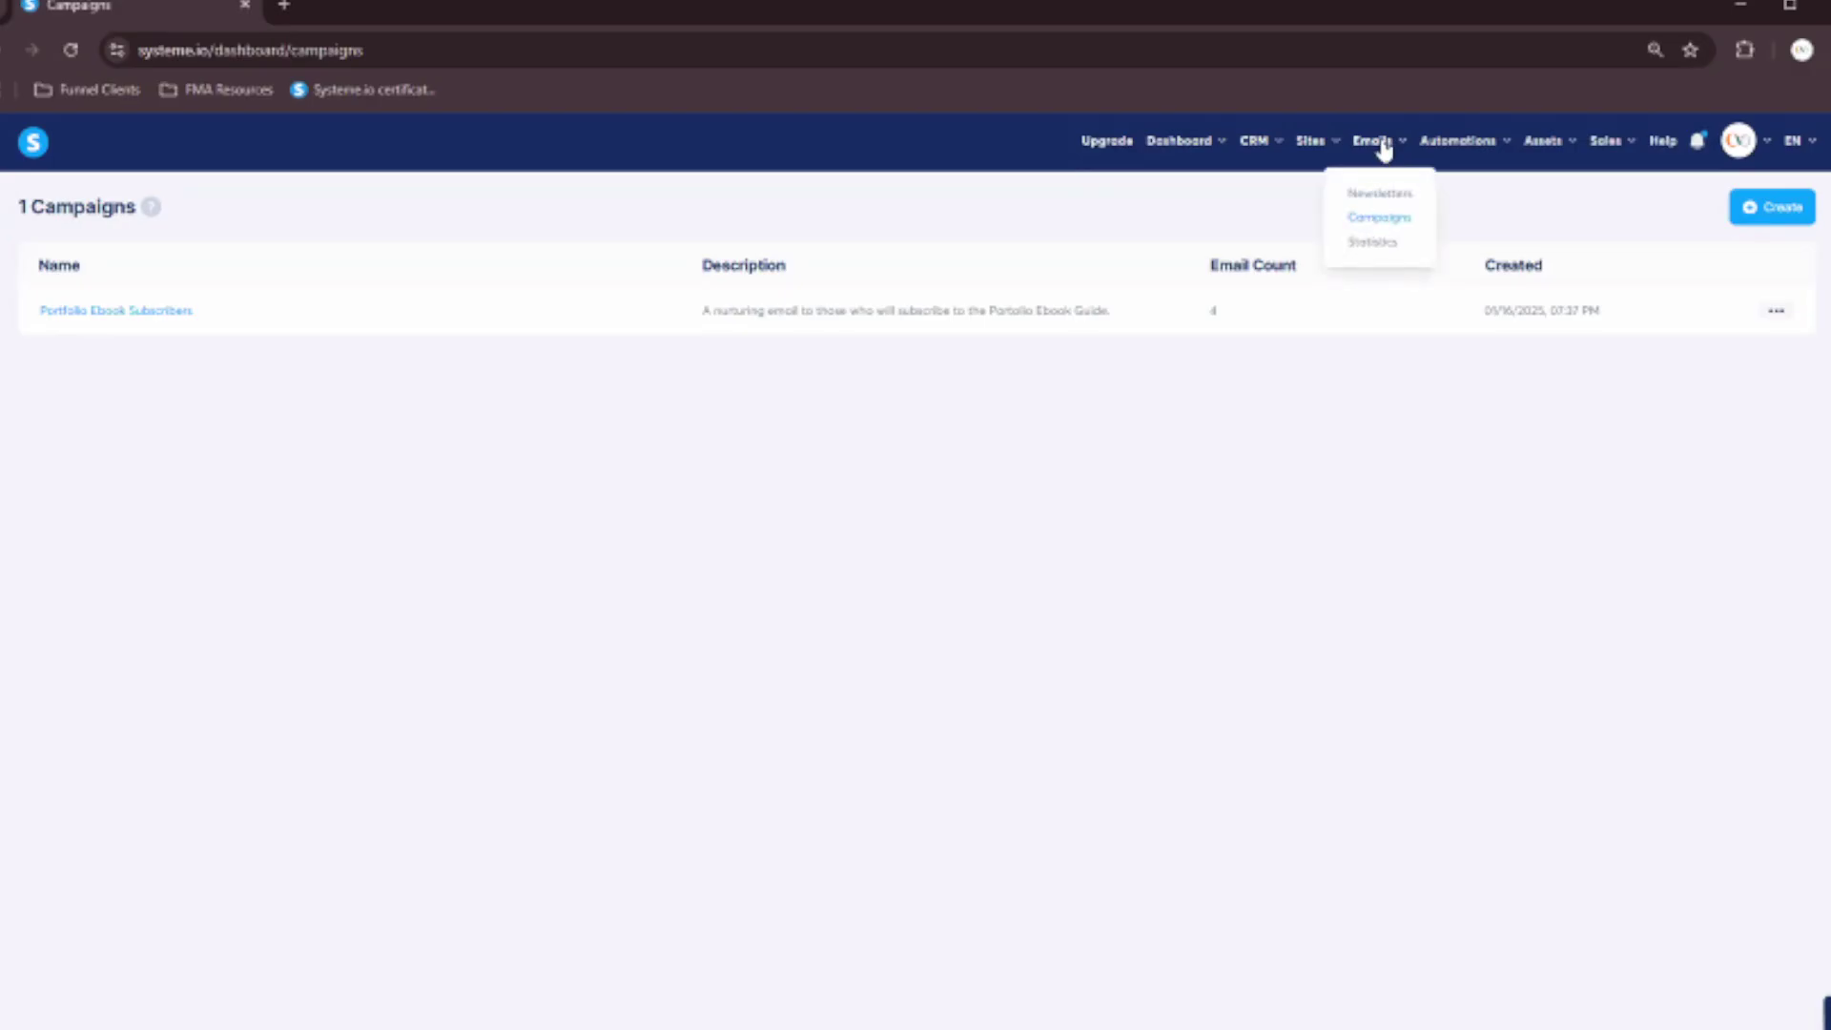
pyautogui.click(1374, 240)
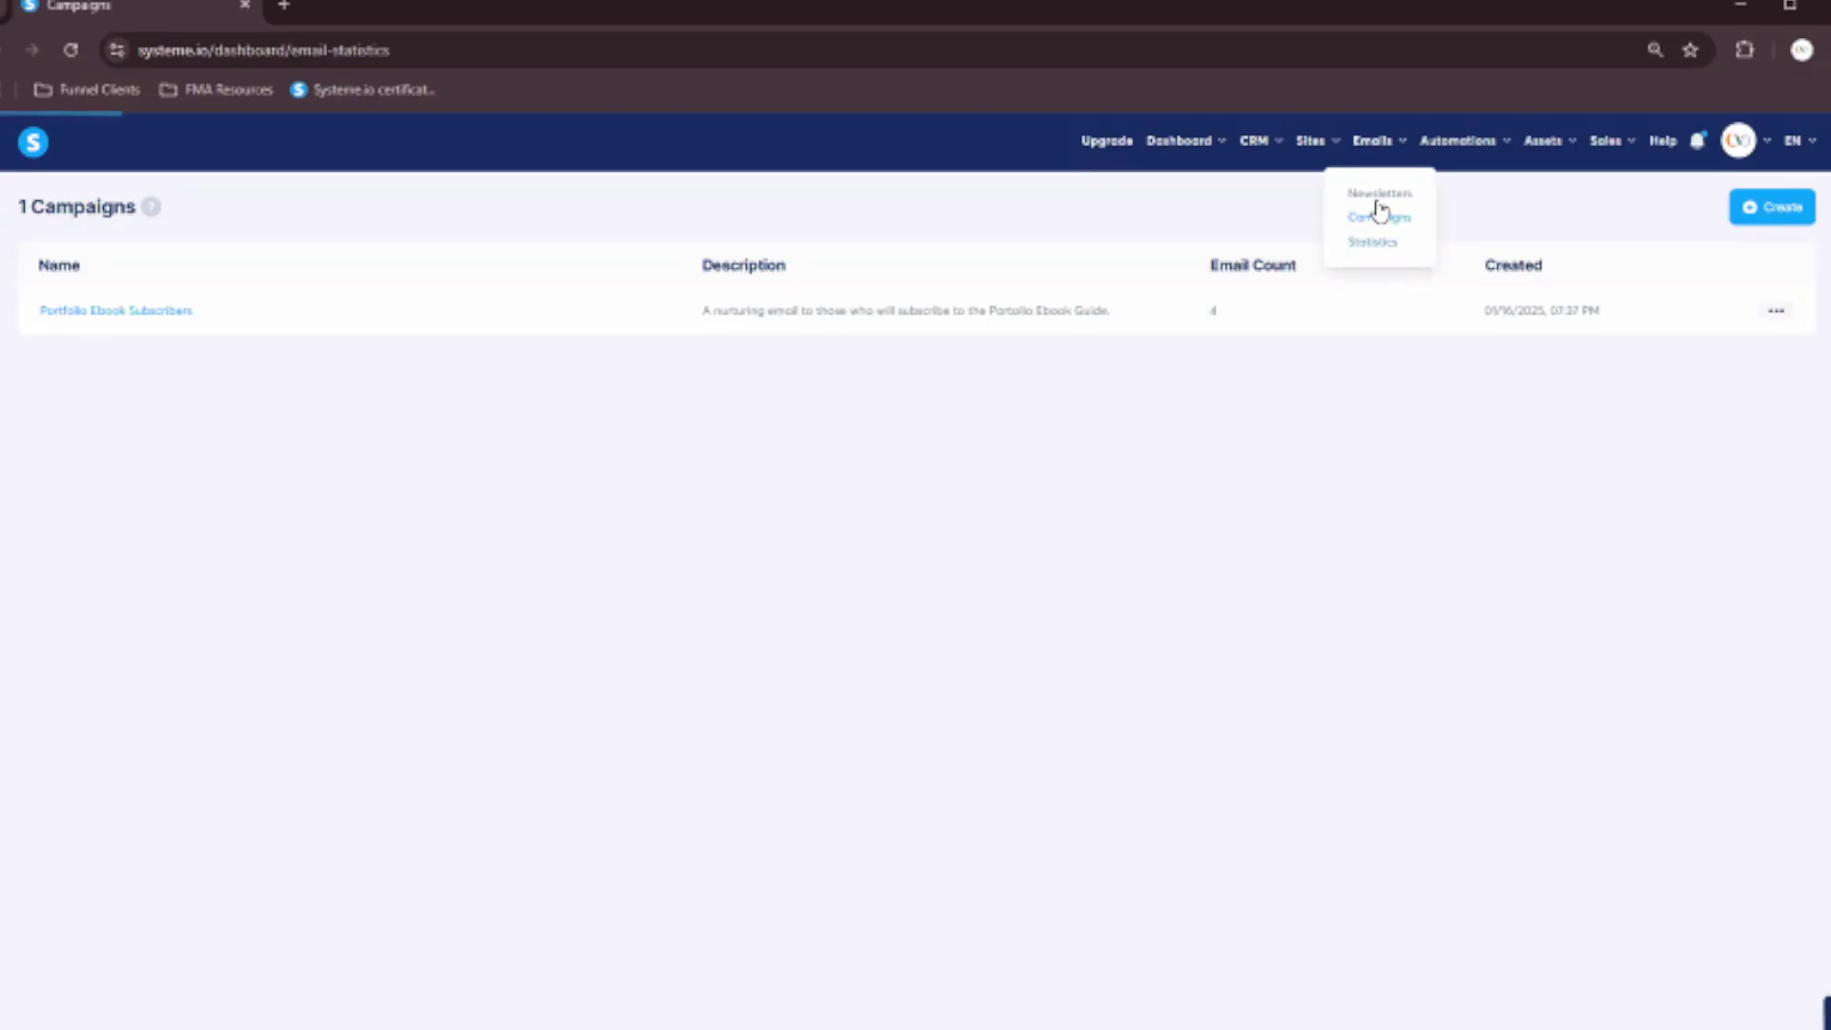
pyautogui.scroll(-5, 147, 601)
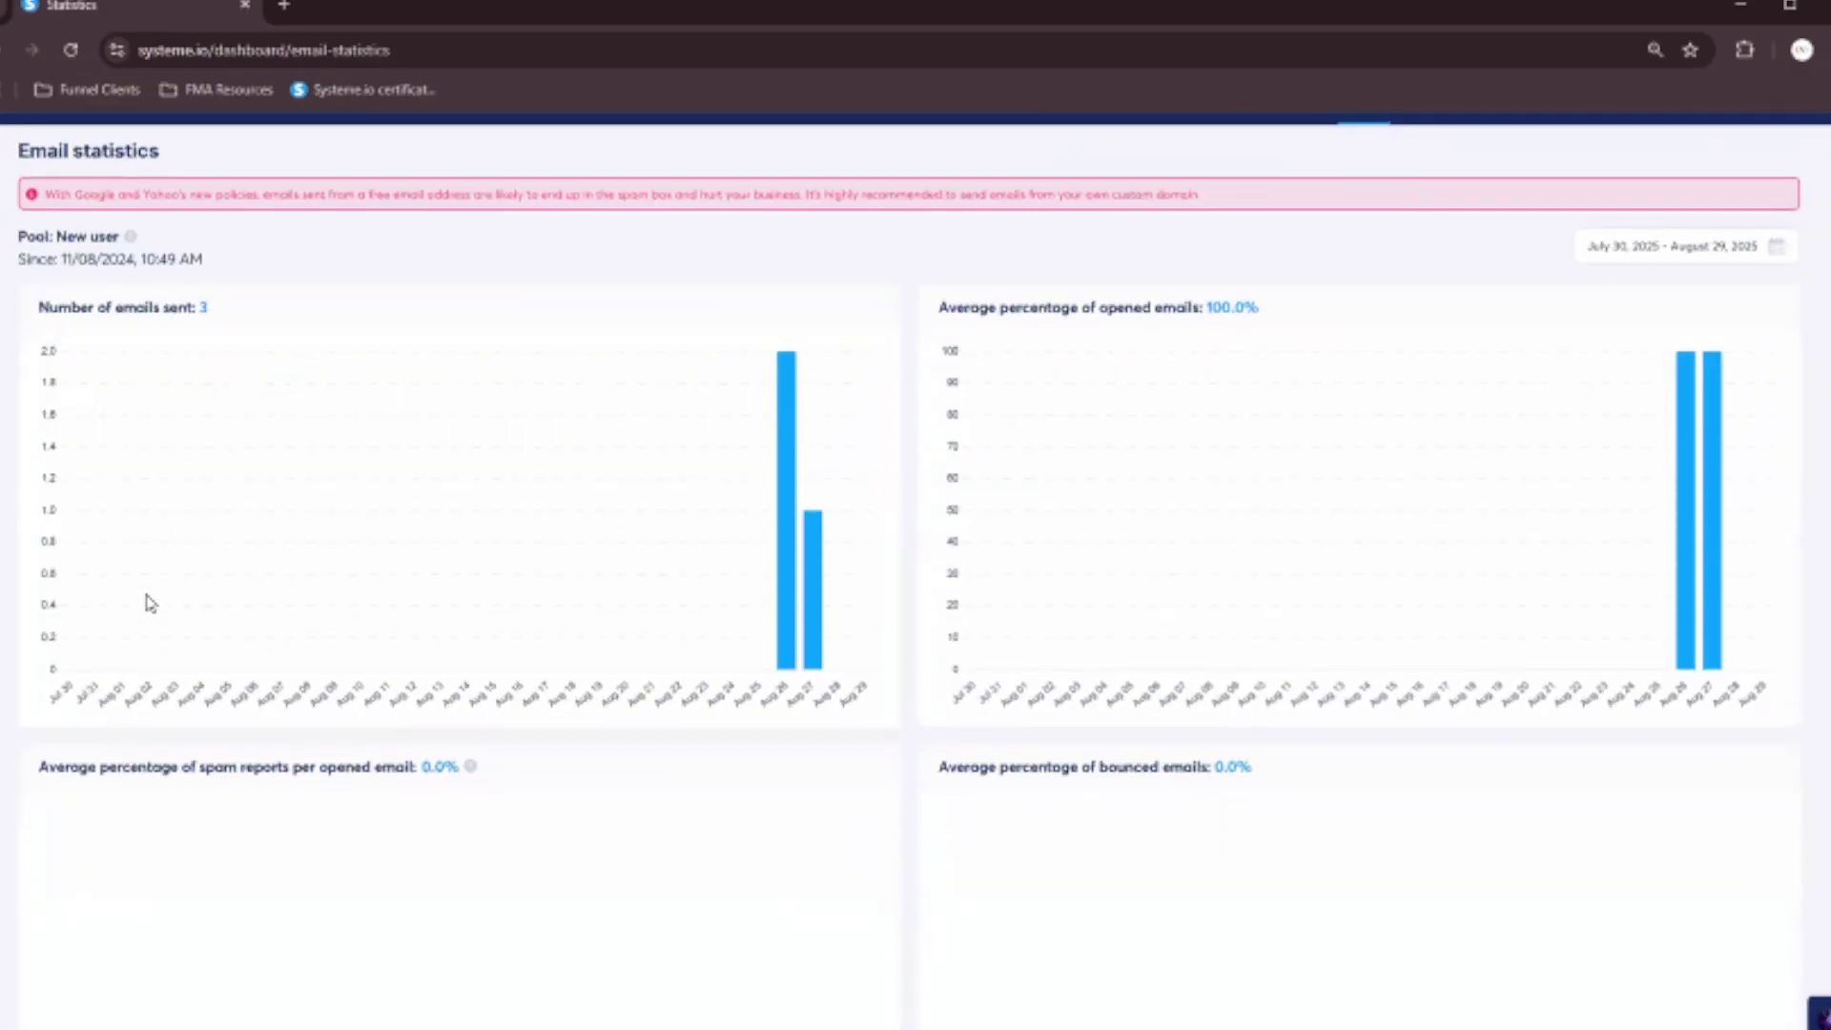
pyautogui.scroll(5, 159, 600)
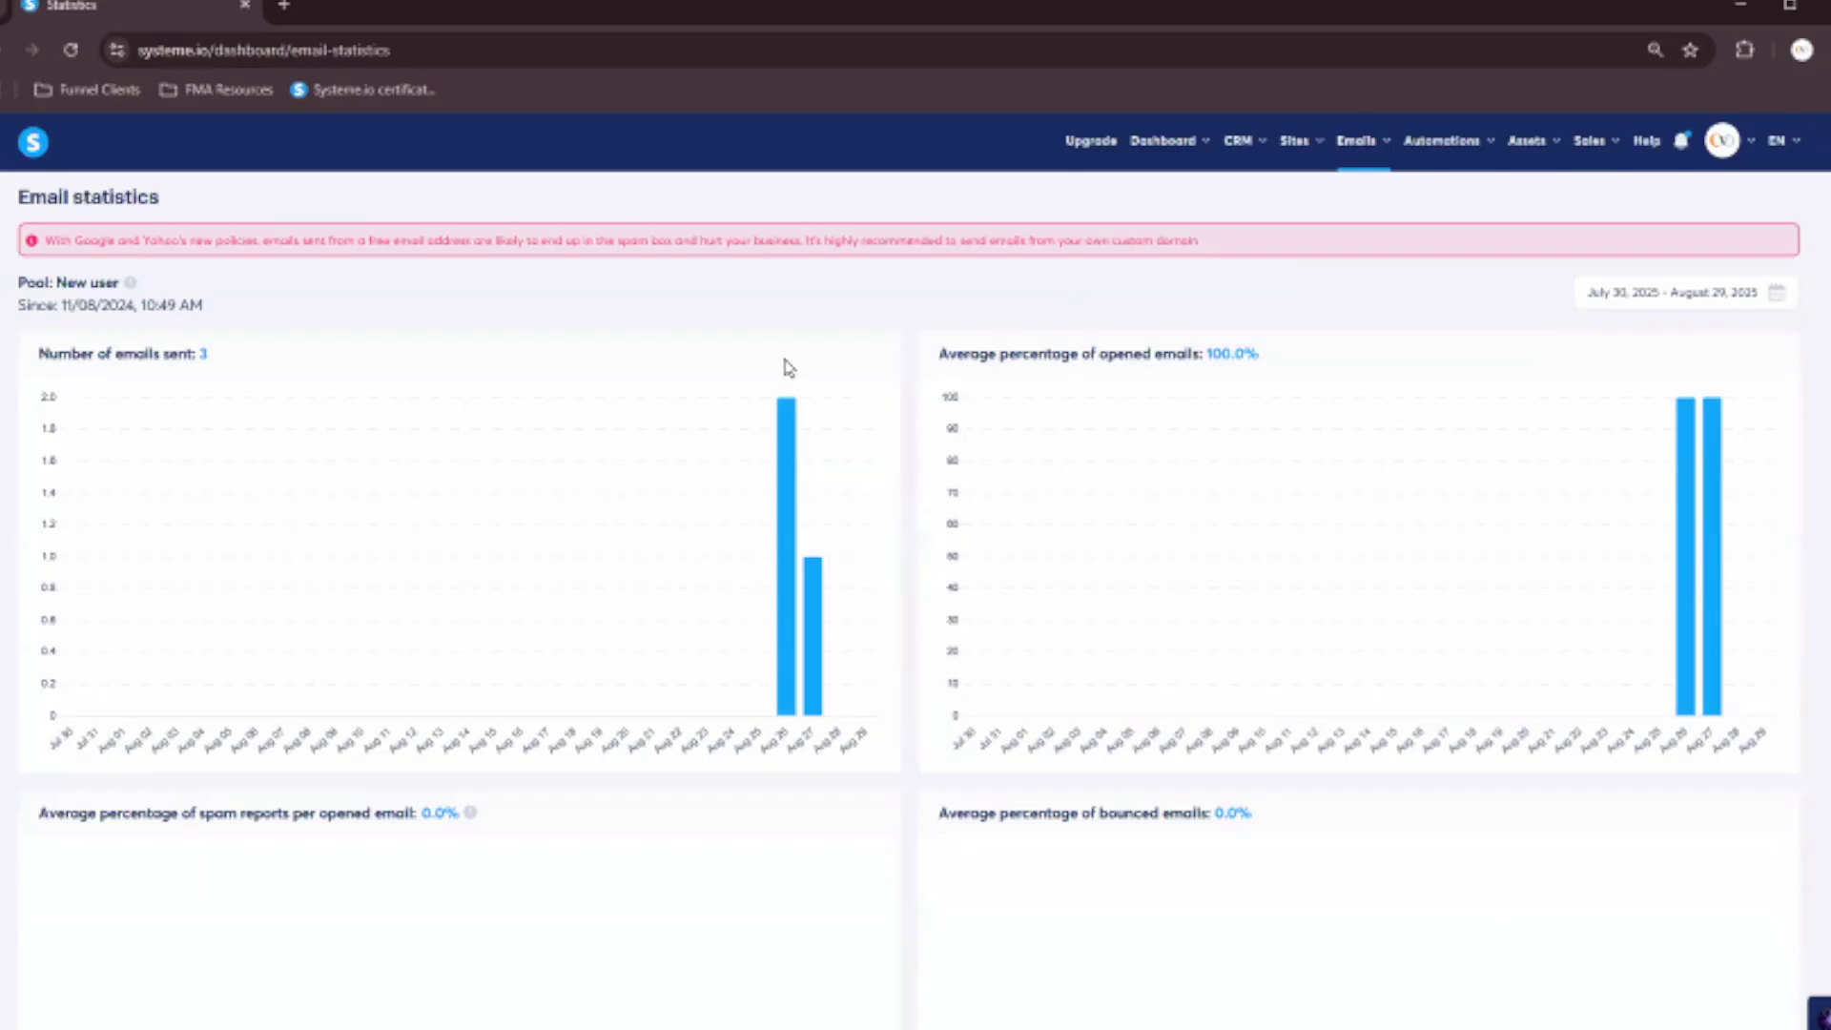
pyautogui.scroll(-1, 1092, 376)
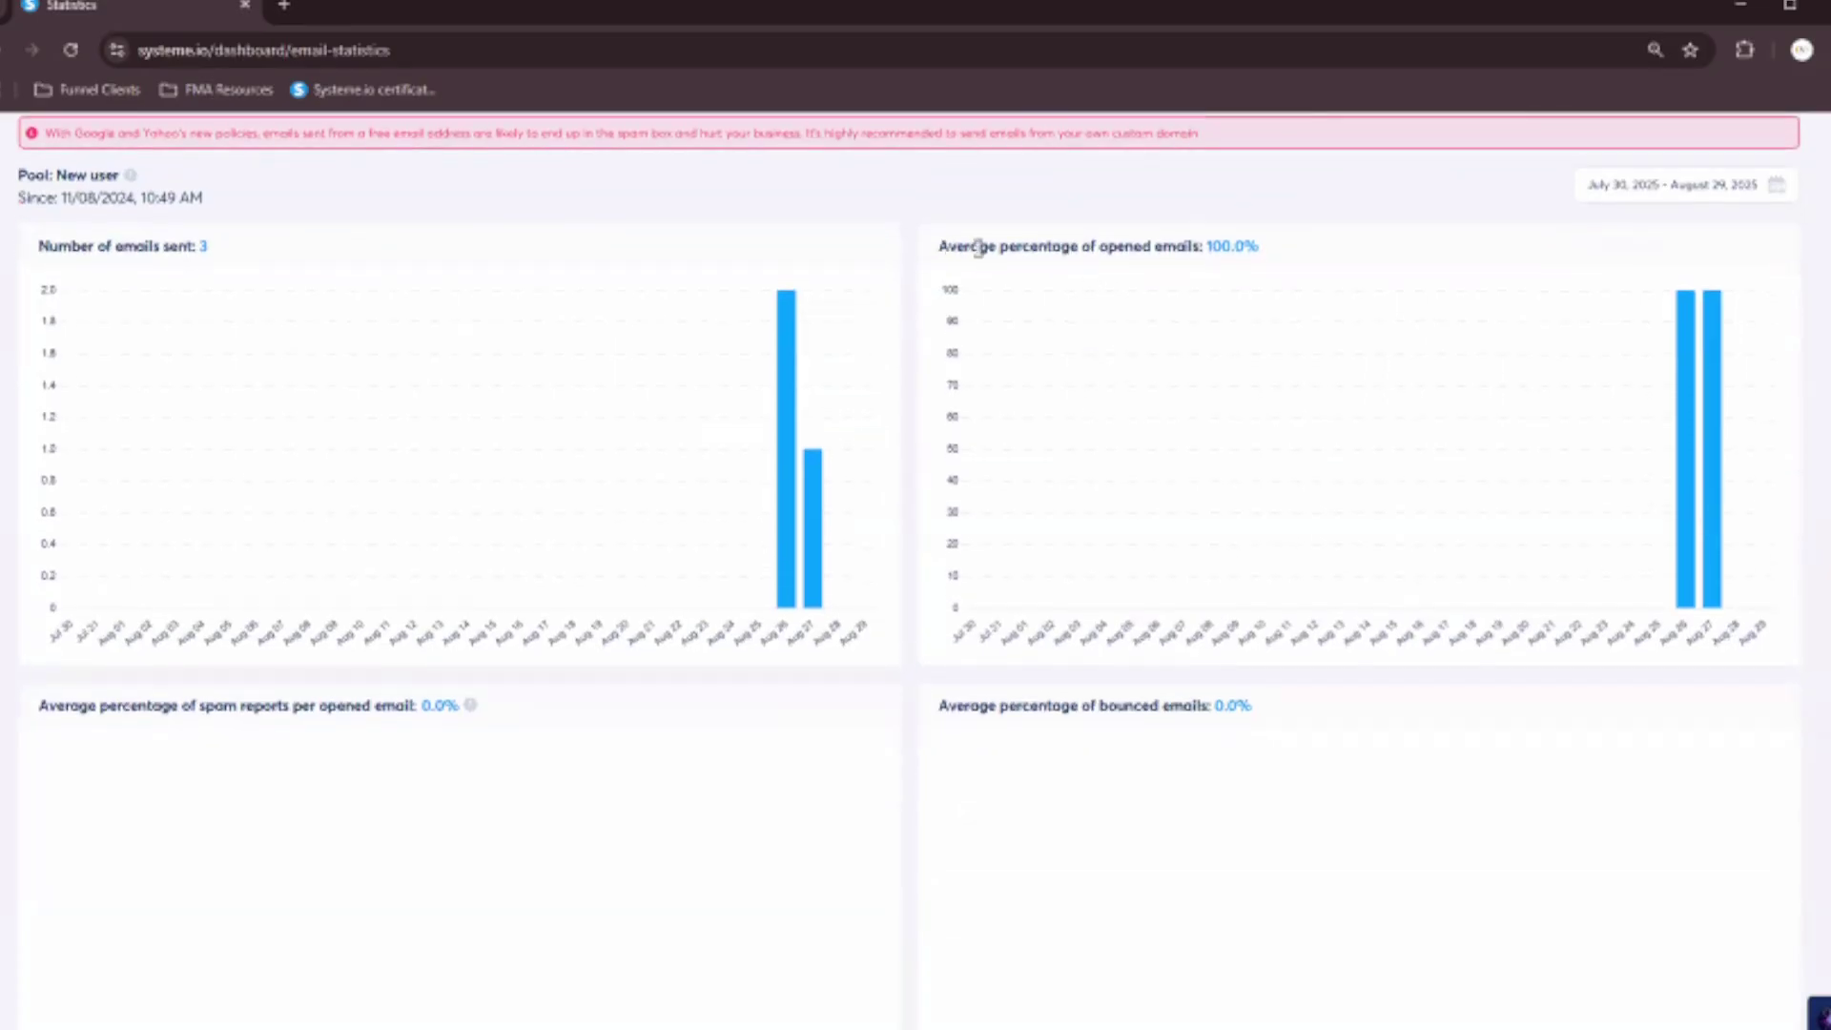
pyautogui.scroll(-3, 1021, 465)
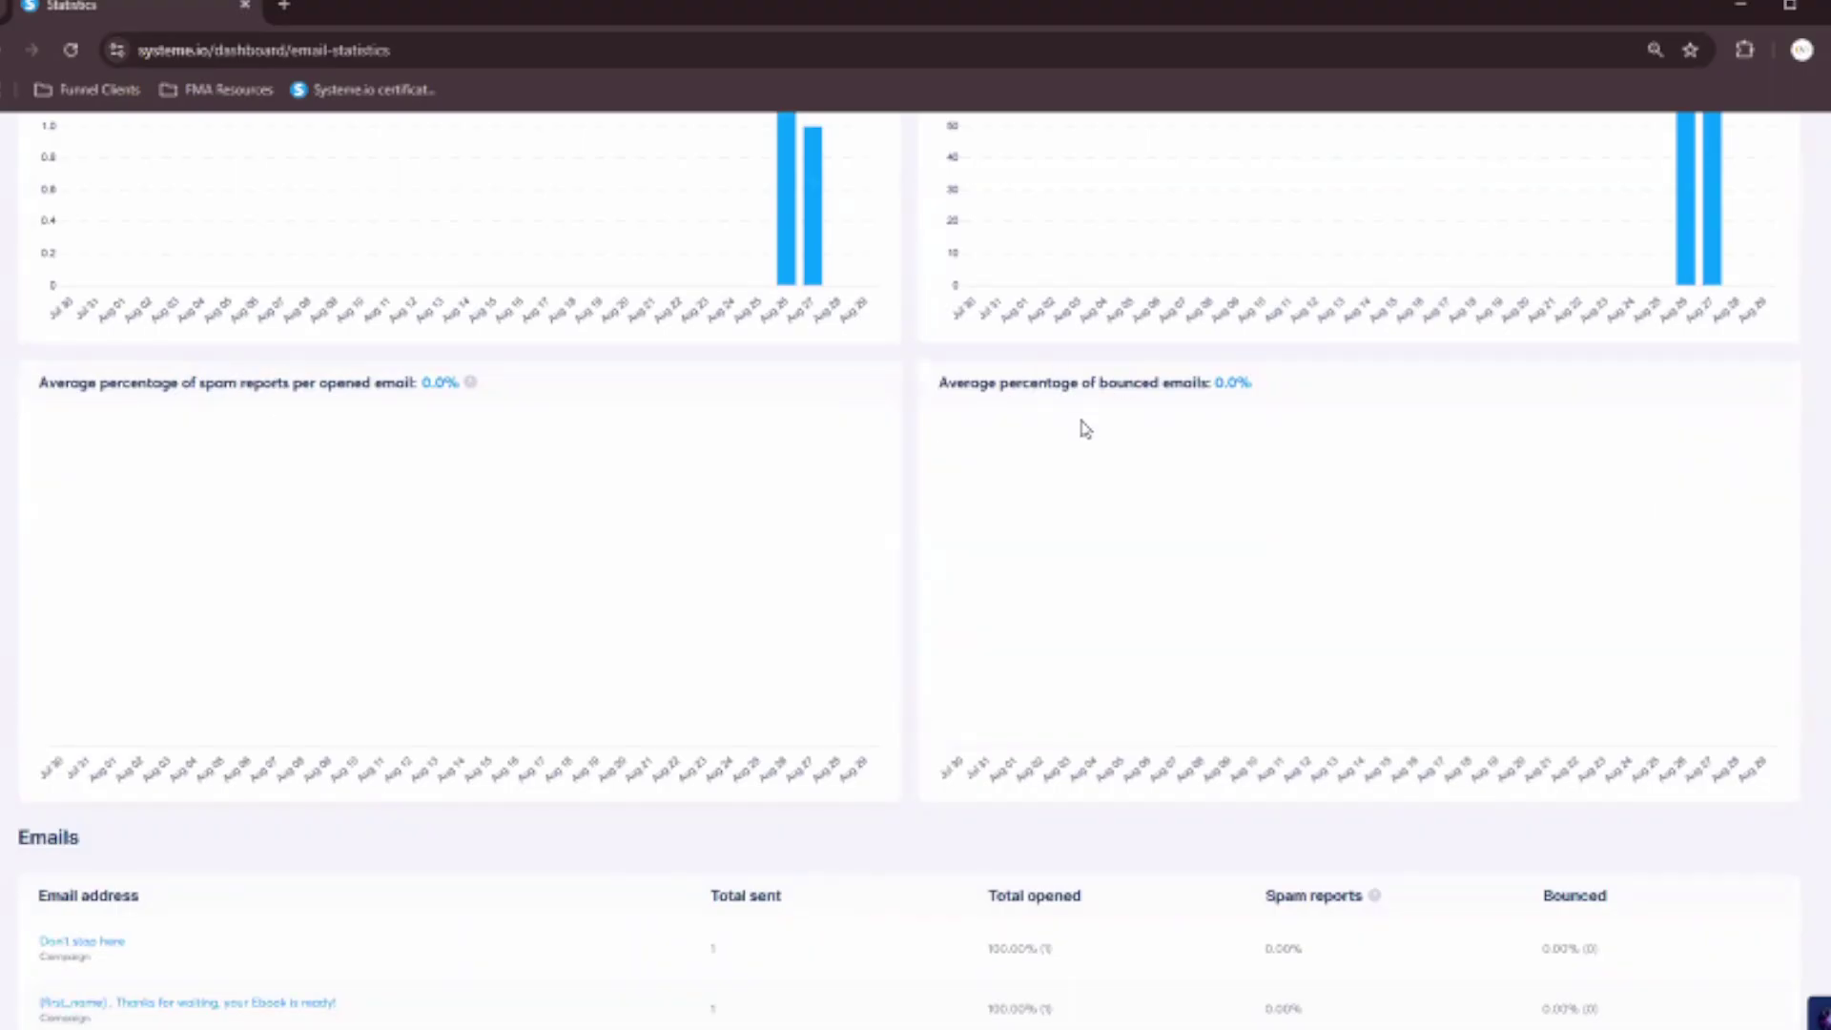
pyautogui.scroll(-1, 890, 601)
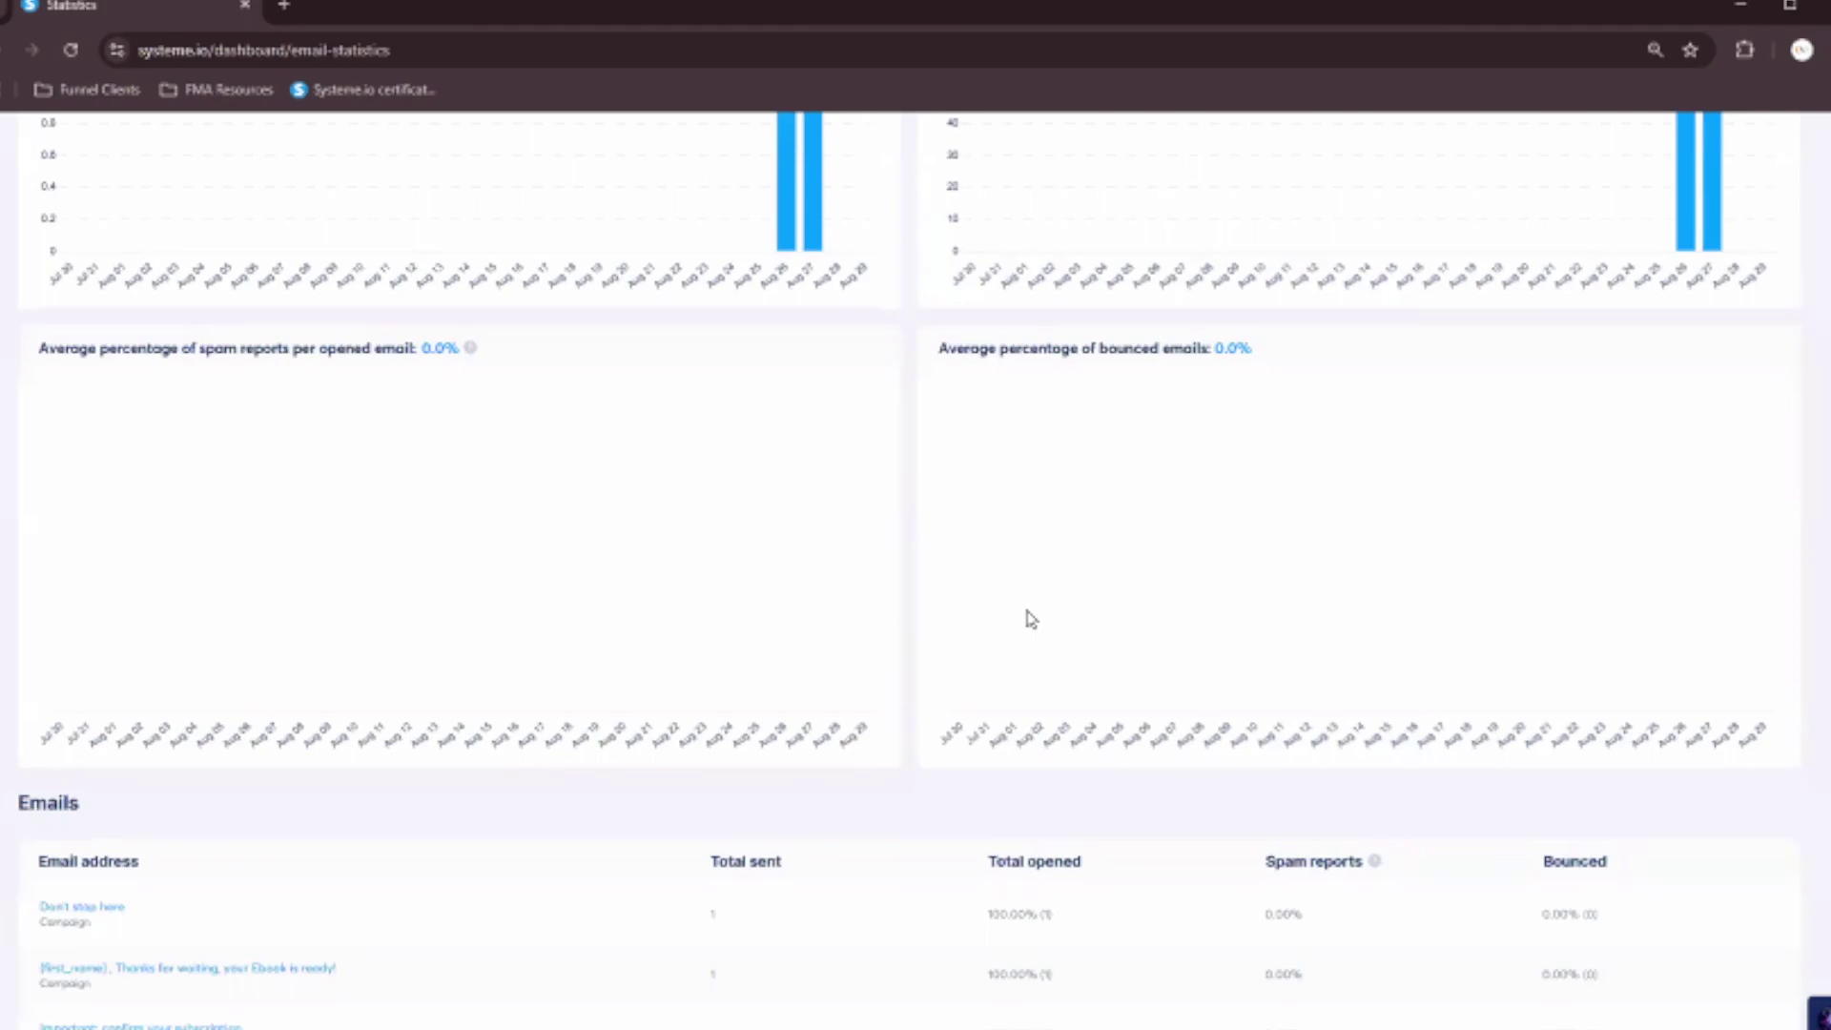
pyautogui.scroll(5, 1032, 620)
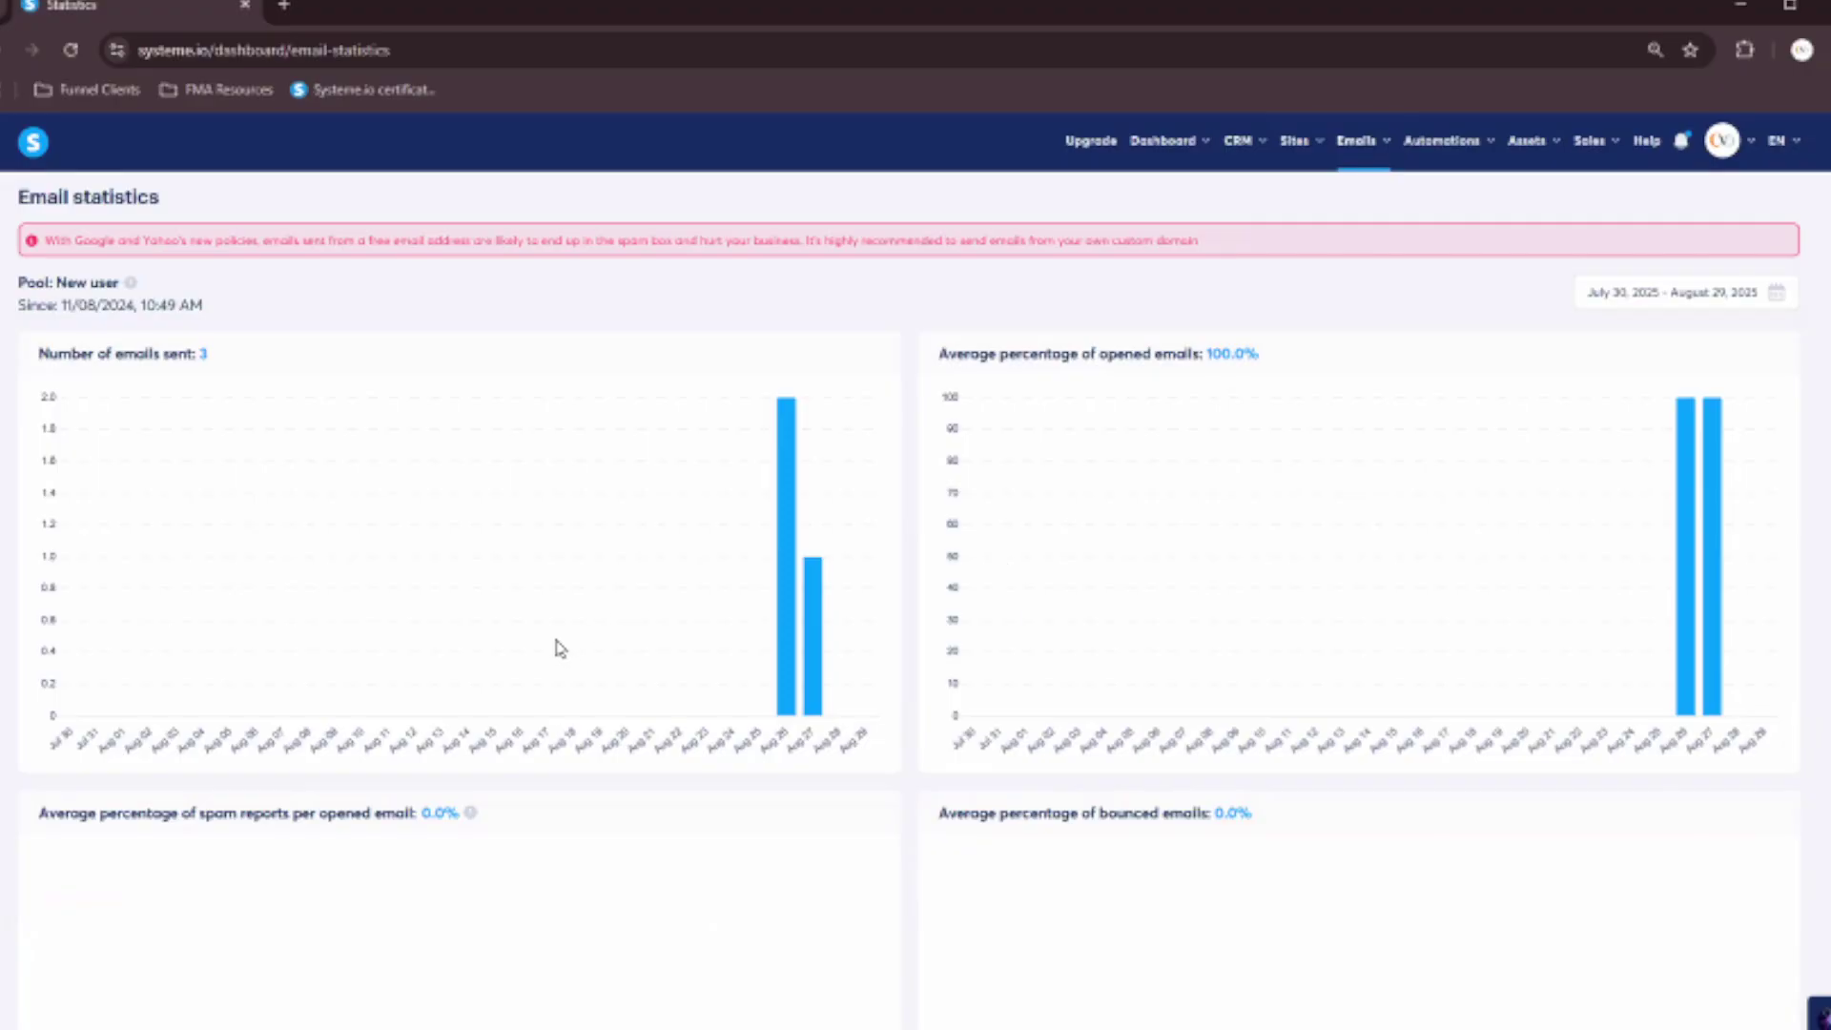
pyautogui.scroll(-3, 557, 646)
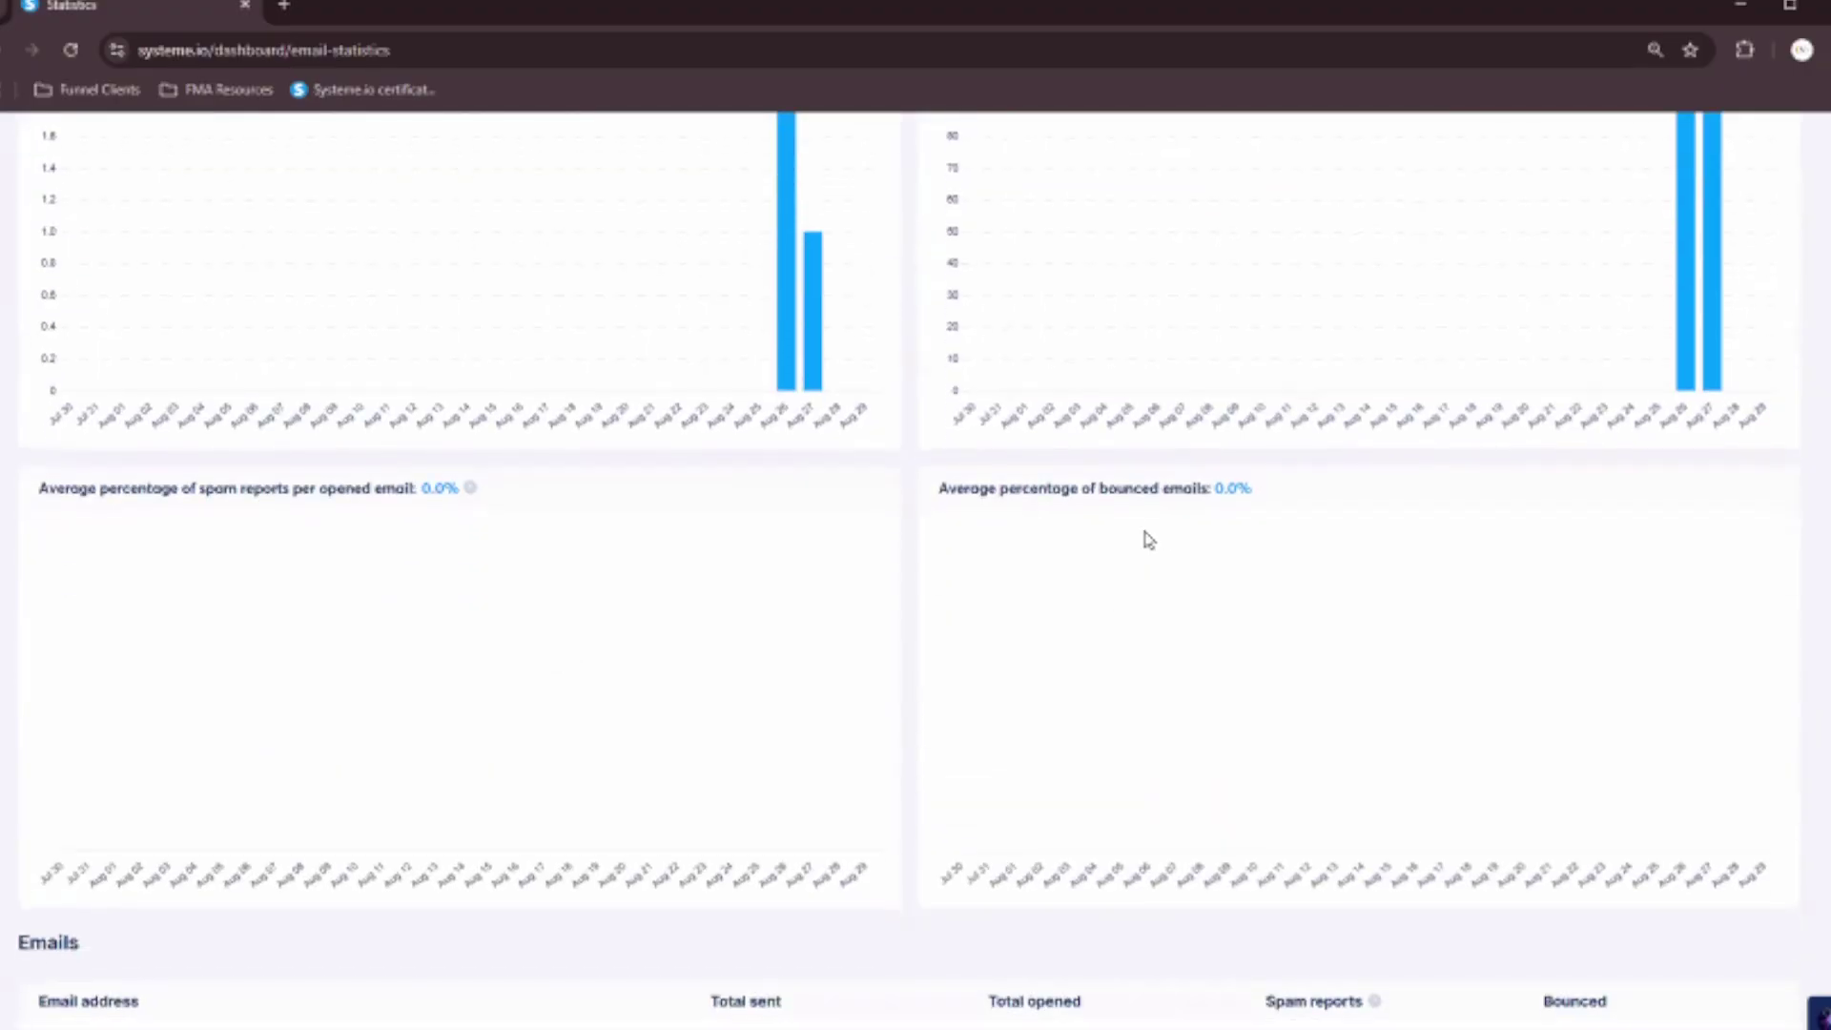
pyautogui.scroll(-1, 1150, 535)
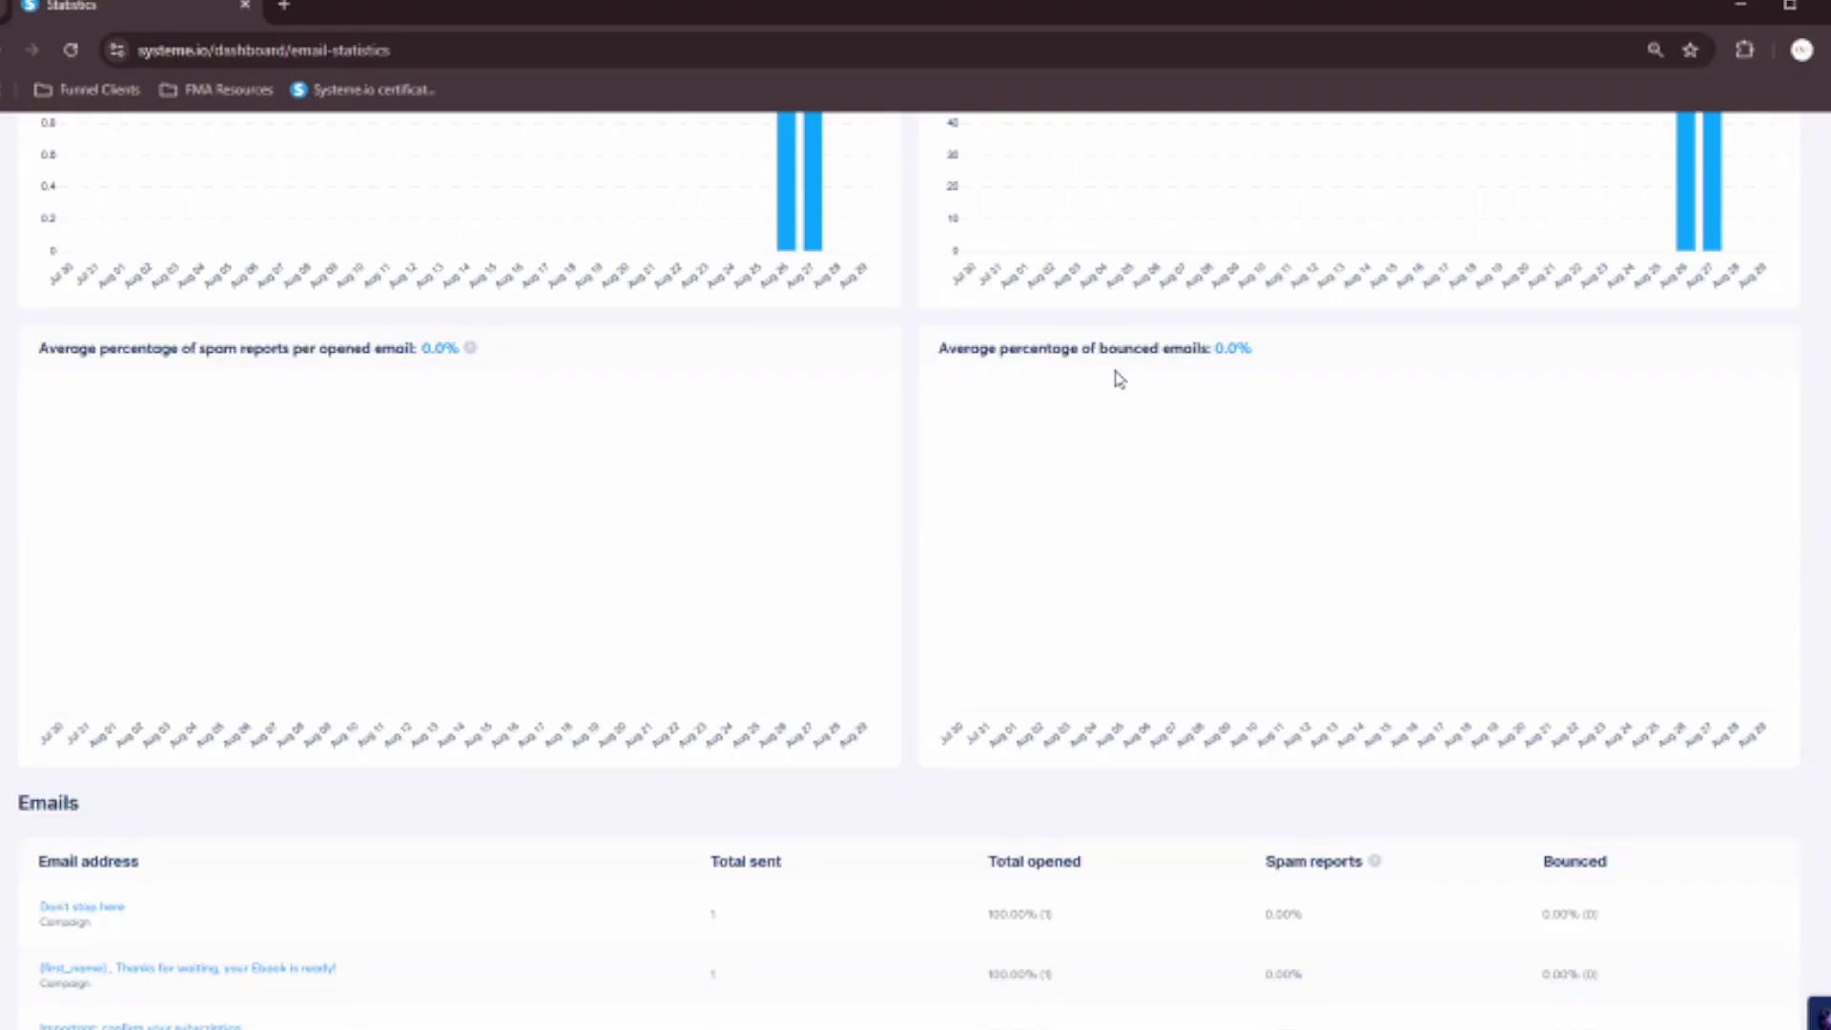
pyautogui.scroll(3, 1051, 536)
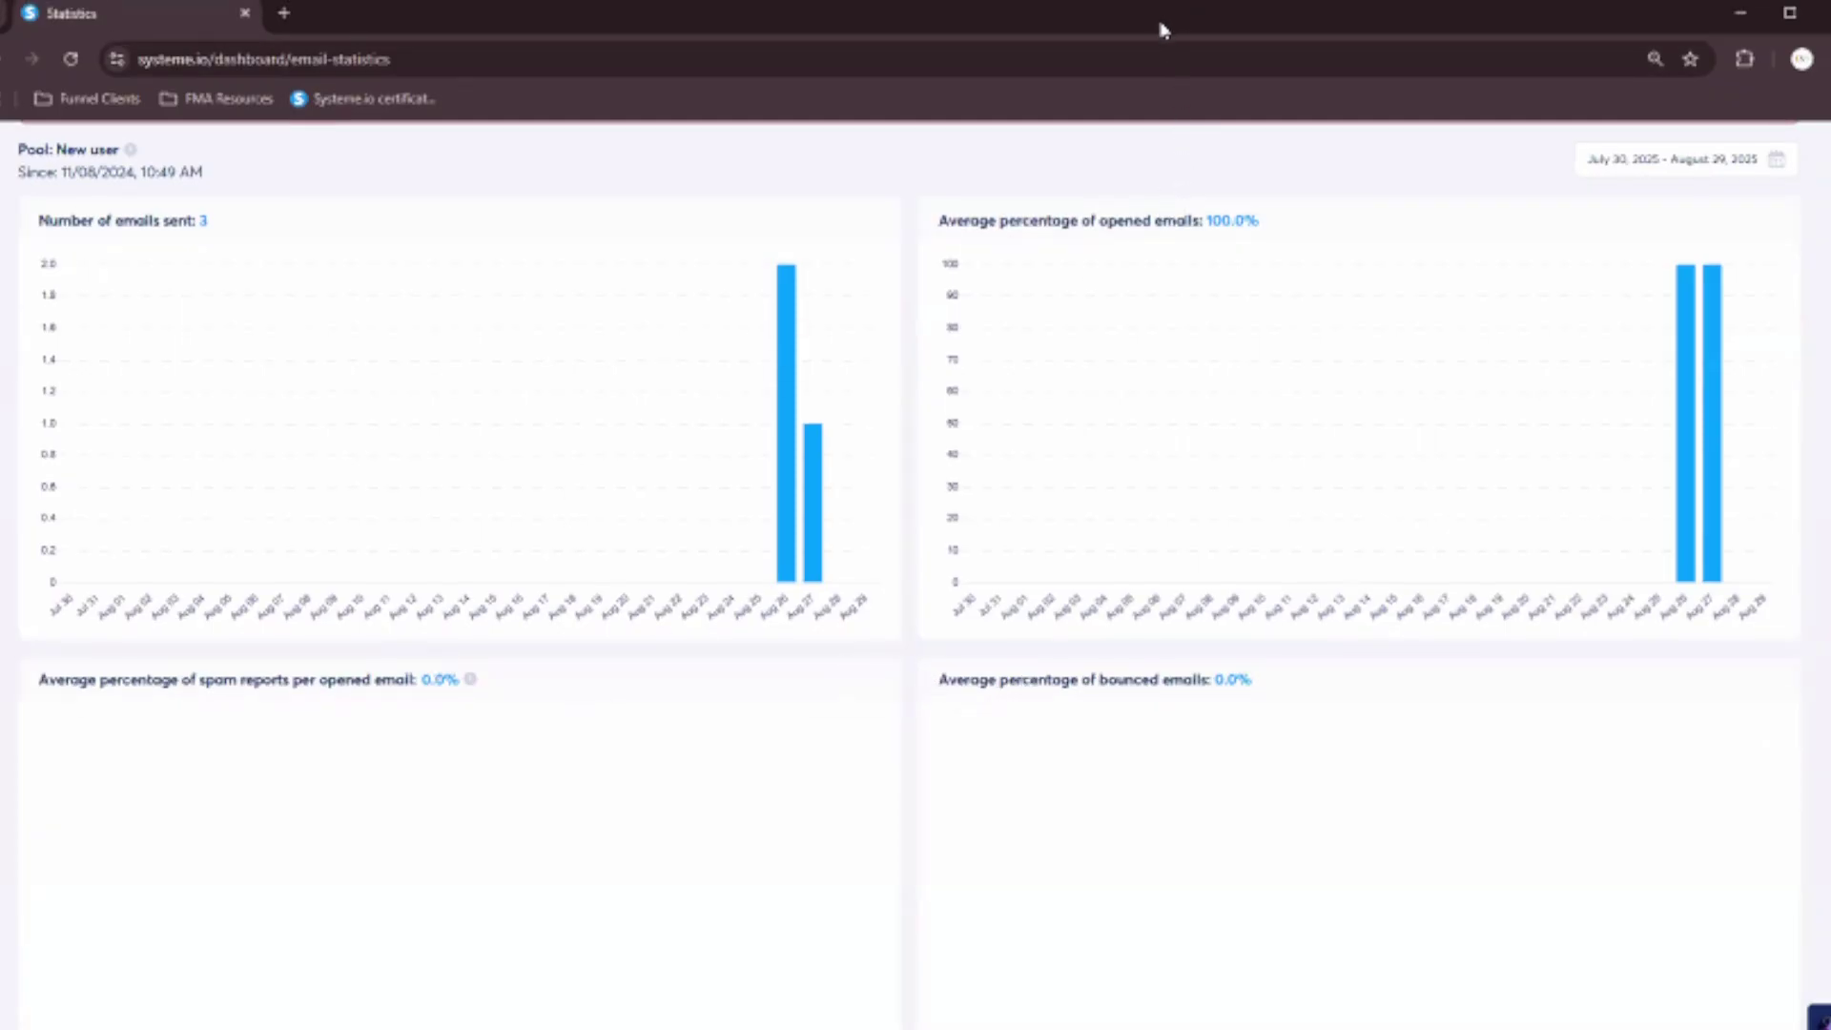
pyautogui.scroll(2, 1456, 528)
# Open Automations > Rules to see the Portfolio Ebook Subscribers tag-and-campaign rule.
pyautogui.moveTo(1359, 170)
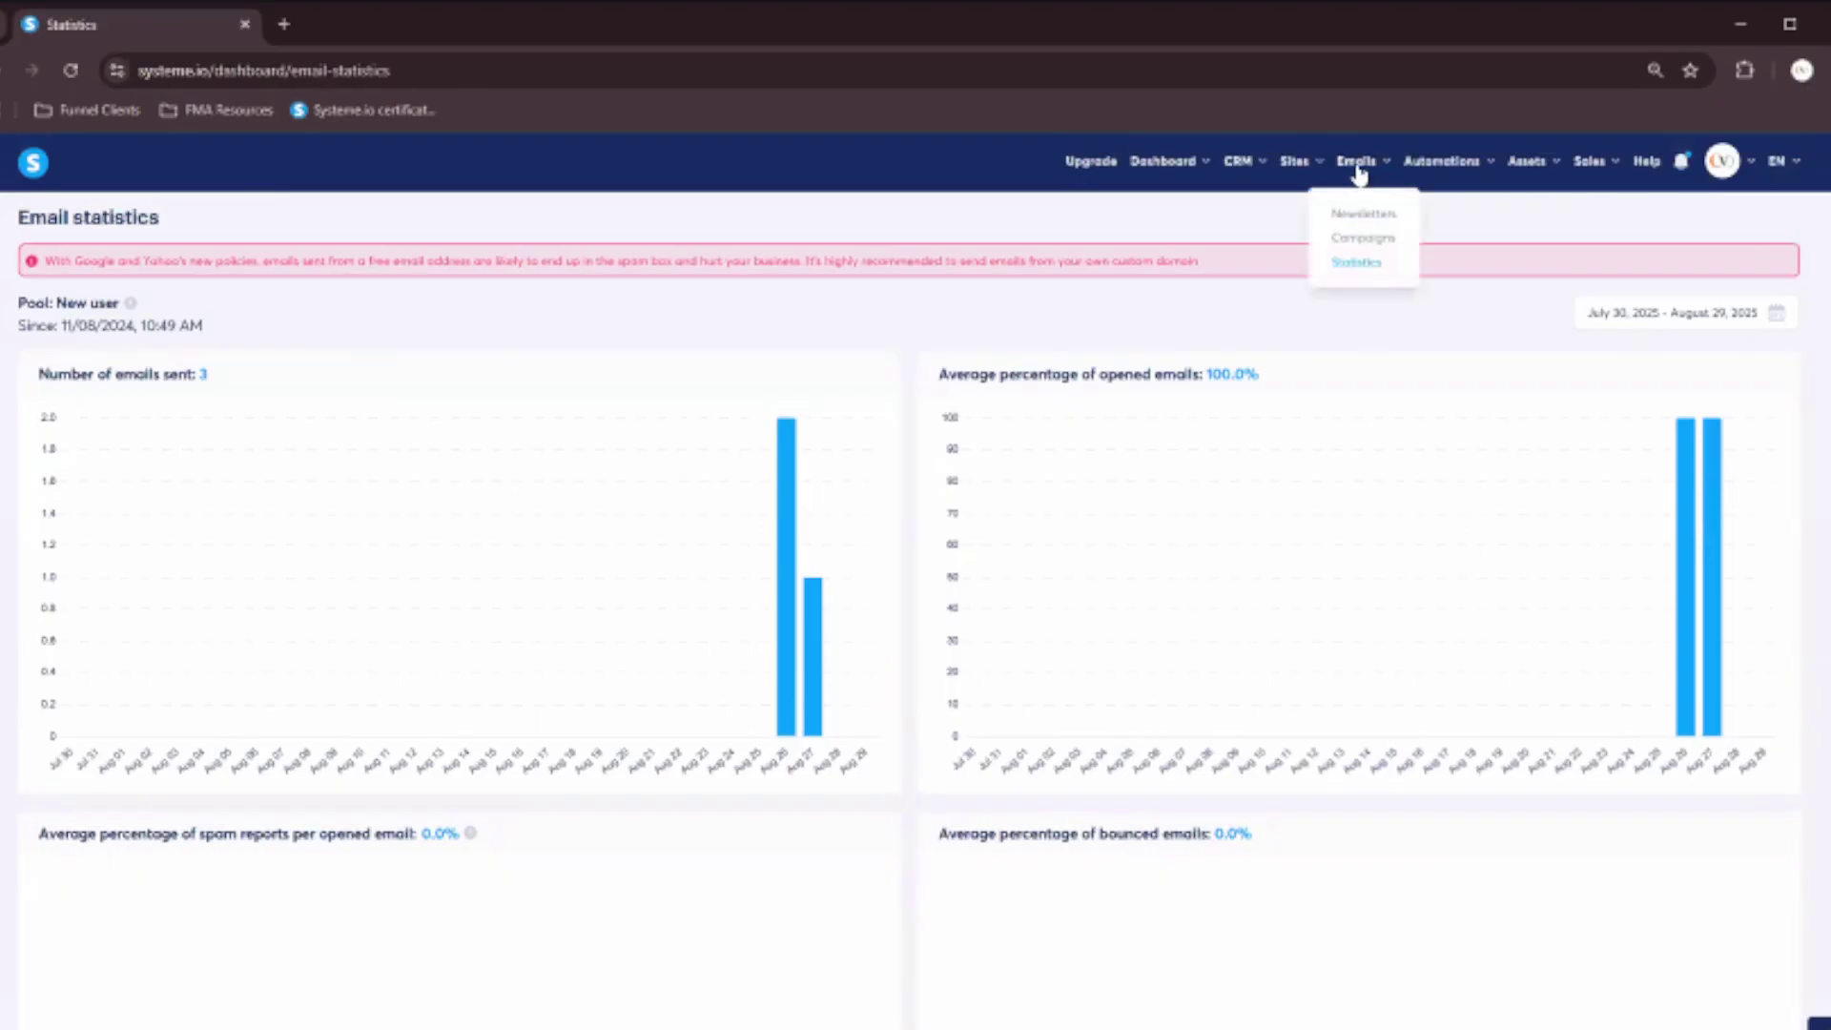
pyautogui.moveTo(1440, 171)
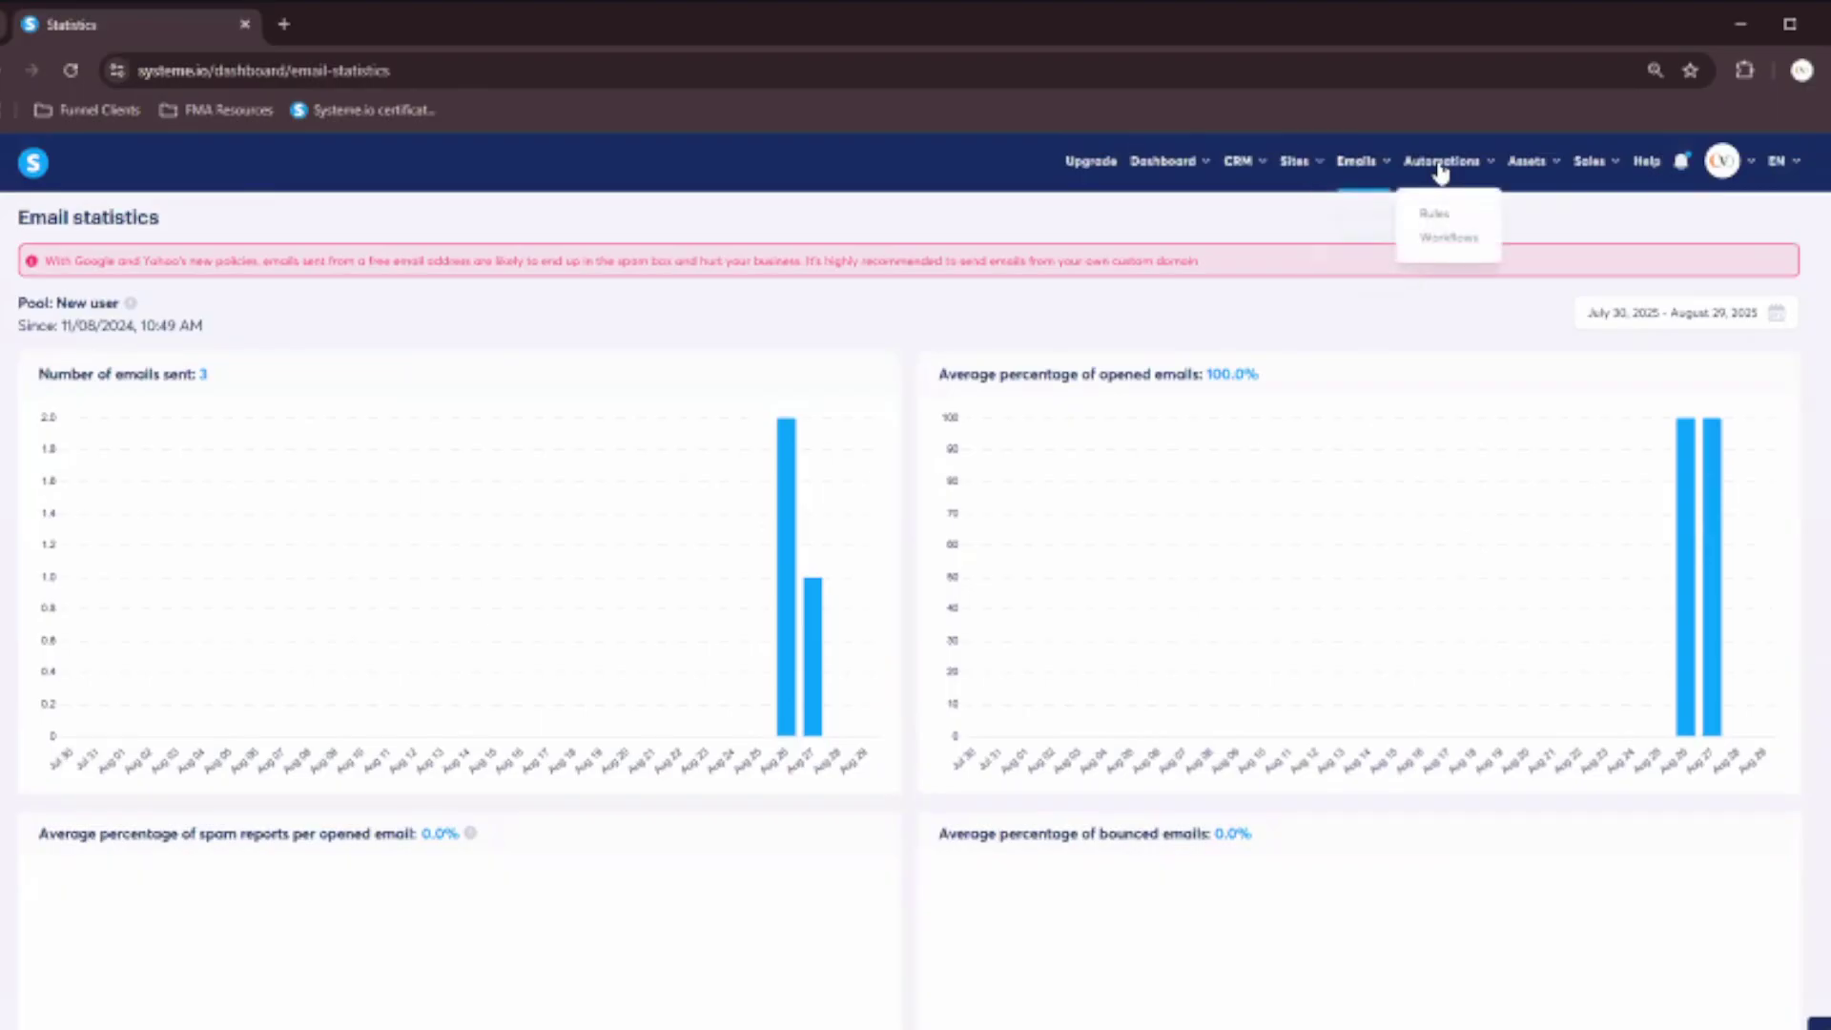
pyautogui.click(1450, 218)
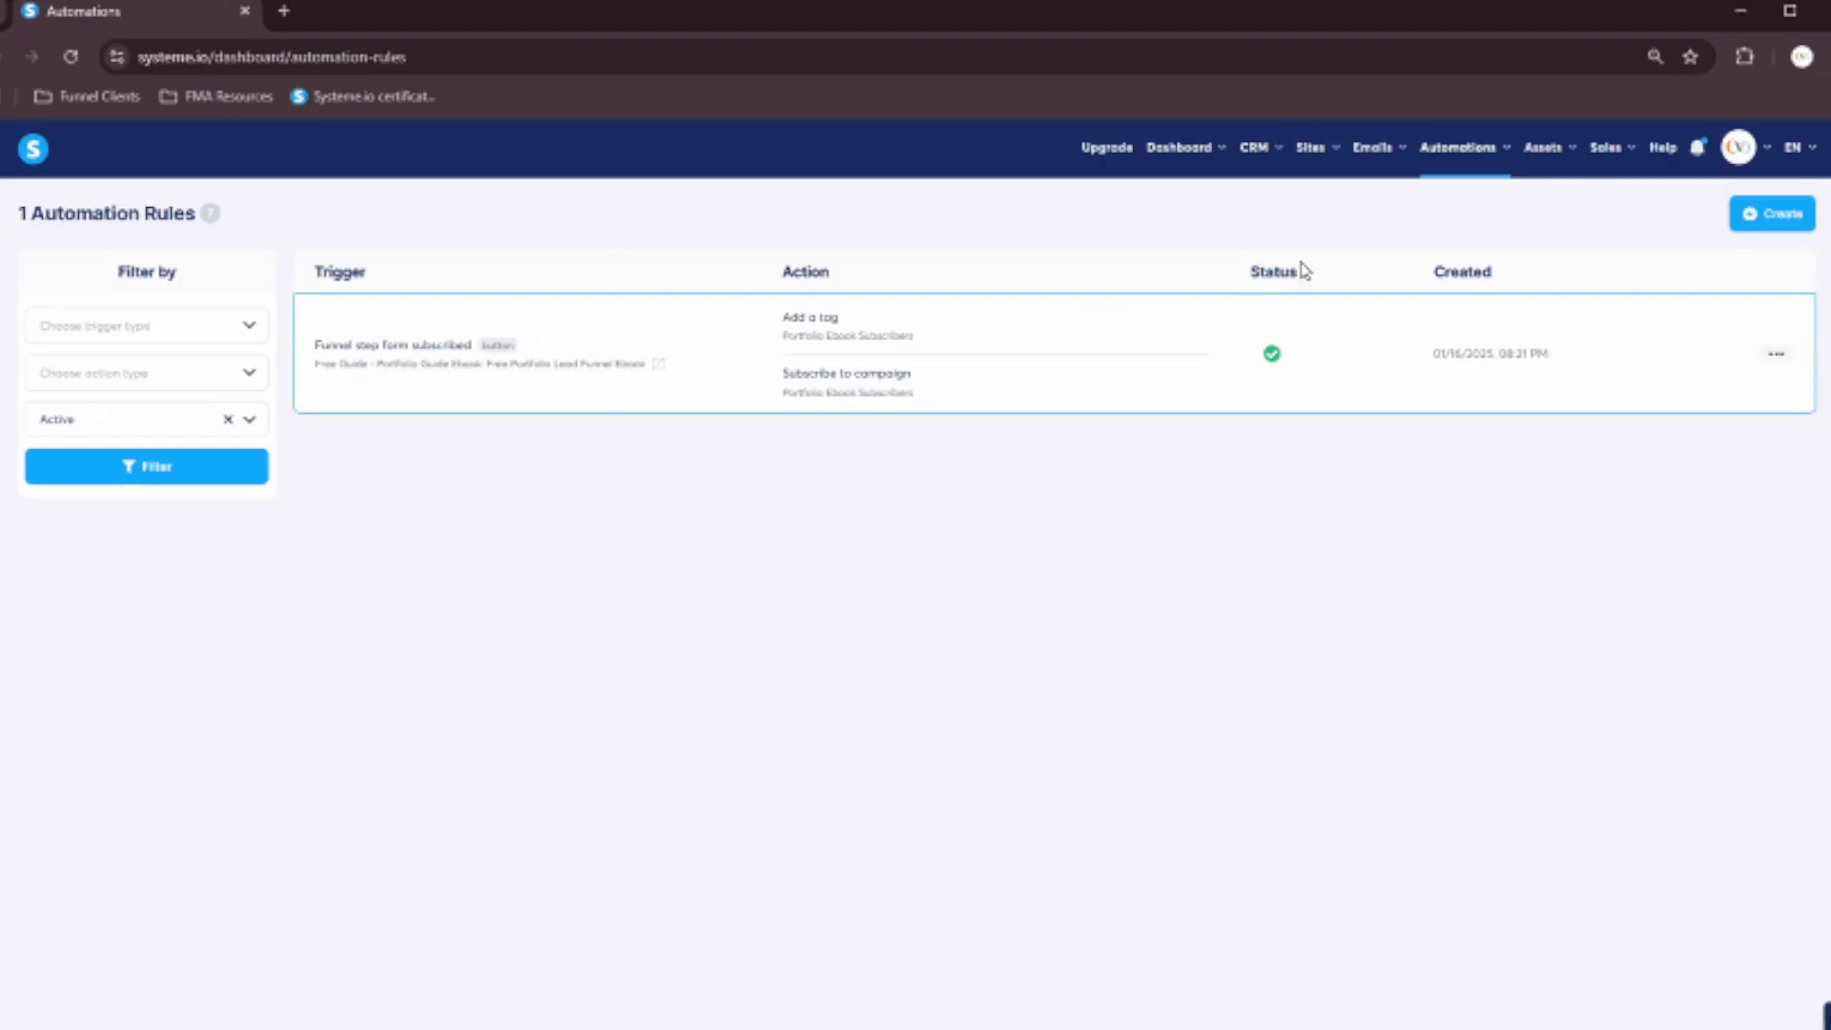
# Open the Portfolio Ebook Guide workflow from Automations > Workflows, review its steps, and exit to the list.
pyautogui.moveTo(1505, 155)
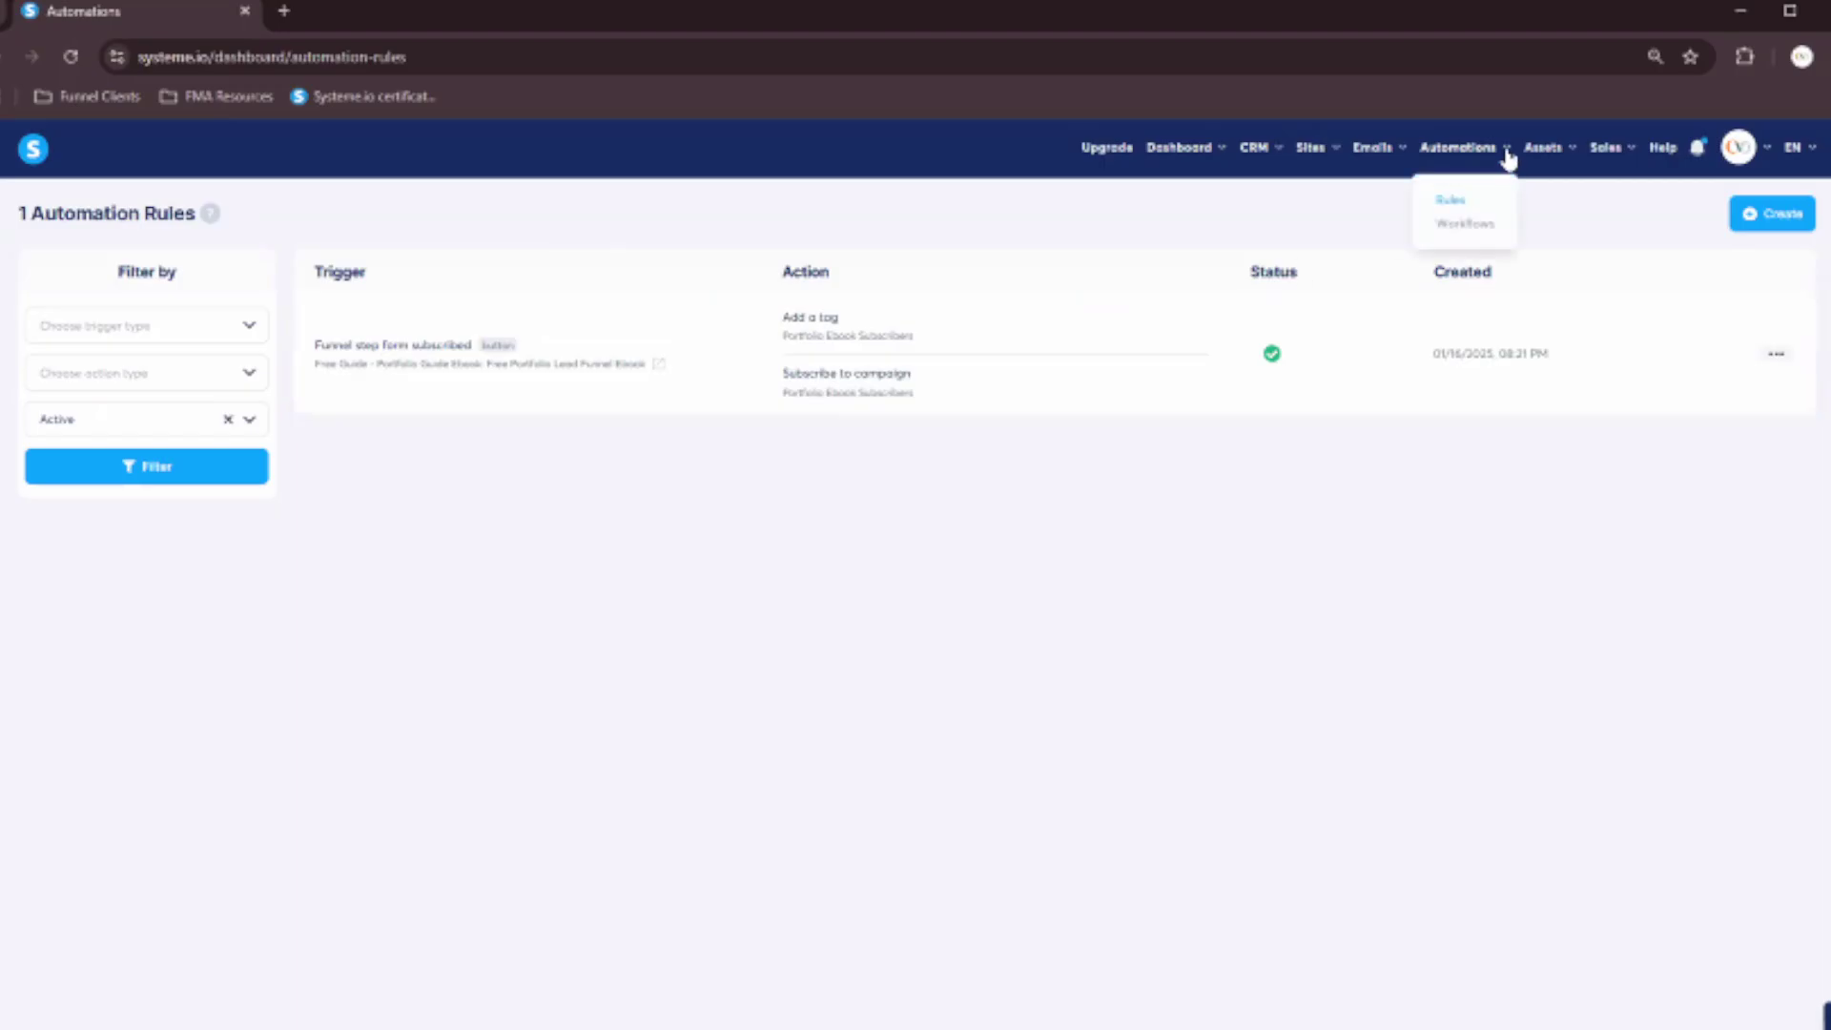
pyautogui.click(1469, 225)
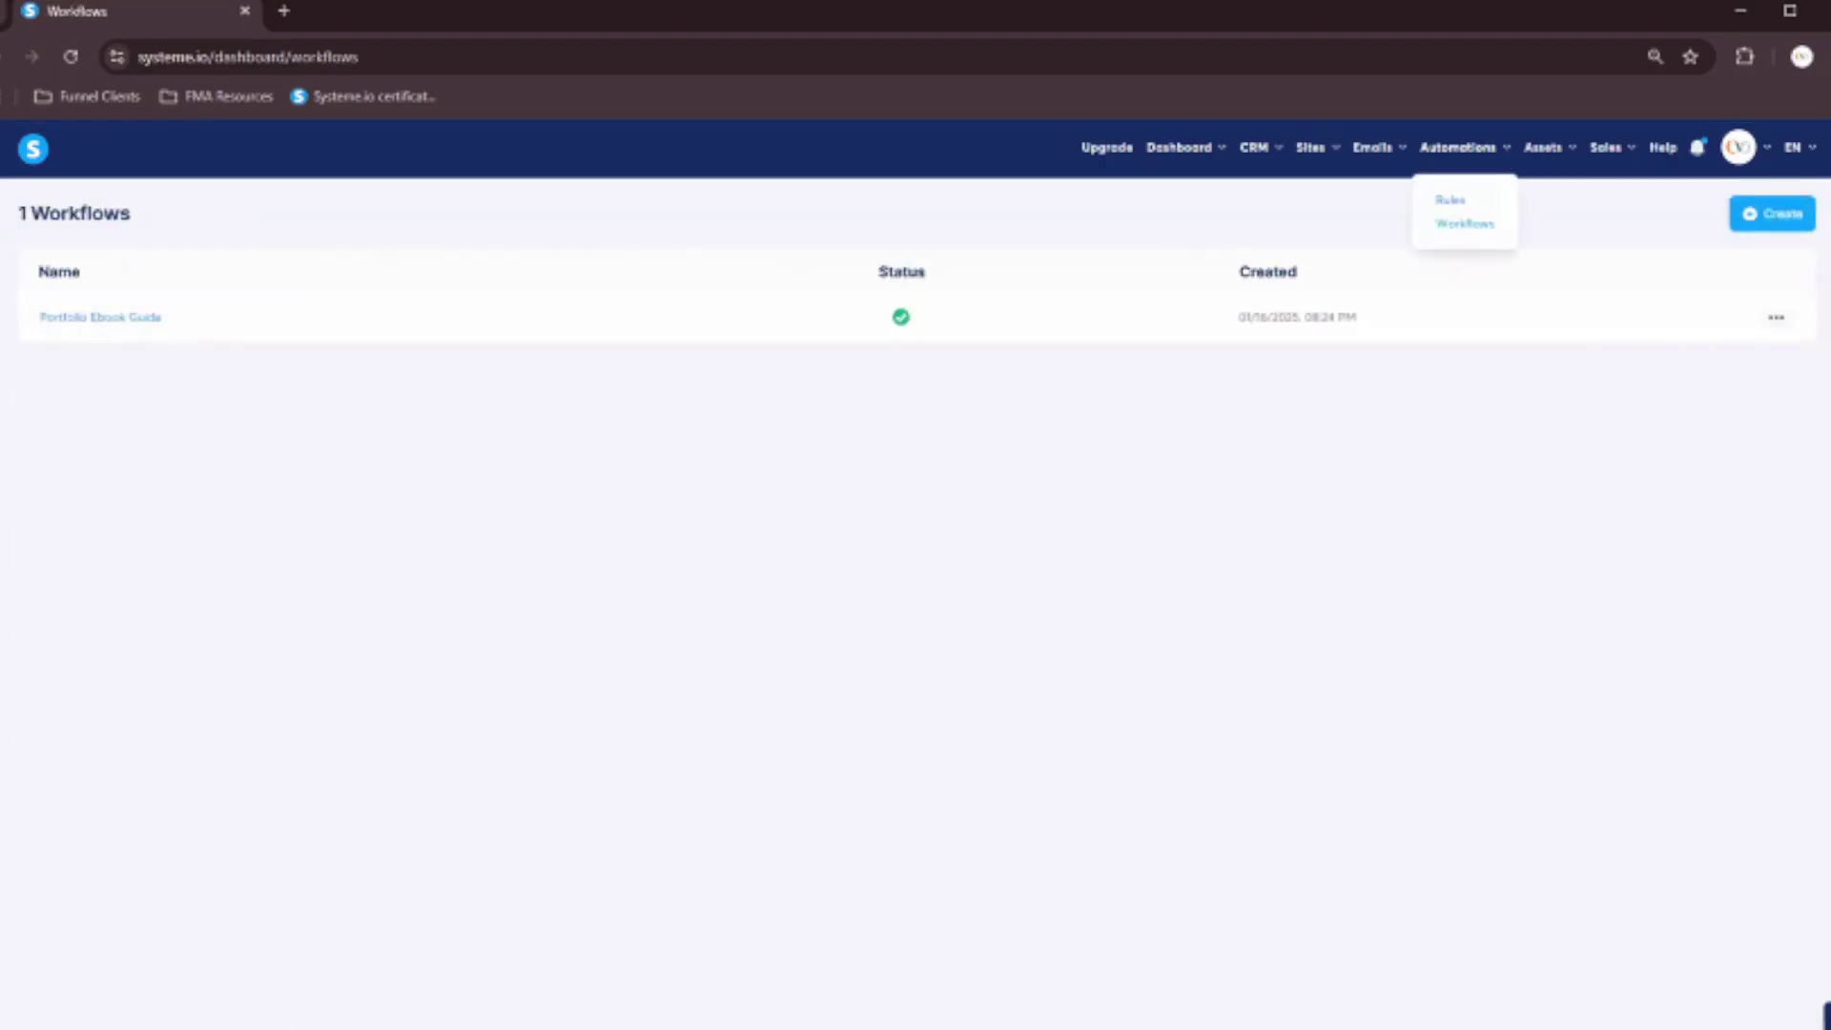
pyautogui.click(100, 329)
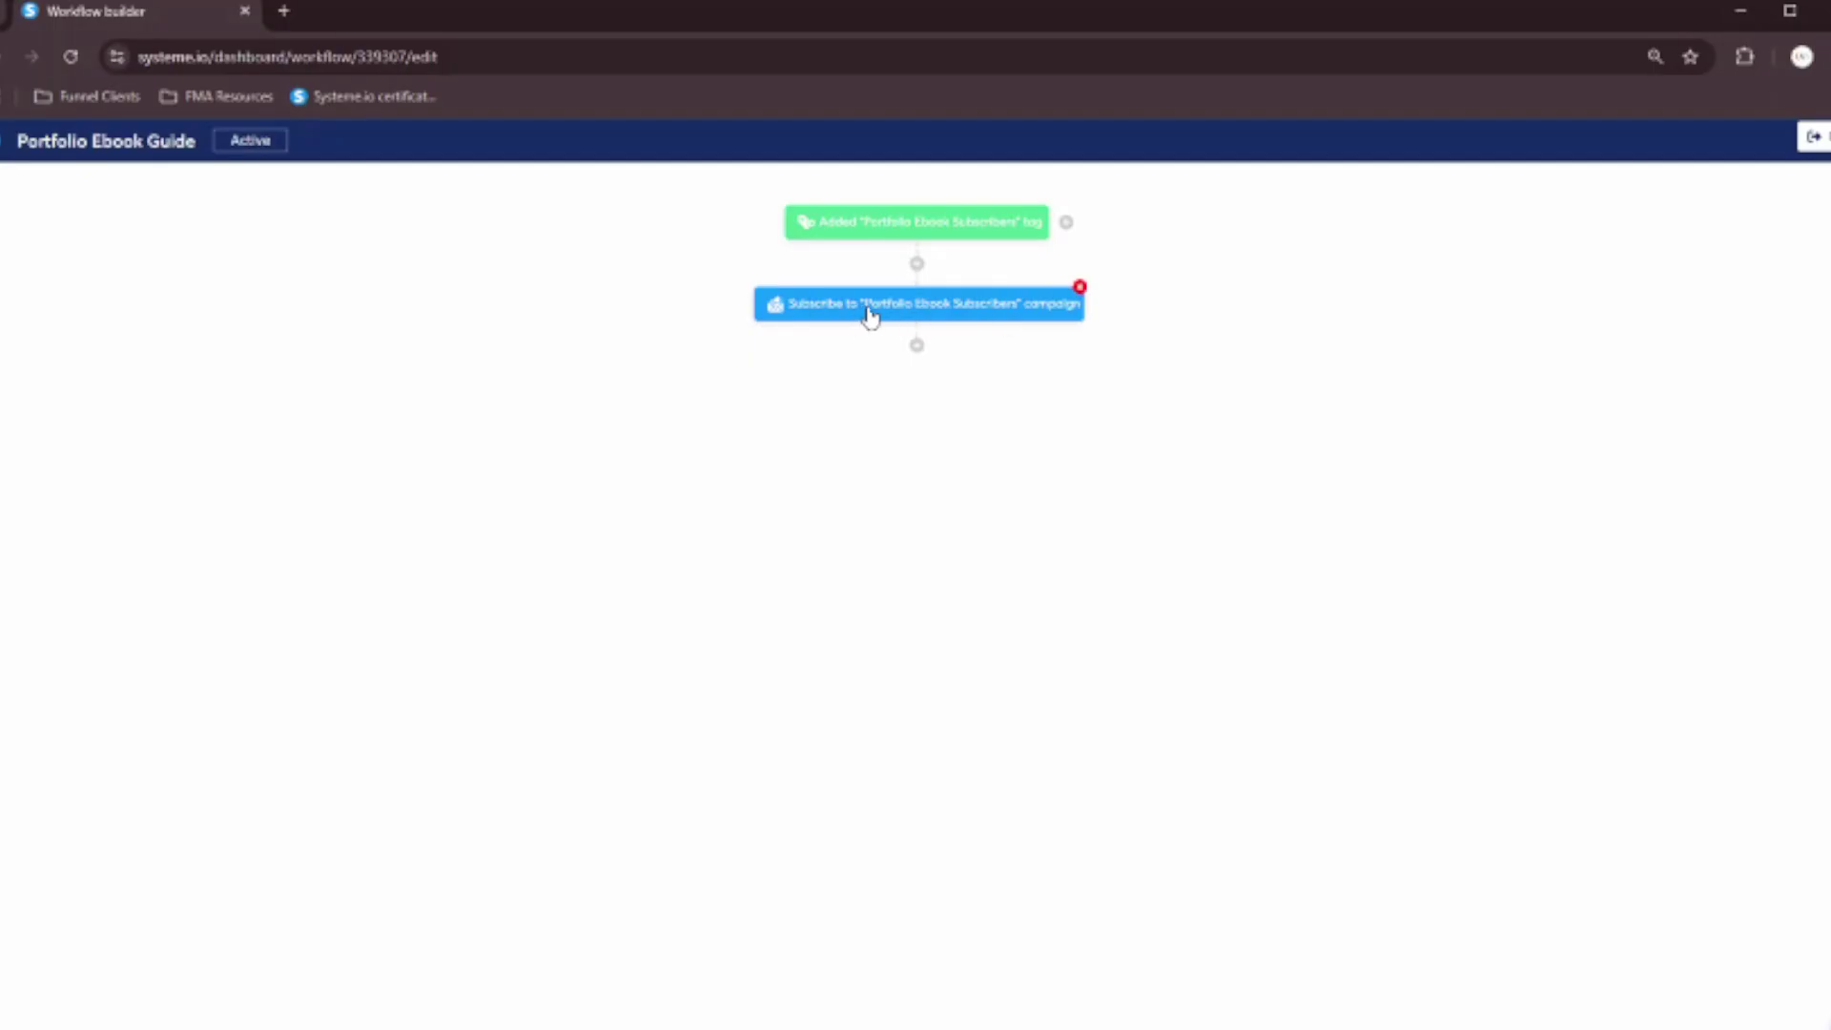
pyautogui.click(1820, 141)
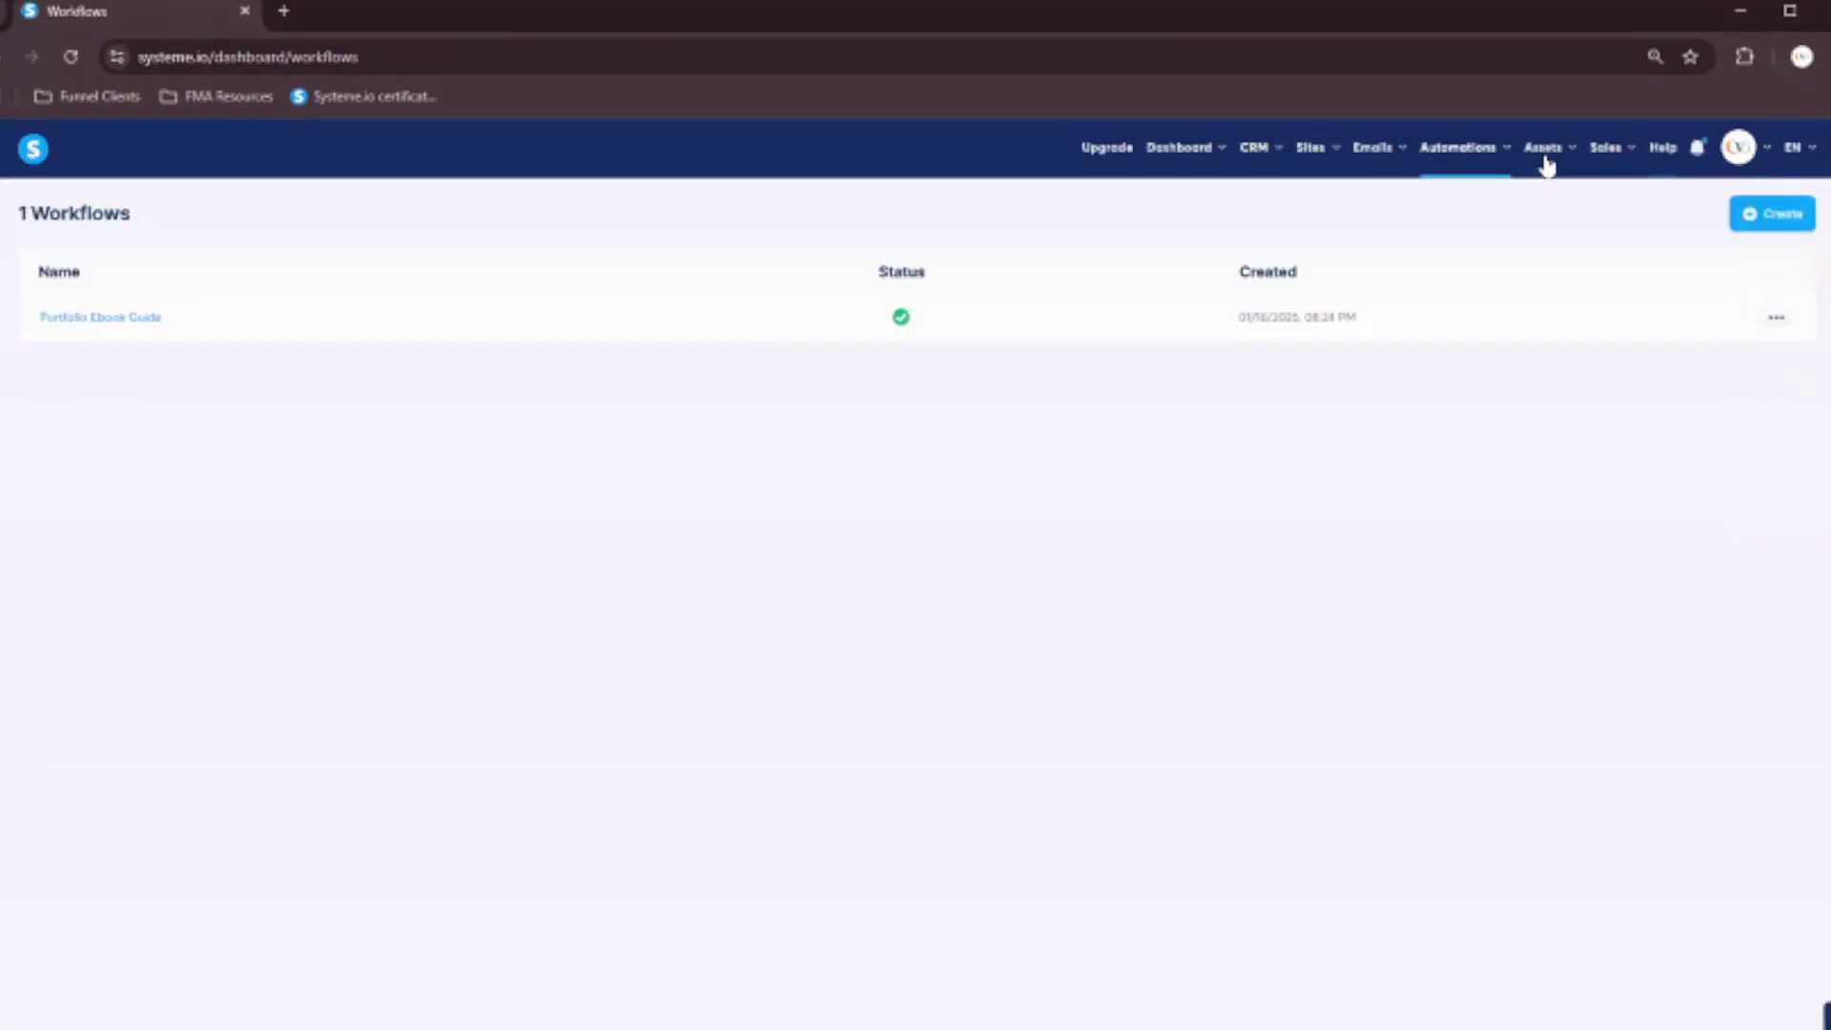
pyautogui.moveTo(1549, 161)
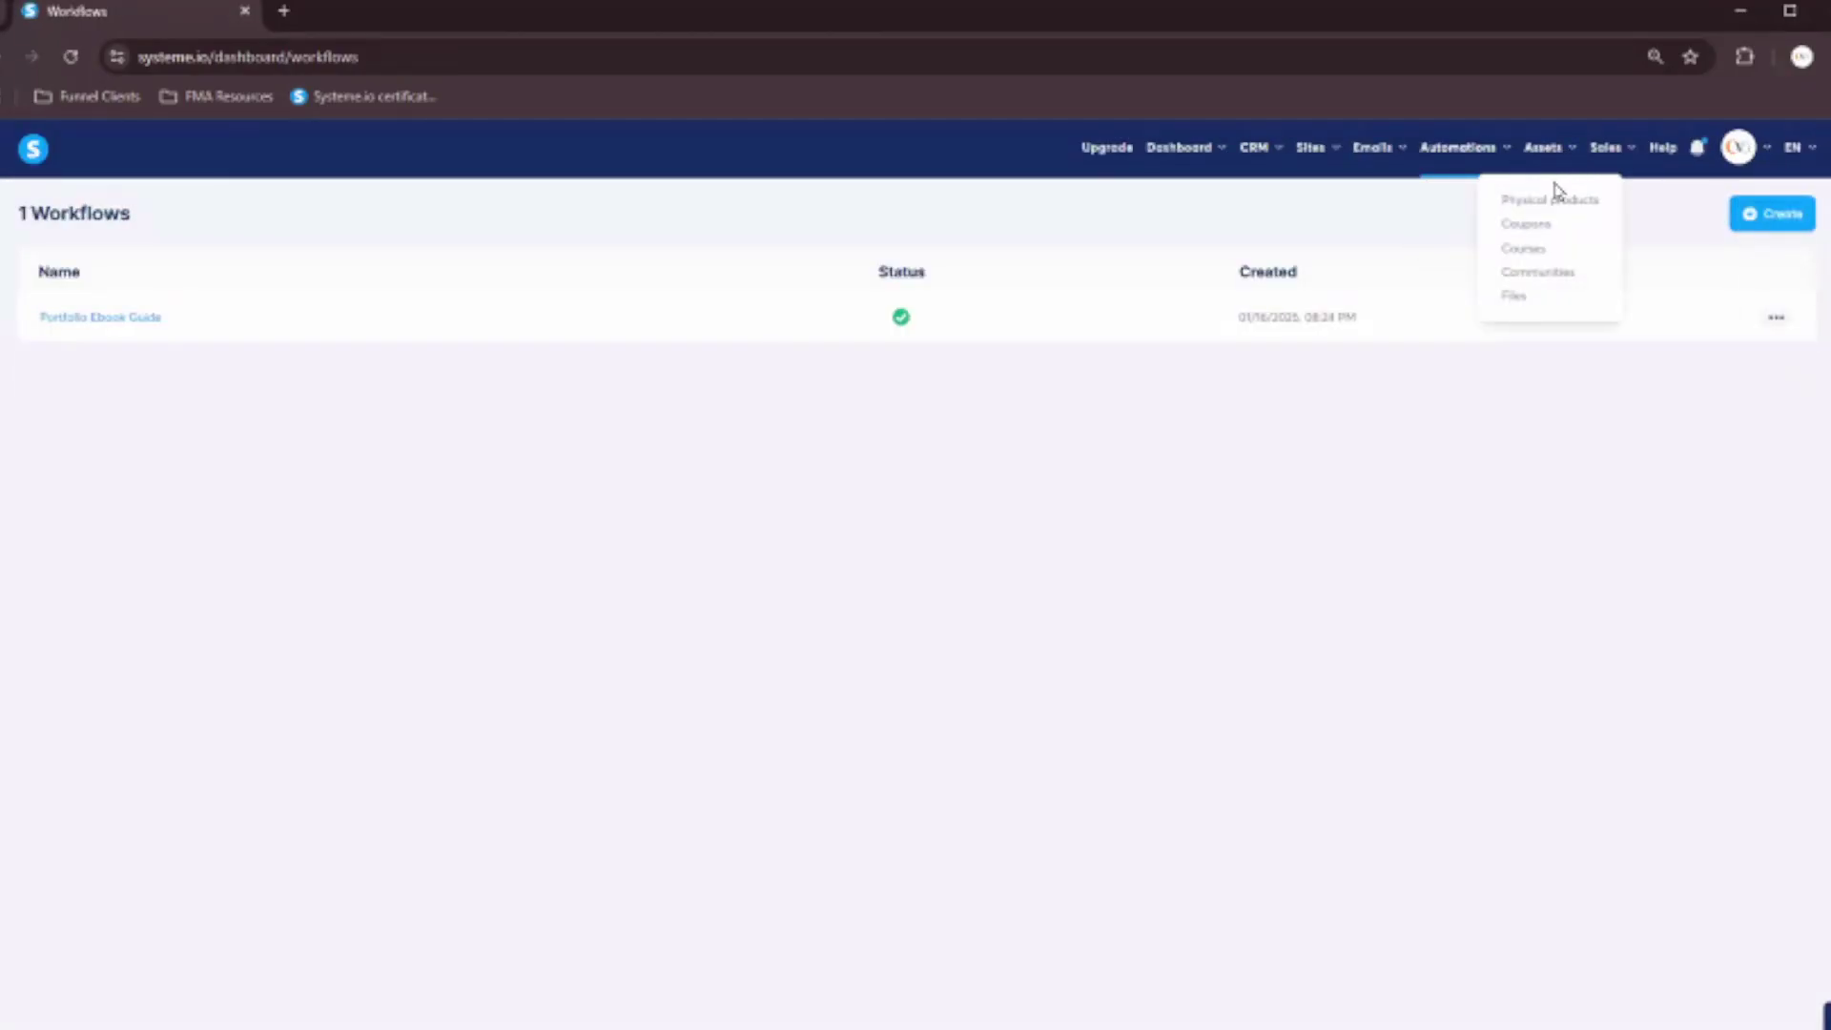
# Open the Products list and look over the blank new physical product form.
pyautogui.click(1555, 201)
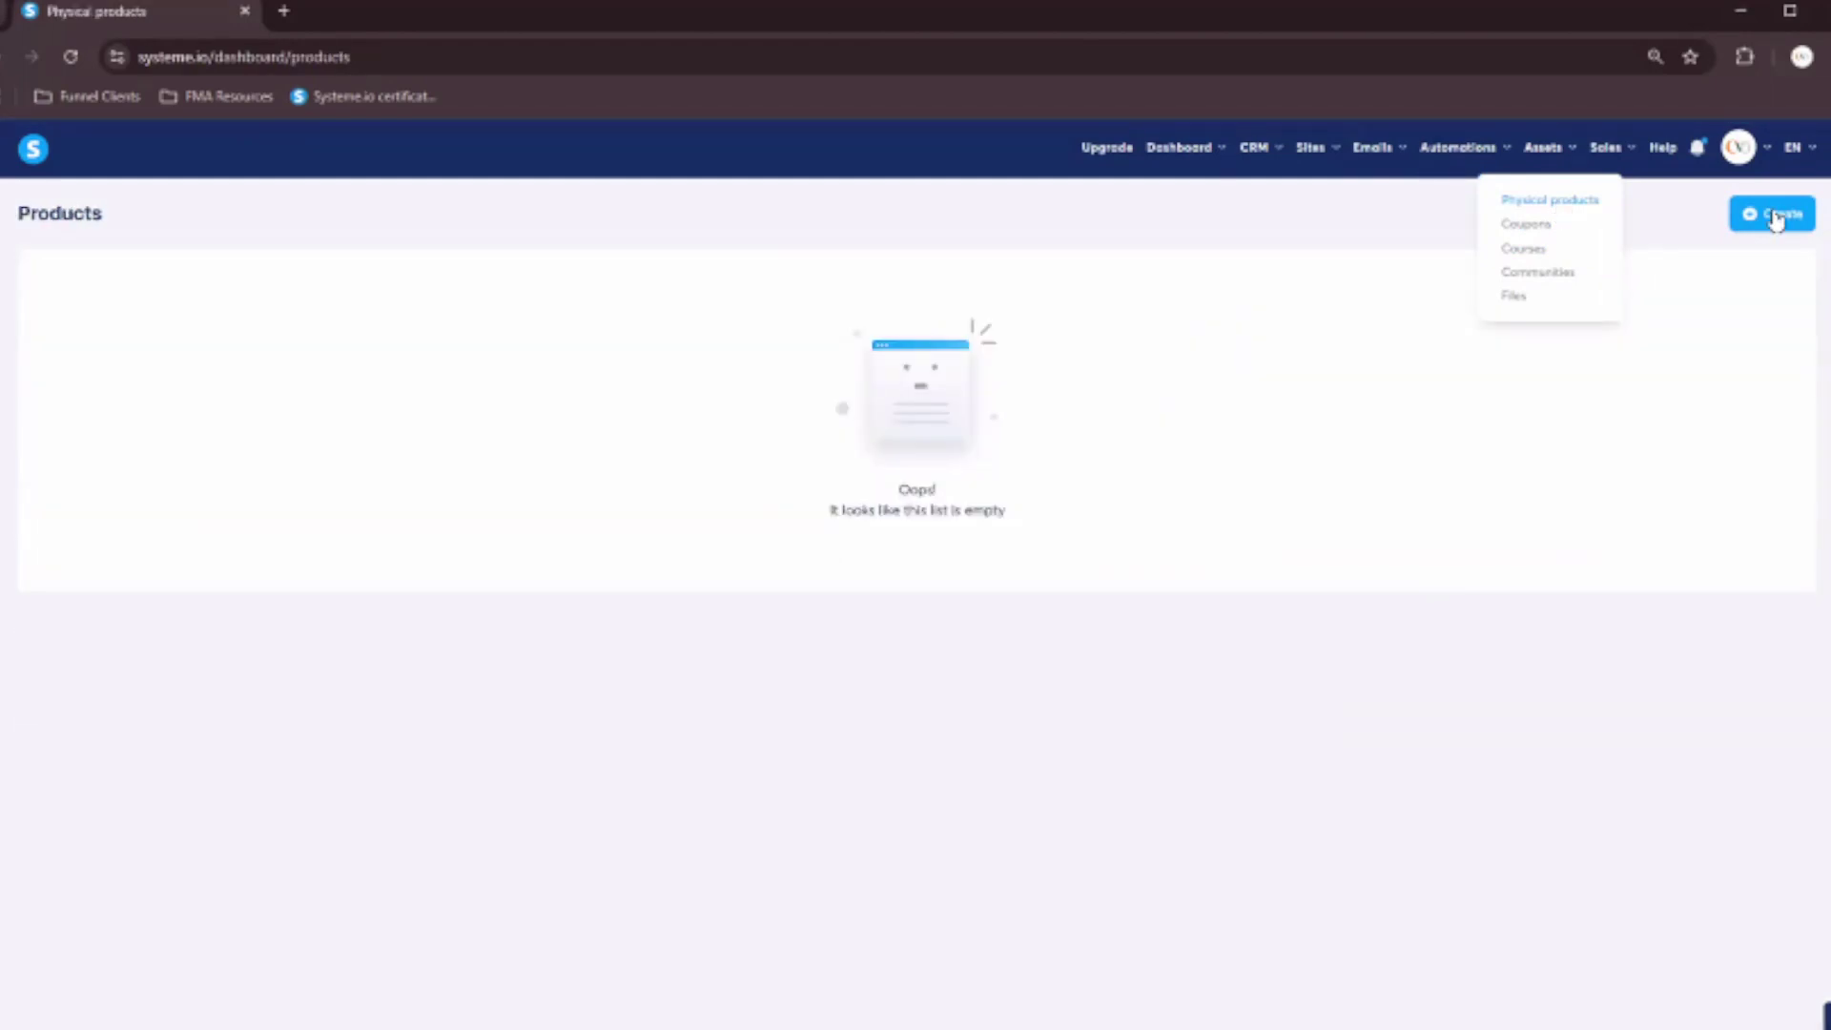
pyautogui.click(1776, 219)
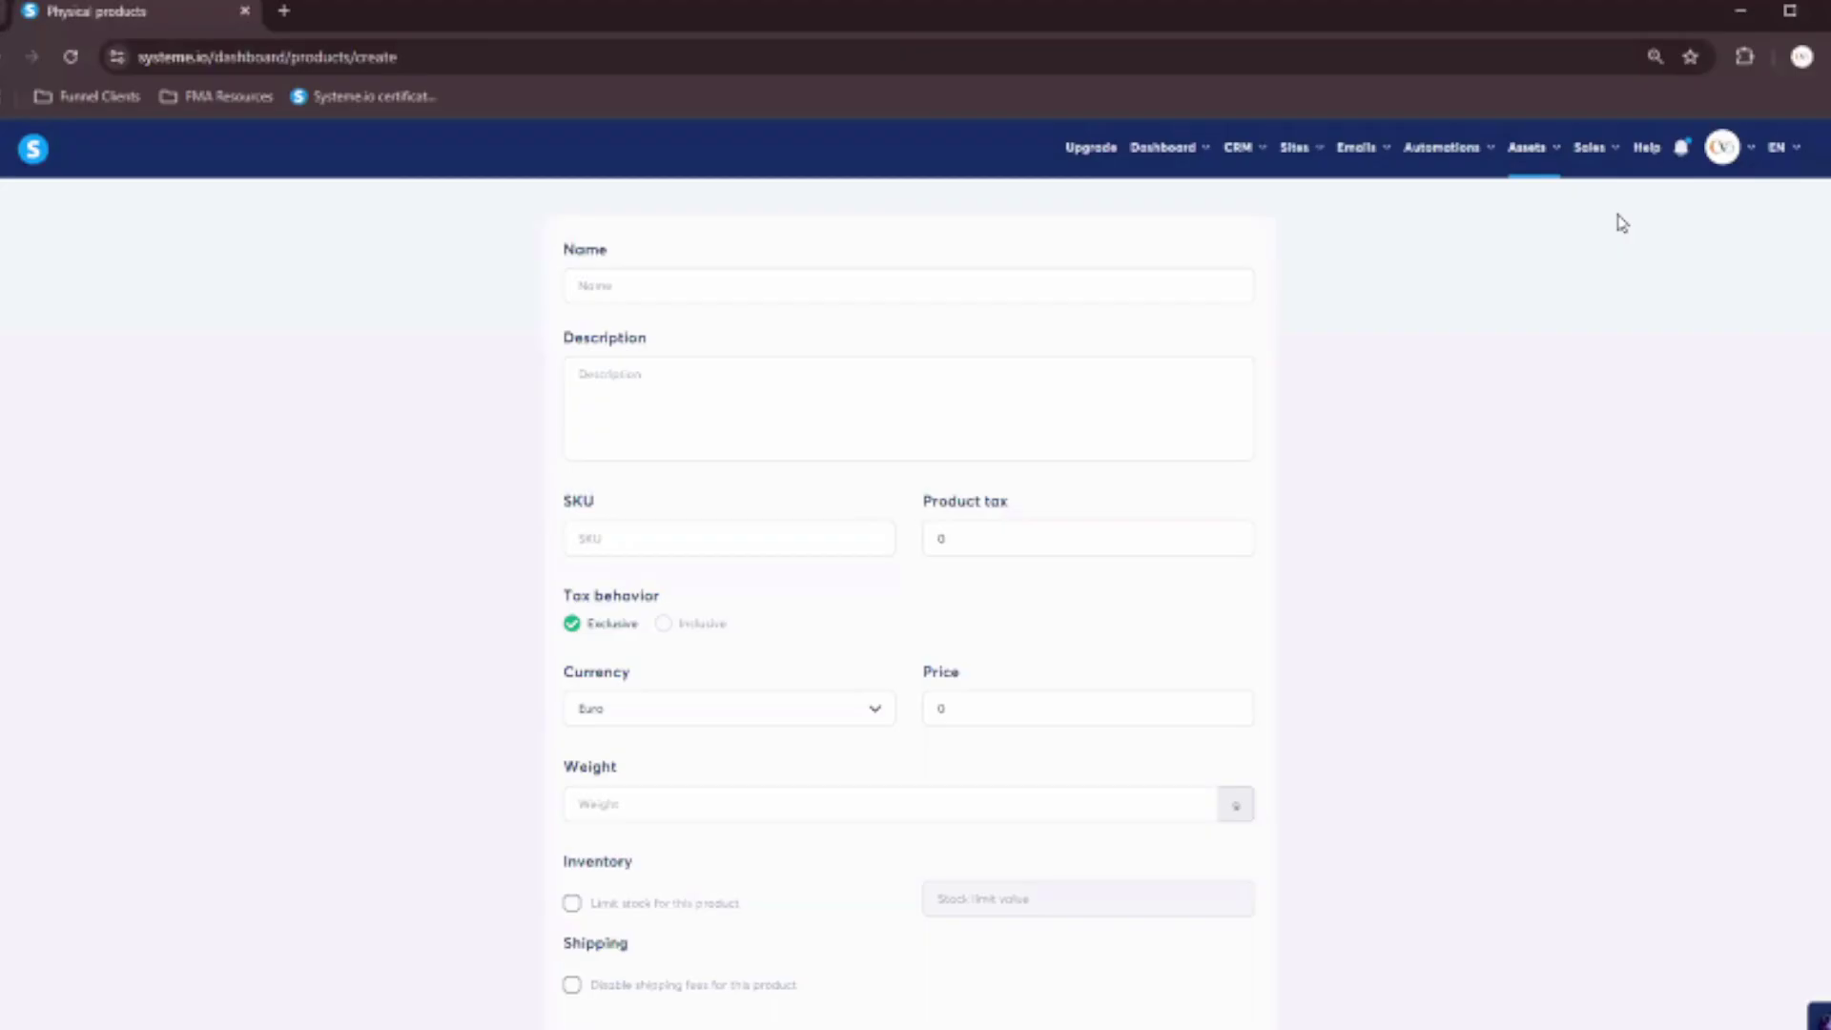
pyautogui.scroll(-4, 758, 312)
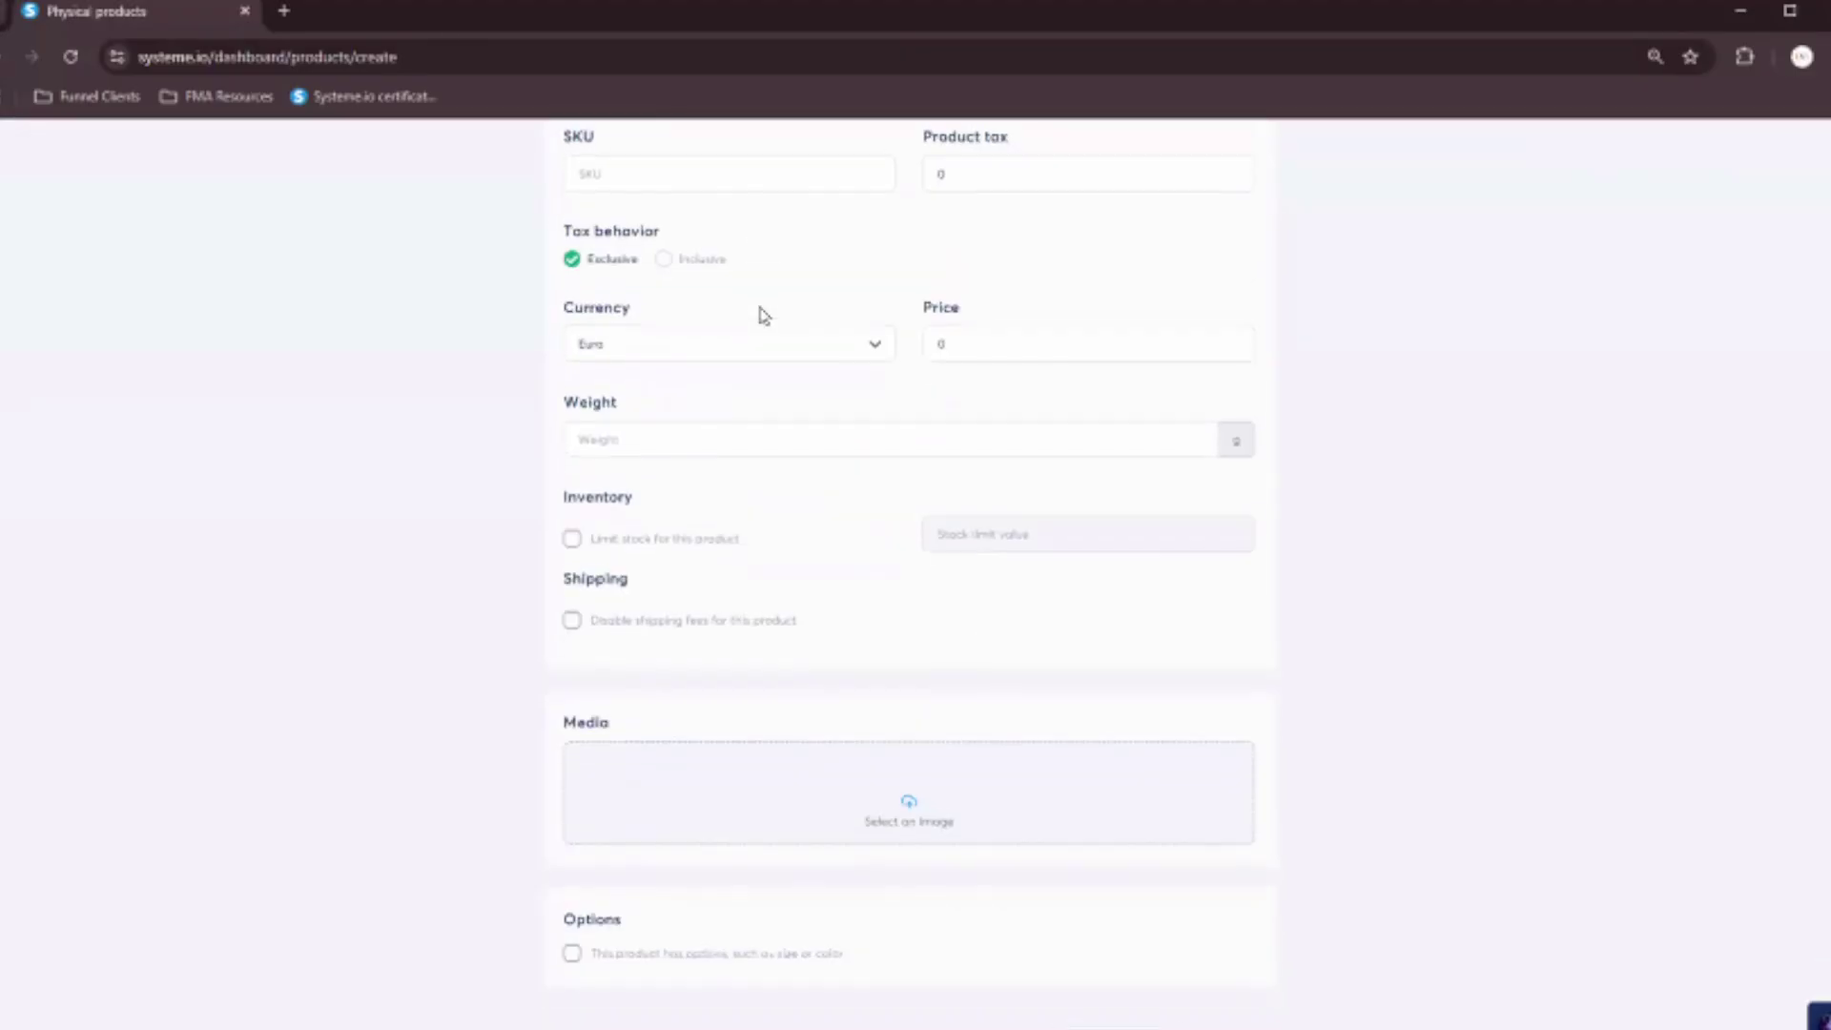
pyautogui.scroll(4, 781, 317)
# Go to Assets > Coupons, view the Discount type options, and close the new-coupon form unsaved.
pyautogui.moveTo(1539, 155)
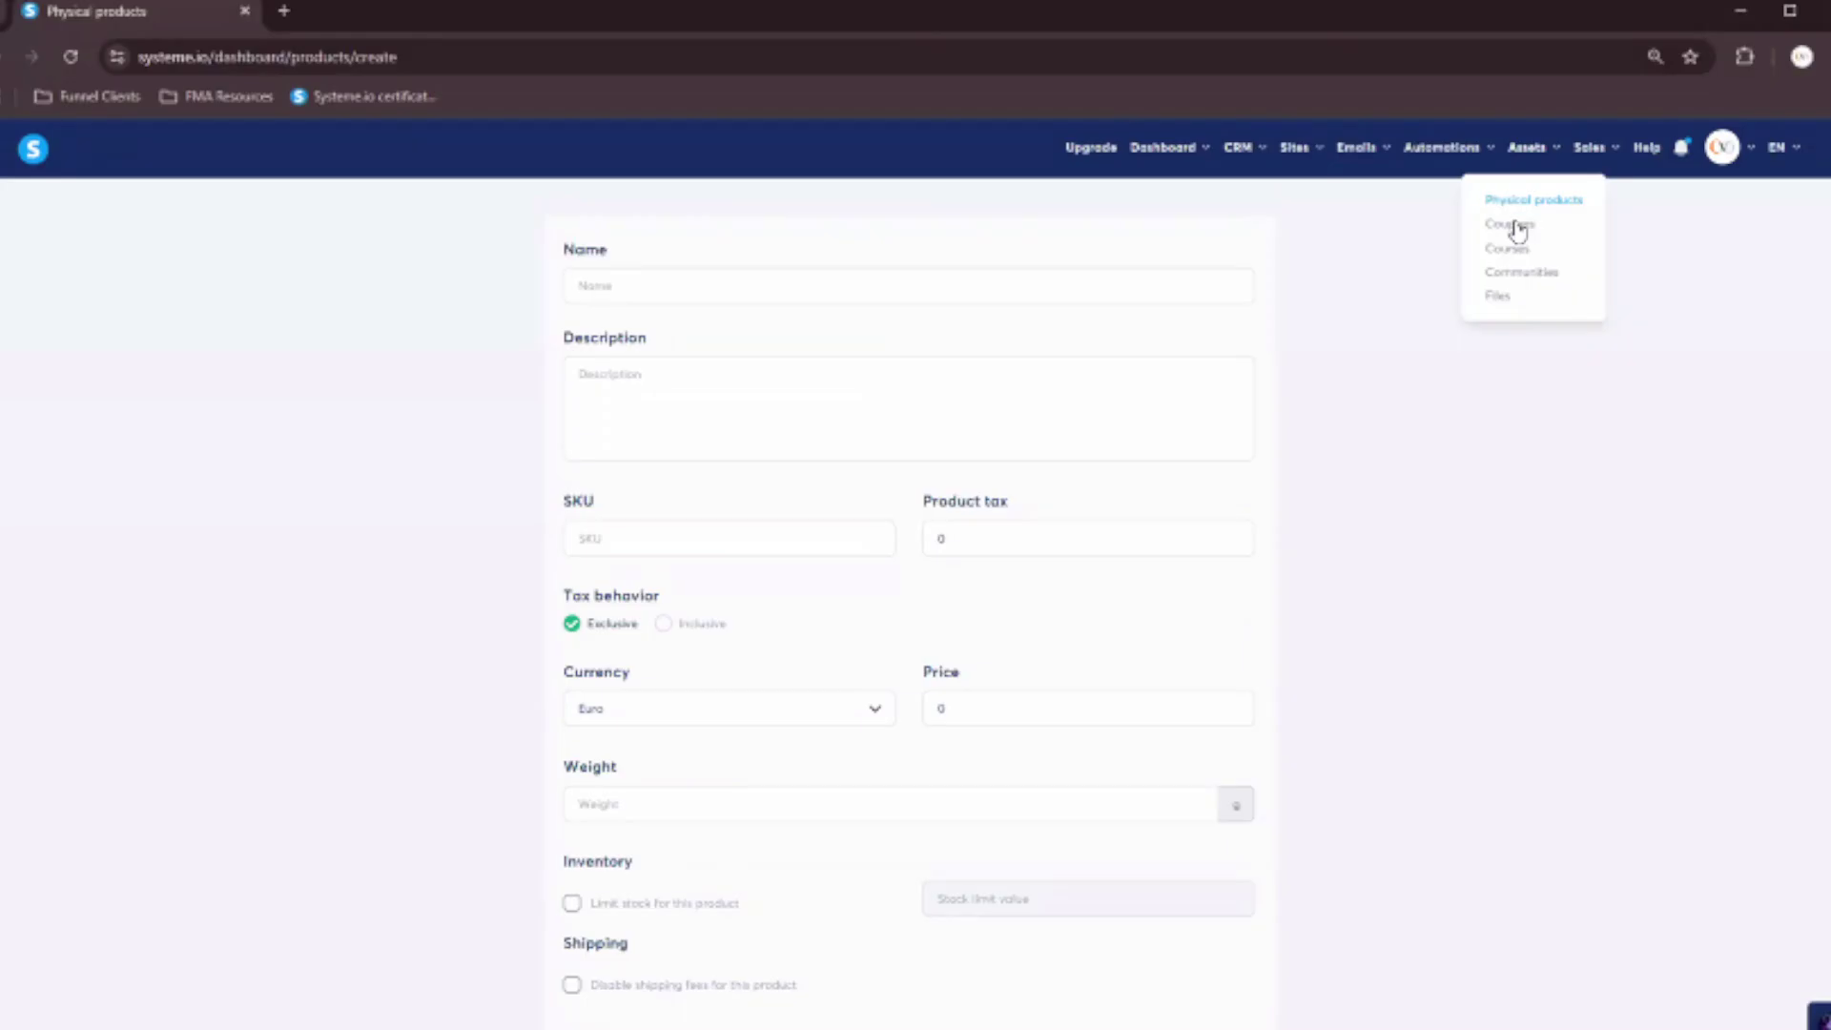
pyautogui.click(1517, 229)
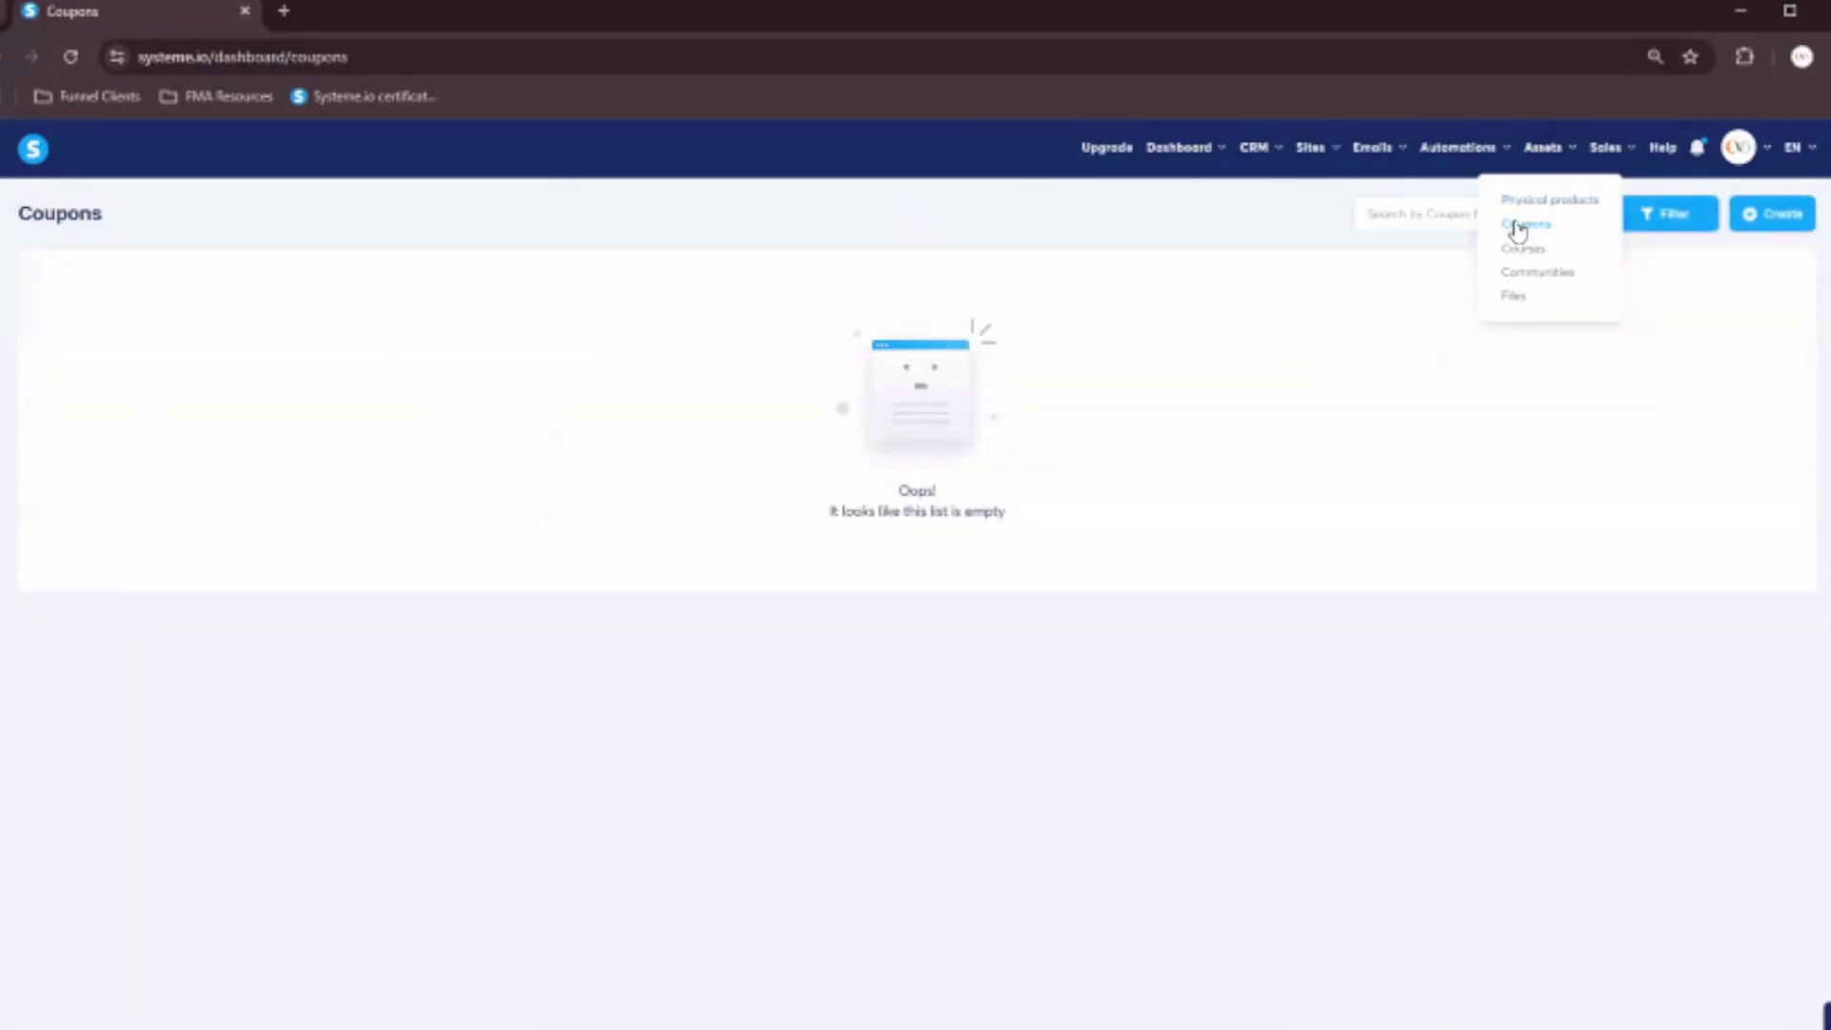
pyautogui.click(1765, 216)
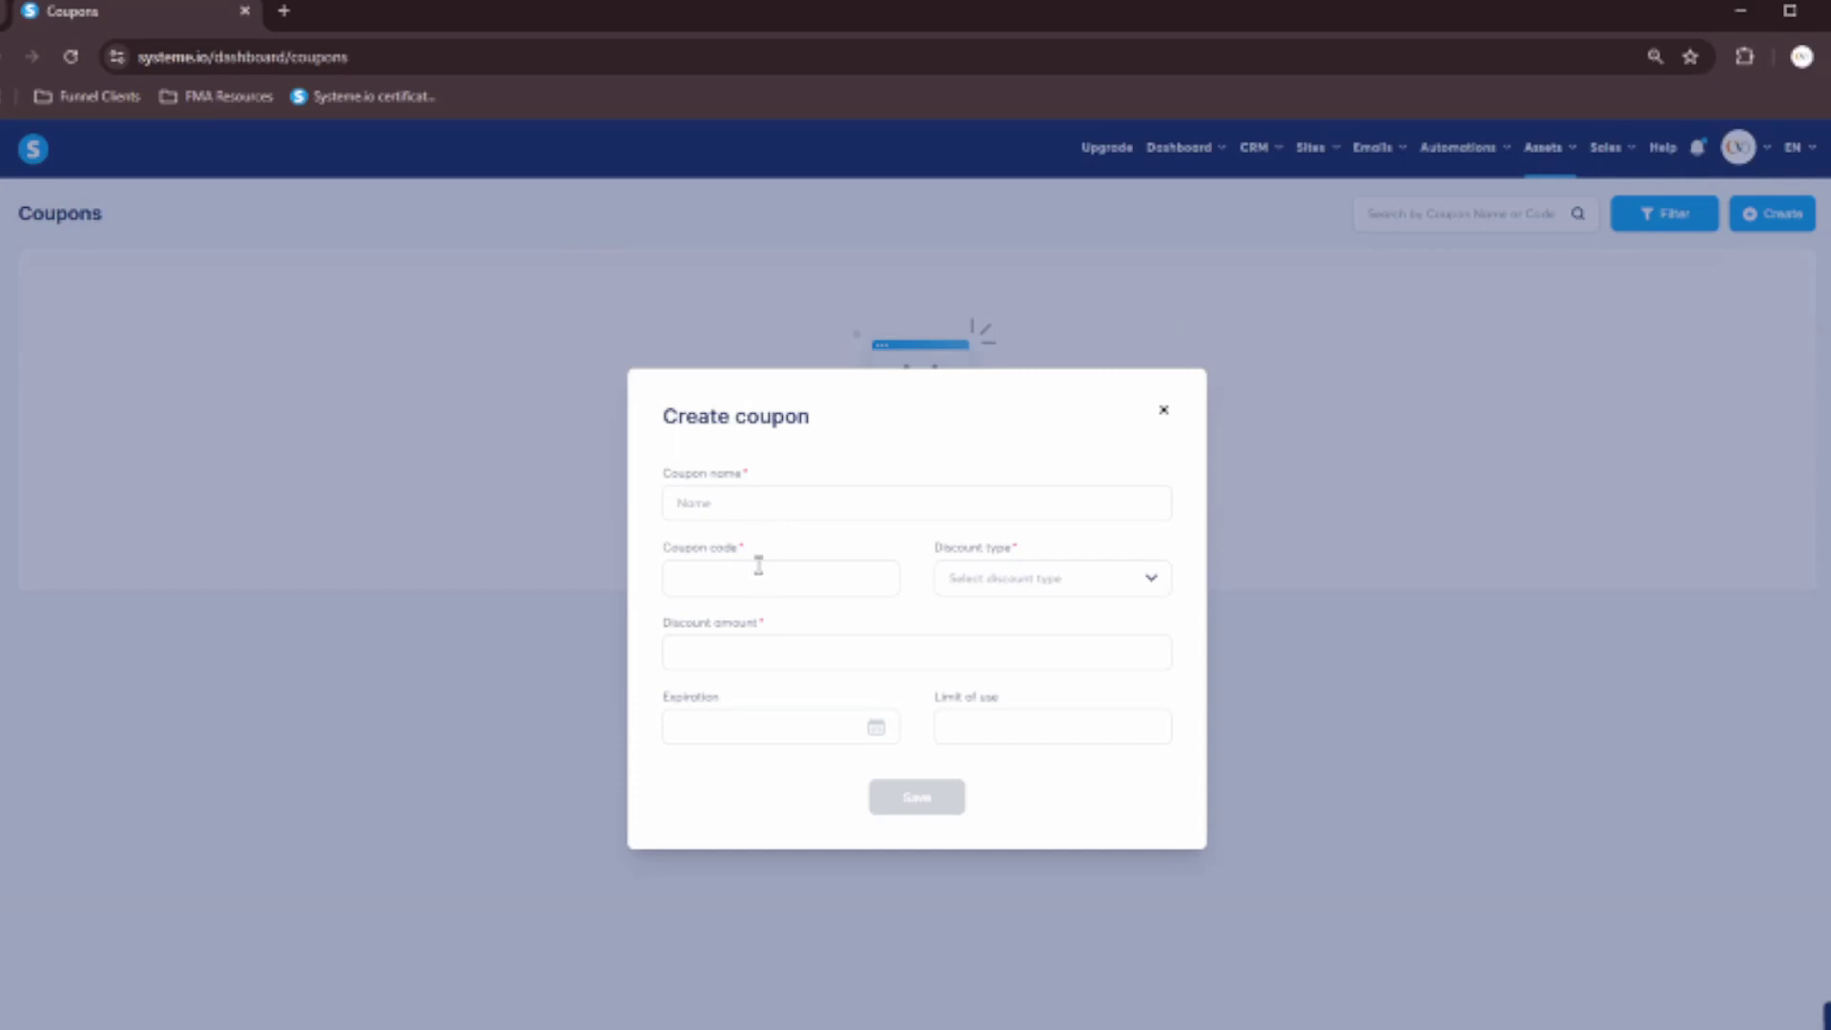
pyautogui.click(1150, 579)
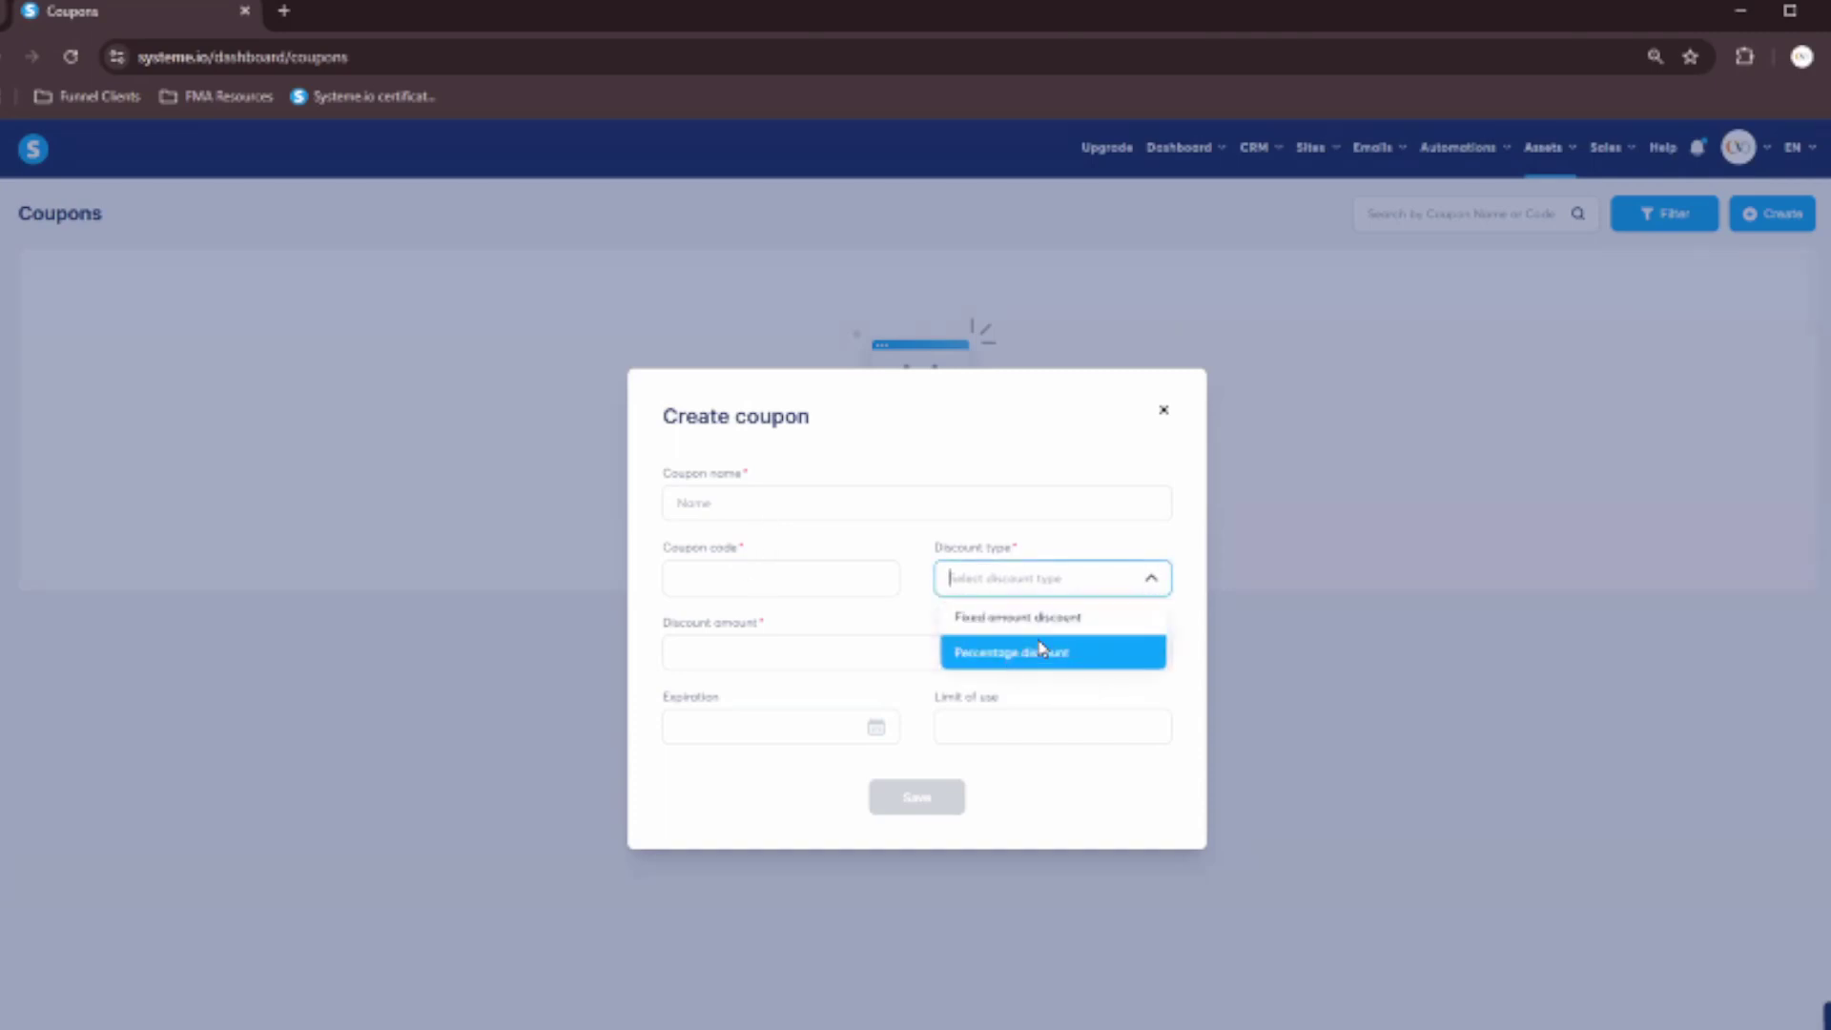
pyautogui.click(1166, 425)
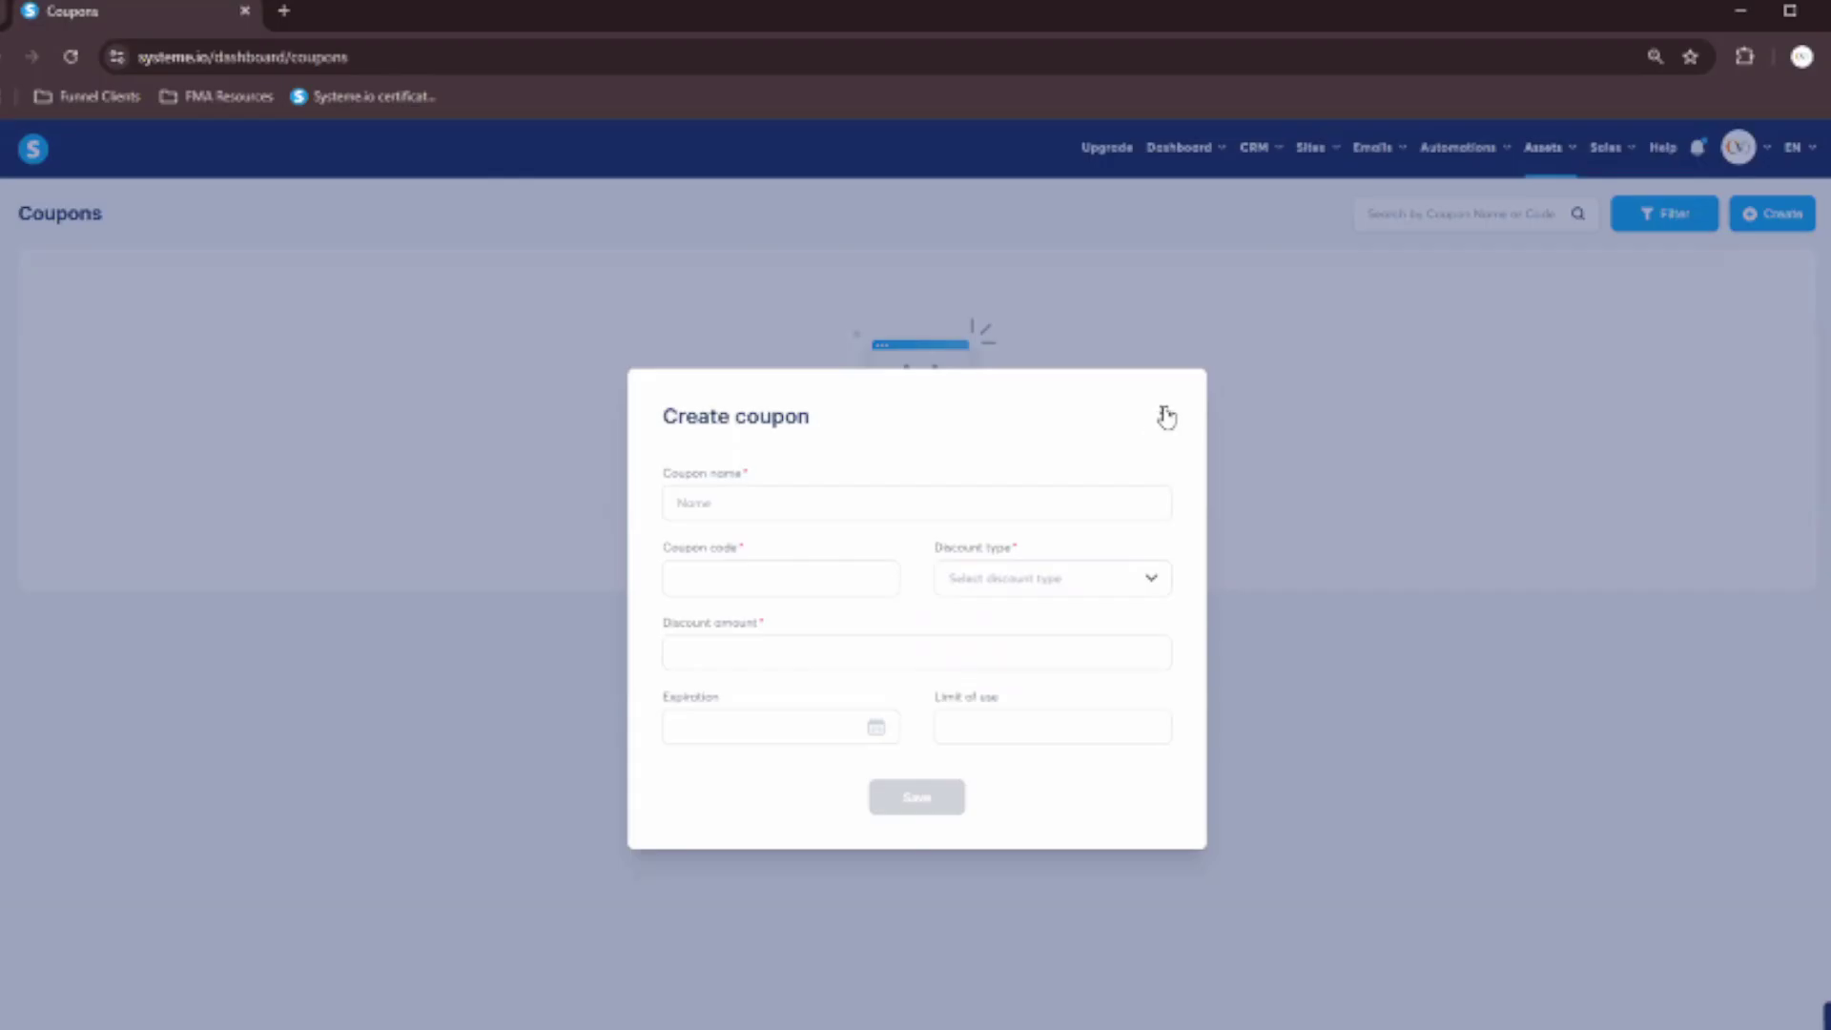
pyautogui.click(1166, 417)
# Open Assets > Courses, close the Add a new course form, then view the empty Students and Bundles lists.
pyautogui.moveTo(1546, 152)
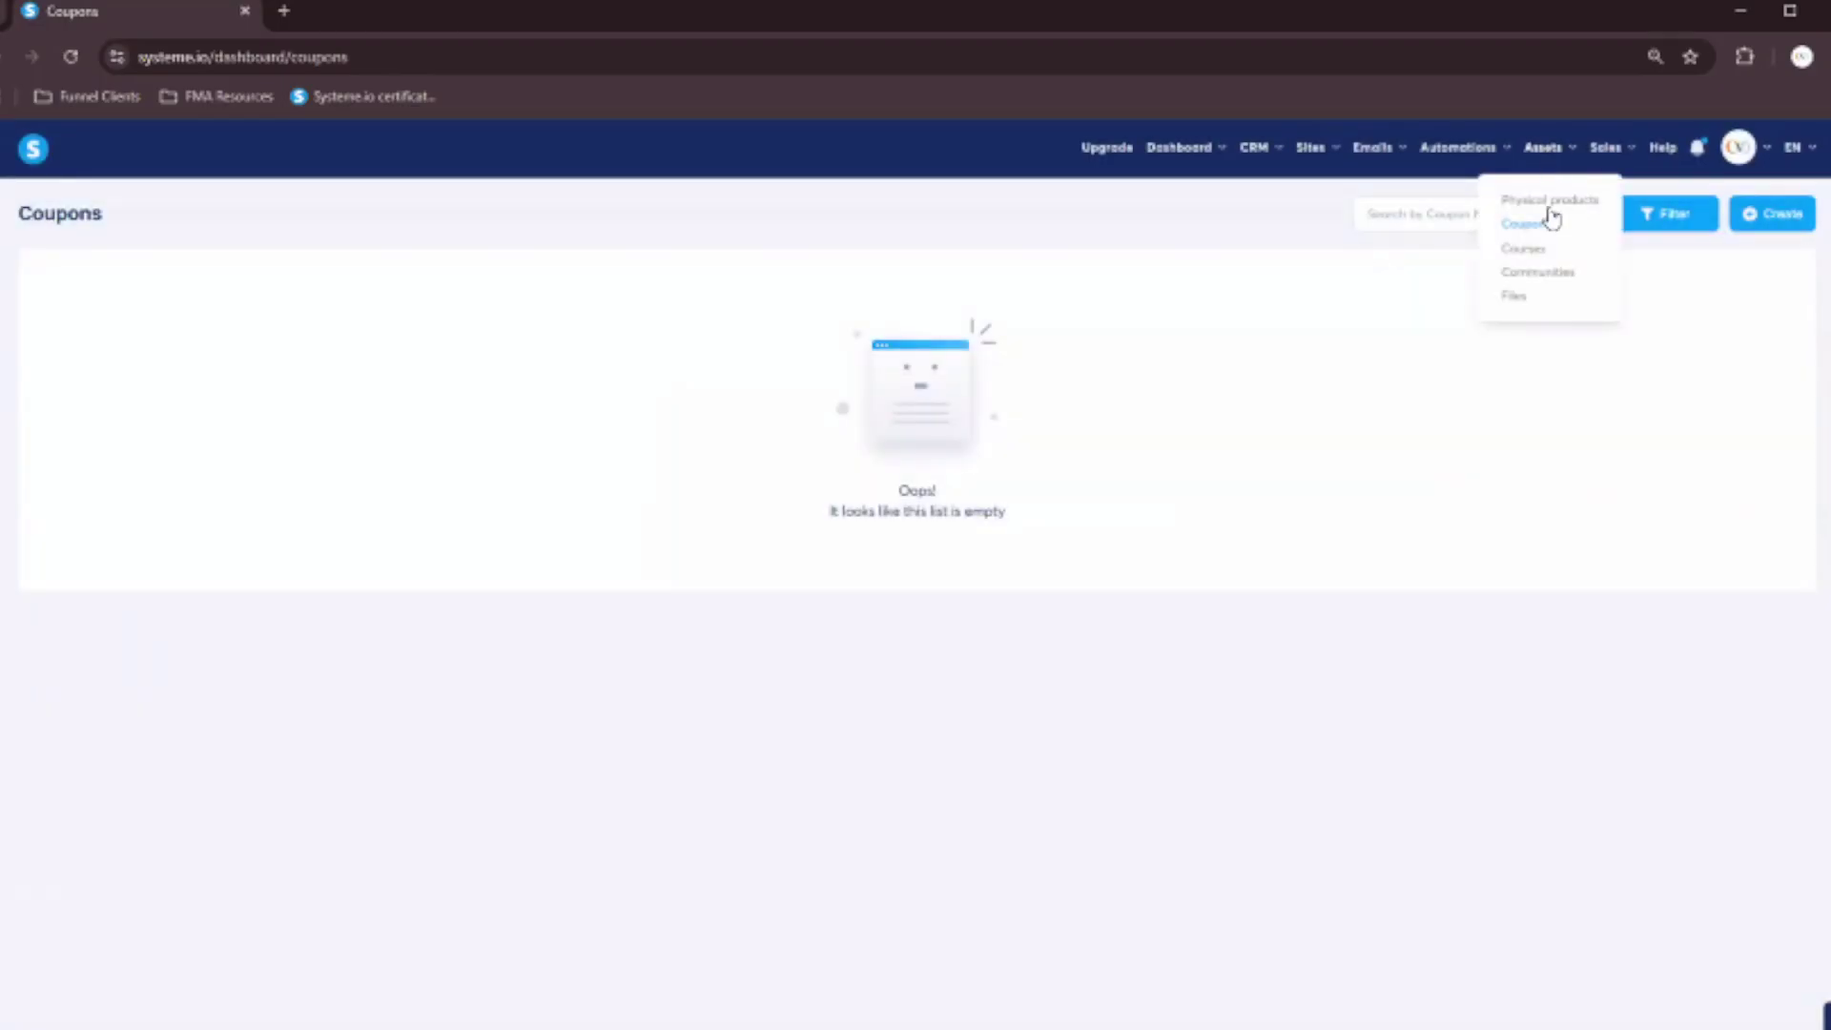
pyautogui.click(1524, 248)
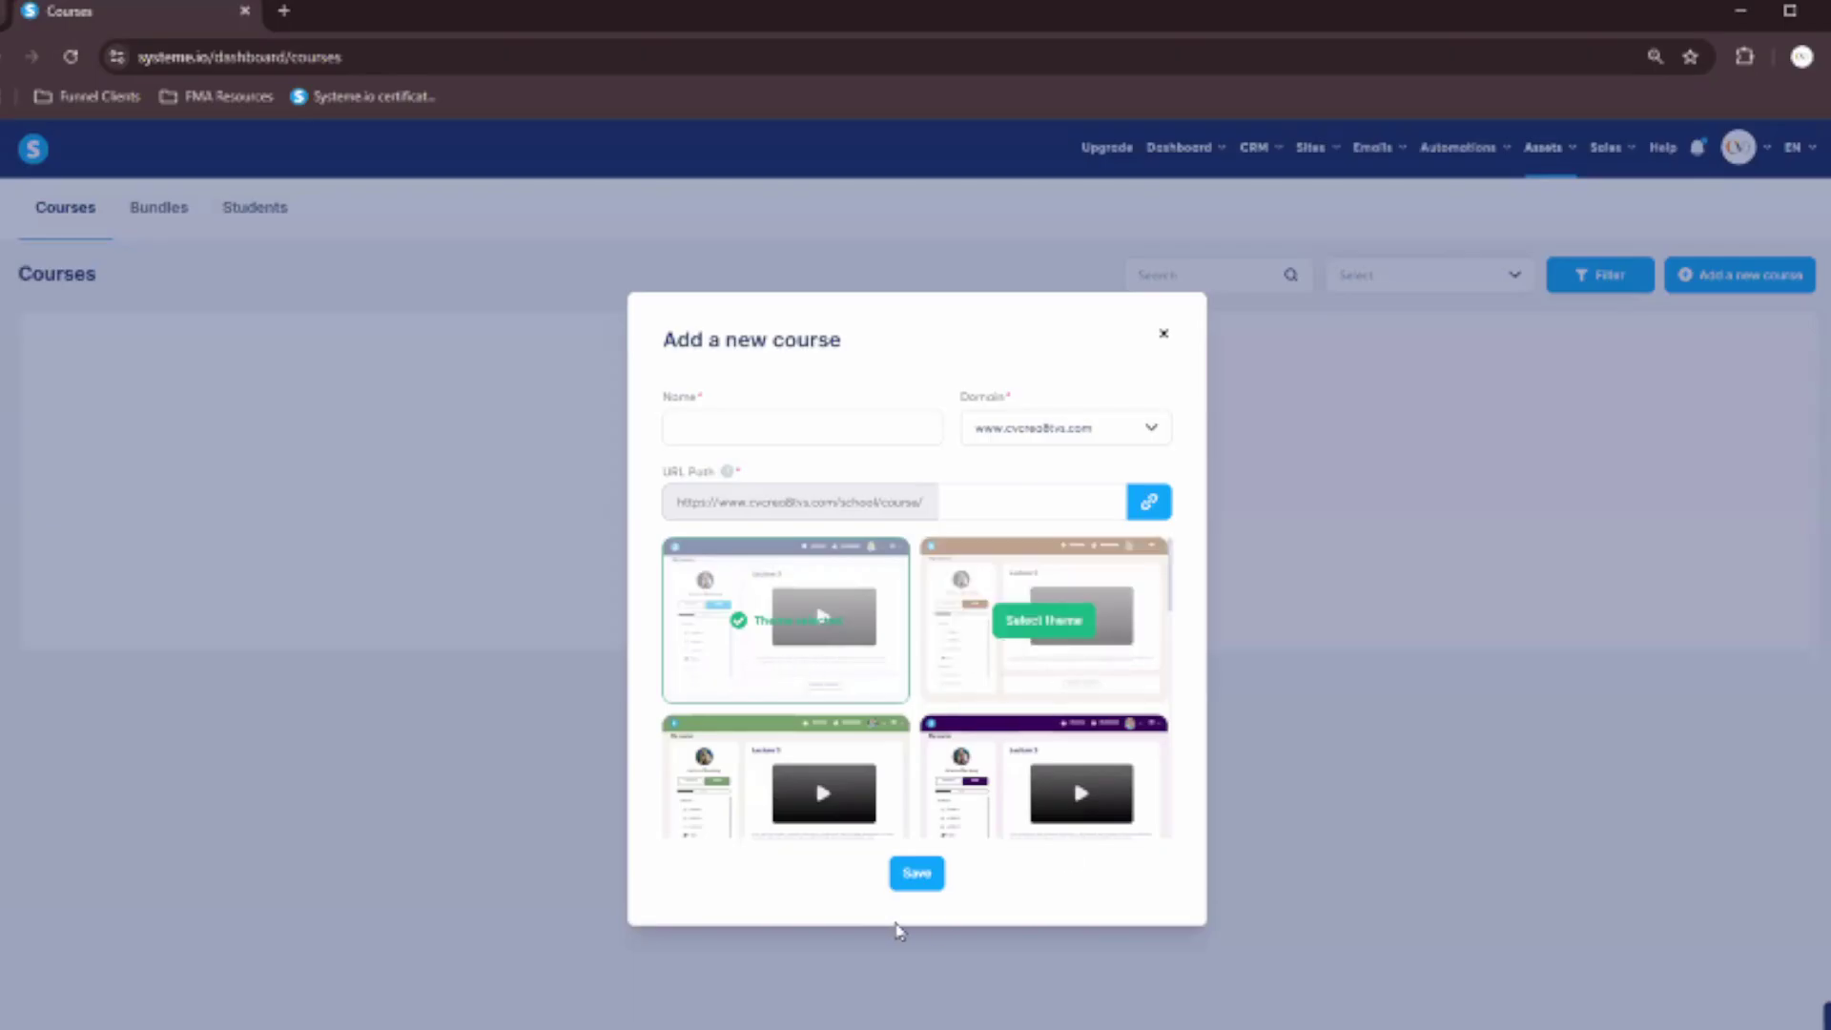
pyautogui.scroll(-3, 859, 753)
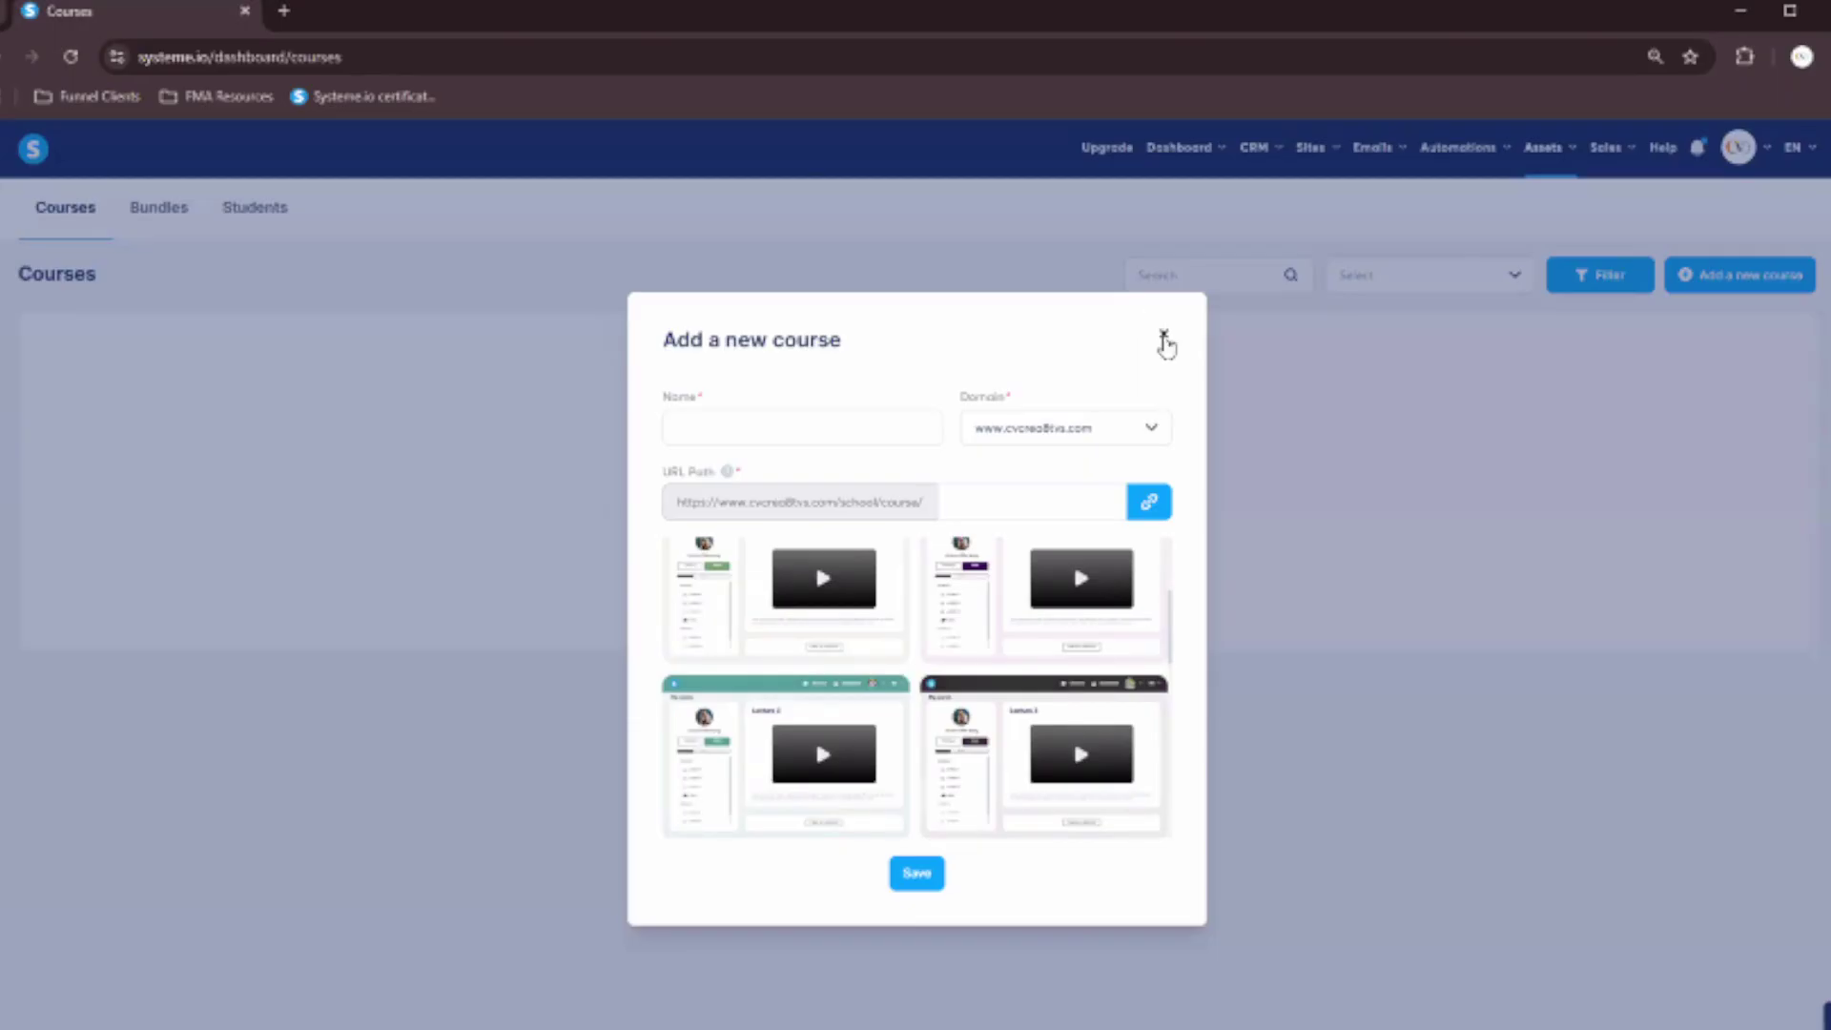
pyautogui.click(1165, 338)
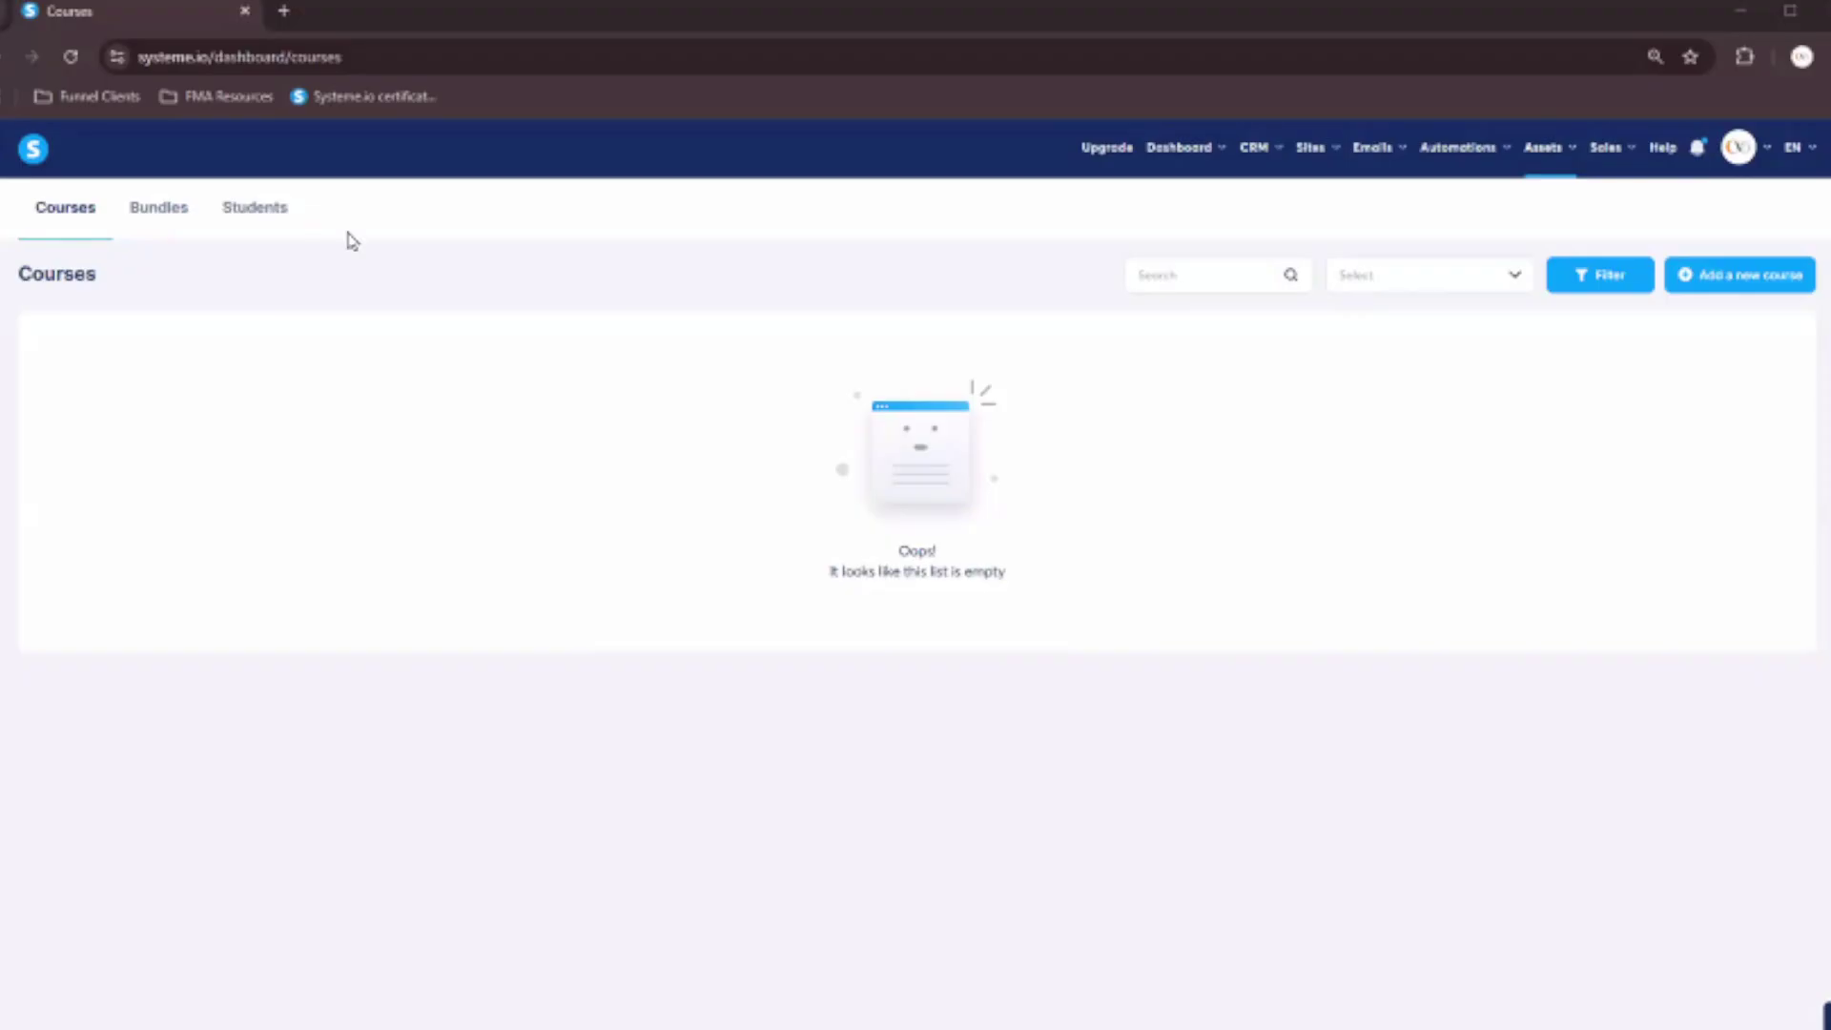
pyautogui.click(237, 223)
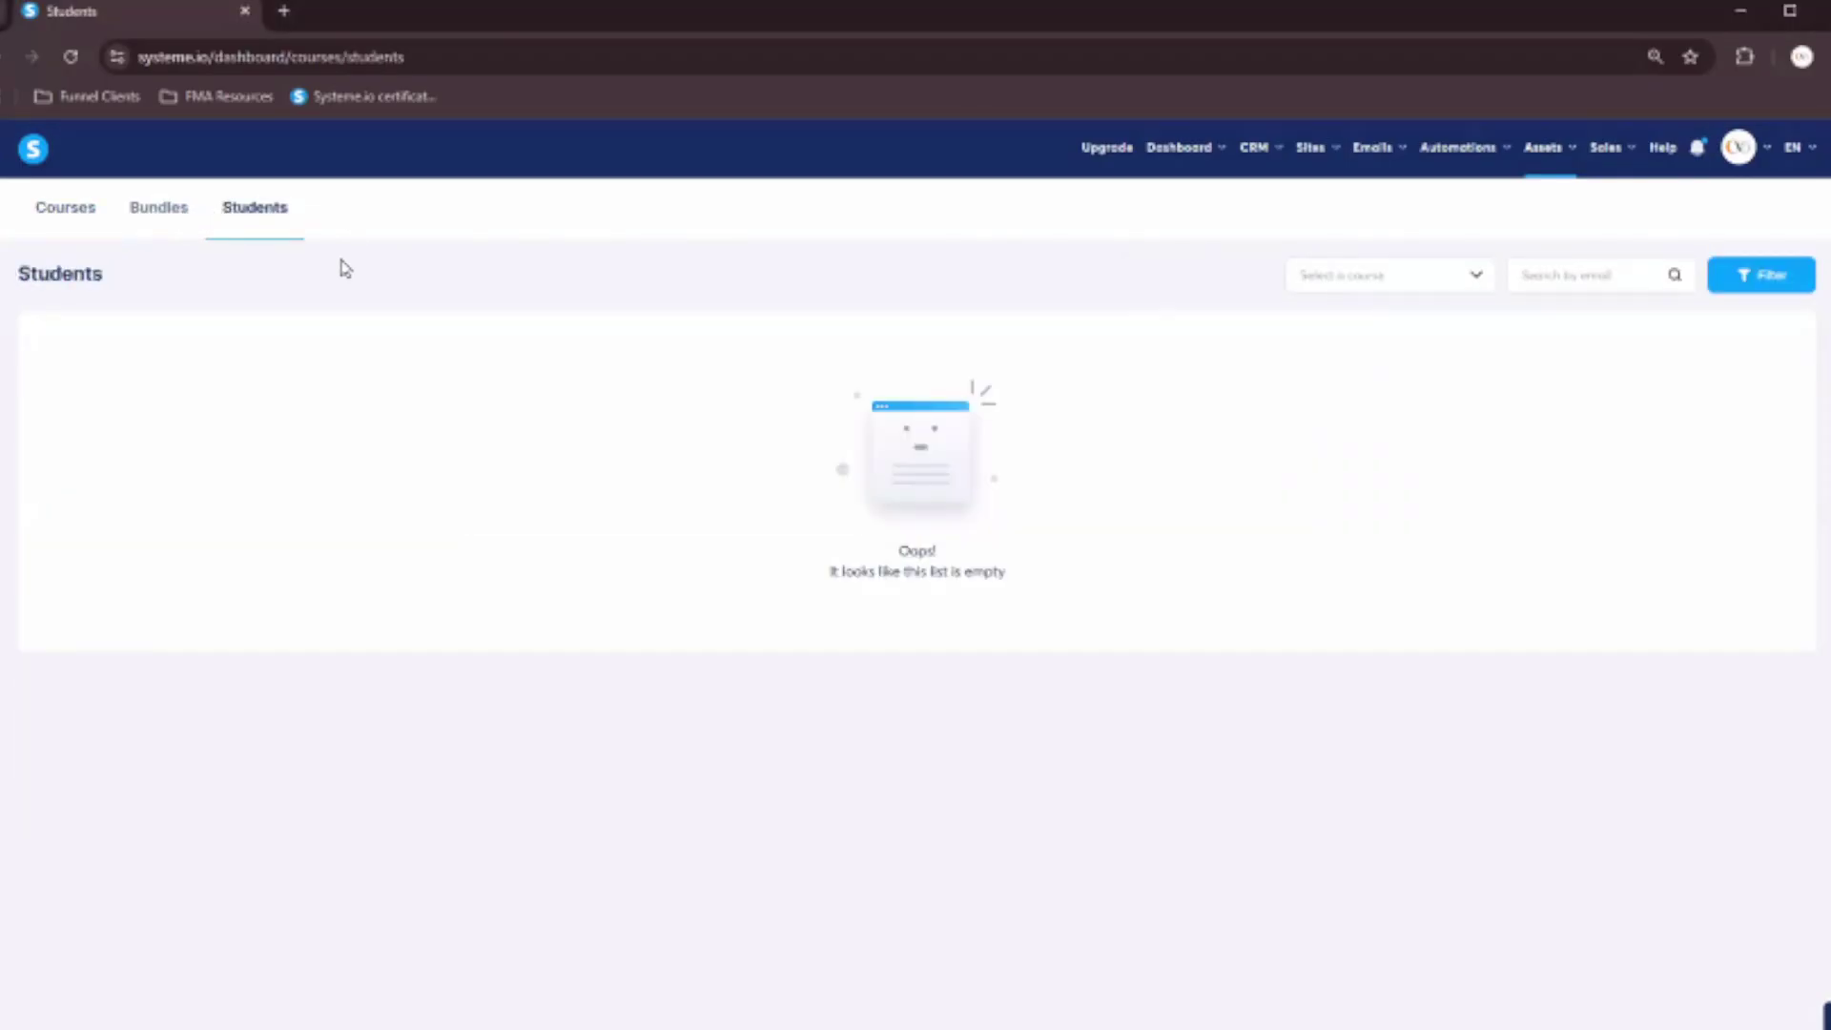
pyautogui.click(156, 219)
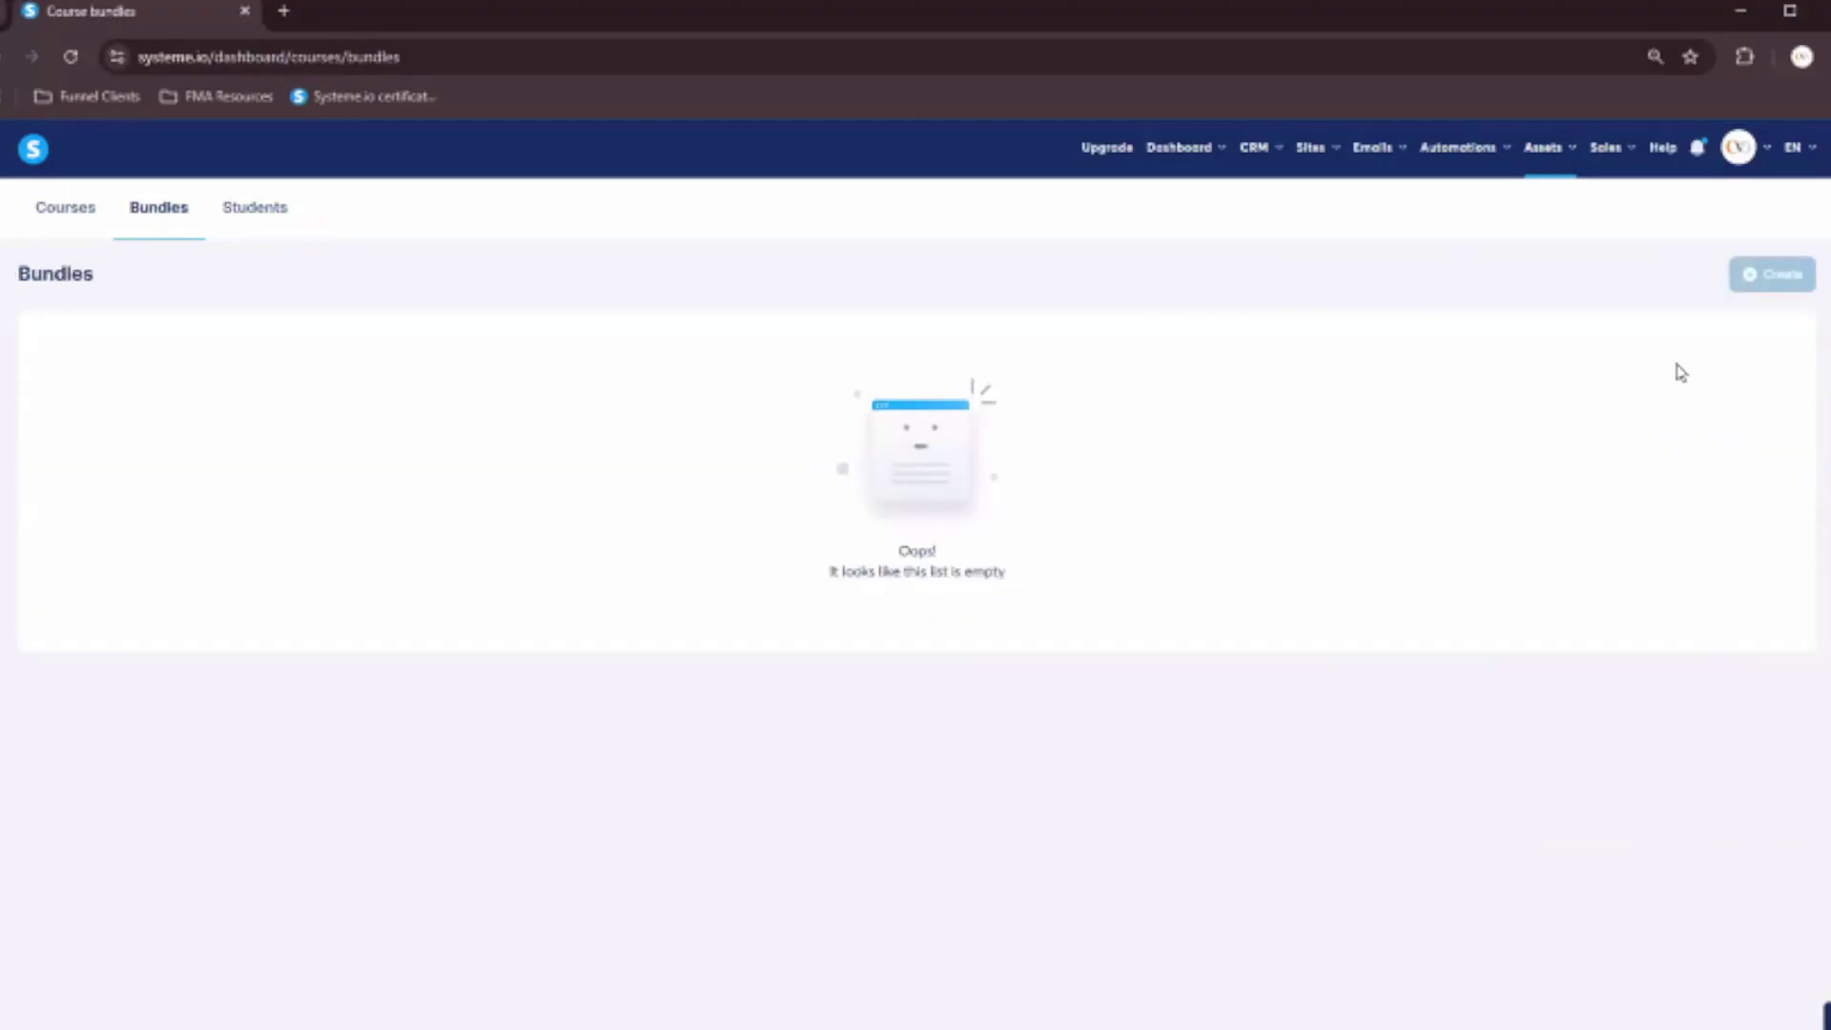
pyautogui.moveTo(1631, 159)
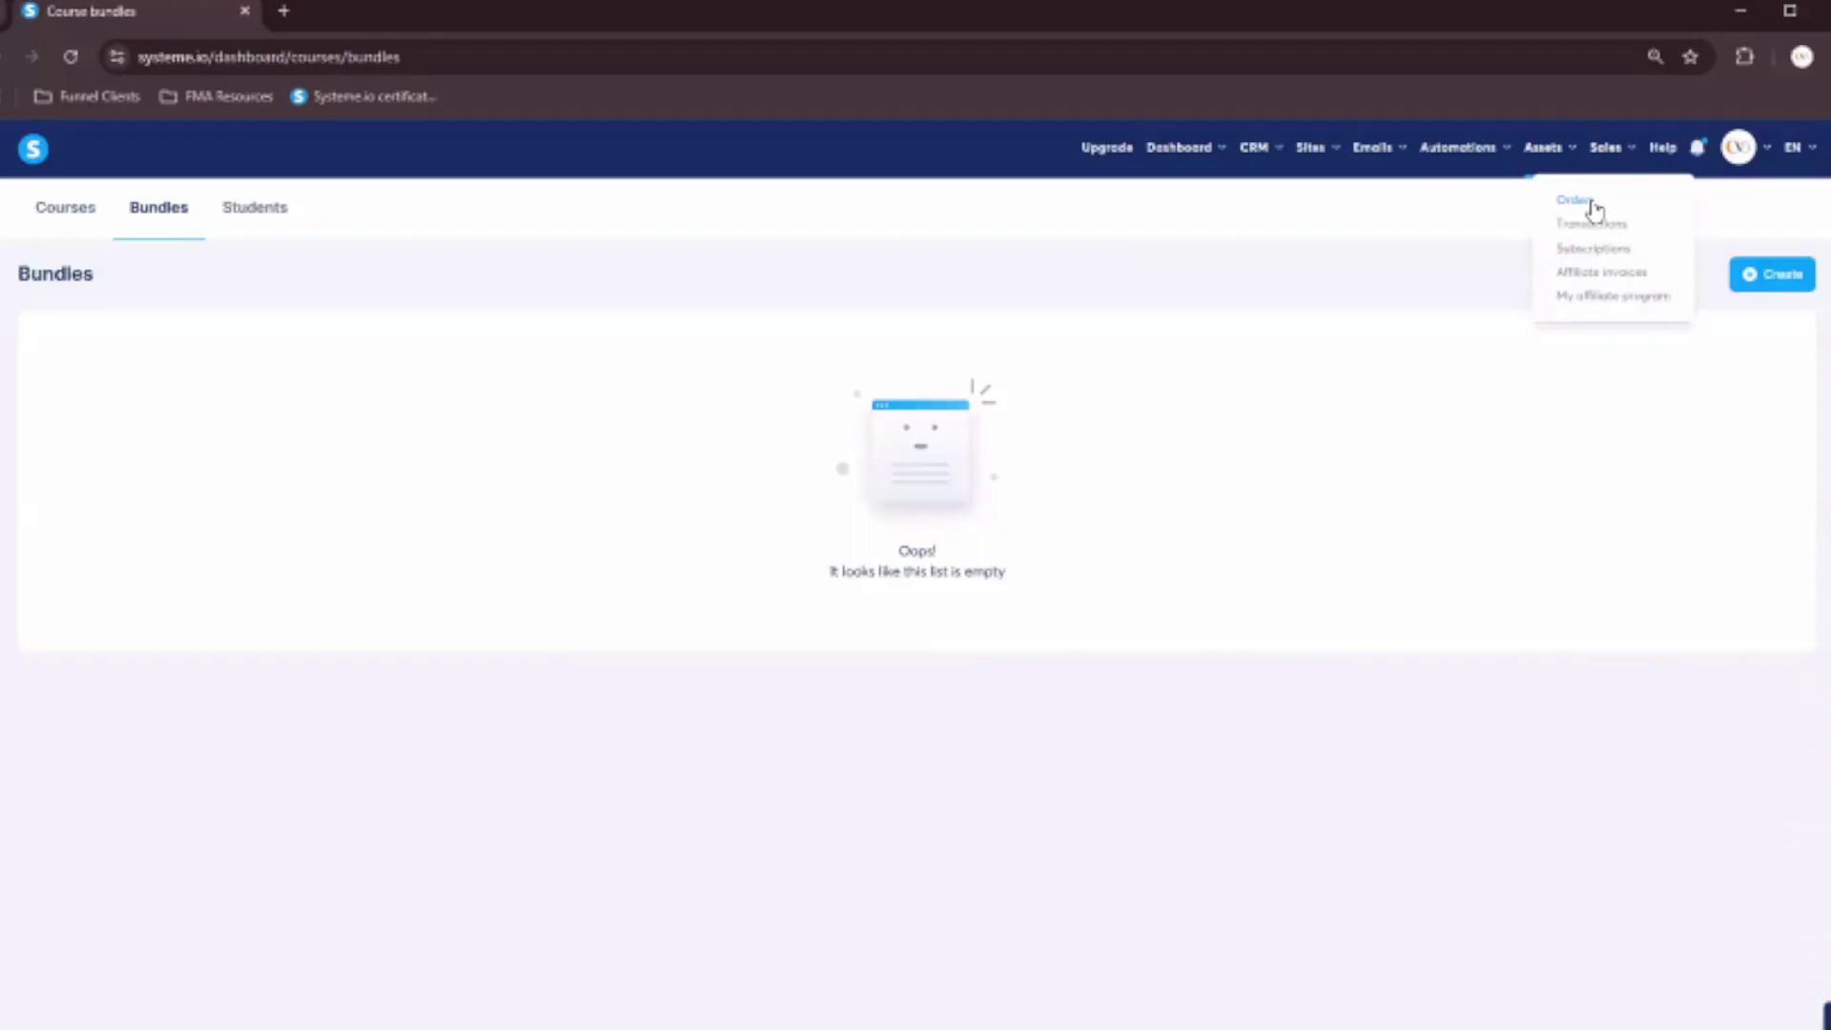
# Step through the empty Sales Orders, Transactions and Subscriptions lists.
pyautogui.click(1595, 208)
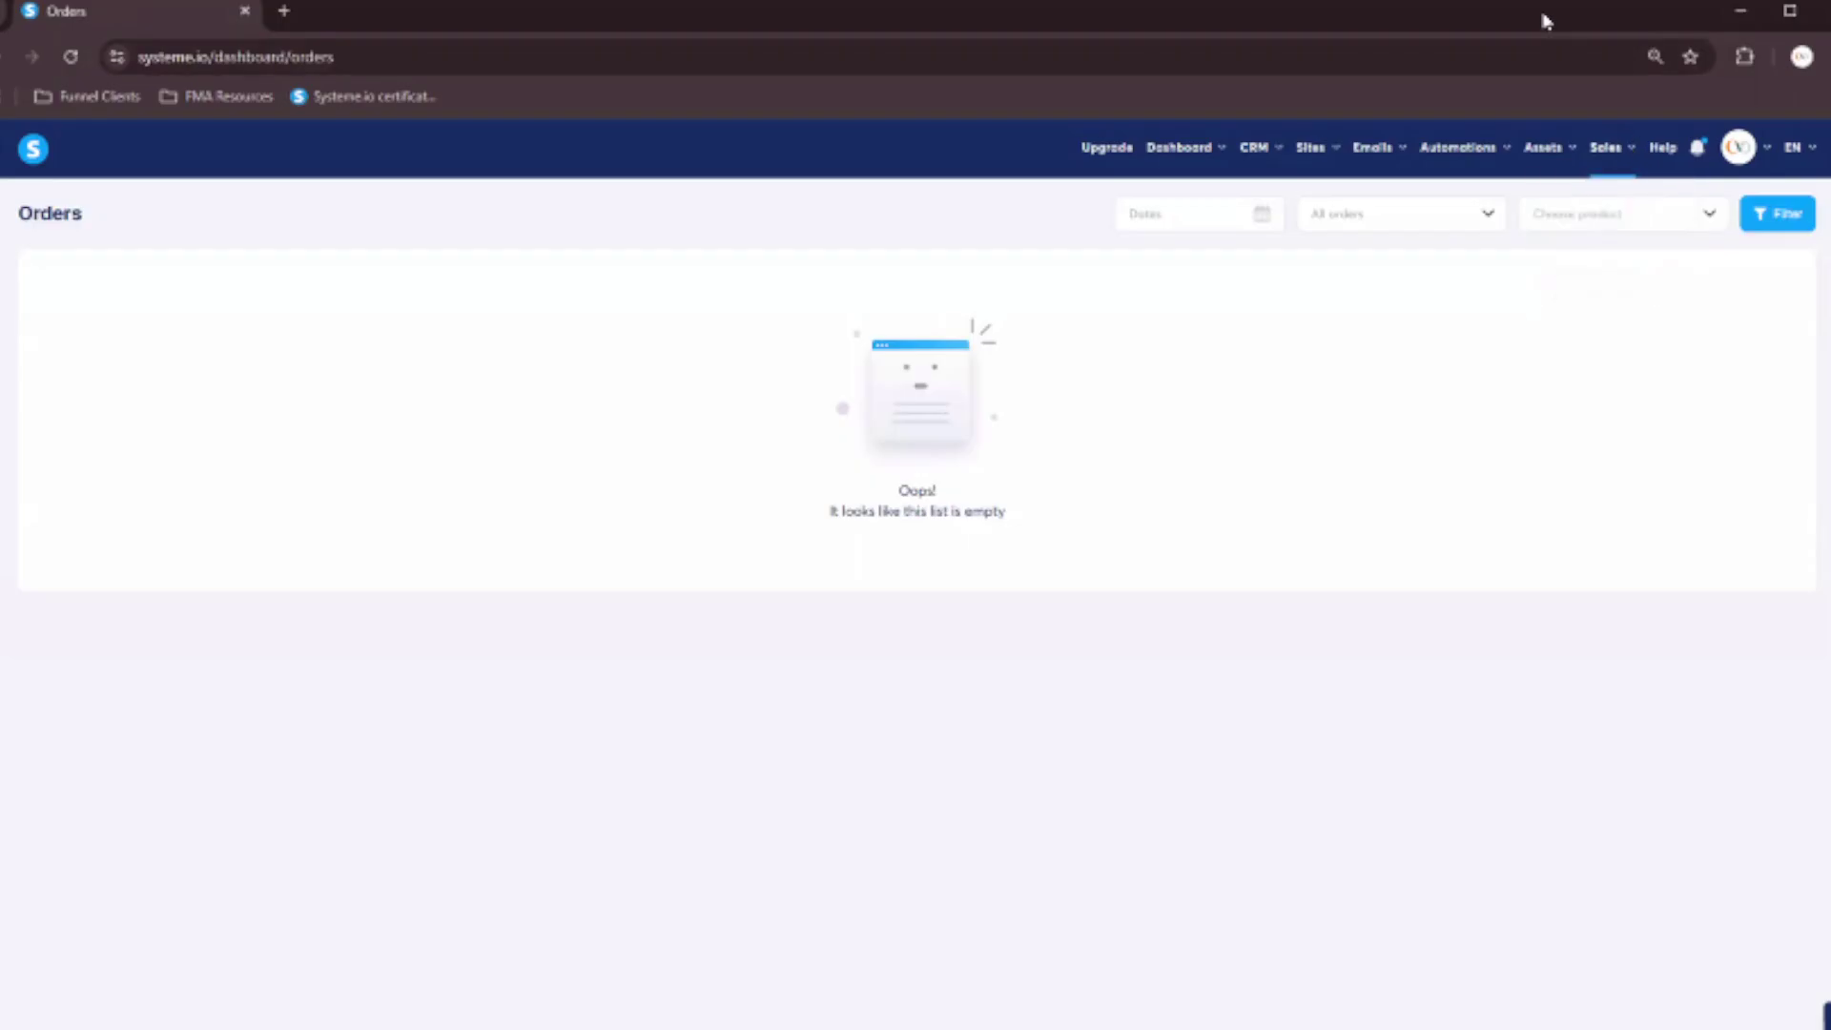
pyautogui.moveTo(1612, 148)
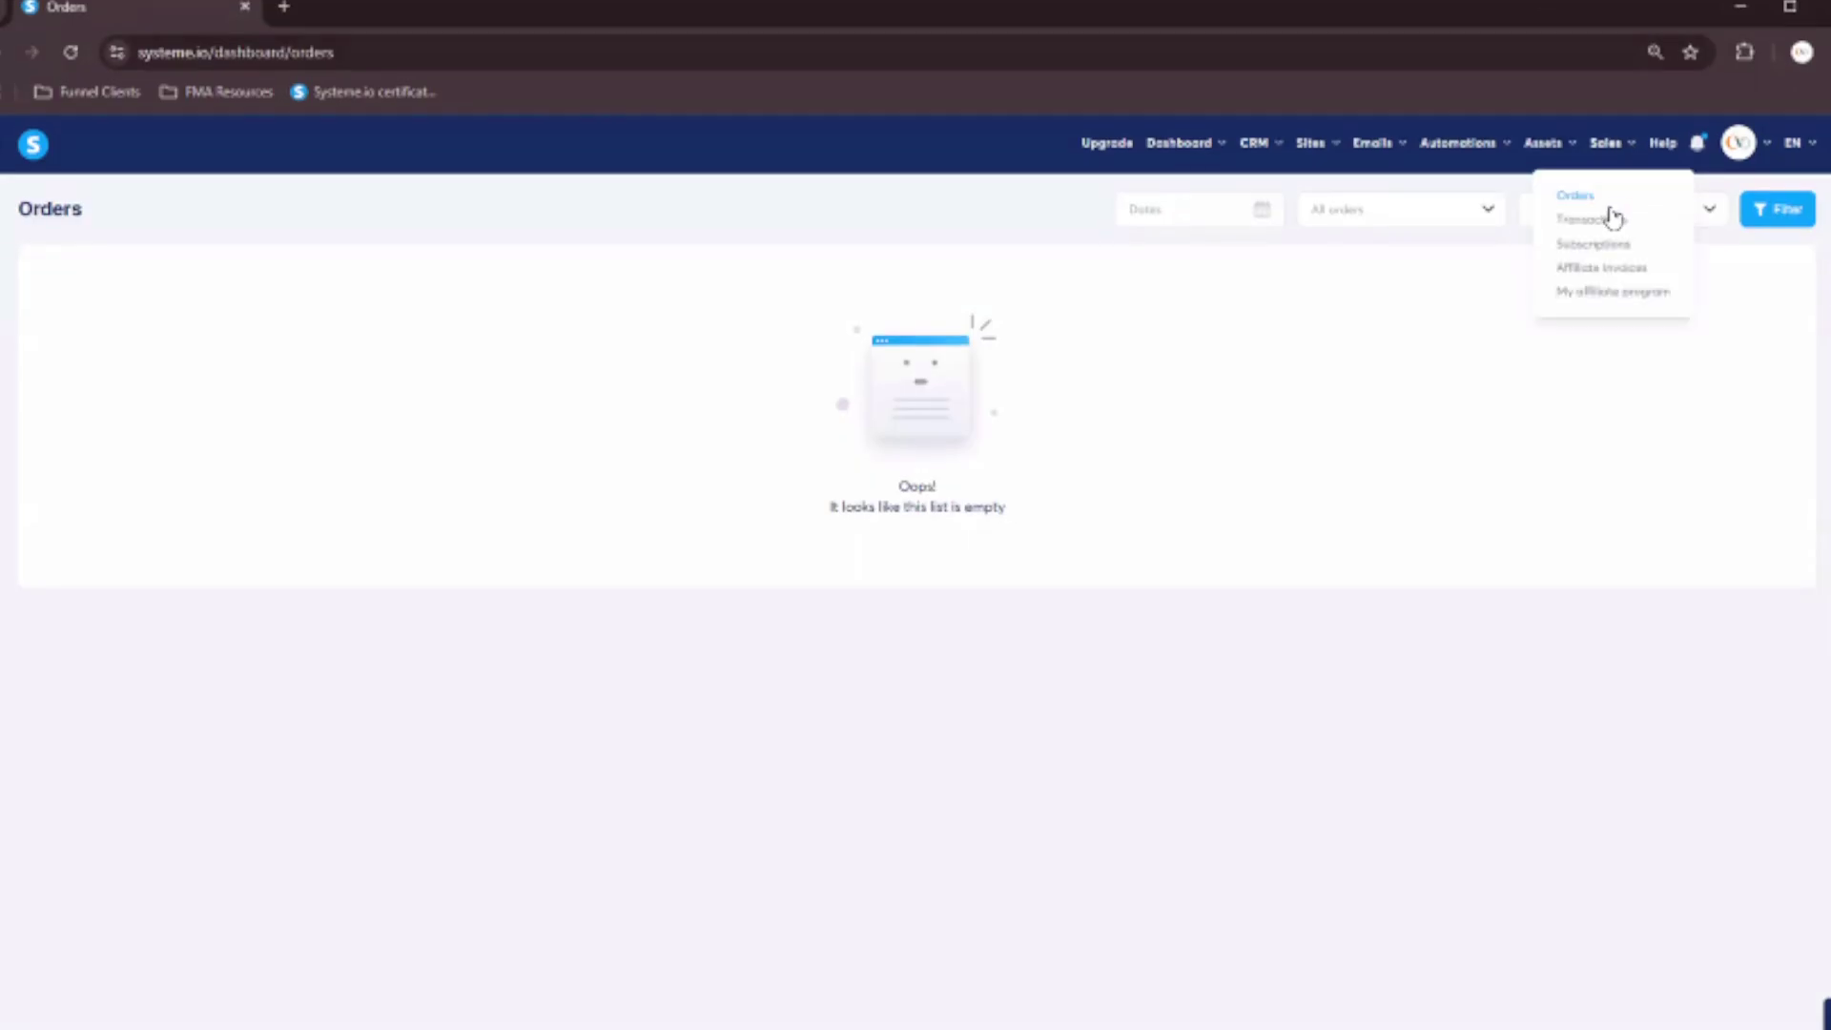
pyautogui.click(1610, 223)
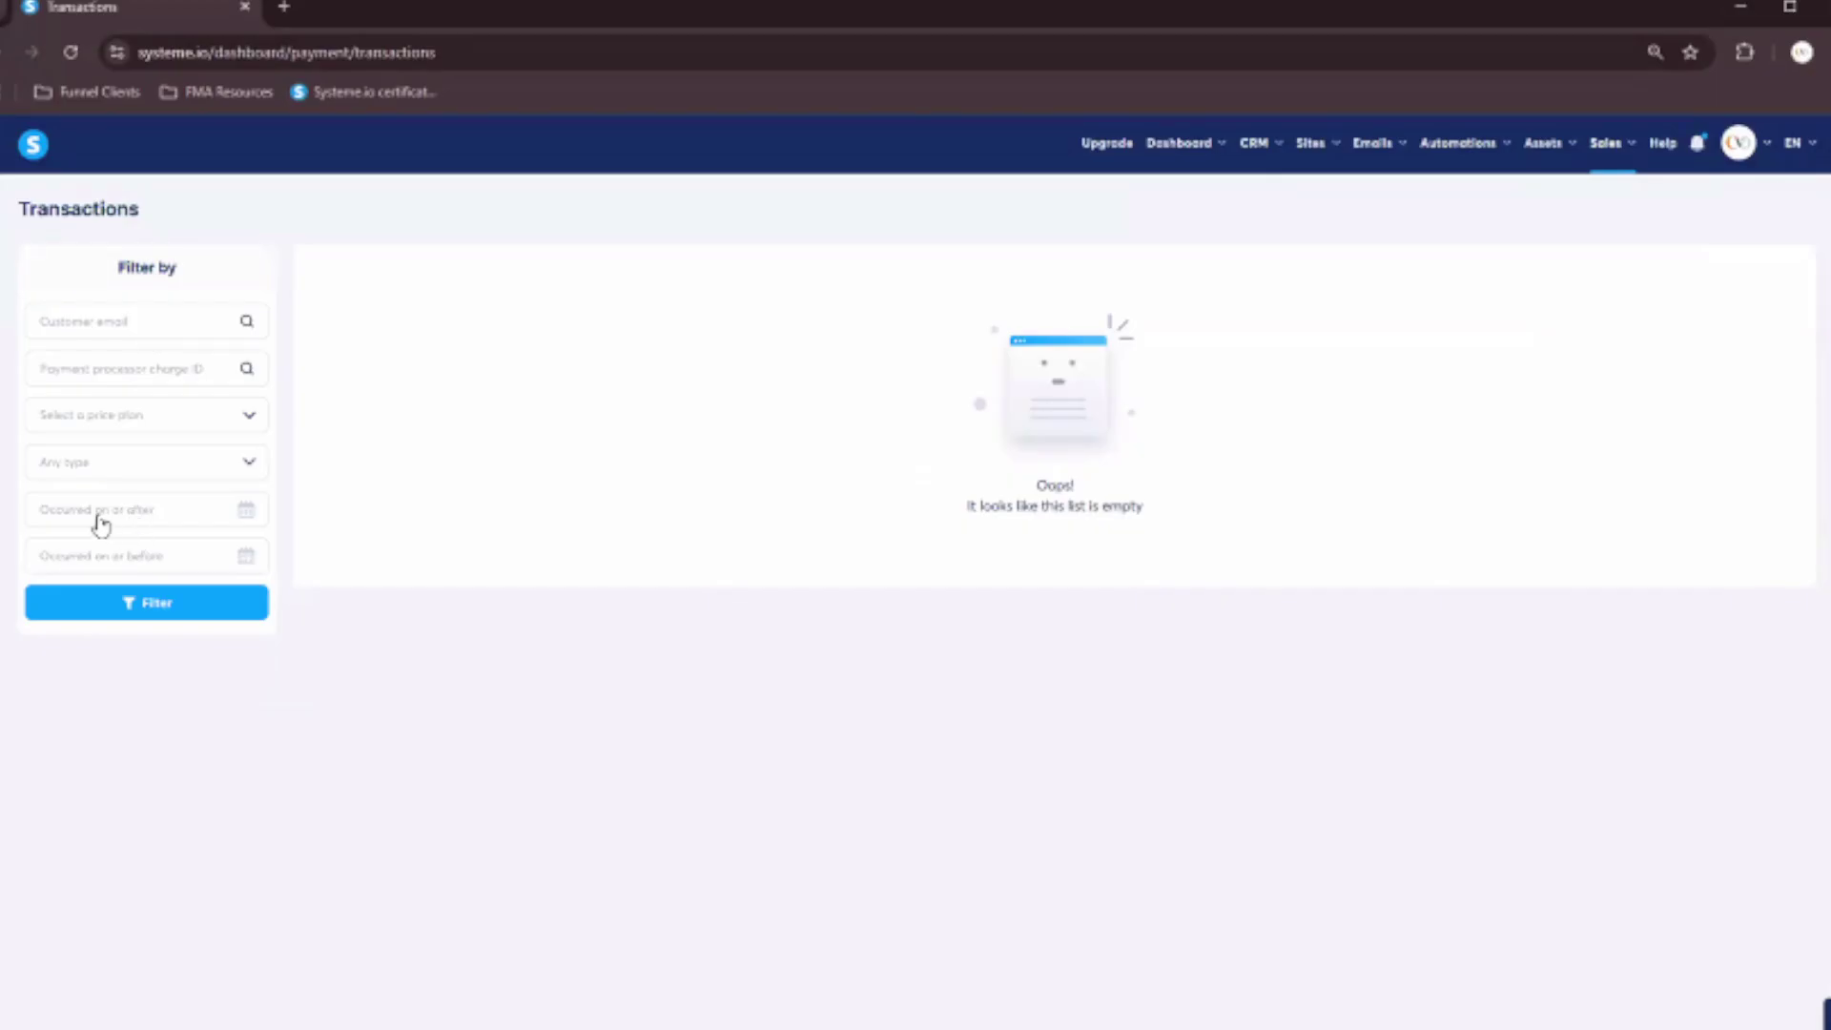
pyautogui.moveTo(1617, 143)
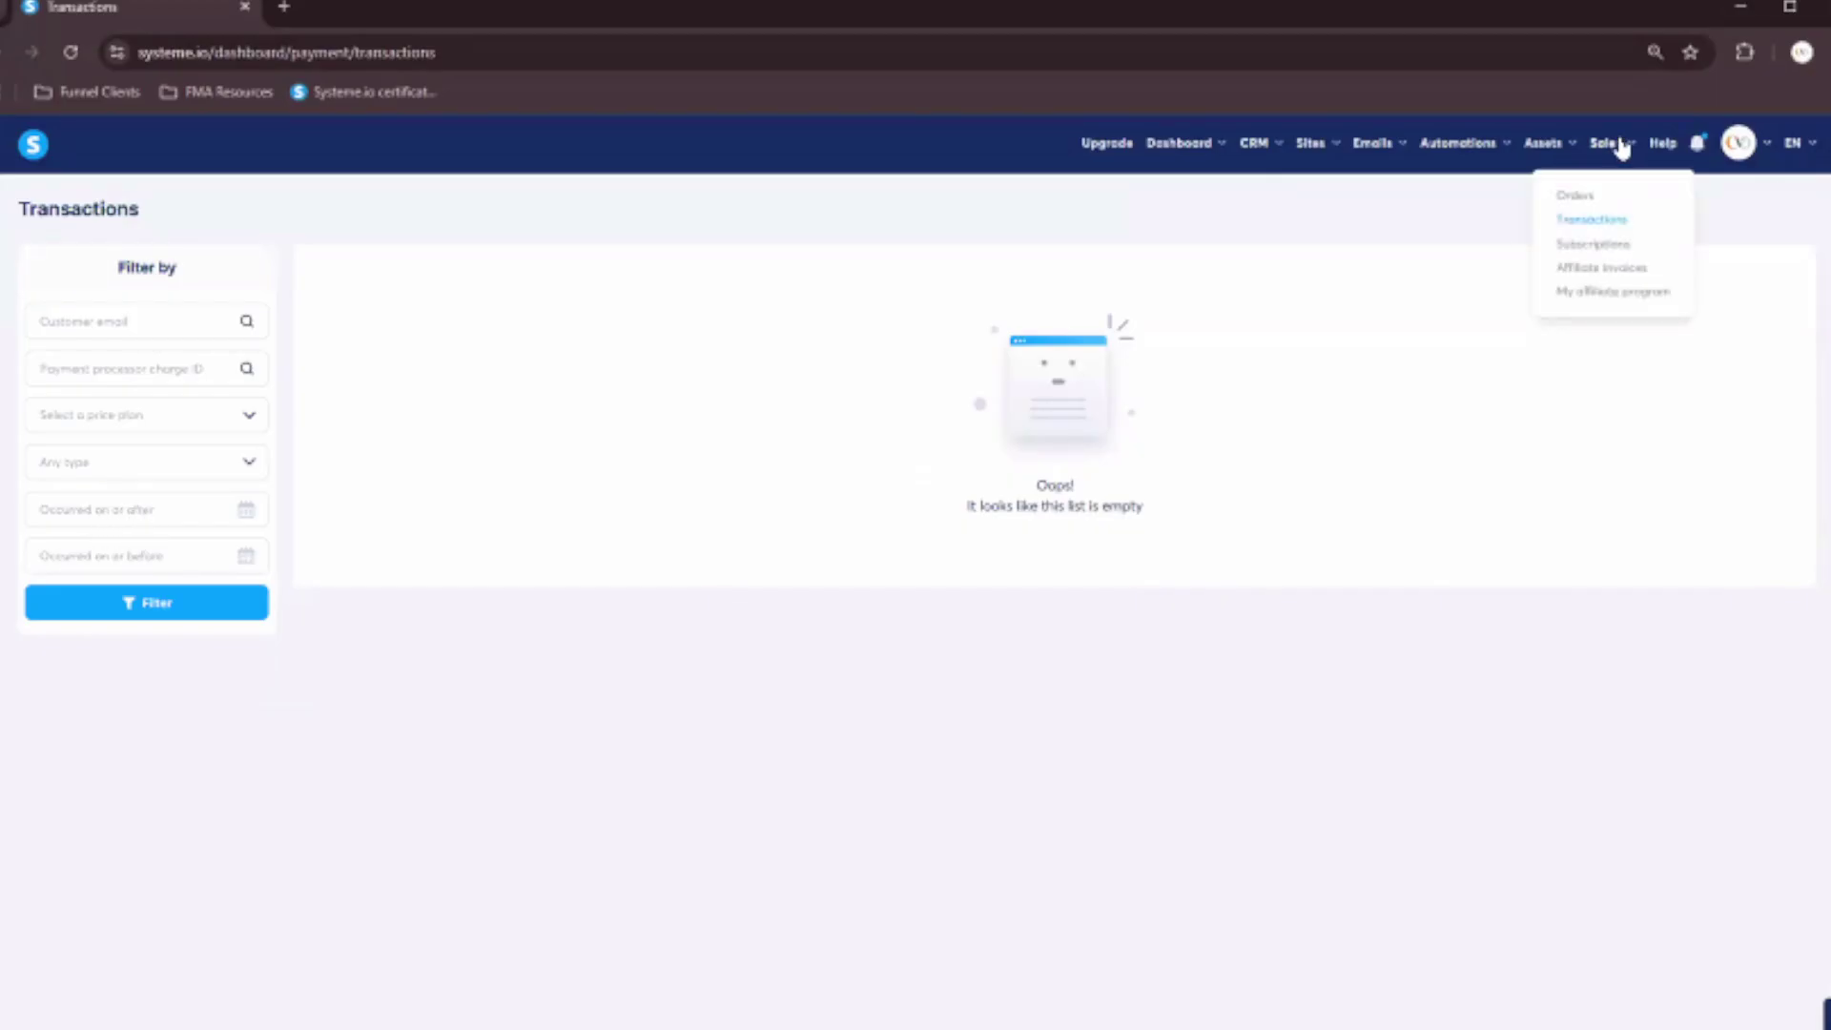
pyautogui.click(1593, 244)
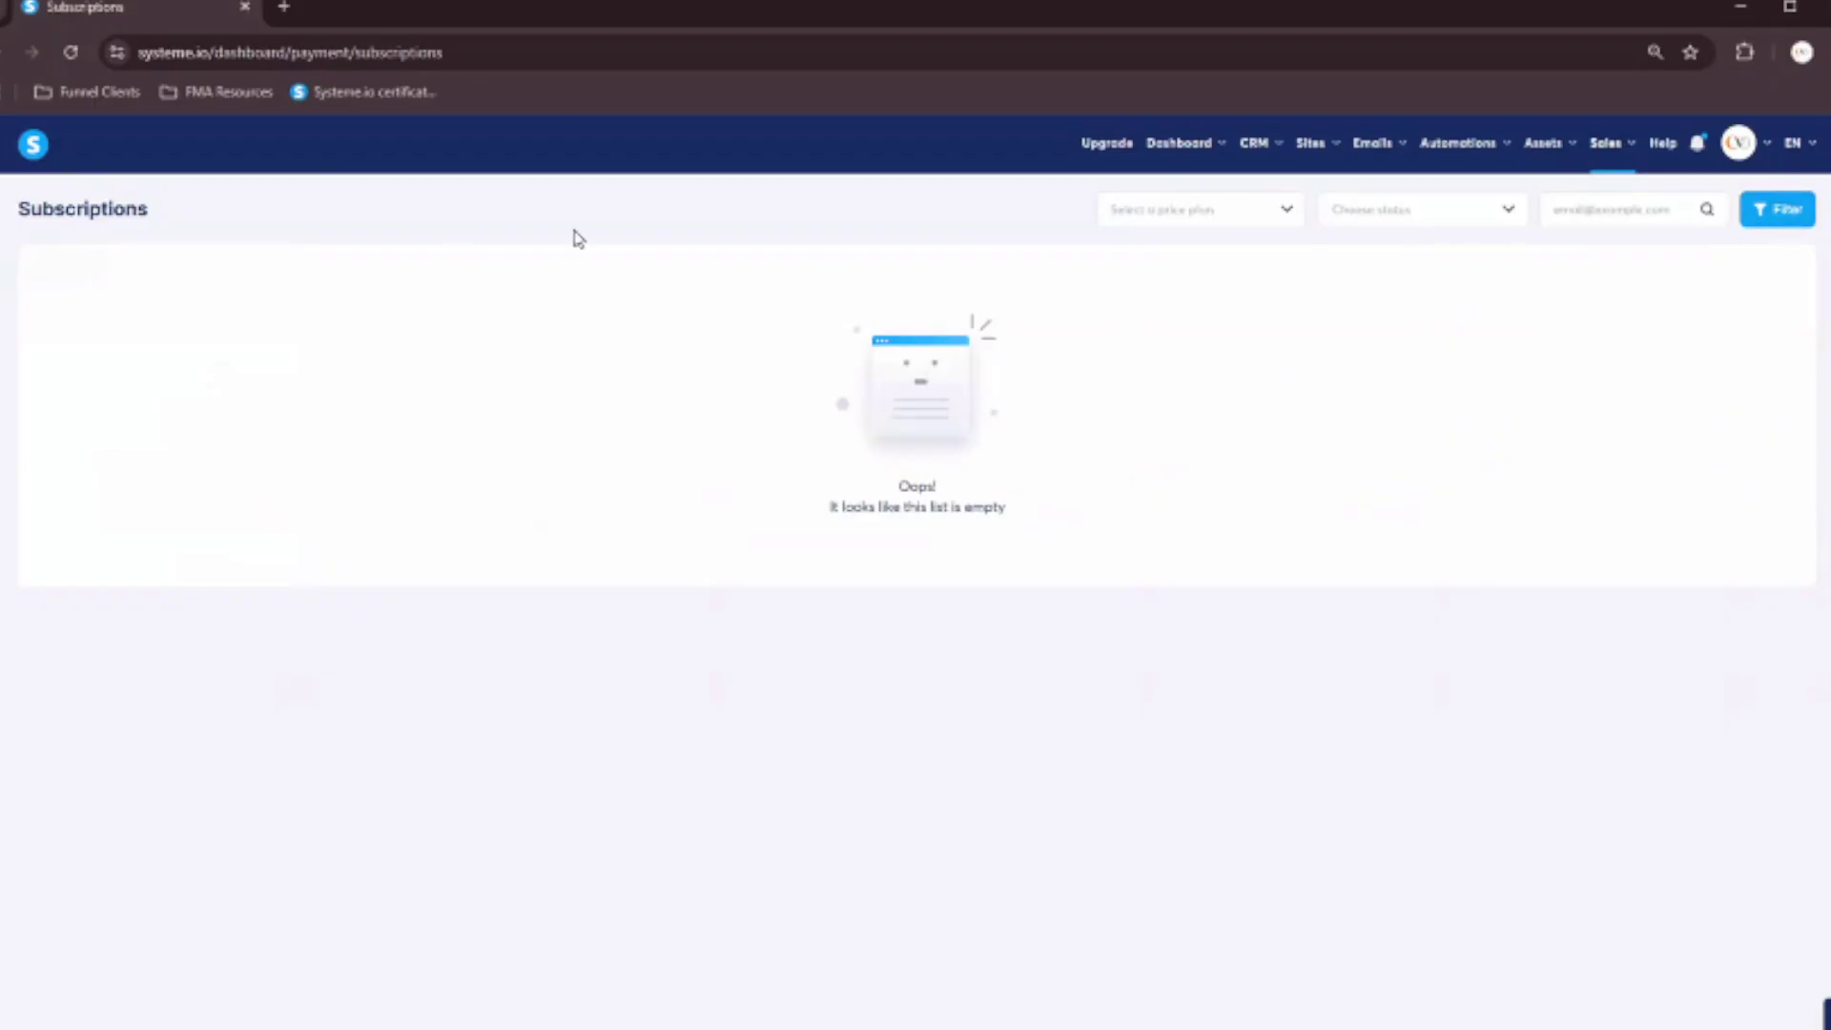
# Review the affiliate program dashboard showing €0.00 sales and check the notifications.
pyautogui.moveTo(1618, 151)
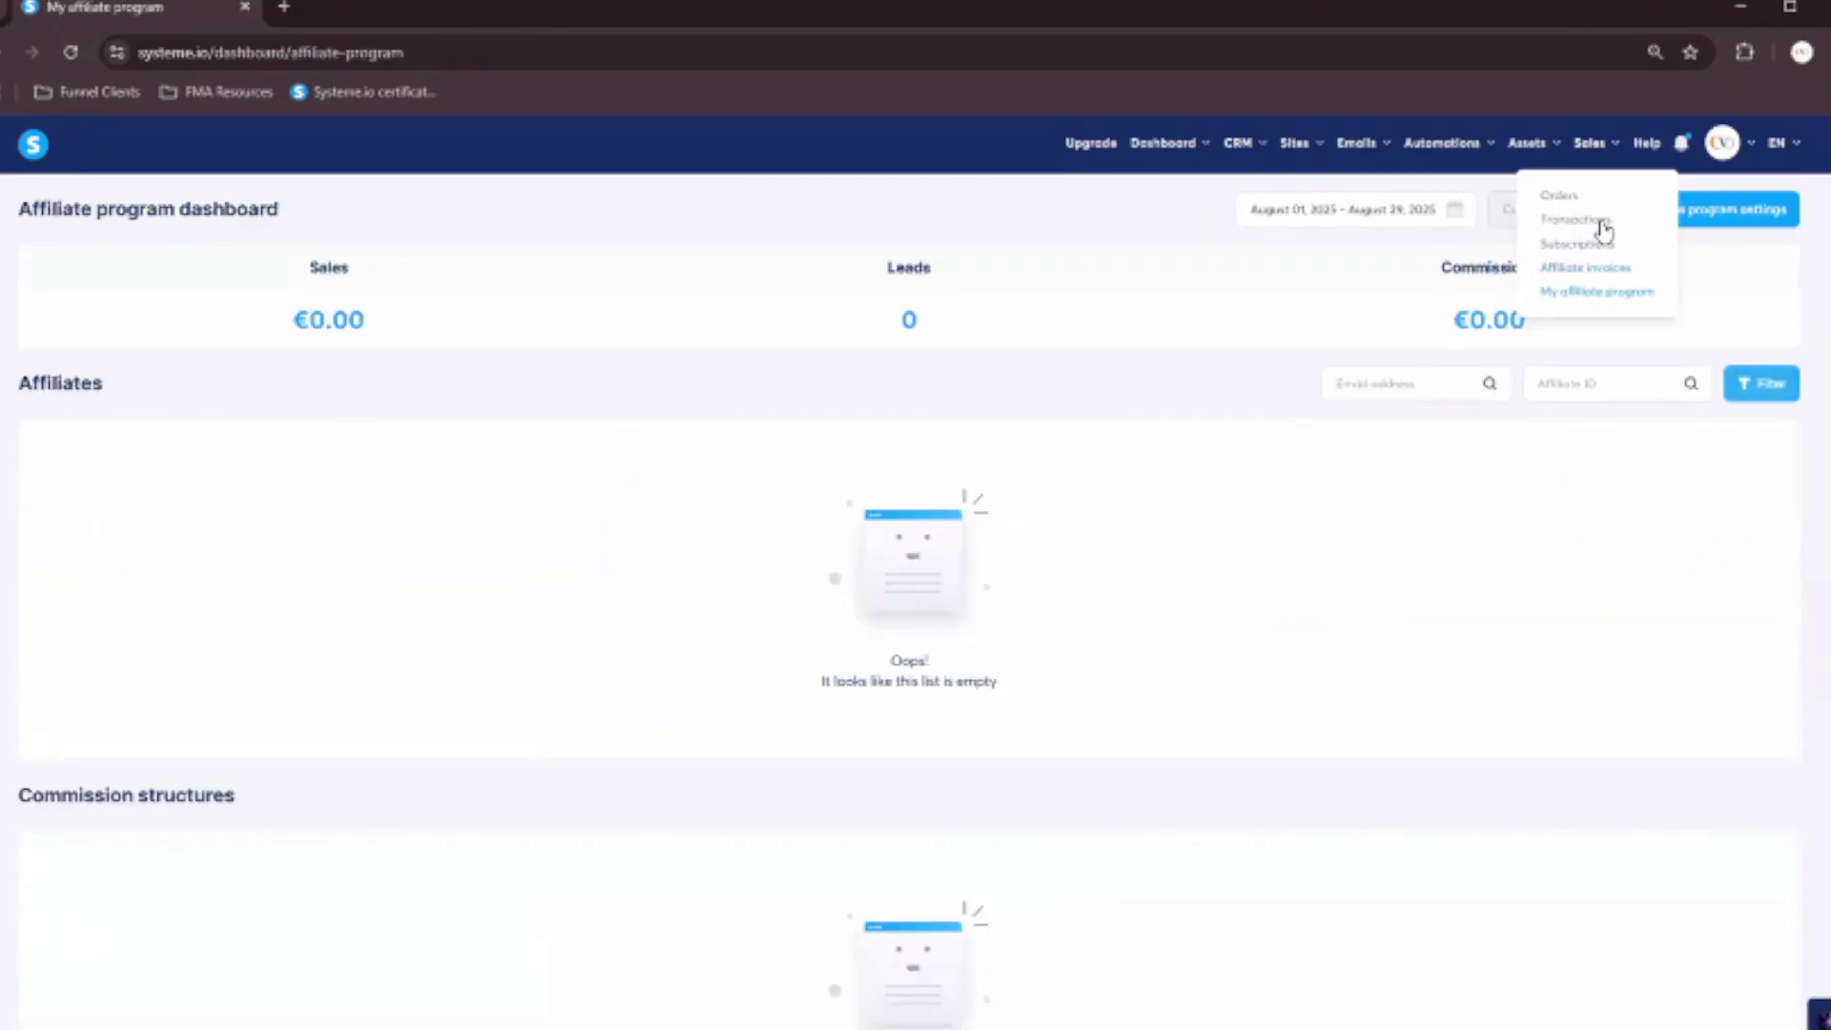
pyautogui.scroll(-1, 1635, 449)
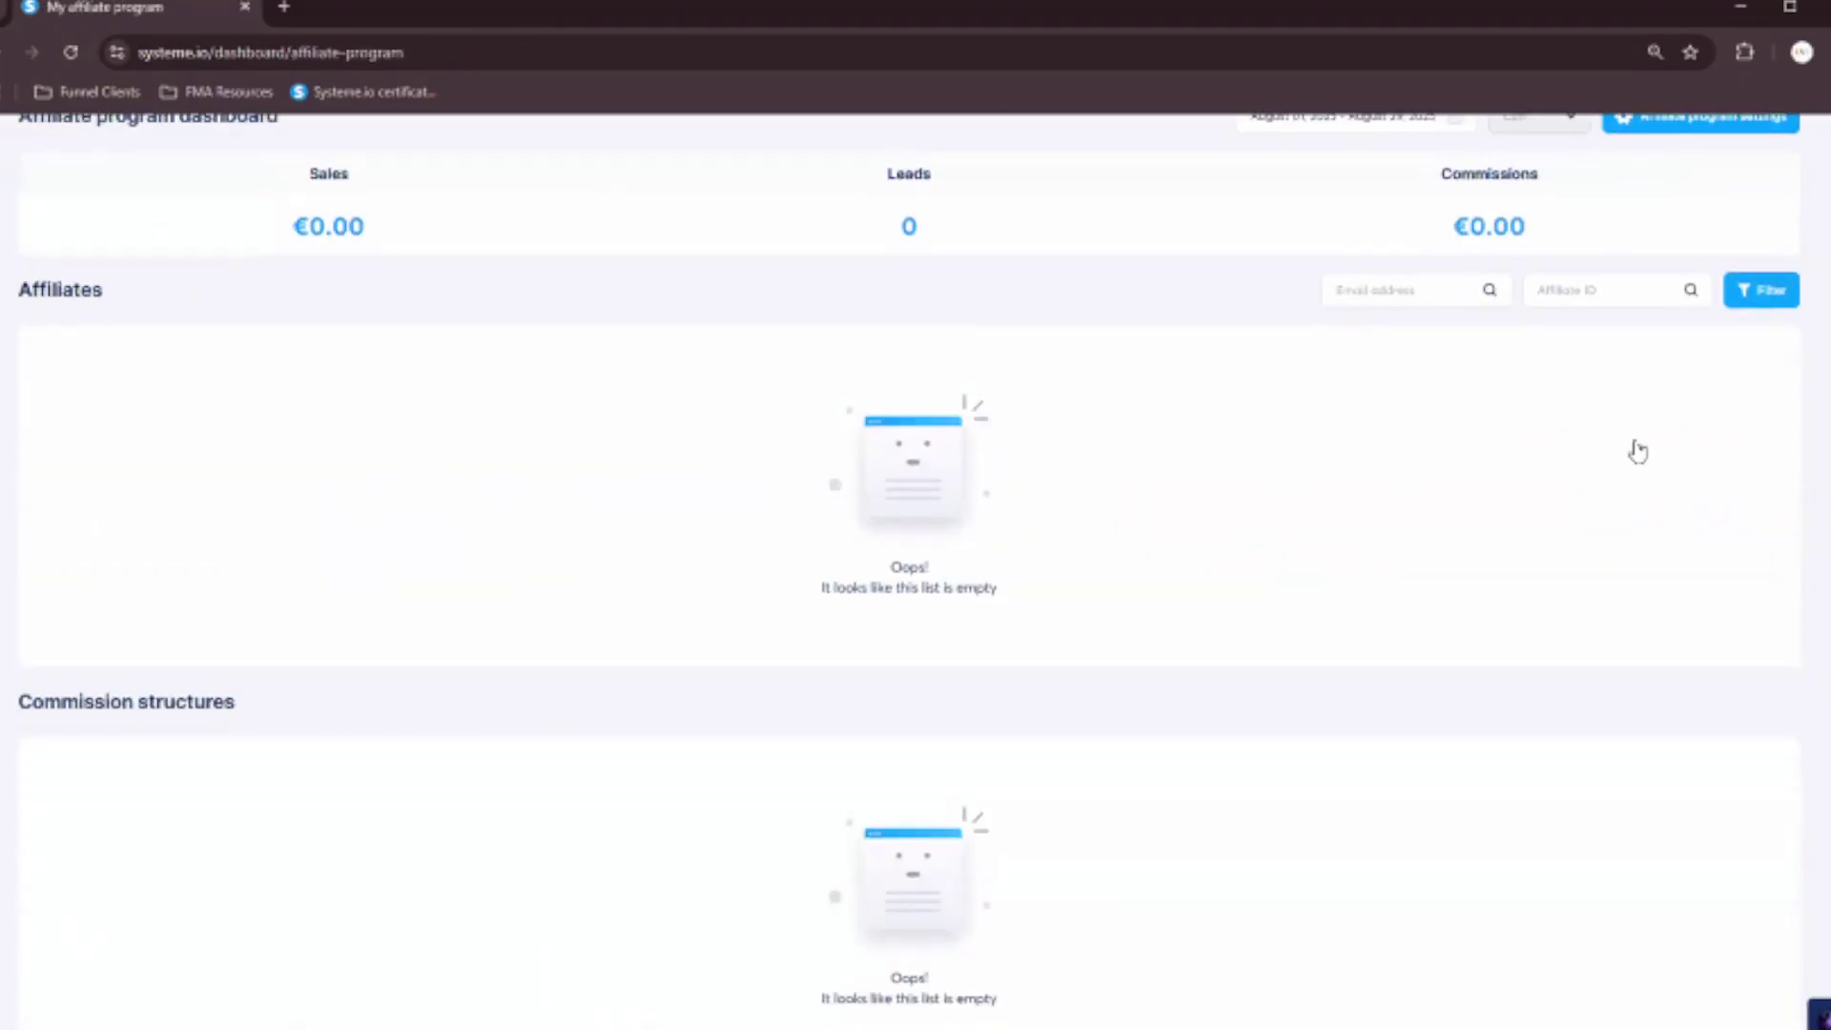
pyautogui.scroll(1, 1635, 450)
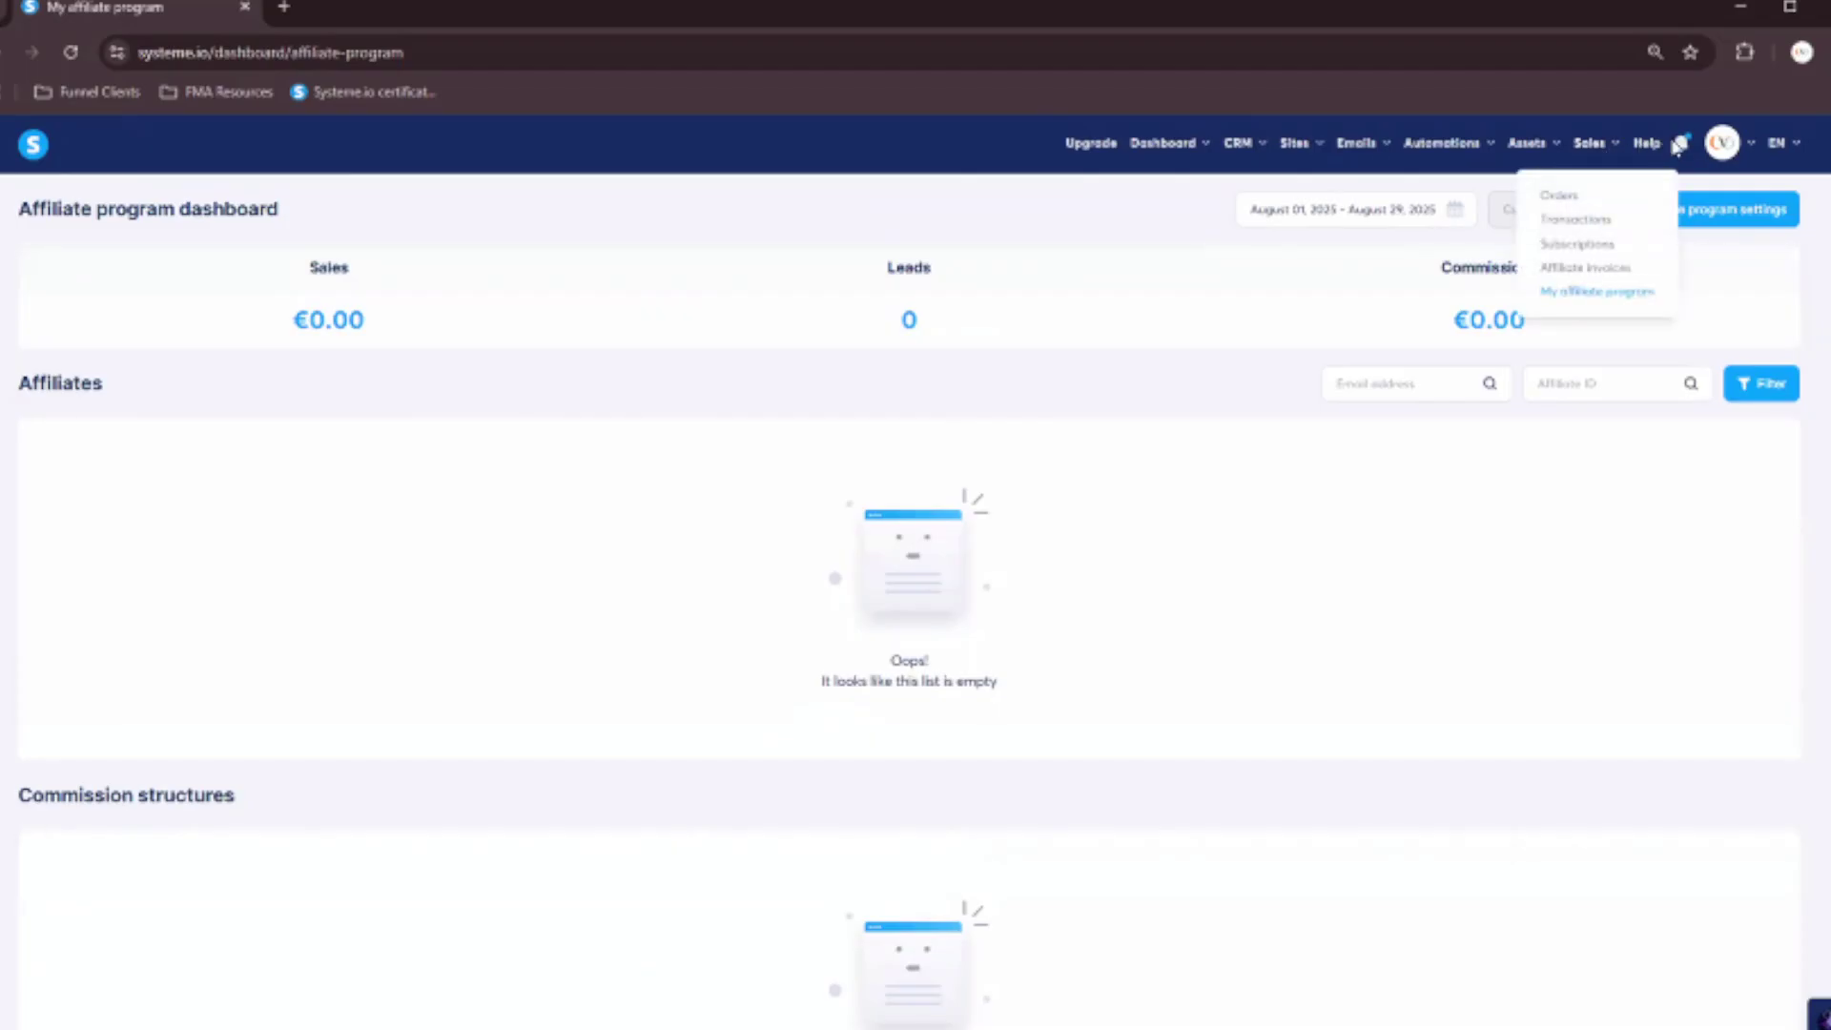
pyautogui.click(1683, 148)
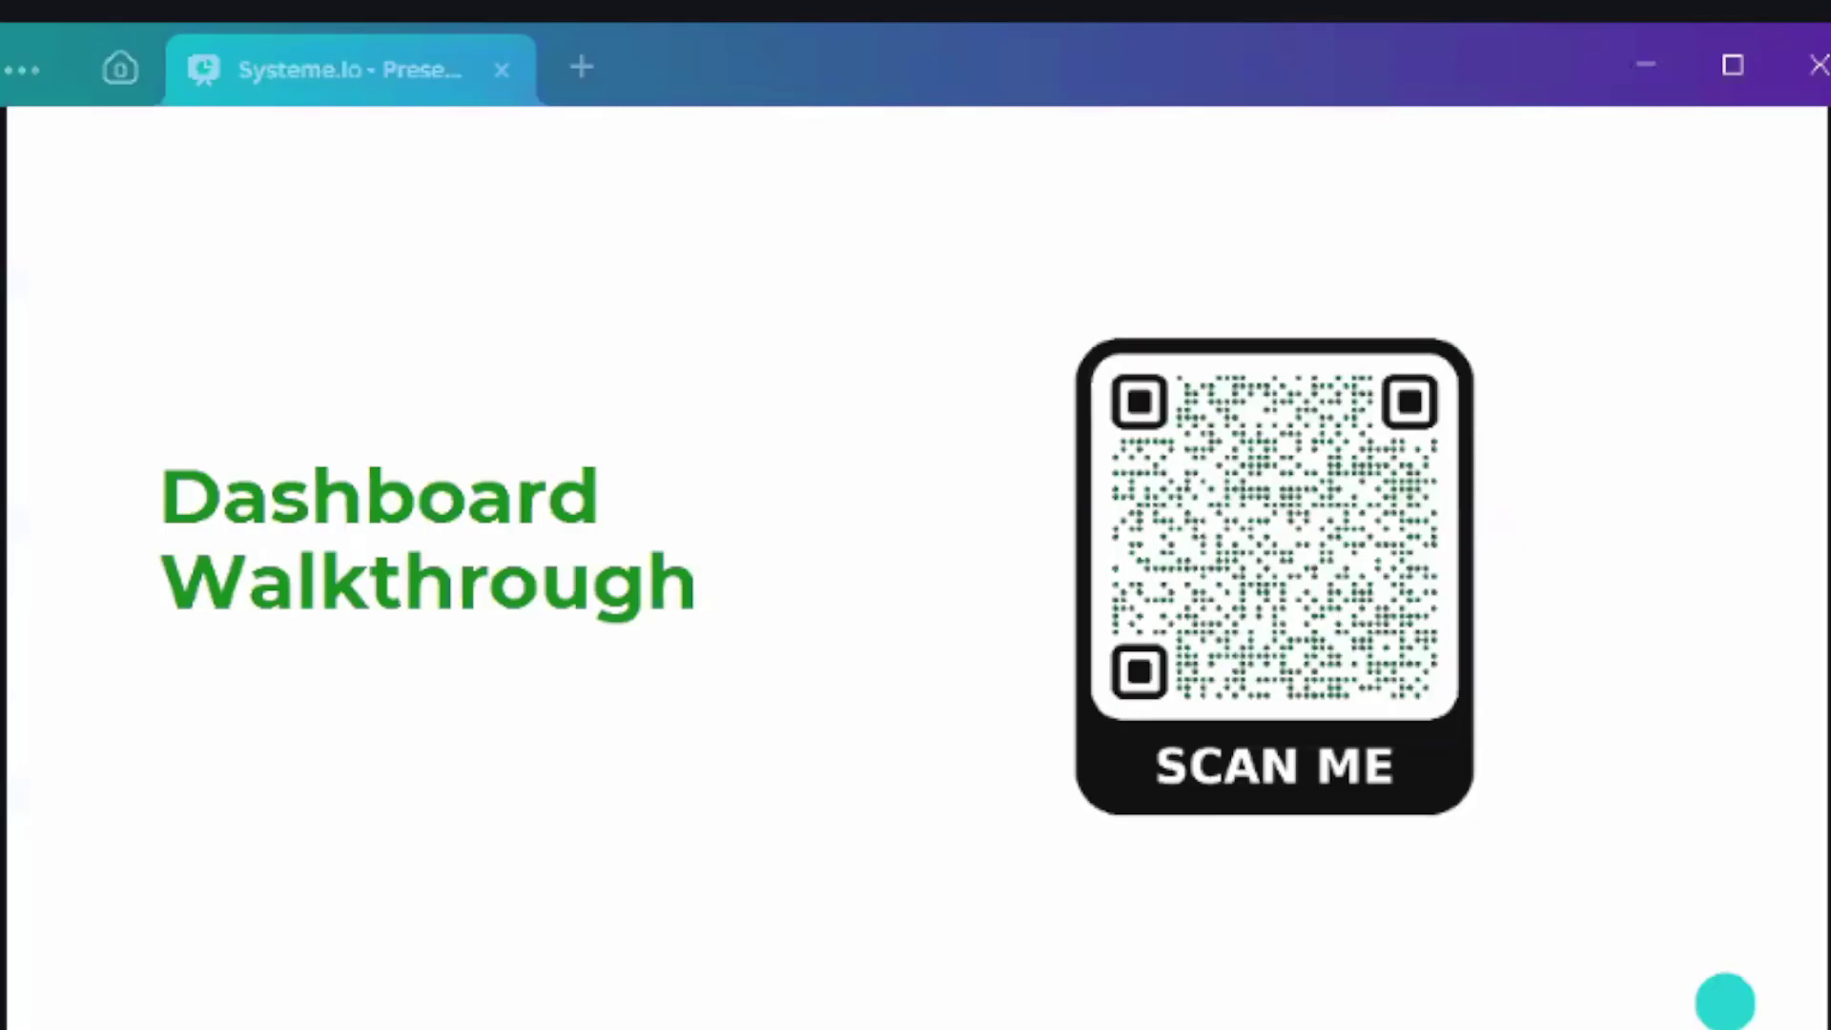
# Advance the Canva slides through Core Features Deep Dive to "Funnels: What They Are + Why Important".
pyautogui.click(1658, 713)
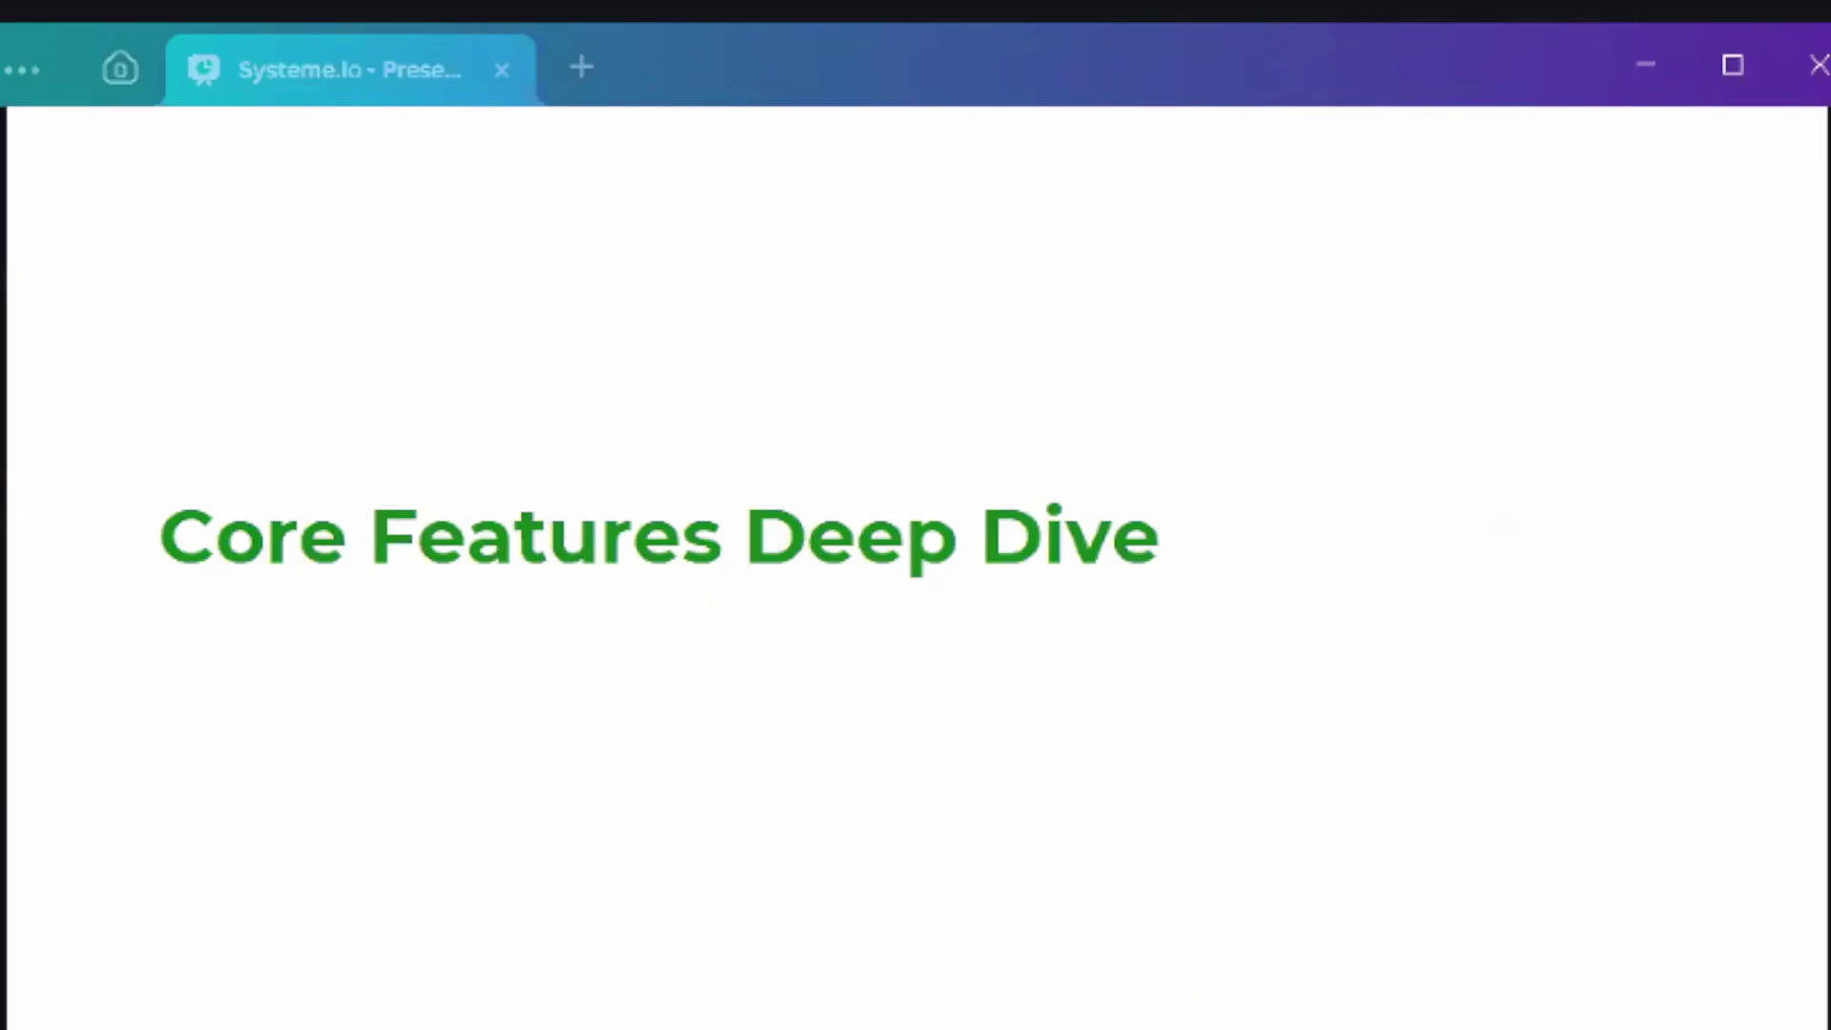
pyautogui.click(1661, 572)
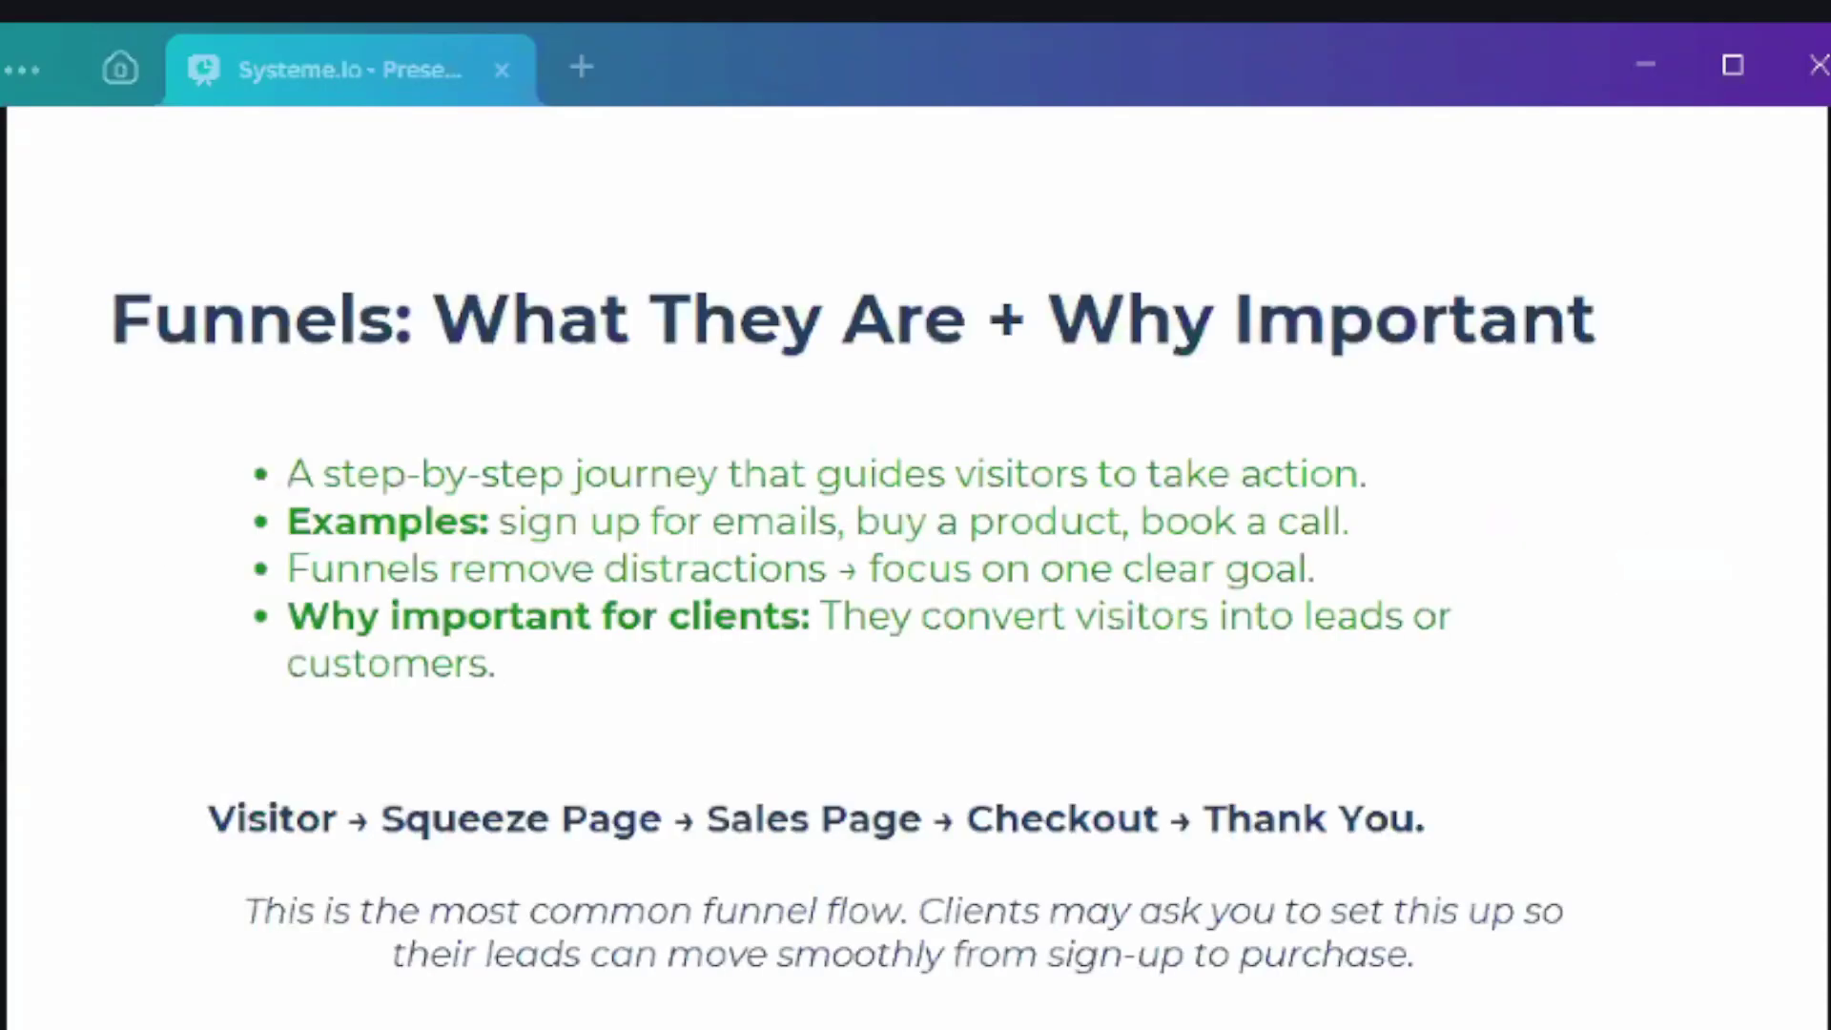